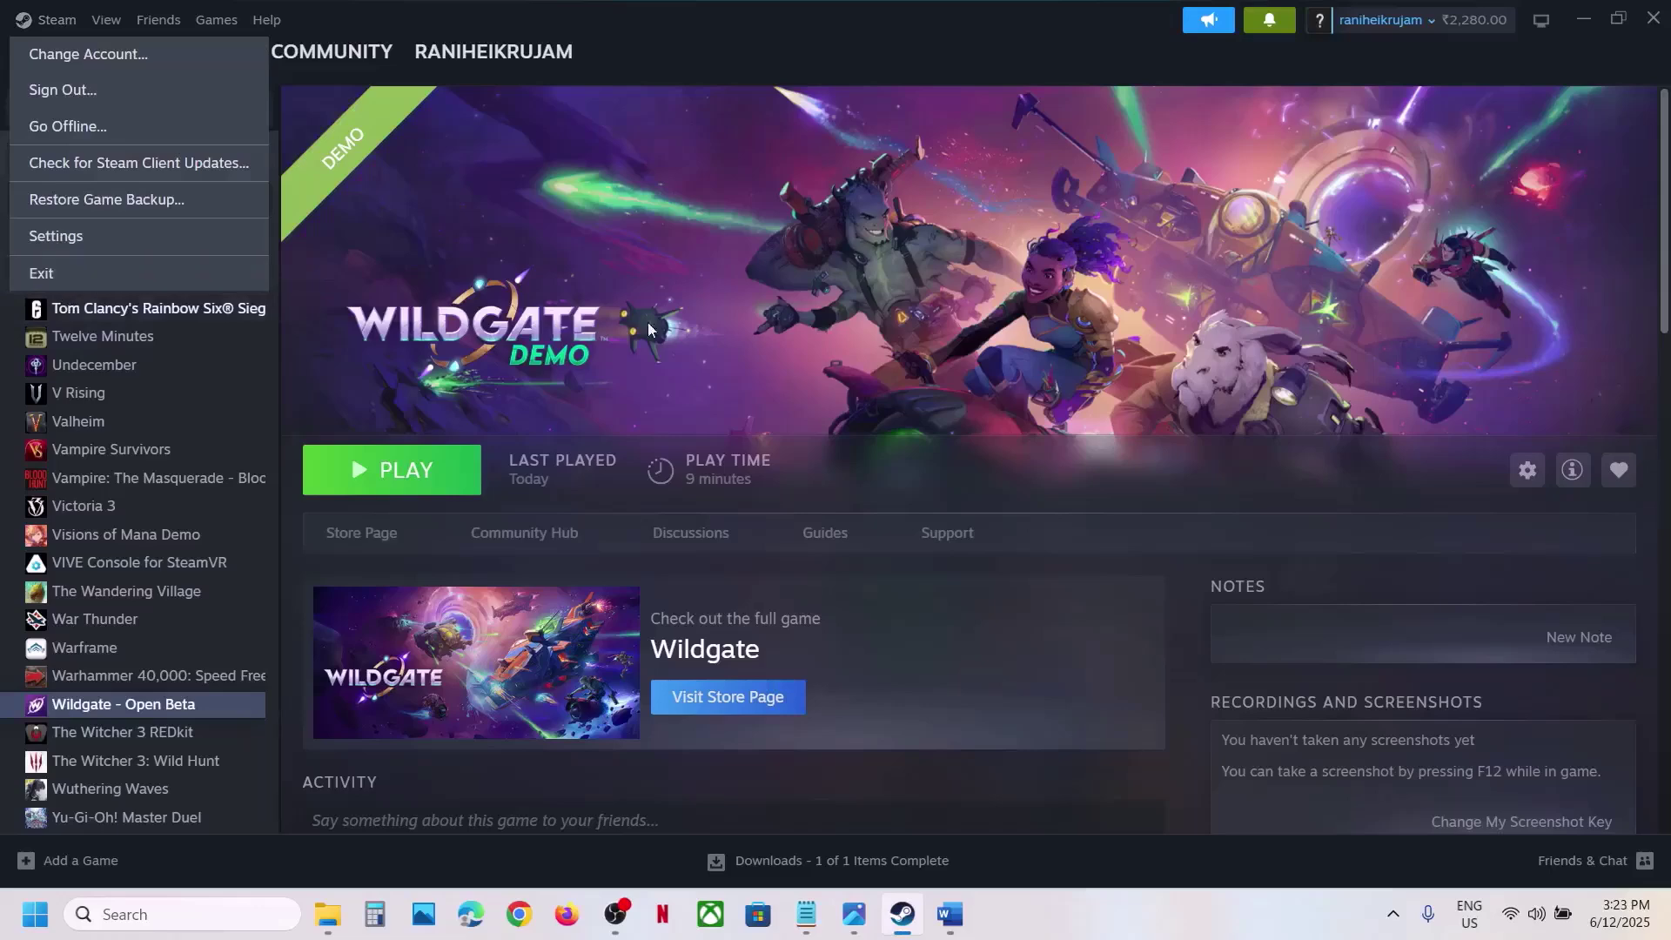
Close the open Steam menu and view the computer's Restart power option without choosing it.
{"action": "left_click", "coordinate": [772, 321]}
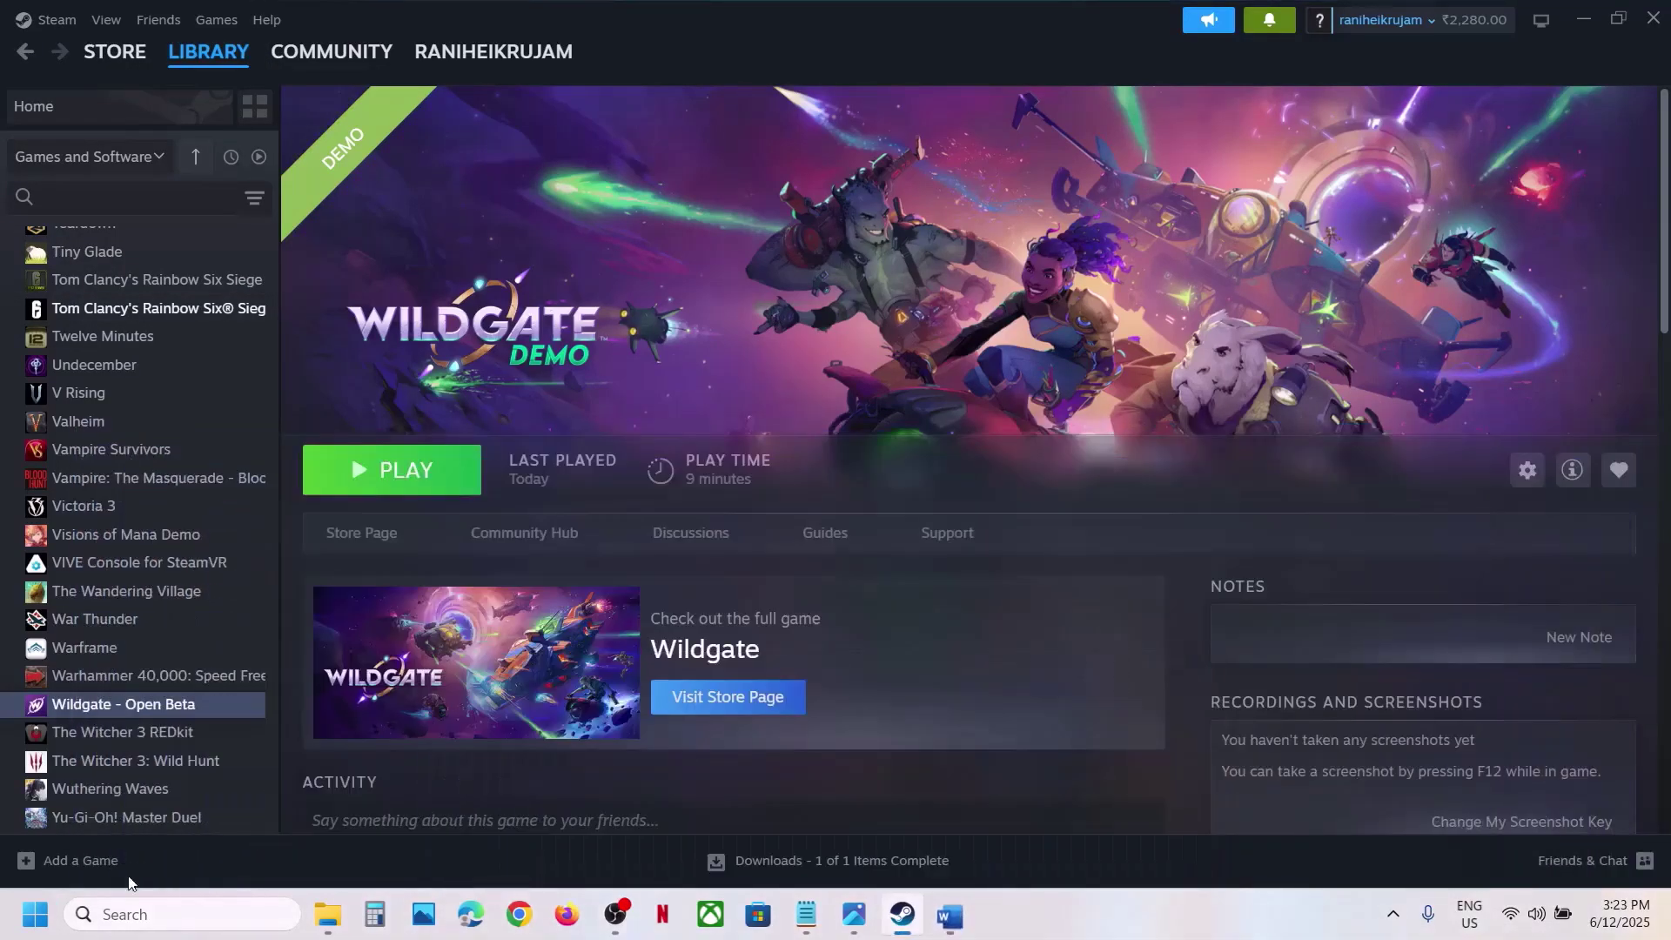
{"action": "left_click", "coordinate": [35, 914]}
{"action": "left_click", "coordinate": [632, 837]}
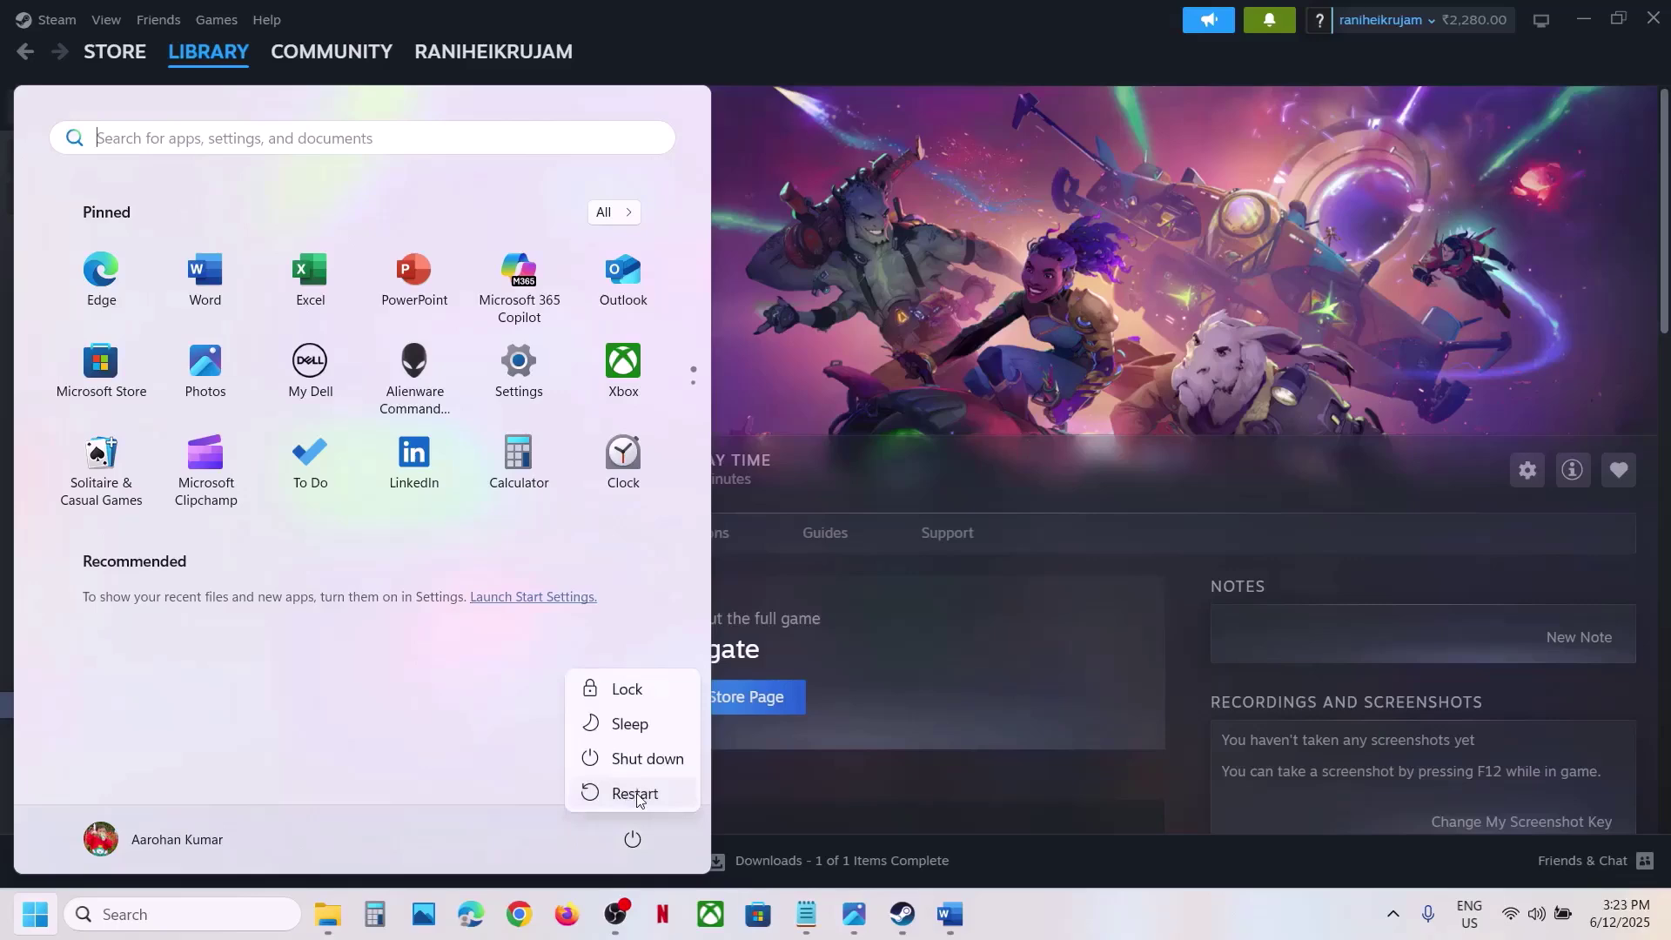
{"action": "left_click", "coordinate": [982, 402]}
Switch to the Word document and read Step 2 about running the game from its installation folder, and minimize the document.
{"action": "left_click", "coordinate": [949, 913]}
{"action": "scroll", "coordinate": [871, 797], "scroll_direction": "down", "scroll_amount": 2}
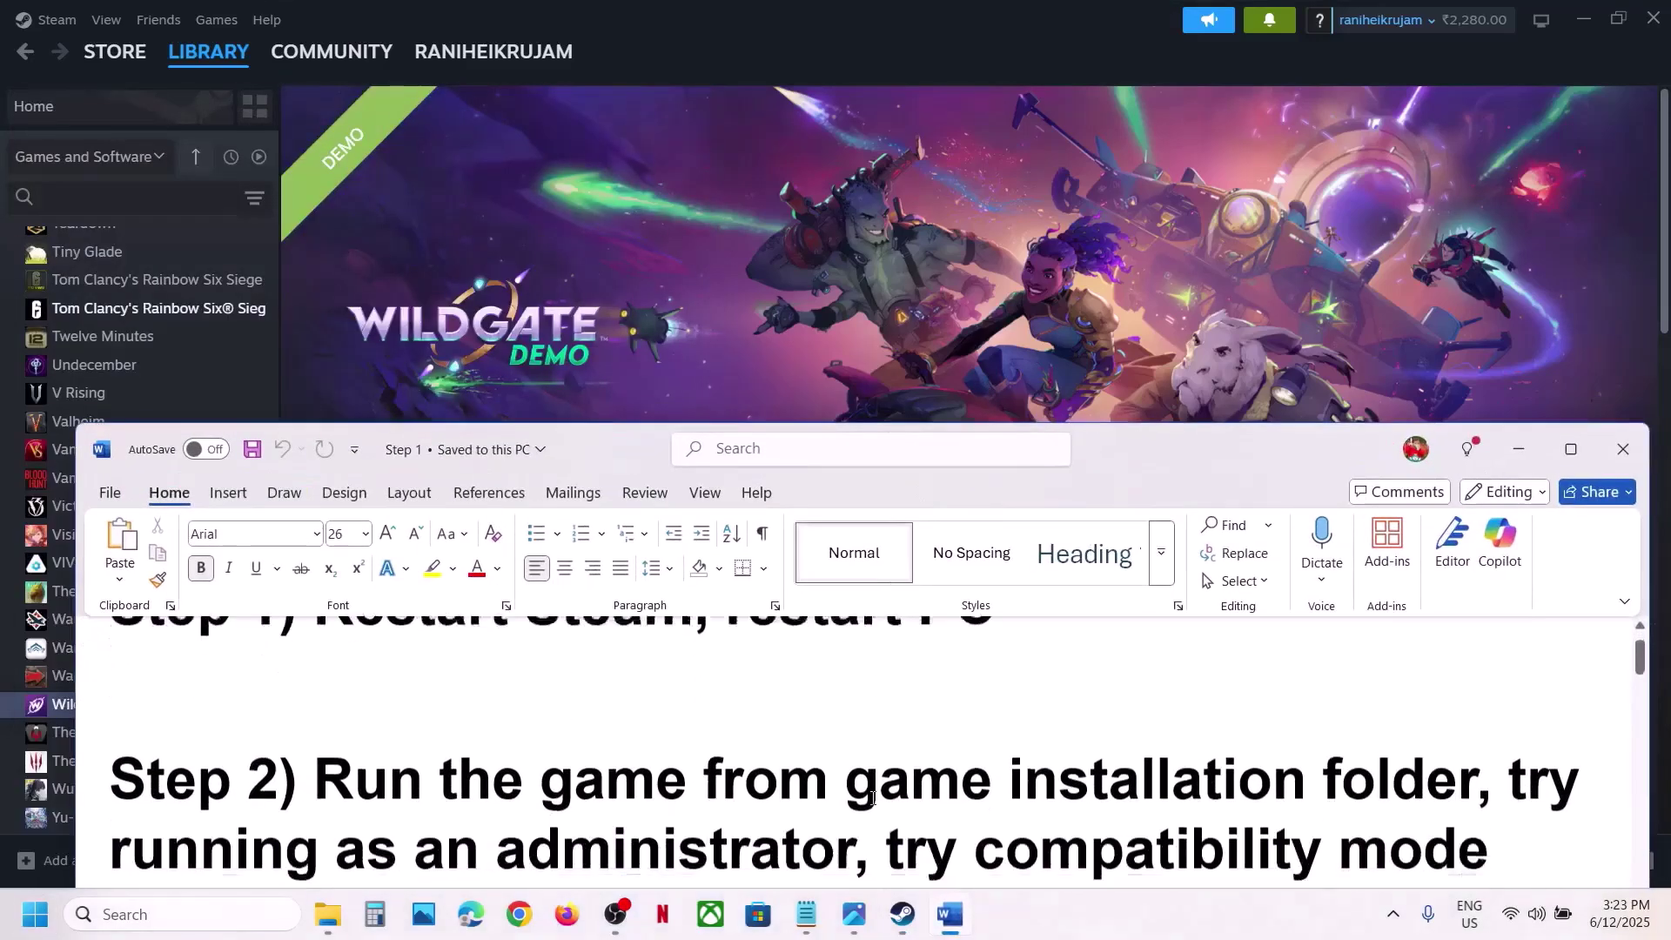
{"action": "scroll", "coordinate": [871, 797], "scroll_direction": "down", "scroll_amount": 2}
{"action": "left_click", "coordinate": [1518, 449]}
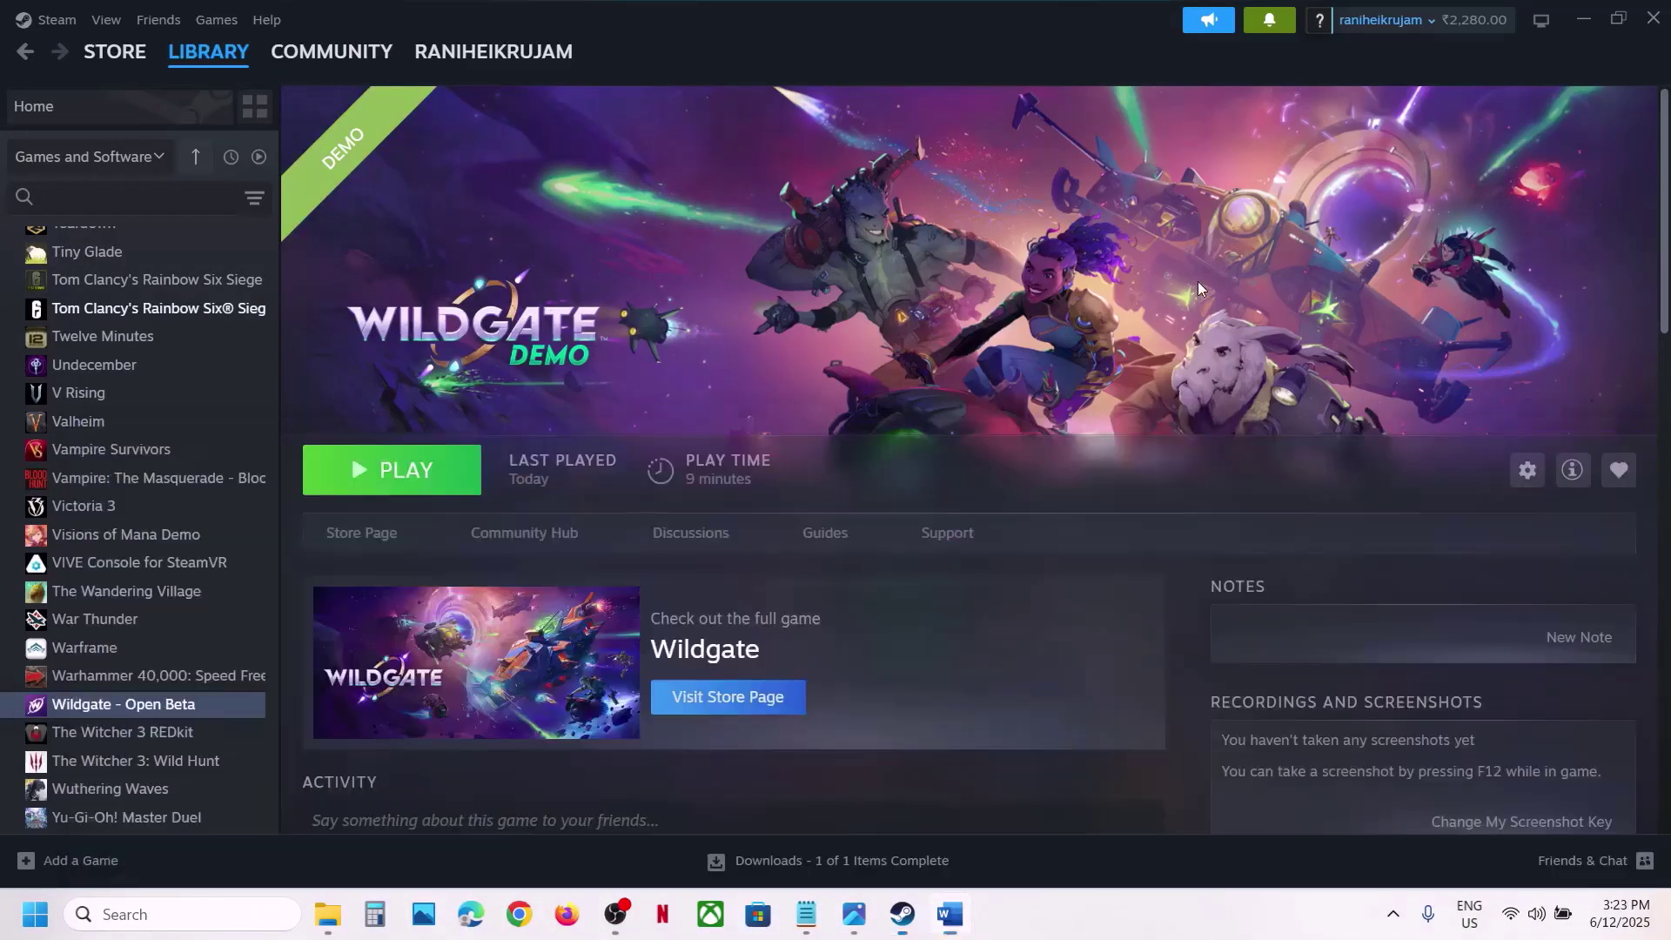
Browse the local files of Wildgate - Open Beta and select NebulaClient-Win64-Shipping in Nebula > Binaries > Win64.
{"action": "right_click", "coordinate": [185, 707]}
{"action": "mouse_move", "coordinate": [226, 647]}
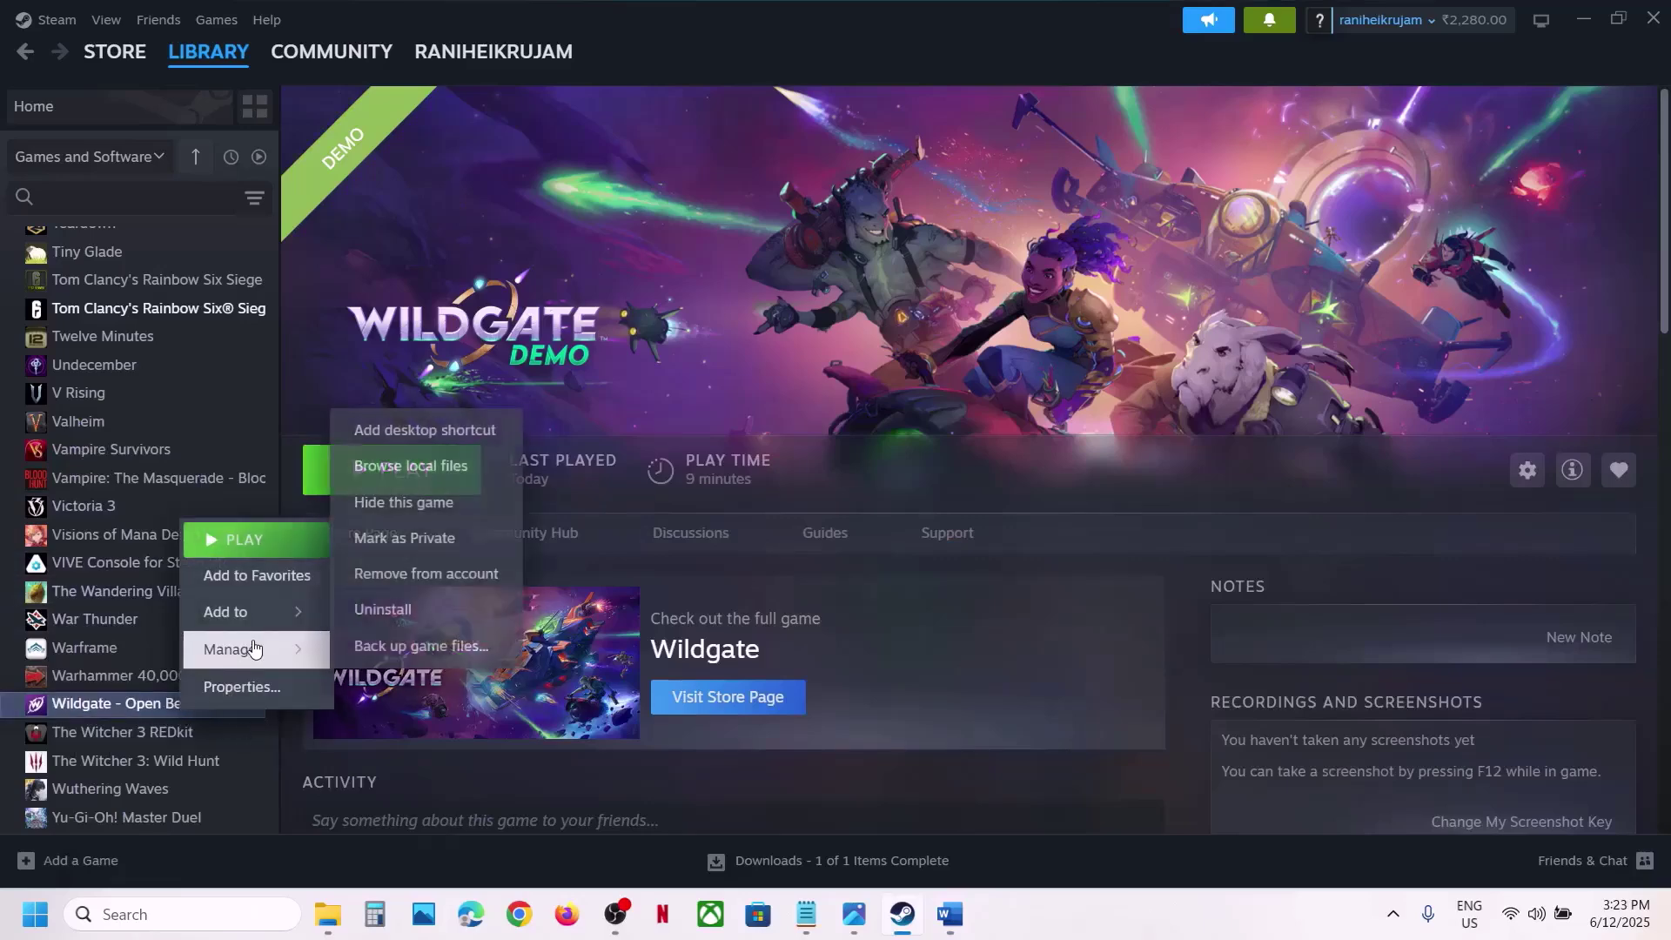
{"action": "left_click", "coordinate": [418, 463]}
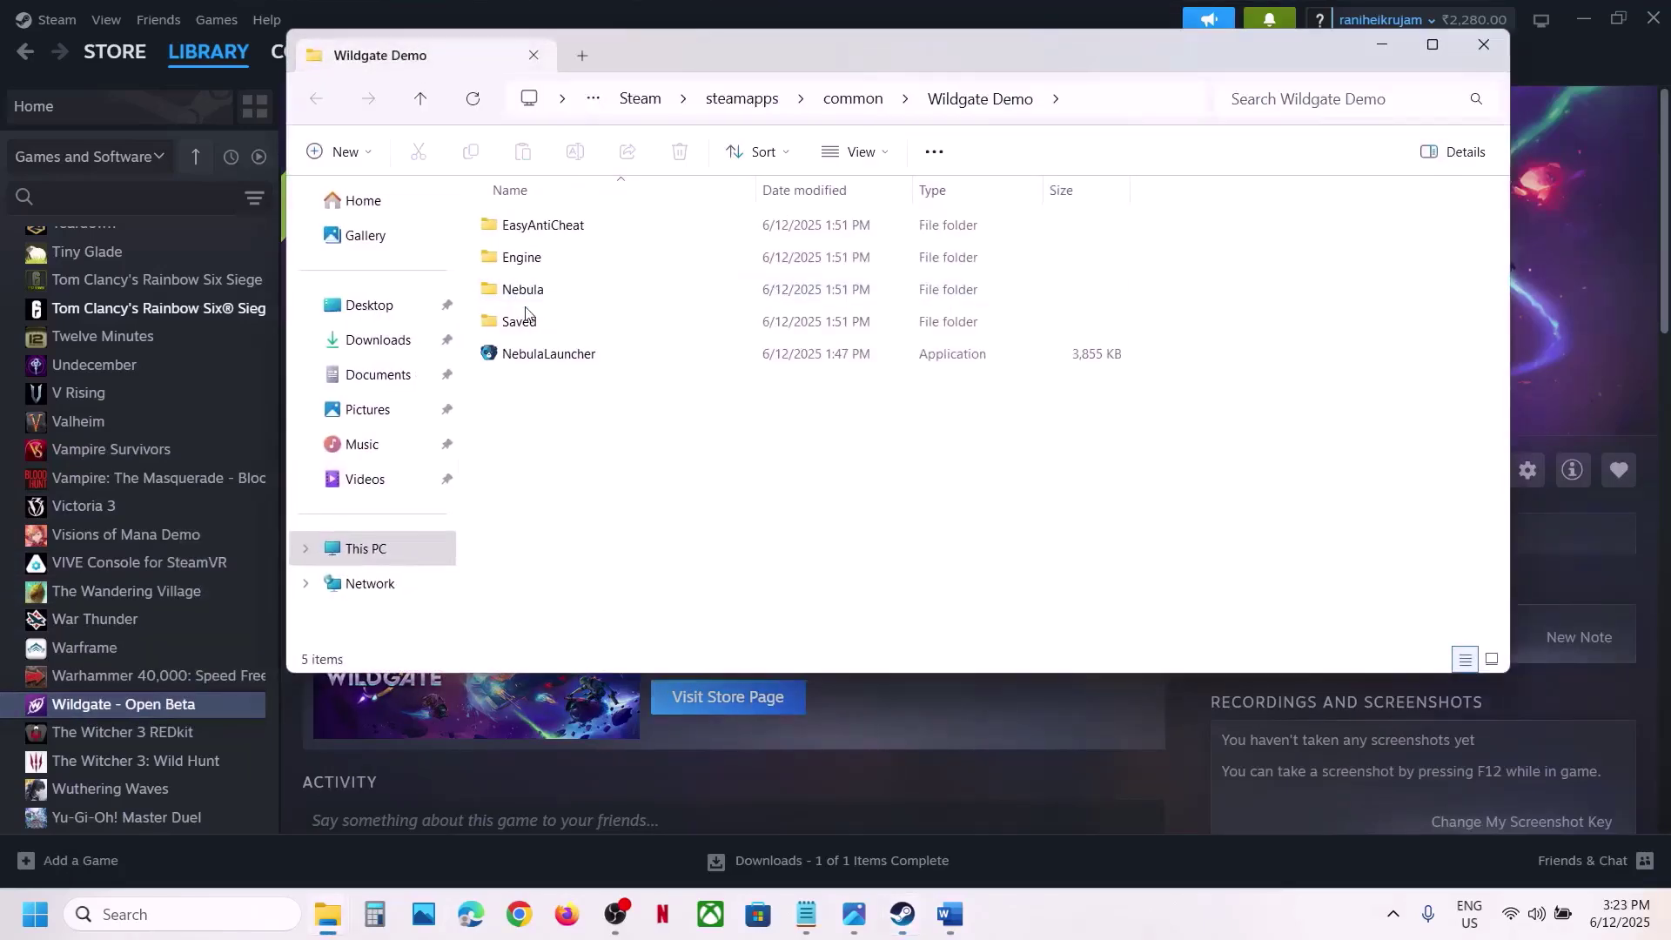
{"action": "double_click", "coordinate": [539, 296]}
{"action": "double_click", "coordinate": [536, 230]}
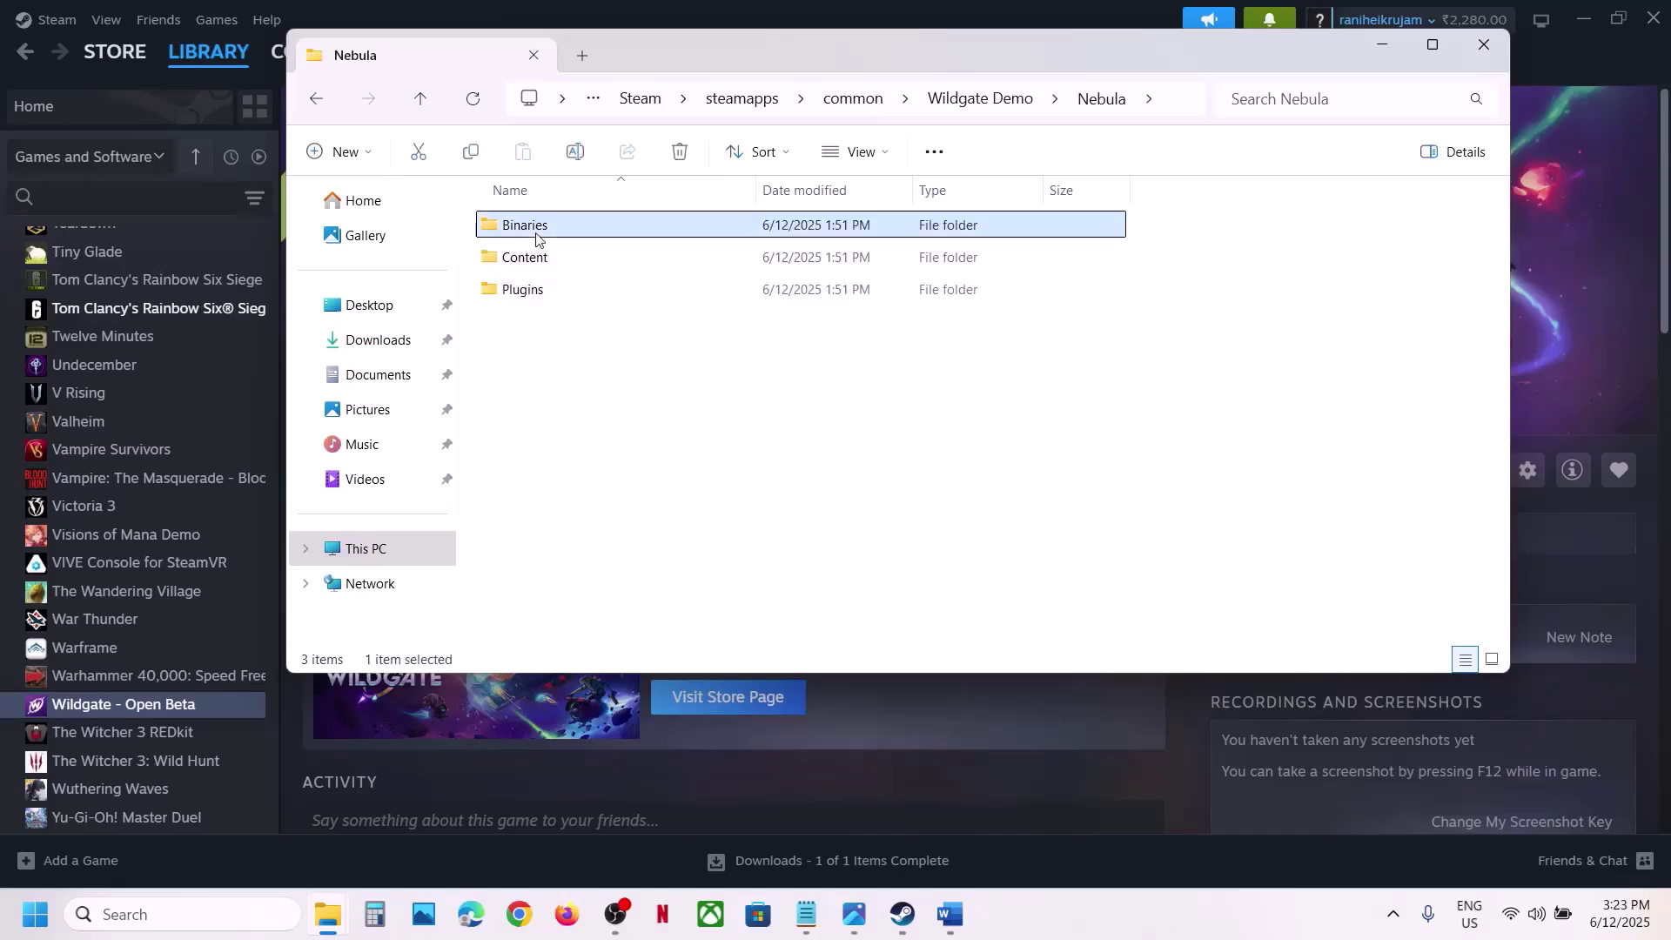
{"action": "double_click", "coordinate": [536, 228]}
{"action": "left_click", "coordinate": [616, 555]}
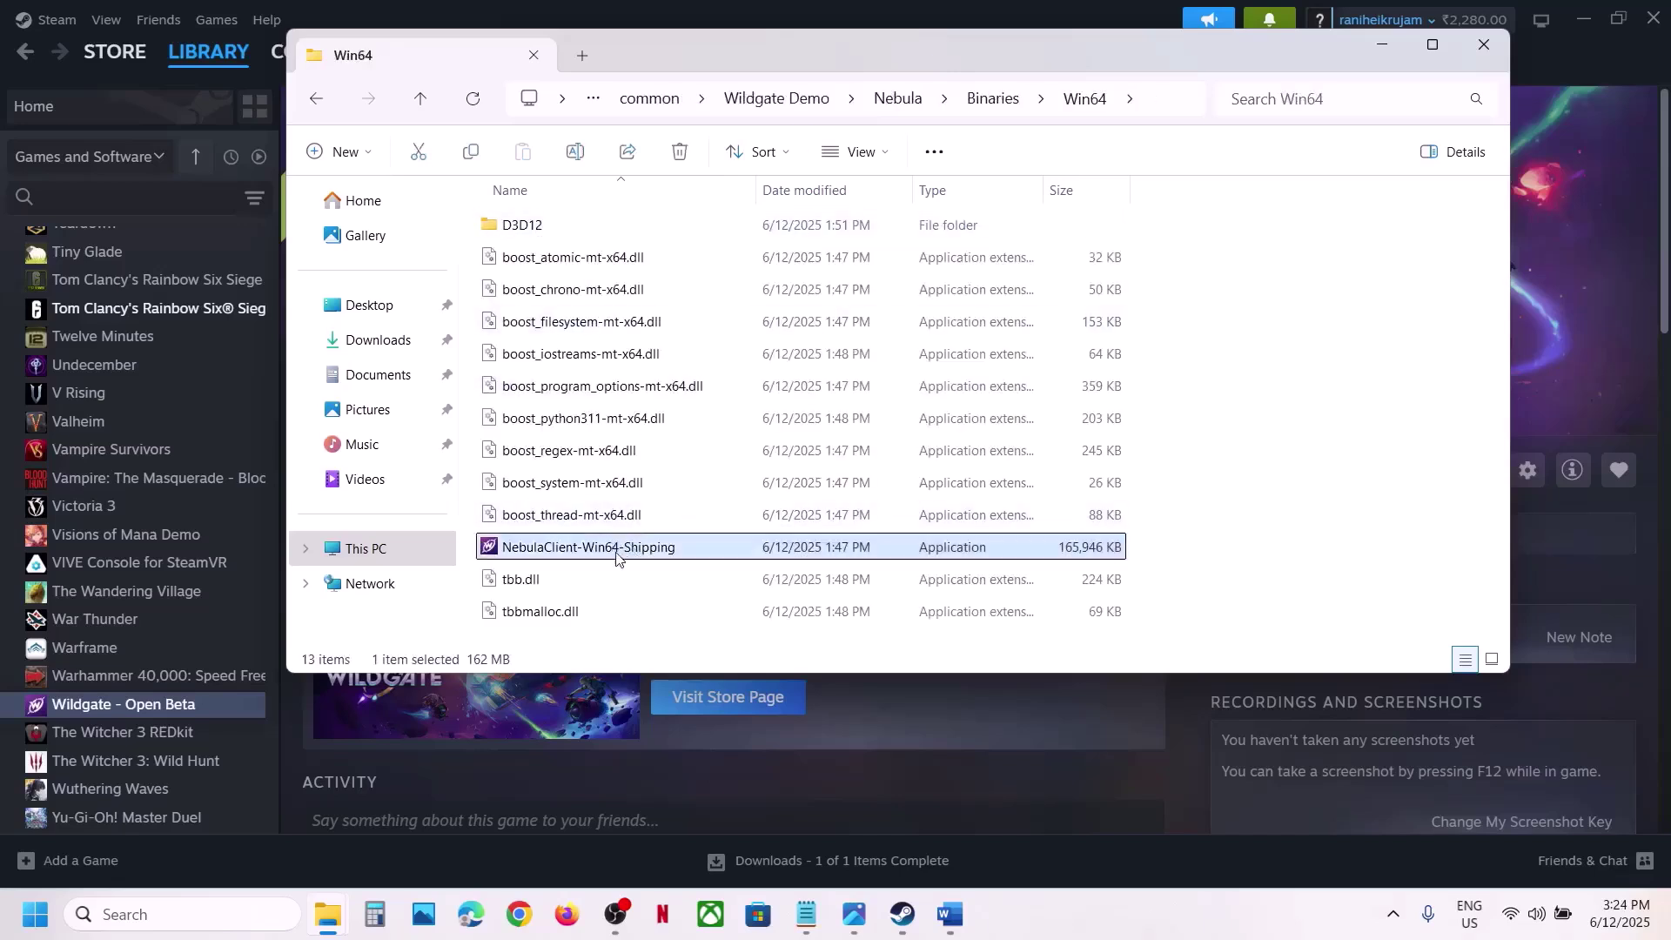
Set NebulaClient-Win64-Shipping to run as an administrator in its compatibility properties and apply the change.
{"action": "right_click", "coordinate": [668, 553]}
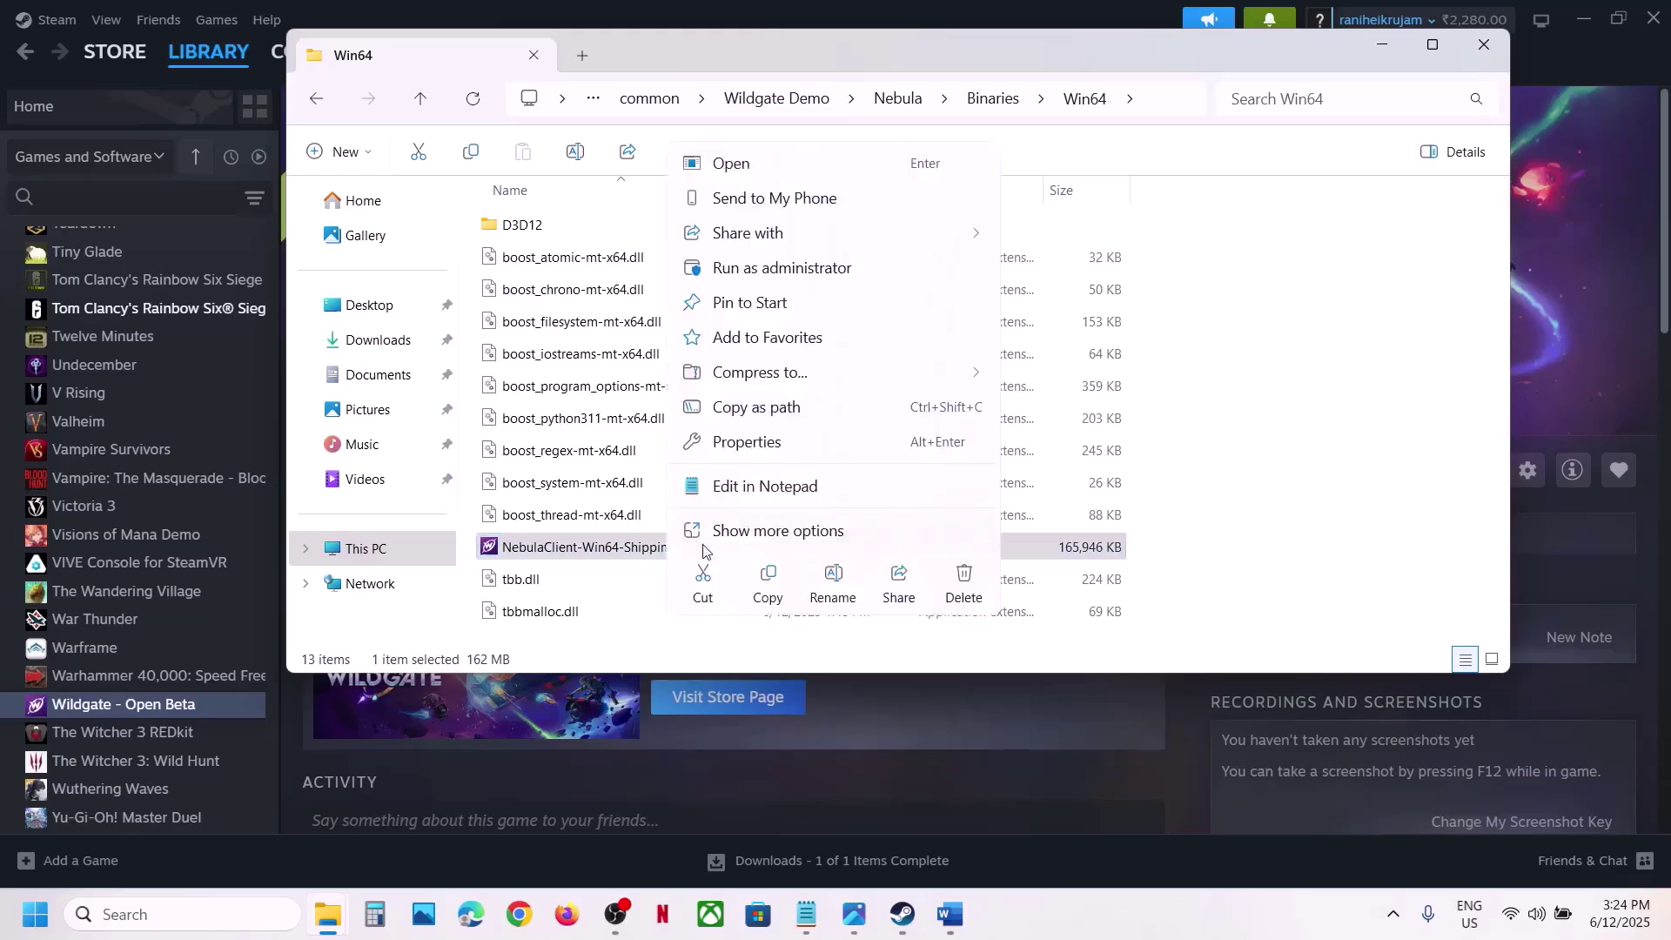
{"action": "left_click", "coordinate": [764, 443]}
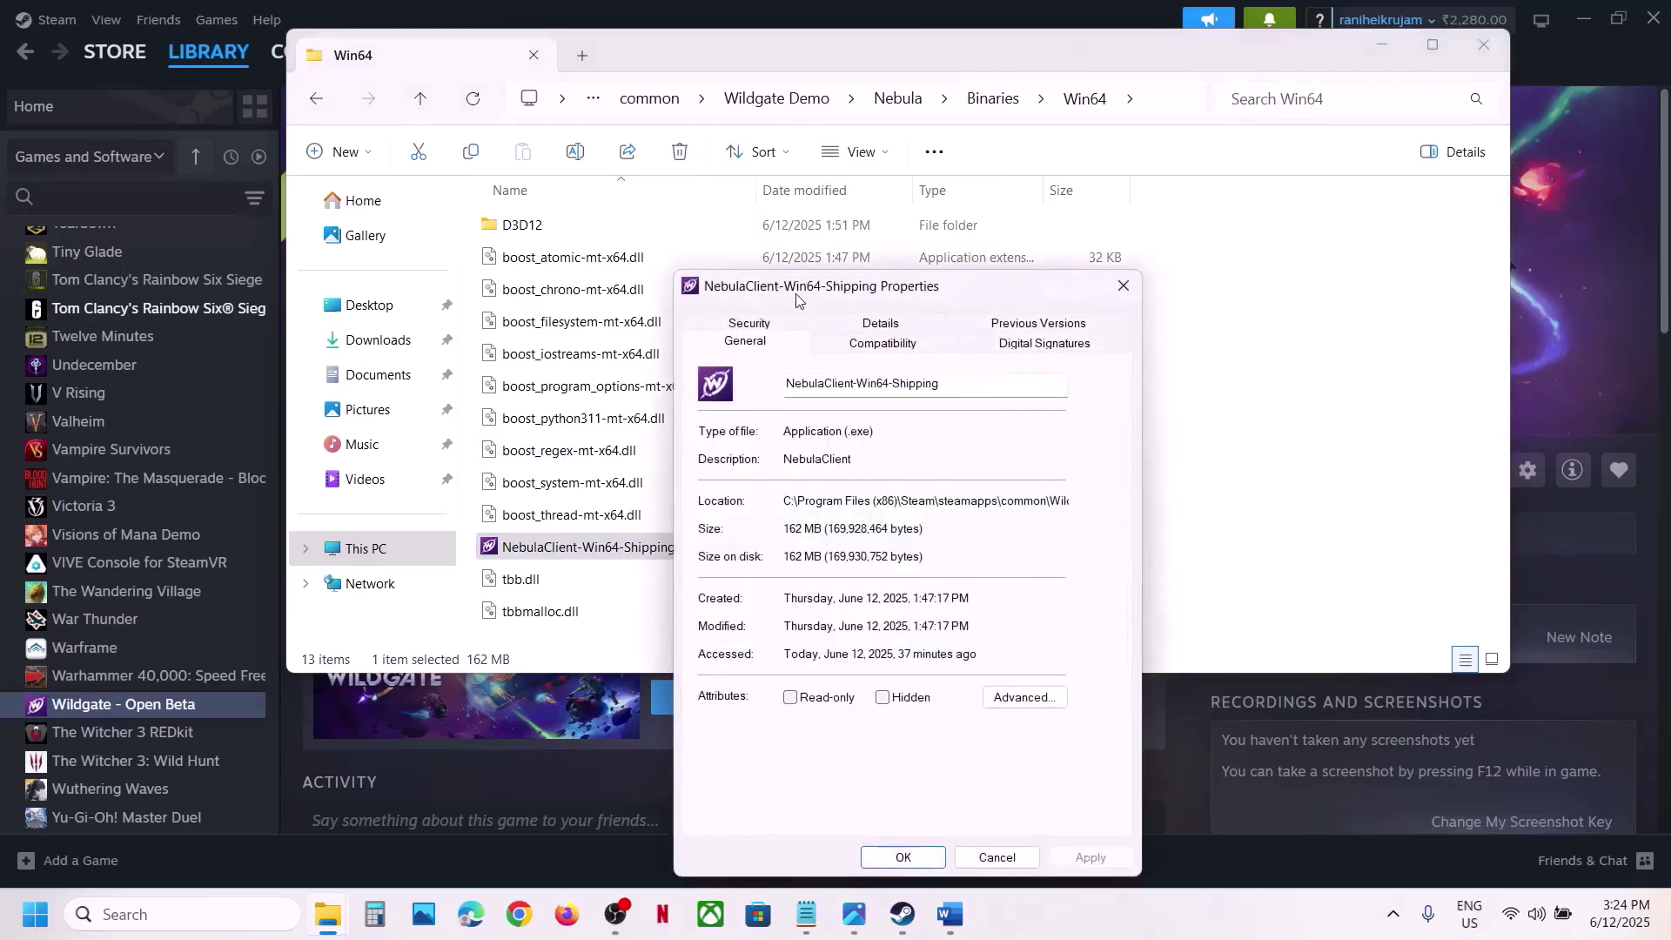
{"action": "left_click_drag", "start_coordinate": [794, 292], "coordinate": [762, 112]}
{"action": "left_click", "coordinate": [821, 162]}
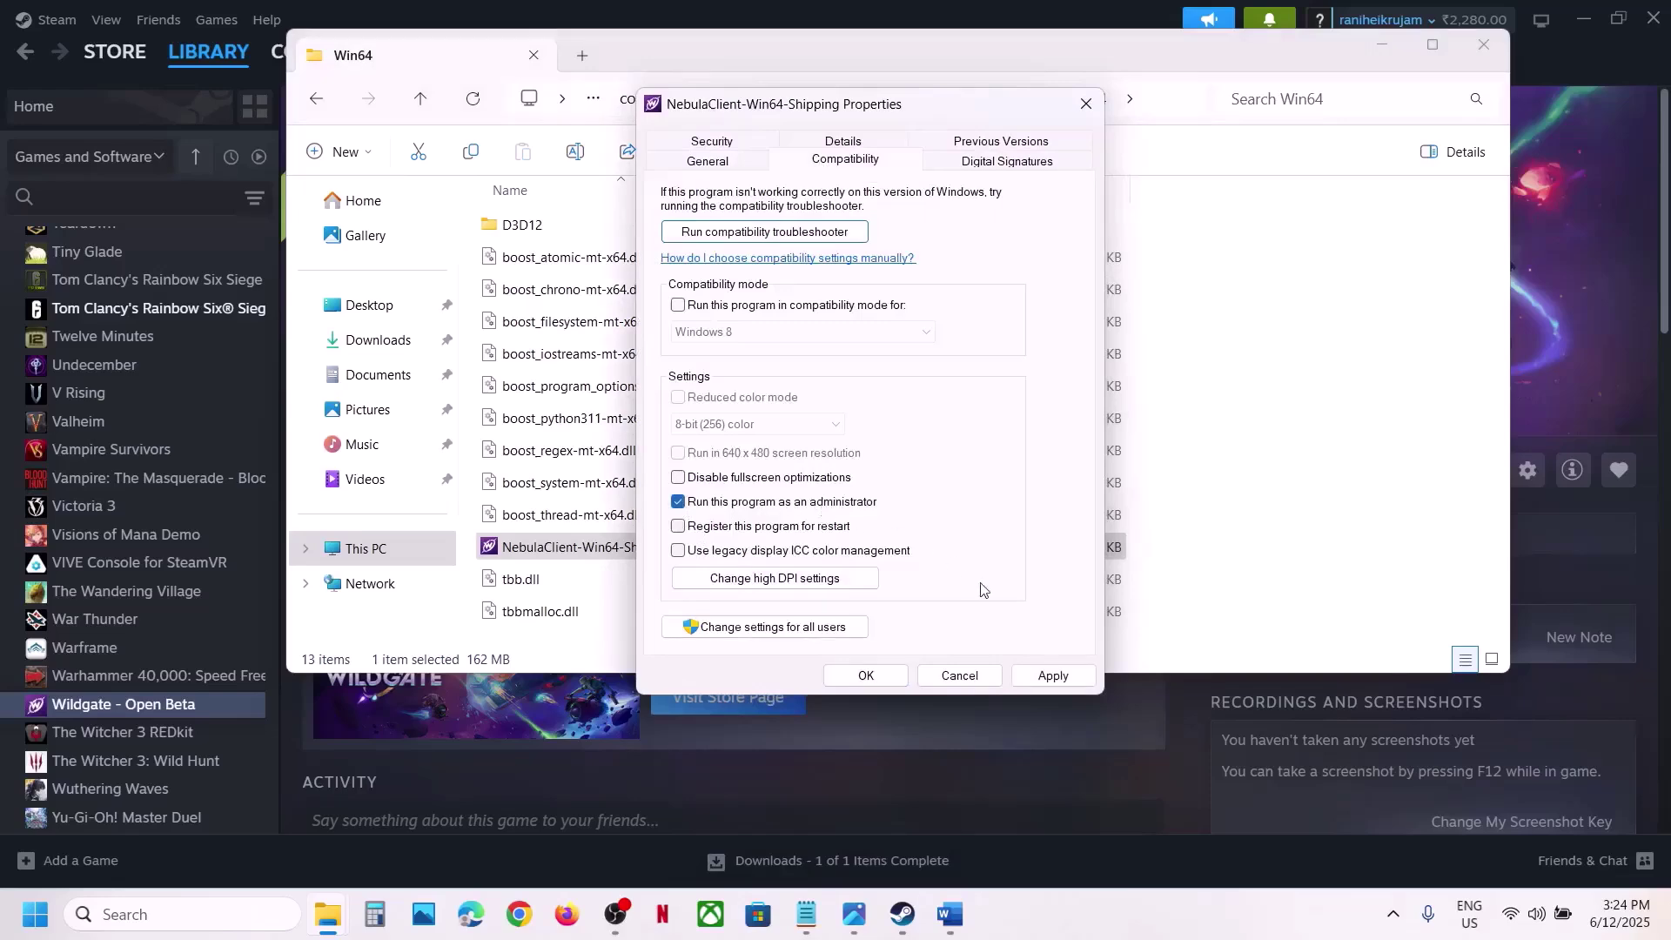
{"action": "left_click", "coordinate": [1051, 676]}
{"action": "left_click", "coordinate": [865, 676]}
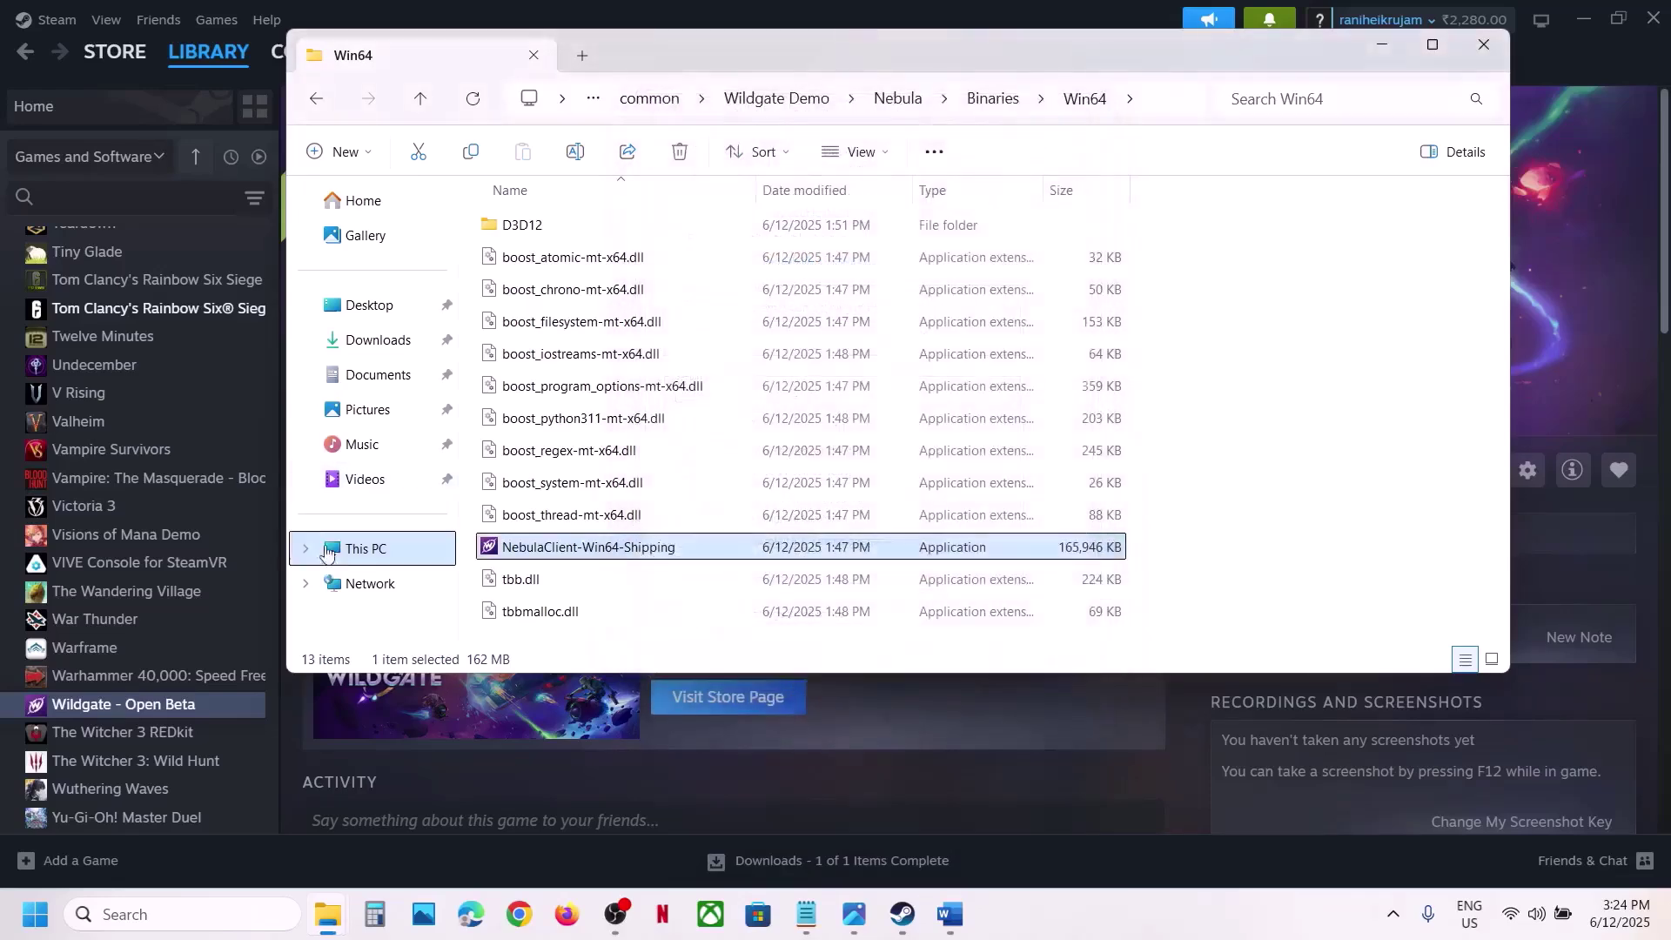
Enable compatibility mode for Windows 8 on NebulaClient-Win64-Shipping and apply it.
{"action": "right_click", "coordinate": [586, 557]}
{"action": "left_click", "coordinate": [680, 456]}
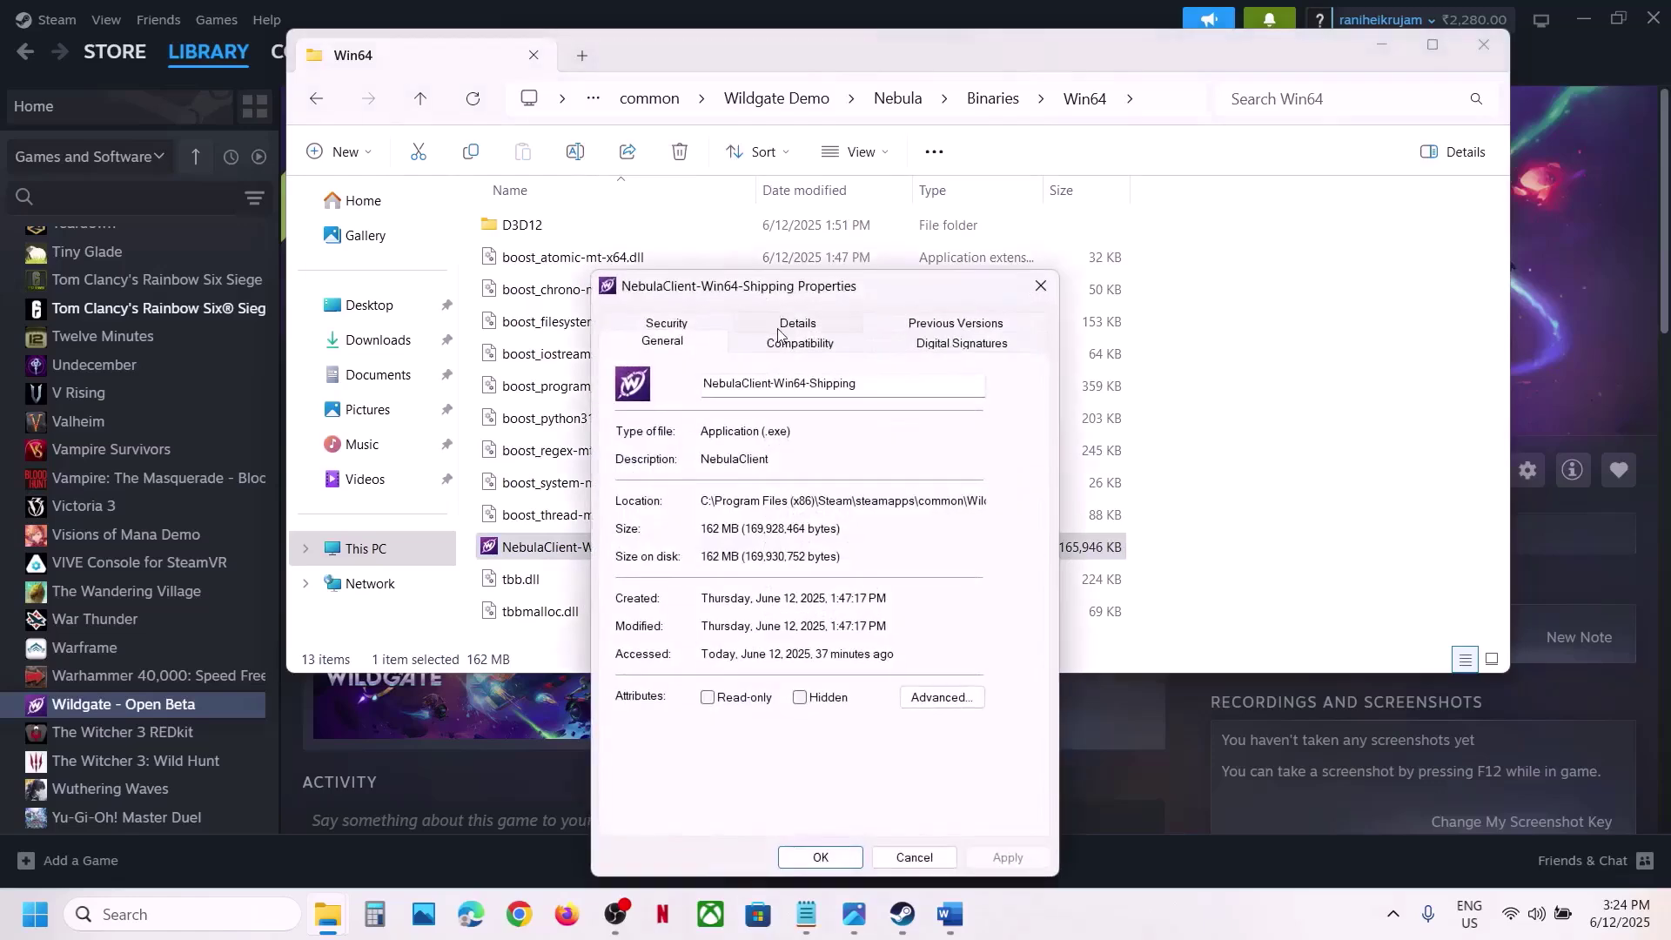
{"action": "left_click", "coordinate": [781, 348]}
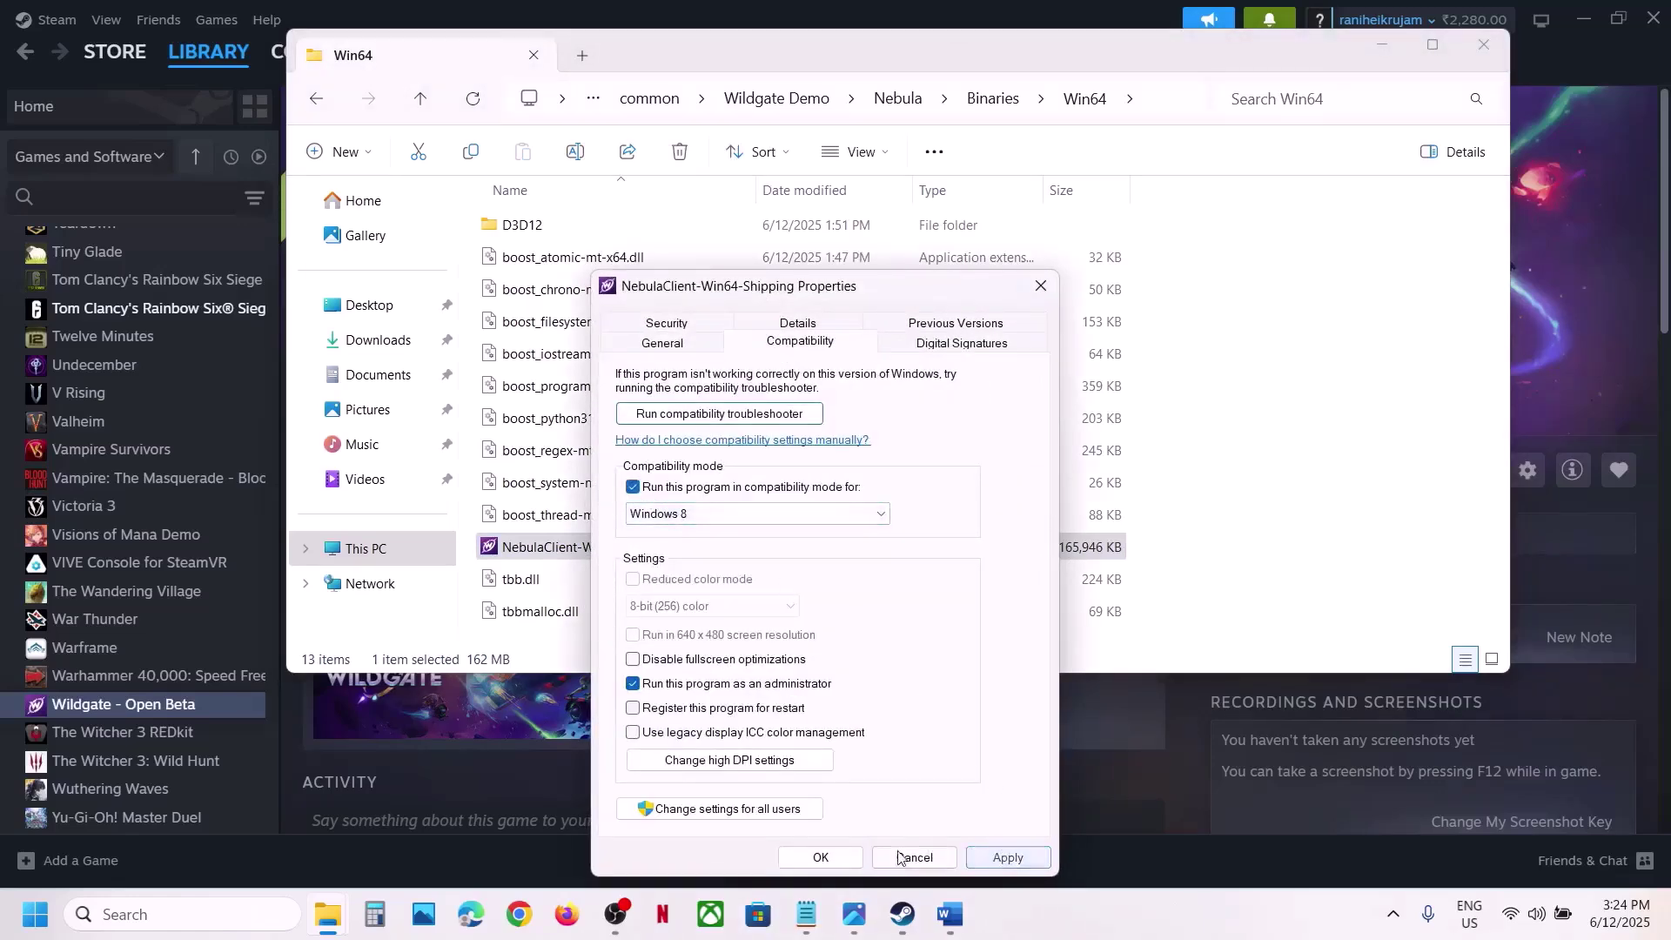
{"action": "left_click", "coordinate": [1006, 857]}
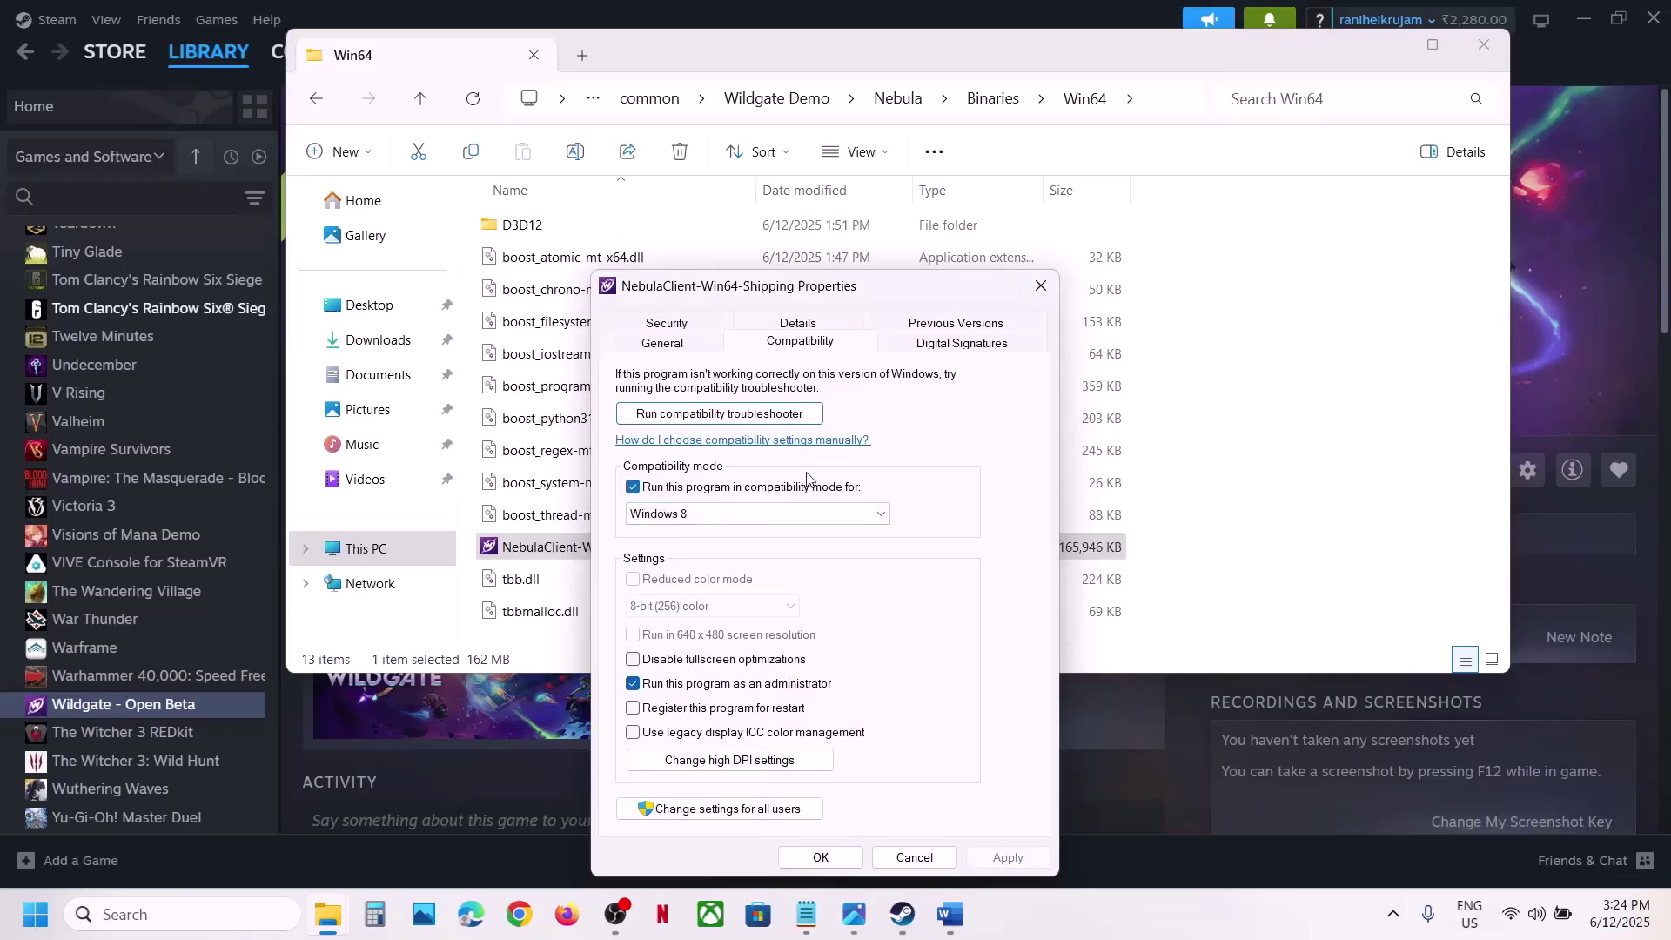
Change the compatibility mode to Windows 7, disable fullscreen optimizations, and save the properties.
{"action": "left_click", "coordinate": [686, 522]}
{"action": "left_click", "coordinate": [687, 545]}
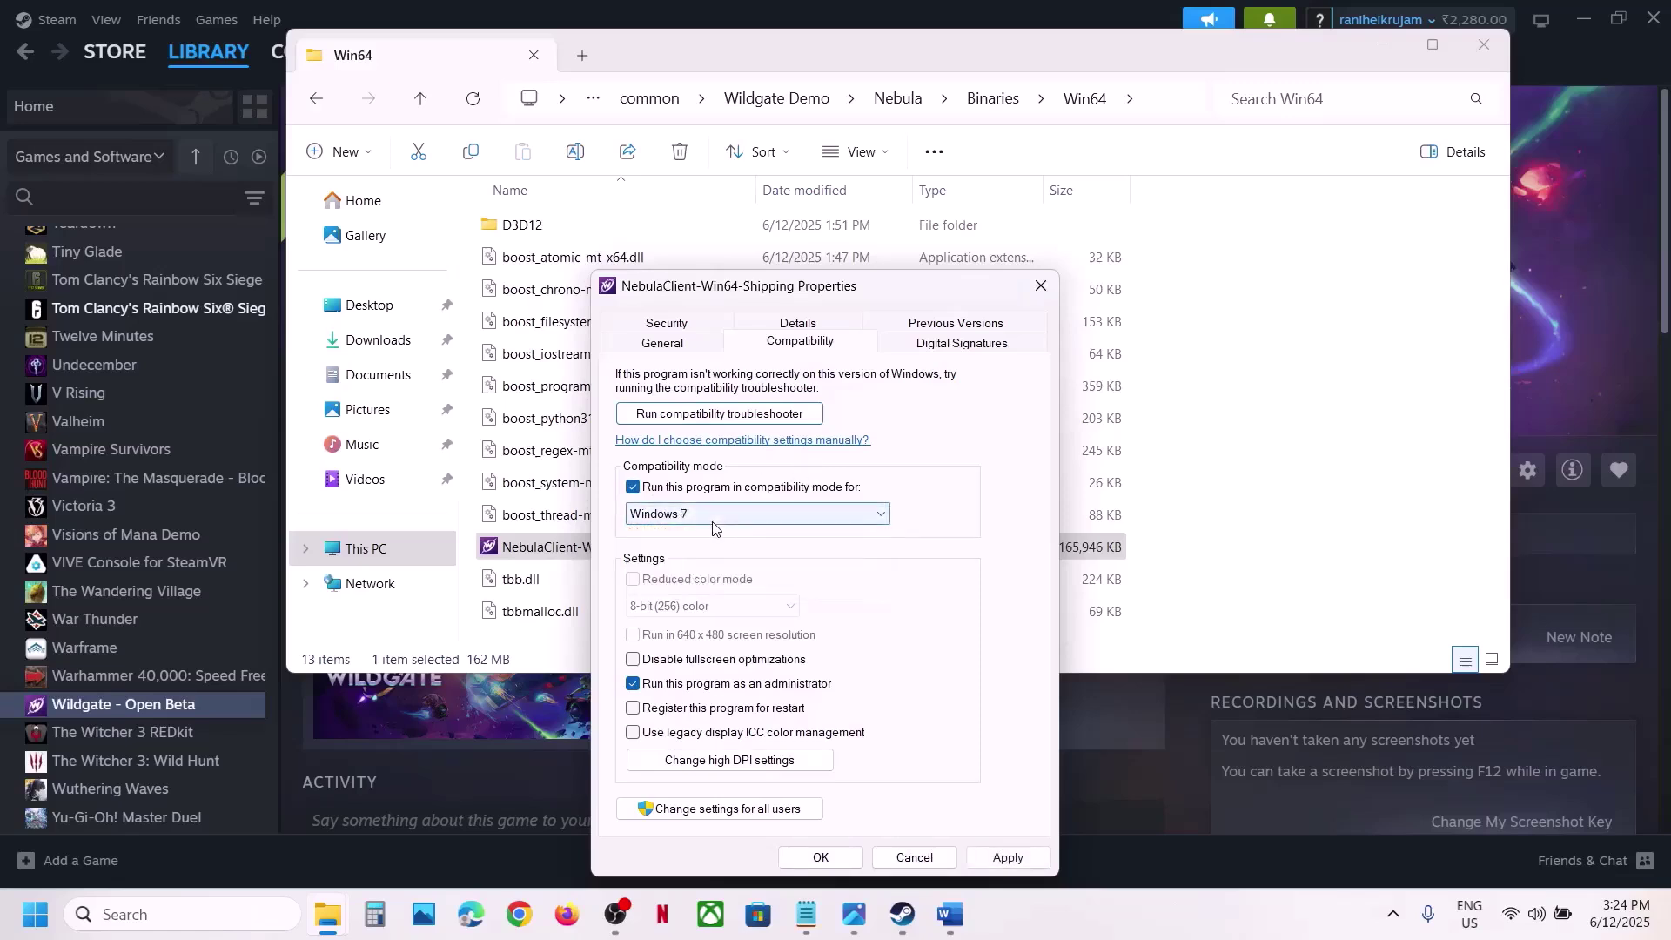
{"action": "left_click", "coordinate": [1006, 857]}
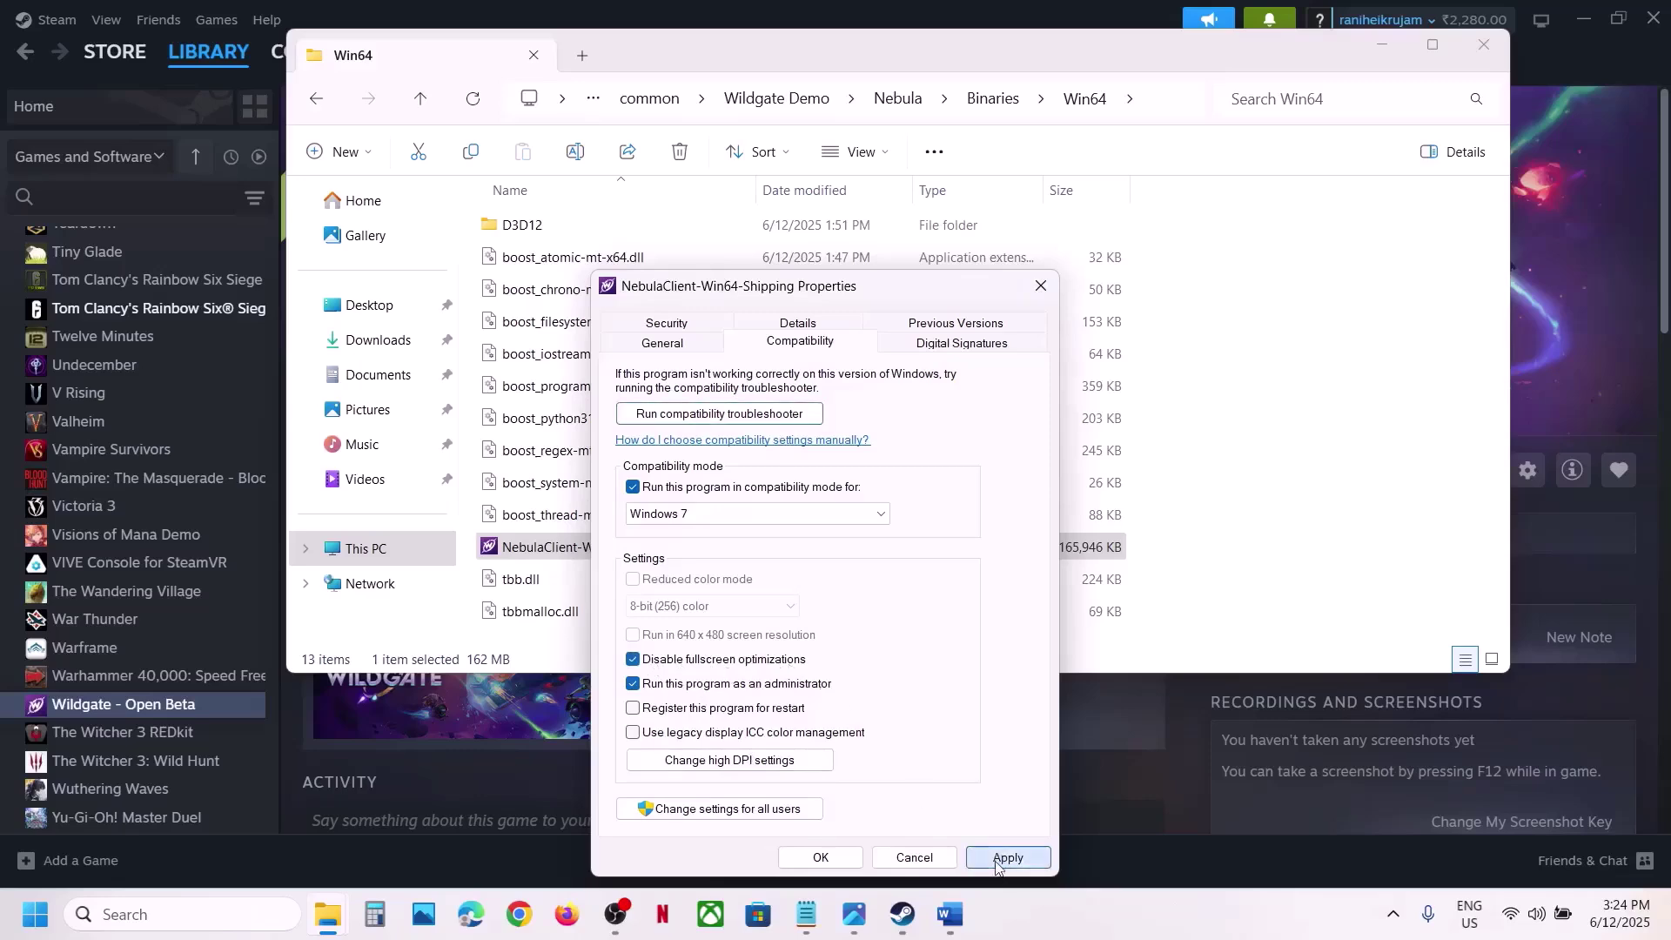
{"action": "left_click", "coordinate": [819, 857]}
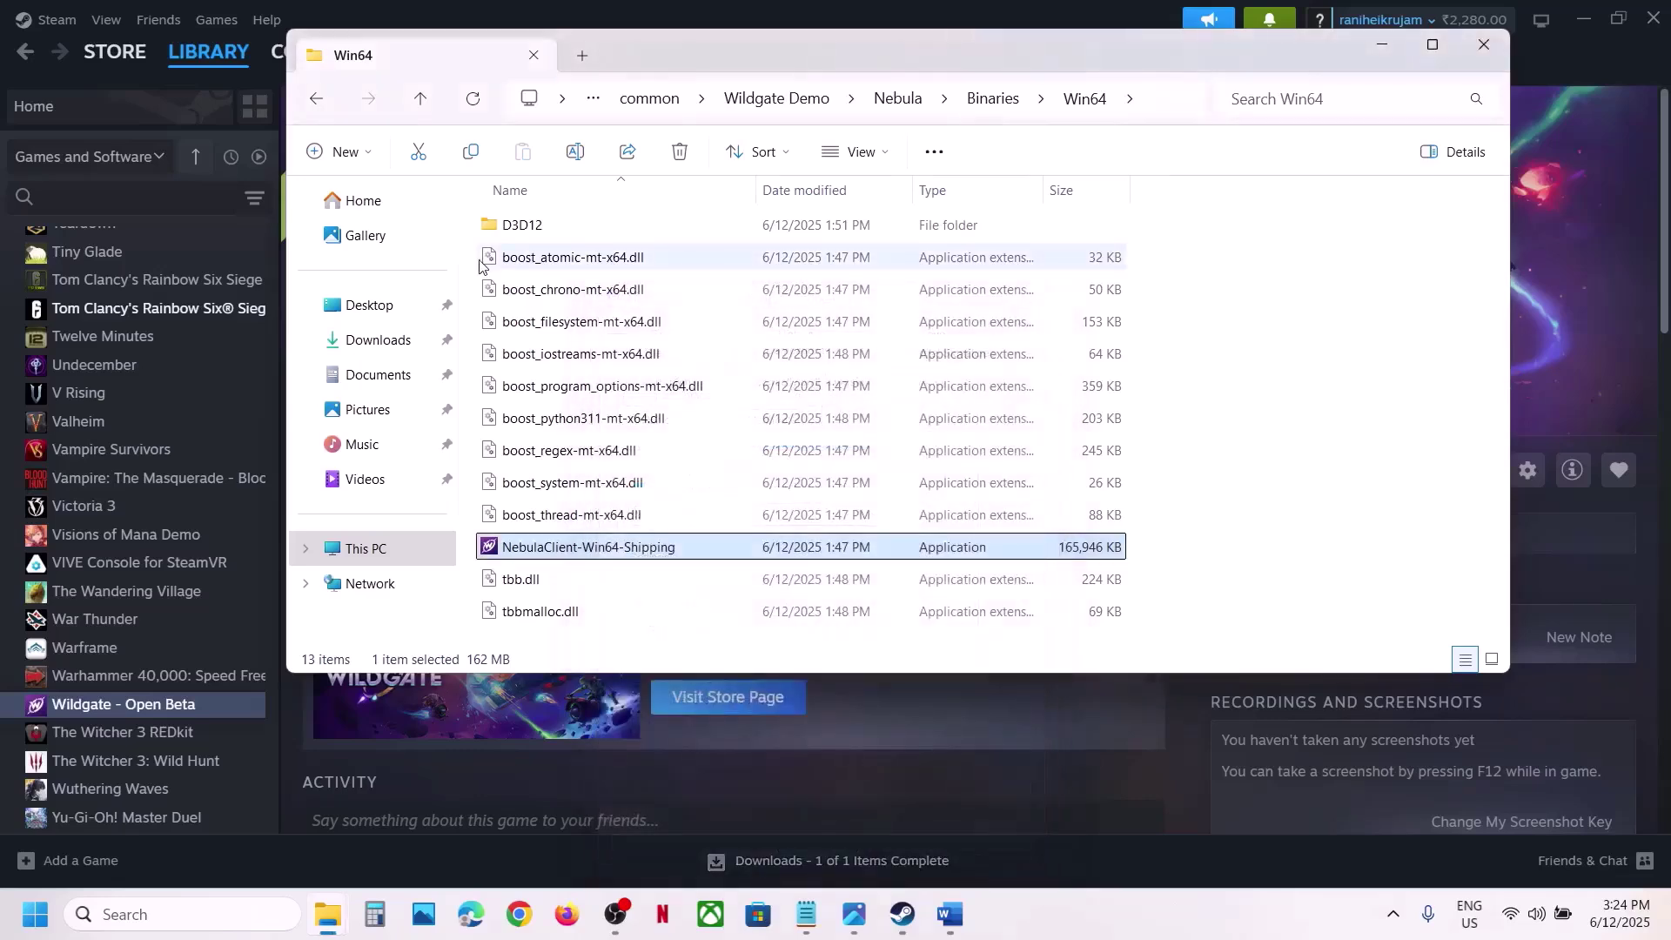
Turn off compatibility mode, disabled fullscreen optimizations and run-as-administrator for NebulaClient-Win64-Shipping, save, and close the Win64 folder.
{"action": "right_click", "coordinate": [540, 557]}
{"action": "left_click", "coordinate": [628, 444]}
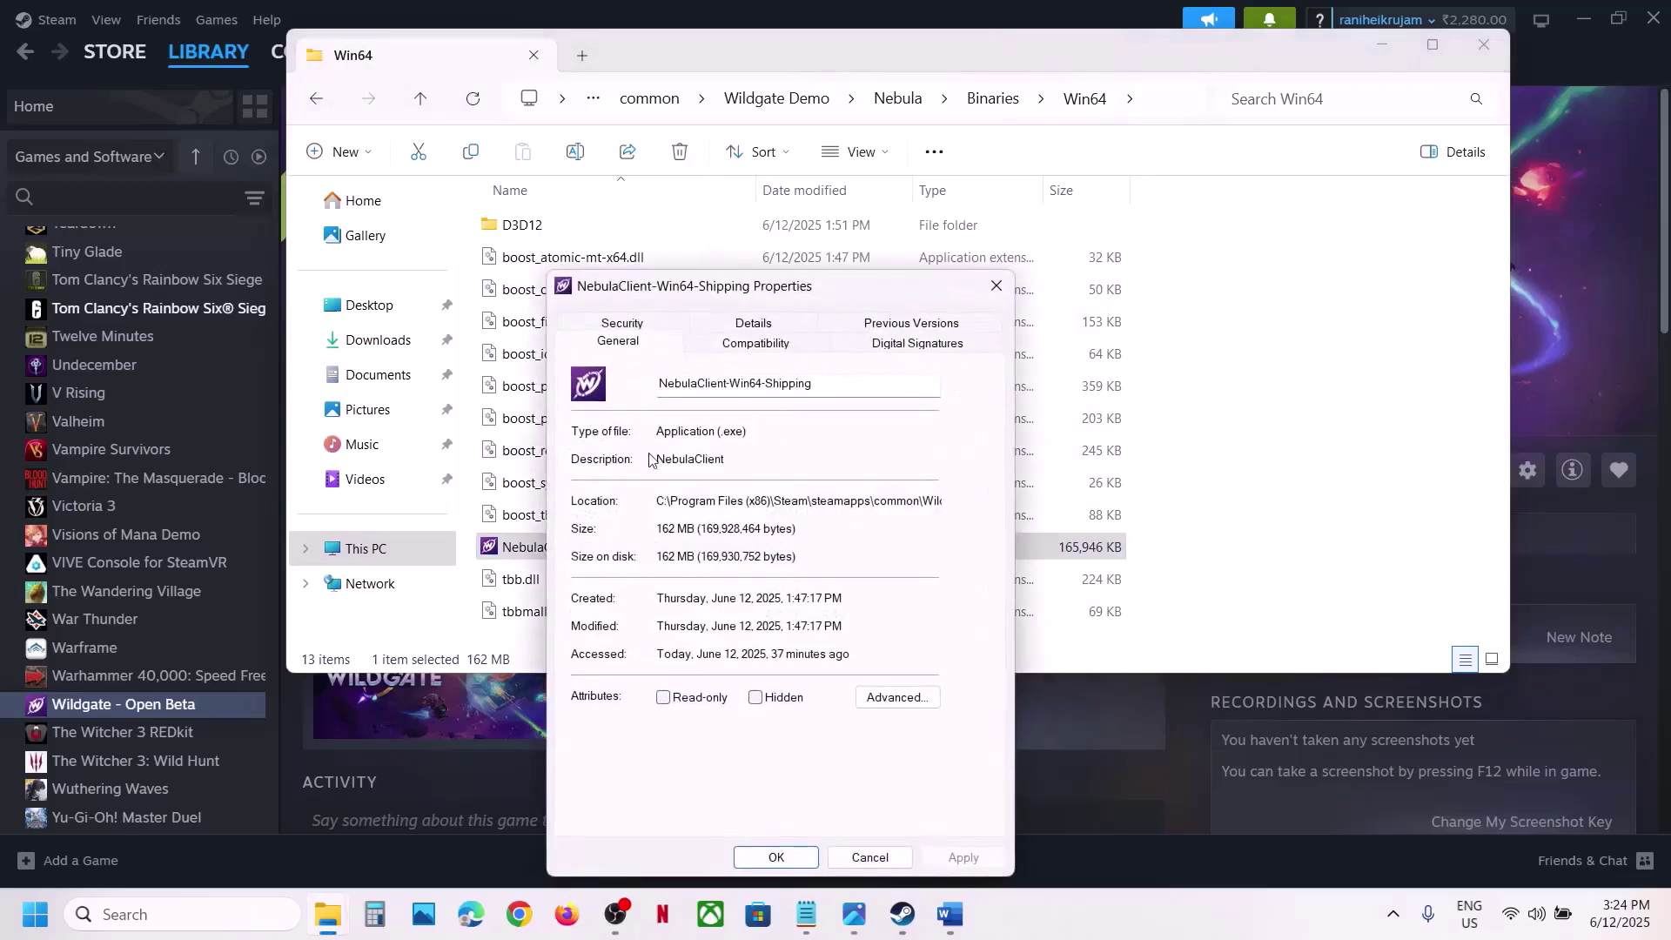
{"action": "left_click", "coordinate": [718, 347]}
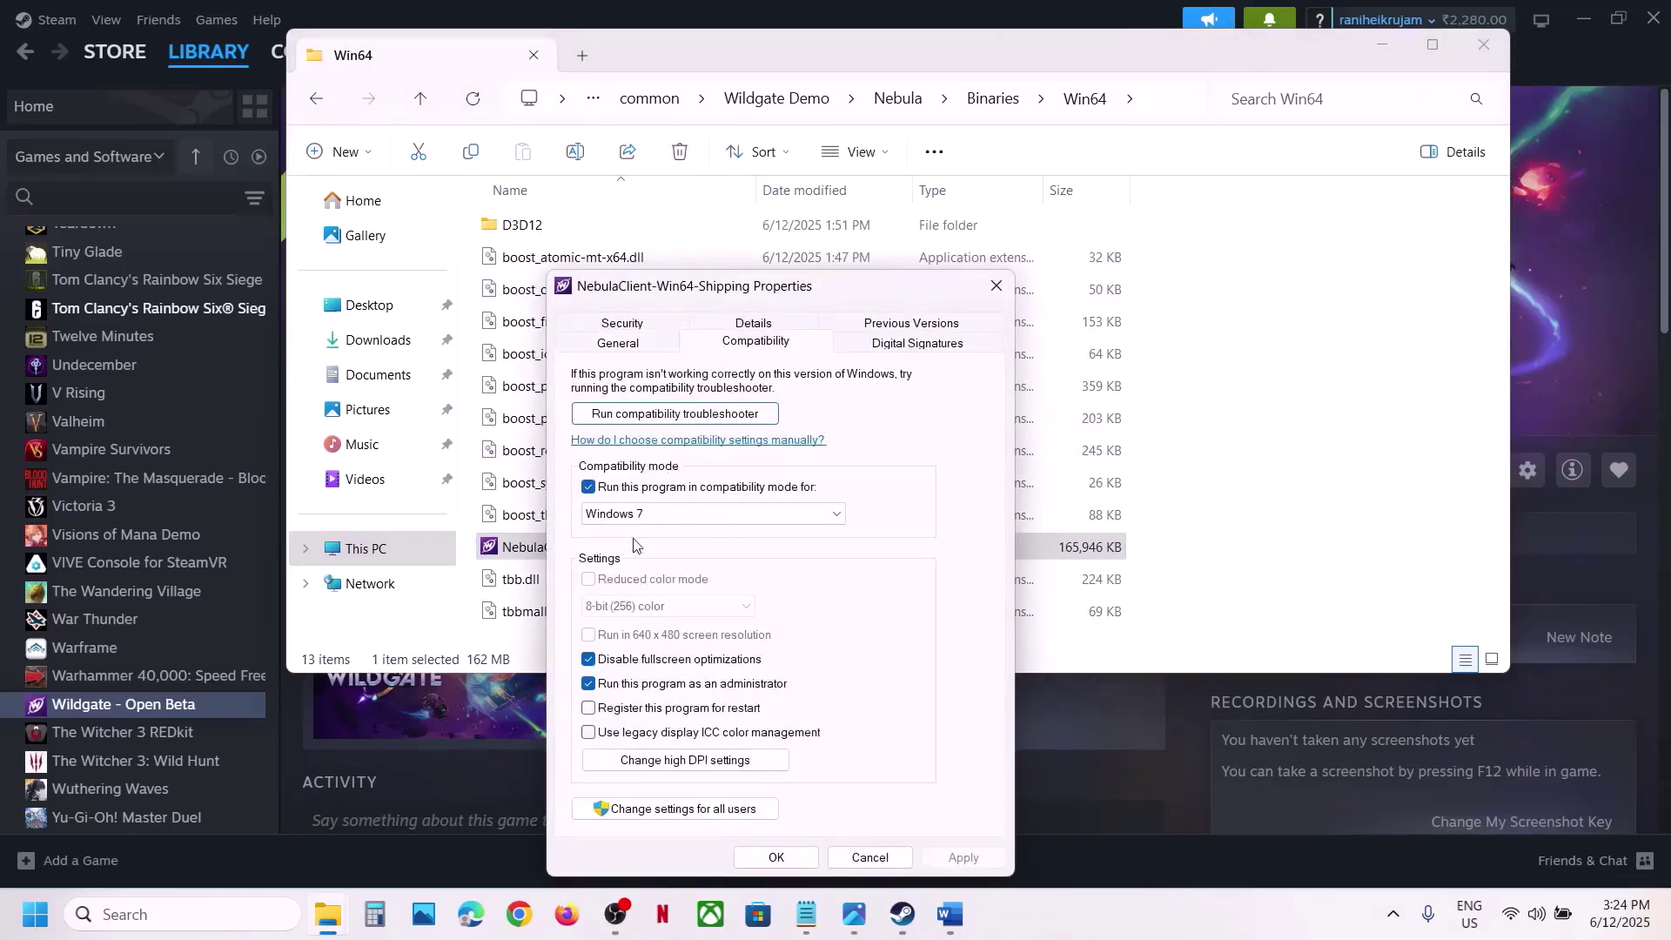
{"action": "left_click", "coordinate": [589, 487]}
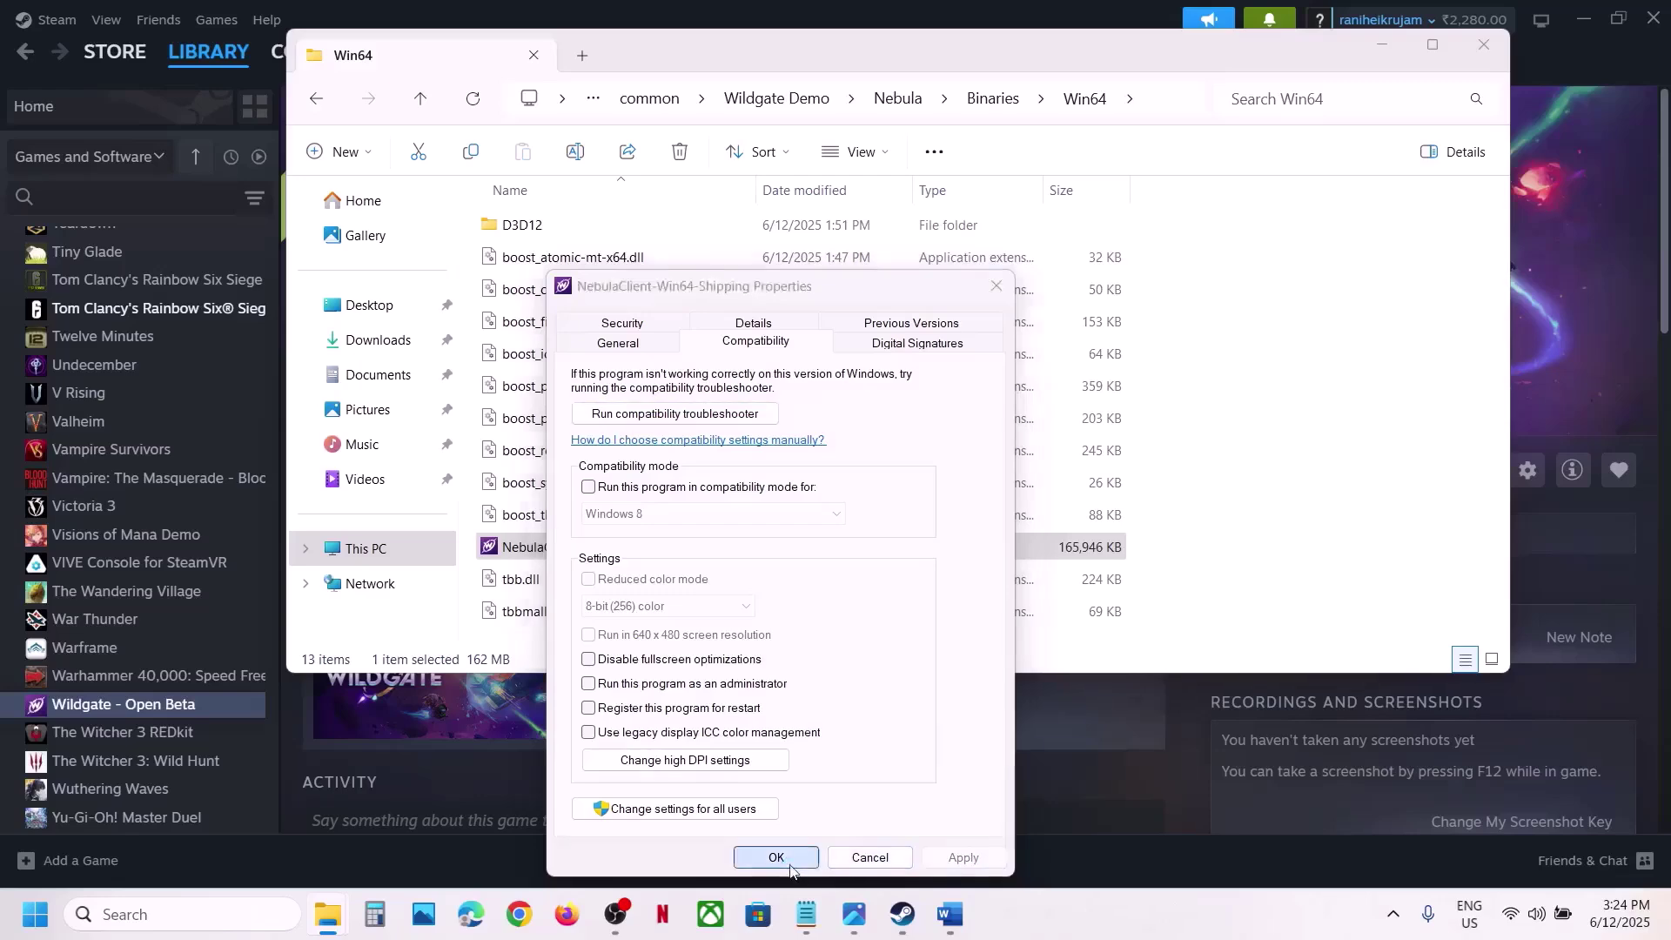
{"action": "left_click", "coordinate": [774, 857]}
{"action": "left_click", "coordinate": [1483, 47]}
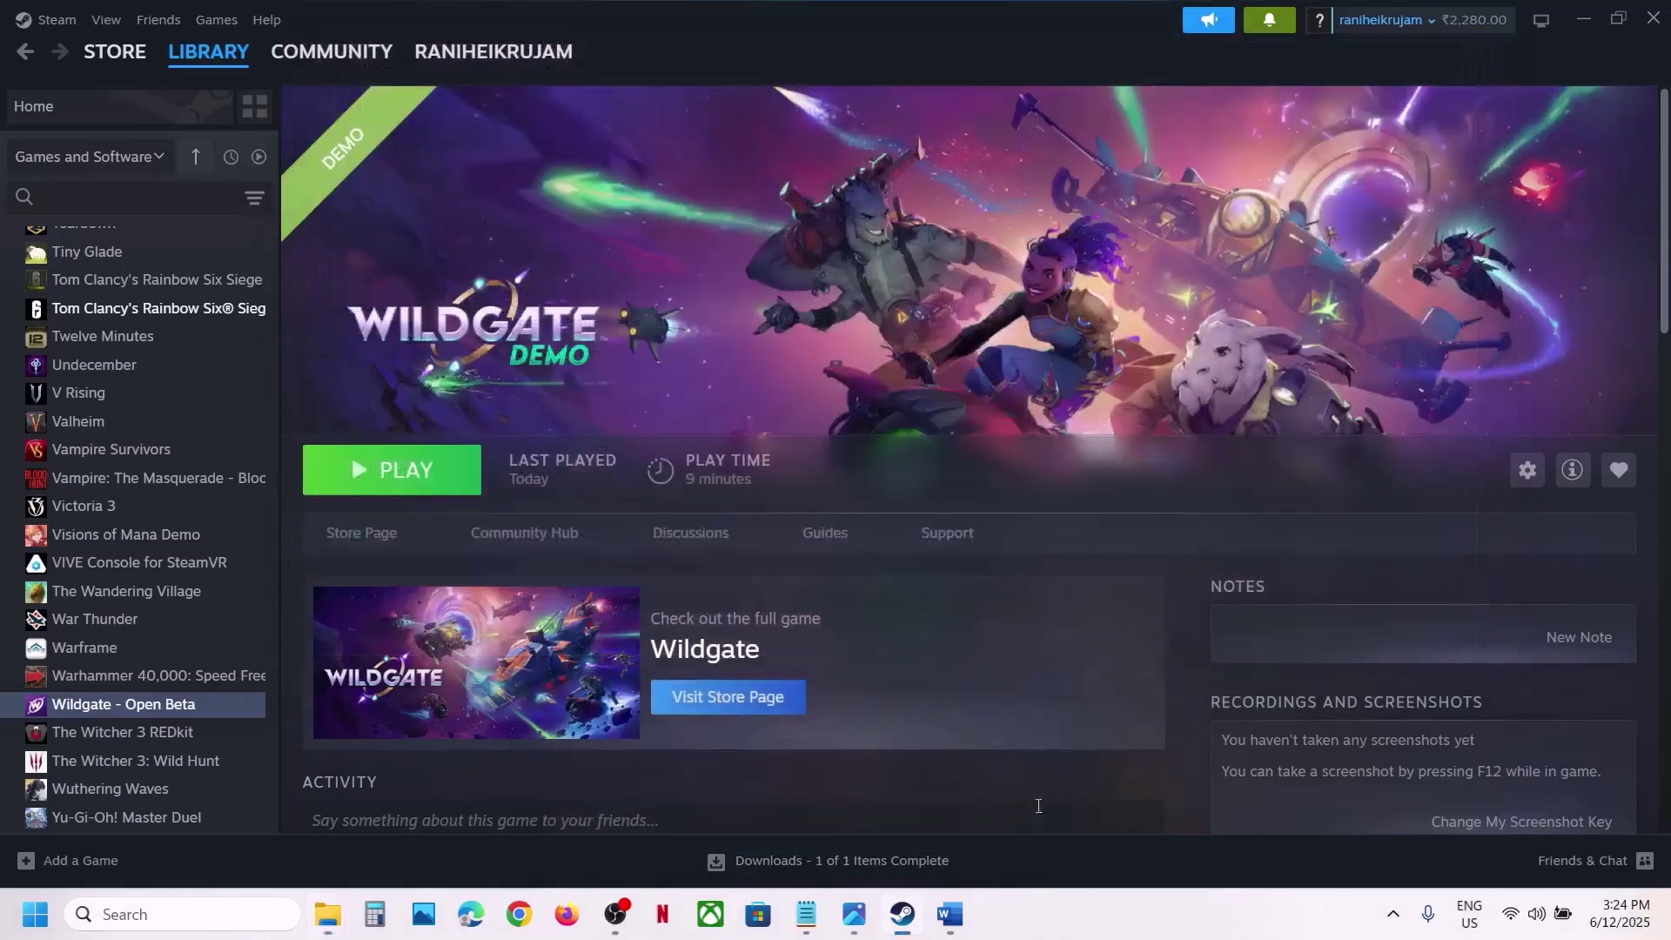
Return to the Word document, maximize it, and examine Step 3 on allowing the game exe through the antivirus program, Windows Security and firewall.
{"action": "left_click", "coordinate": [947, 924]}
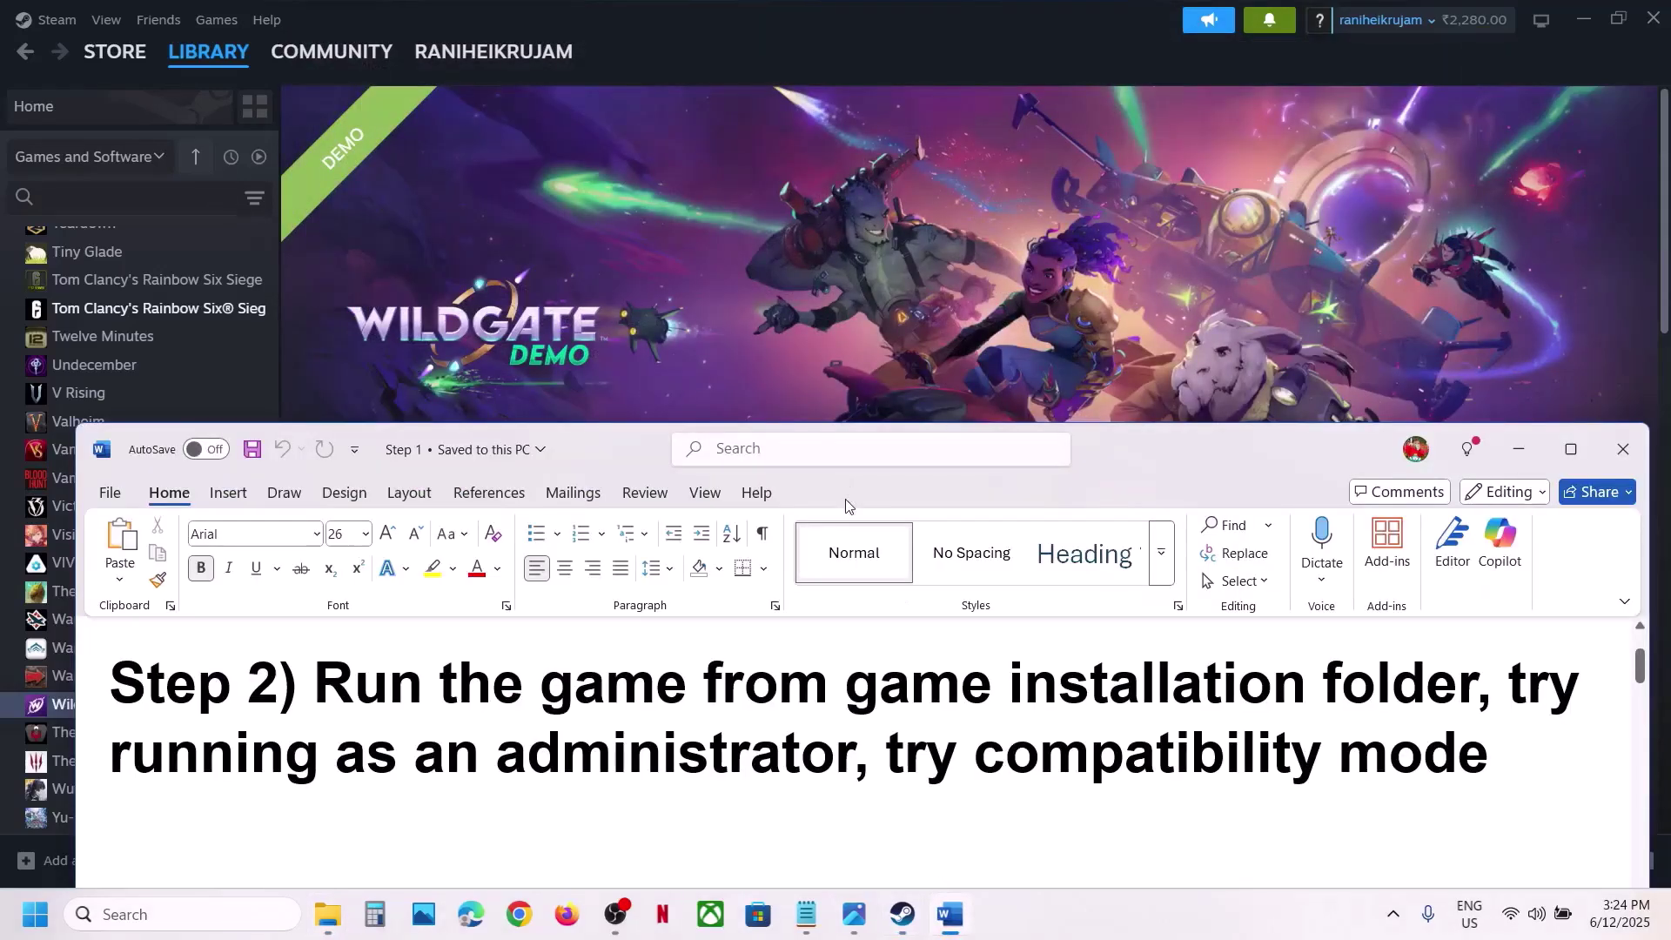
{"action": "left_click", "coordinate": [1566, 445]}
{"action": "scroll", "coordinate": [1039, 627], "scroll_direction": "up", "scroll_amount": 1}
{"action": "scroll", "coordinate": [401, 567], "scroll_direction": "up", "scroll_amount": 1}
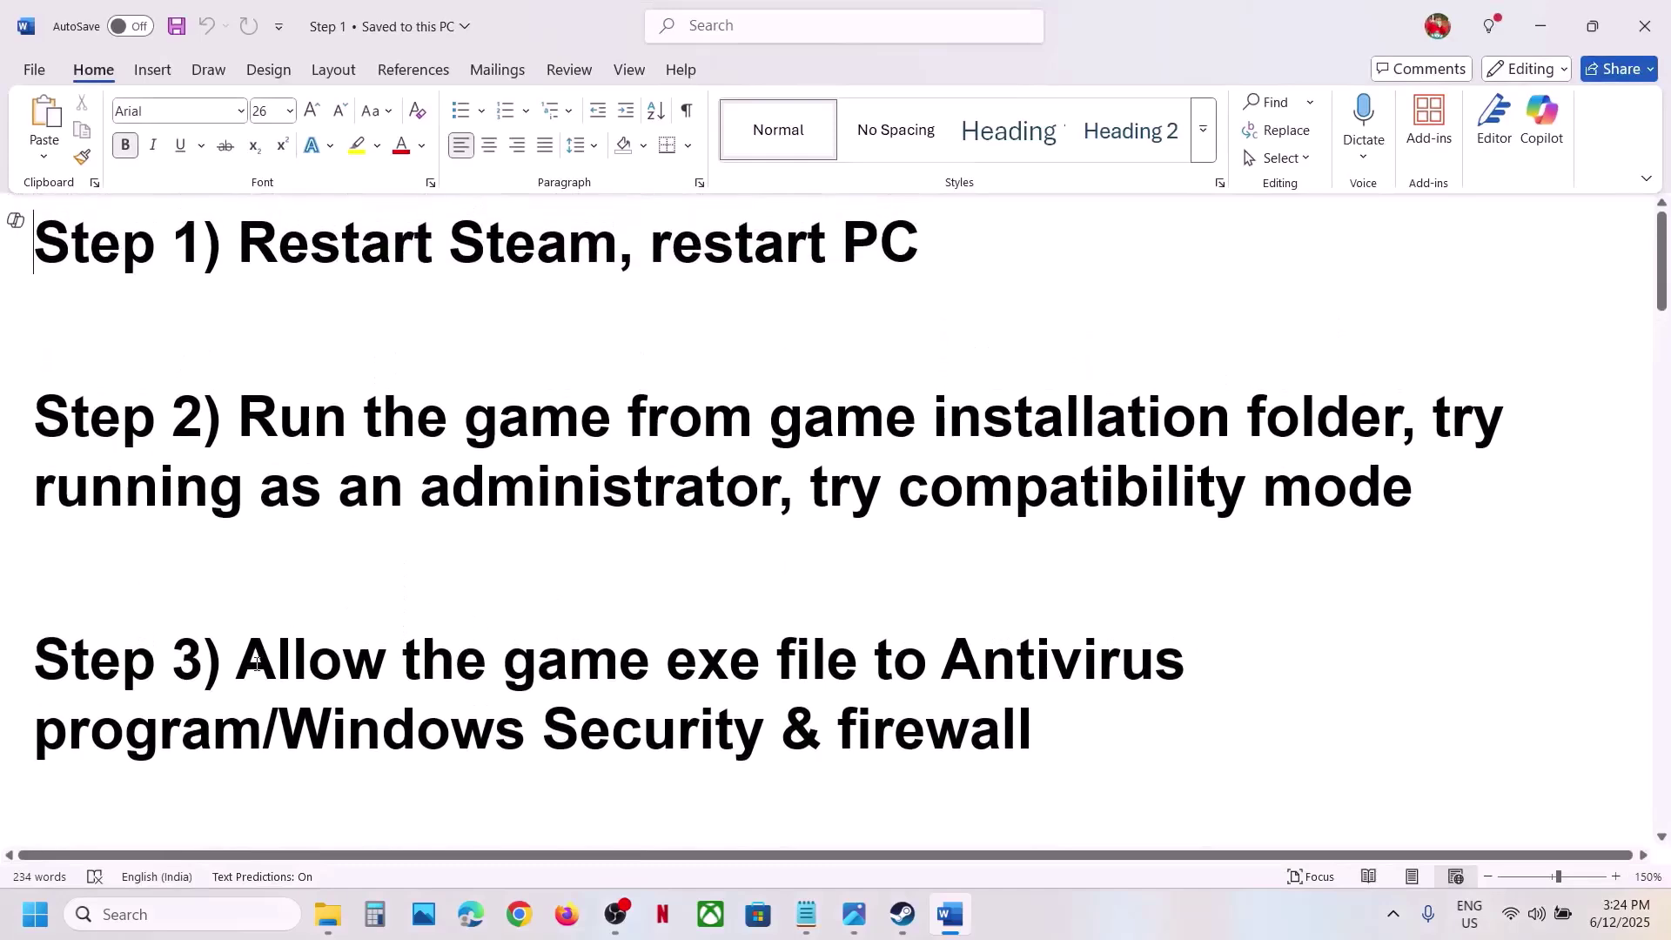
{"action": "left_click_drag", "start_coordinate": [236, 661], "coordinate": [1246, 684]}
{"action": "left_click_drag", "start_coordinate": [583, 671], "coordinate": [263, 731]}
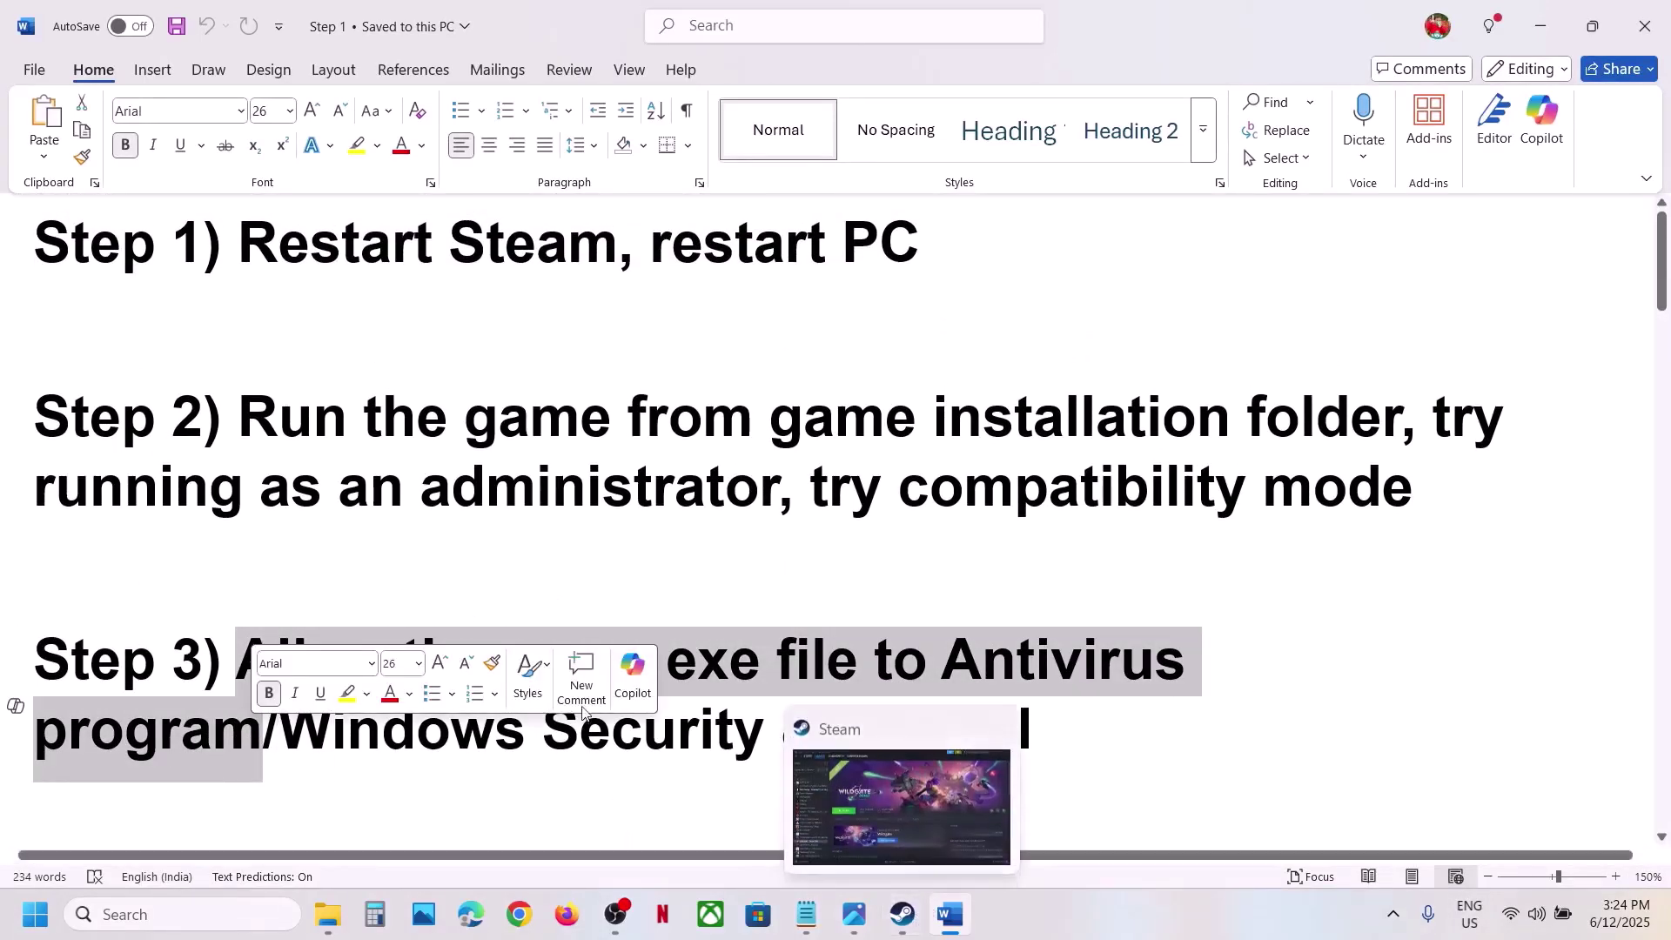
{"action": "left_click", "coordinate": [541, 796]}
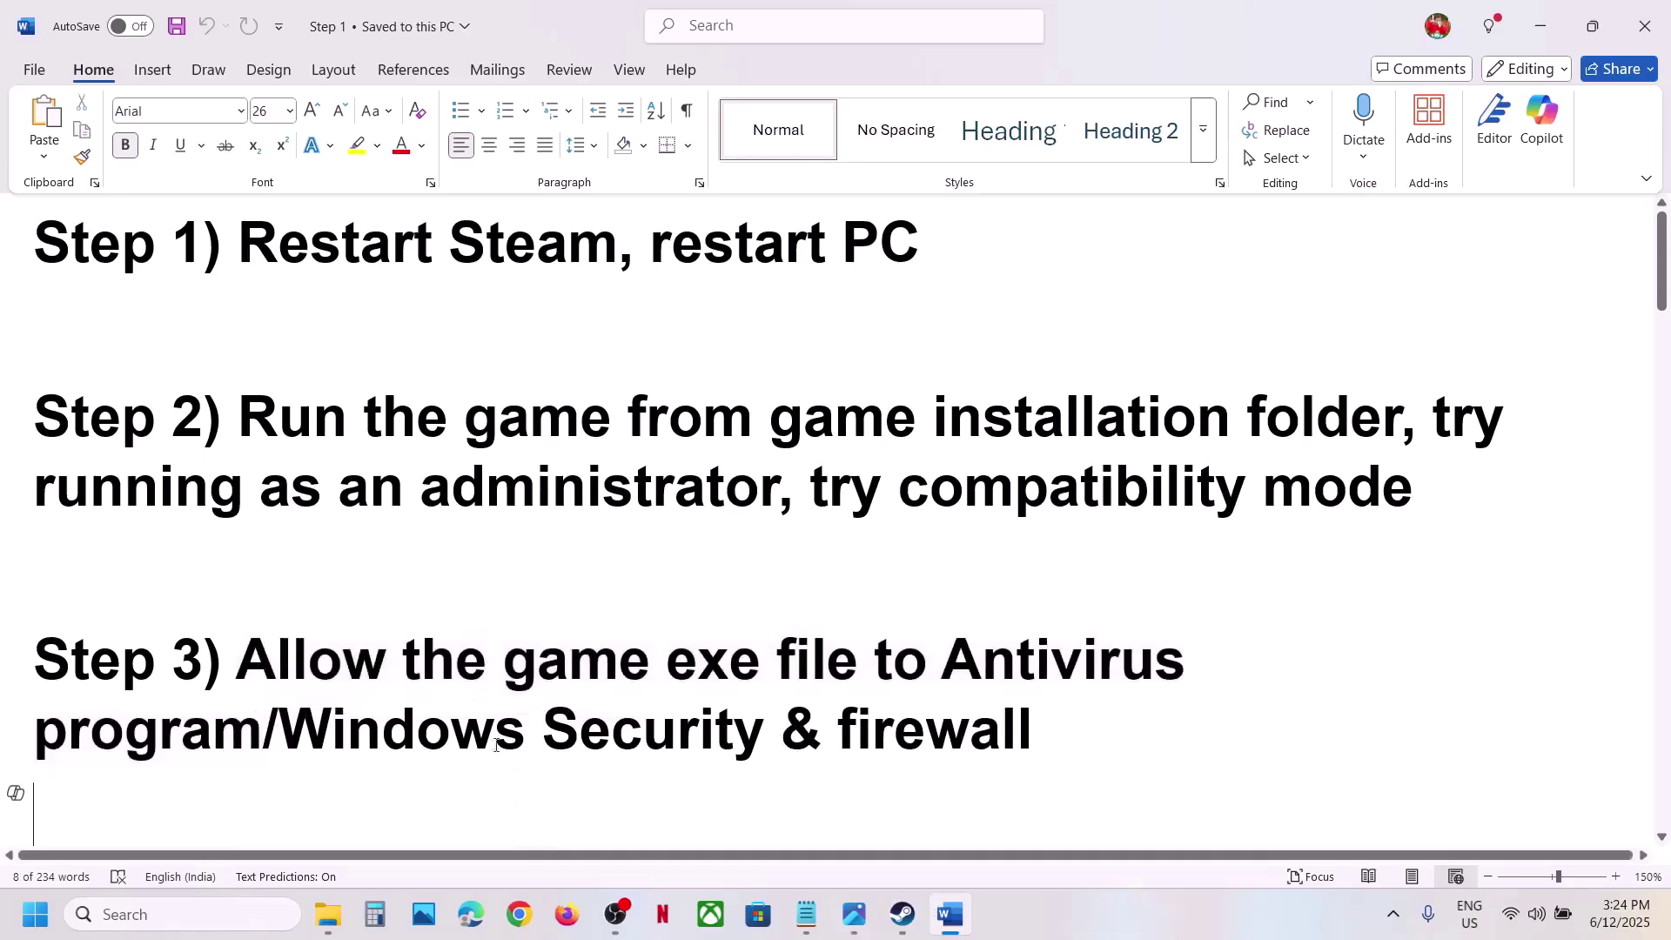
{"action": "left_click_drag", "start_coordinate": [255, 654], "coordinate": [254, 719]}
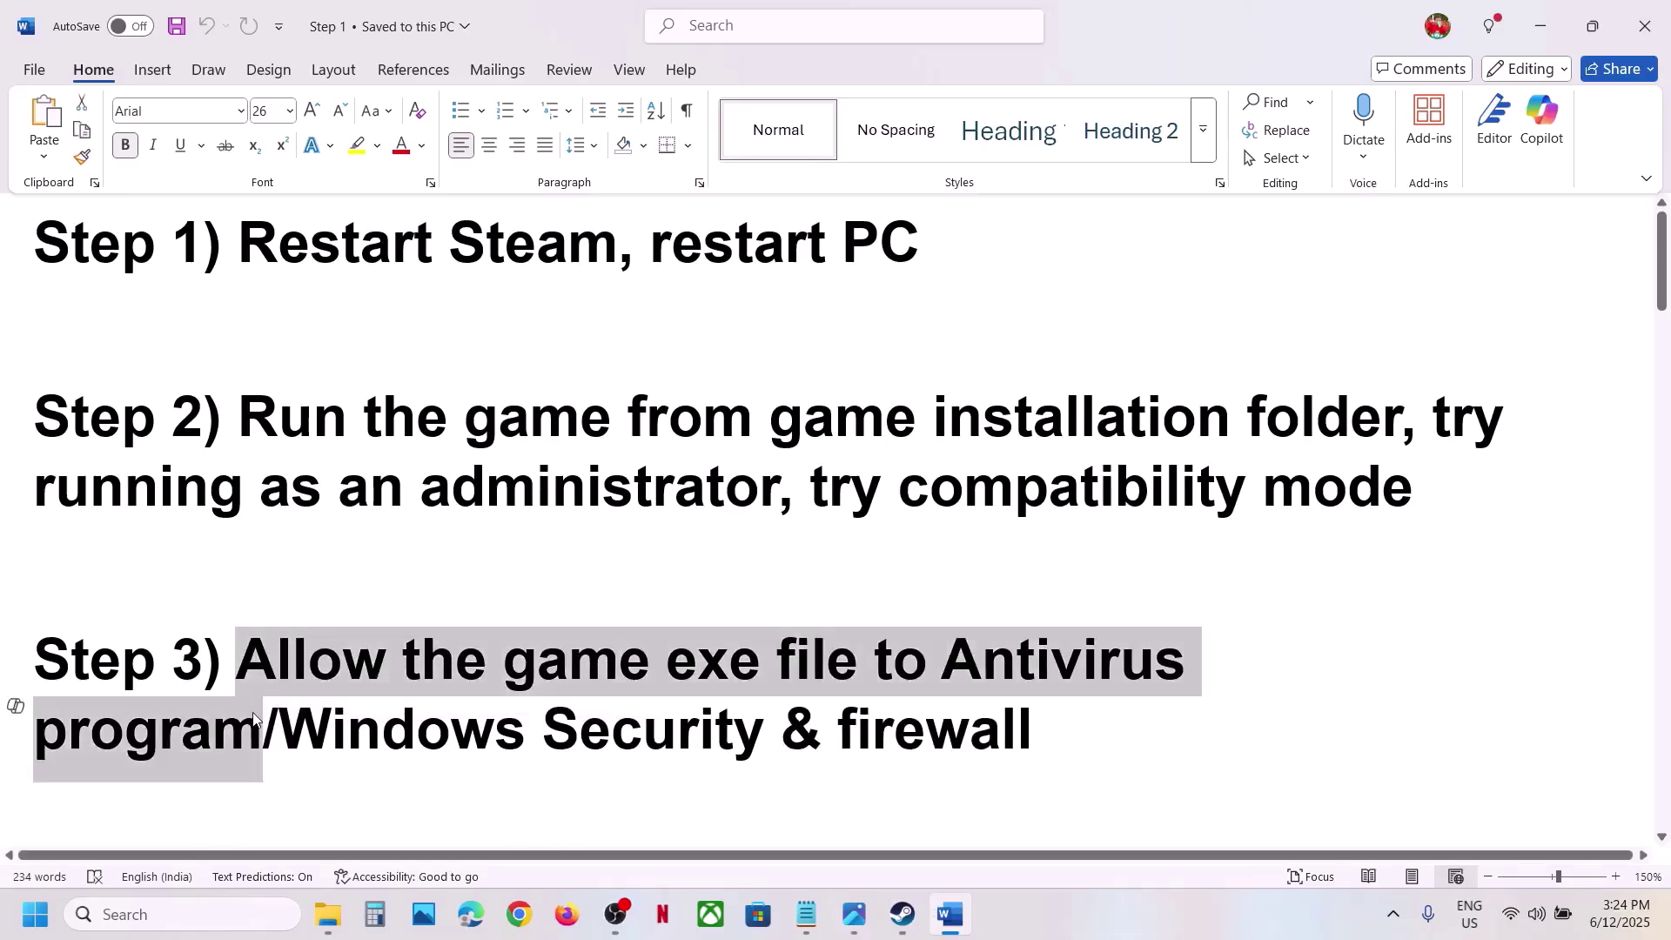
{"action": "left_click", "coordinate": [254, 719]}
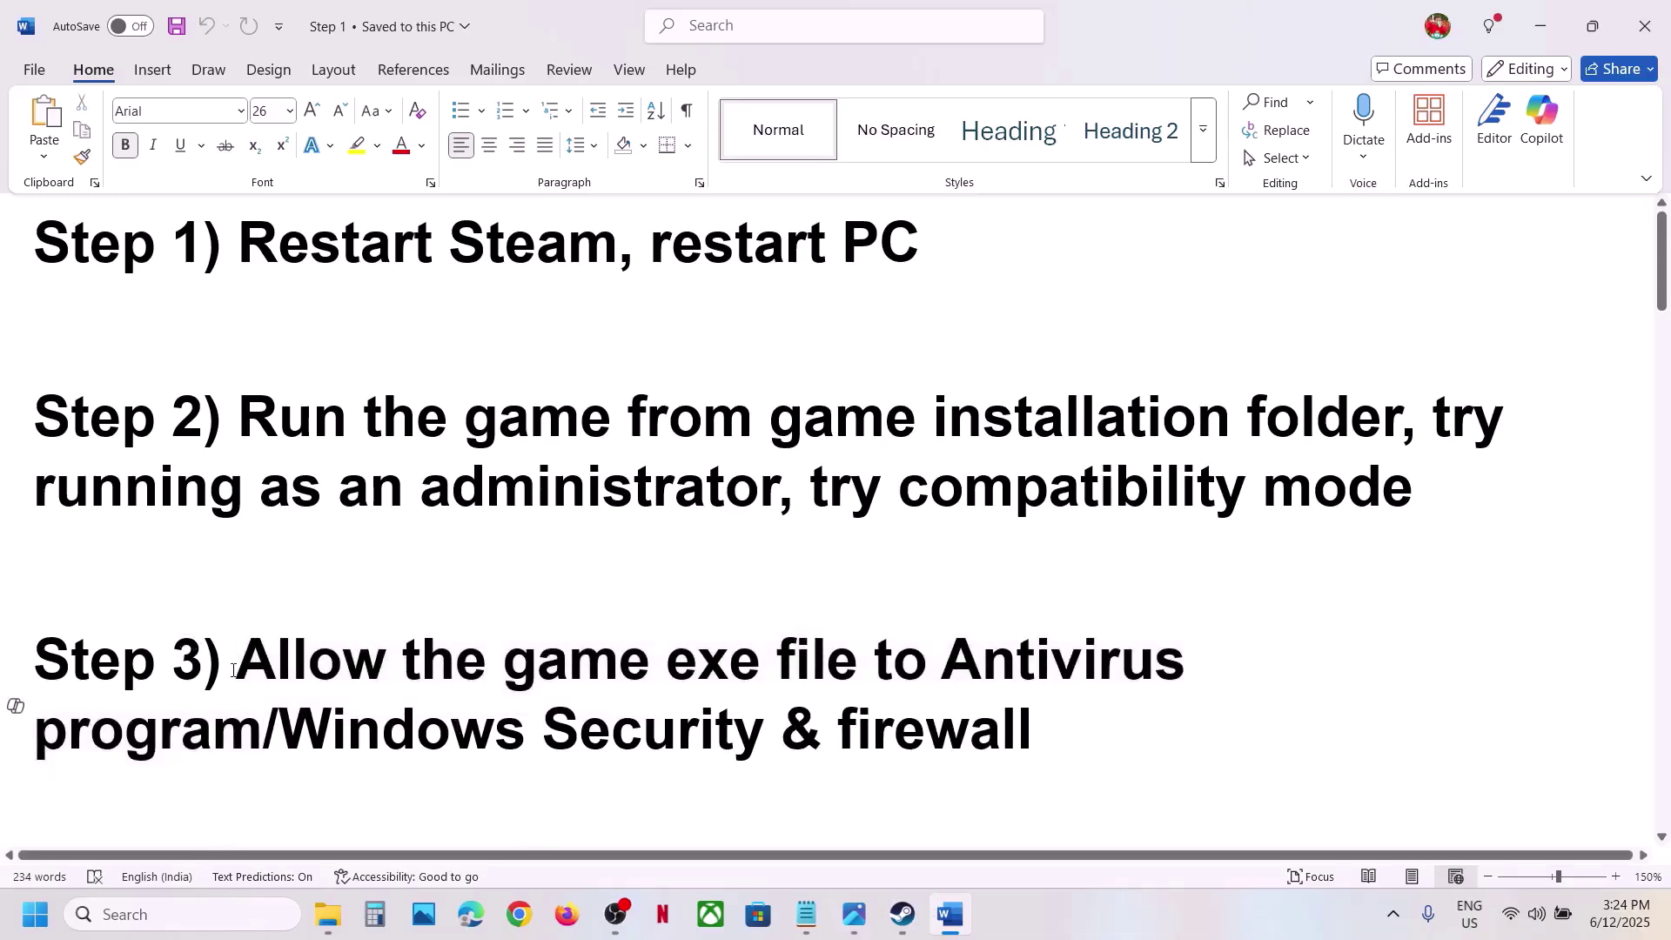
{"action": "left_click_drag", "start_coordinate": [242, 655], "coordinate": [243, 711]}
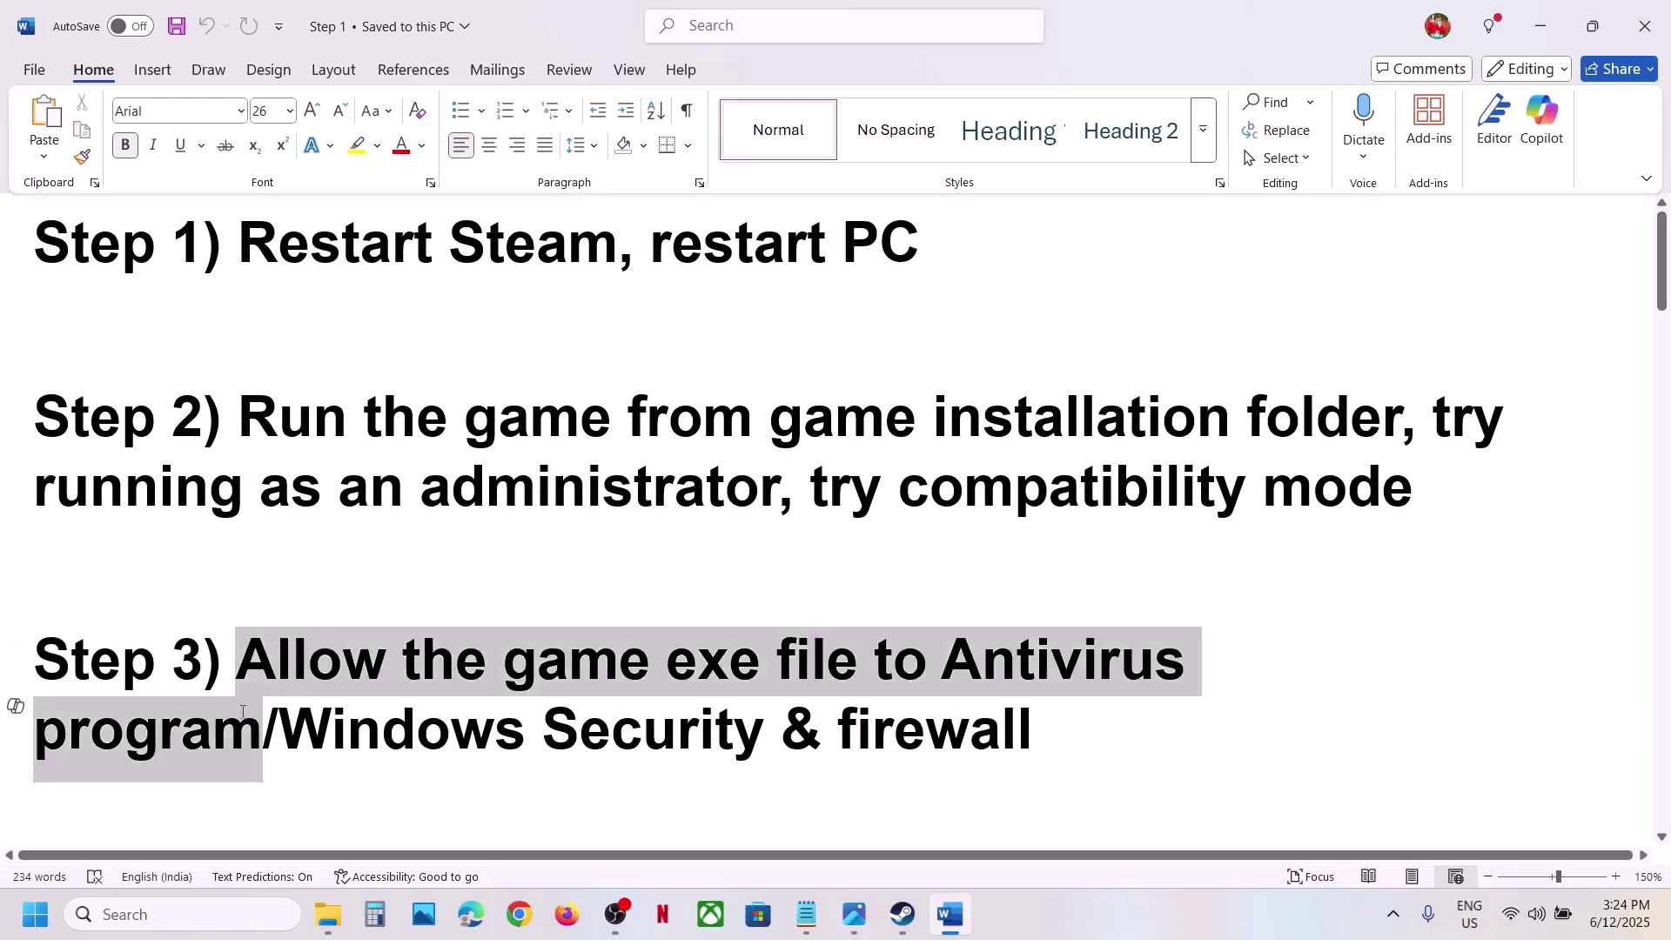
{"action": "left_click", "coordinate": [243, 712]}
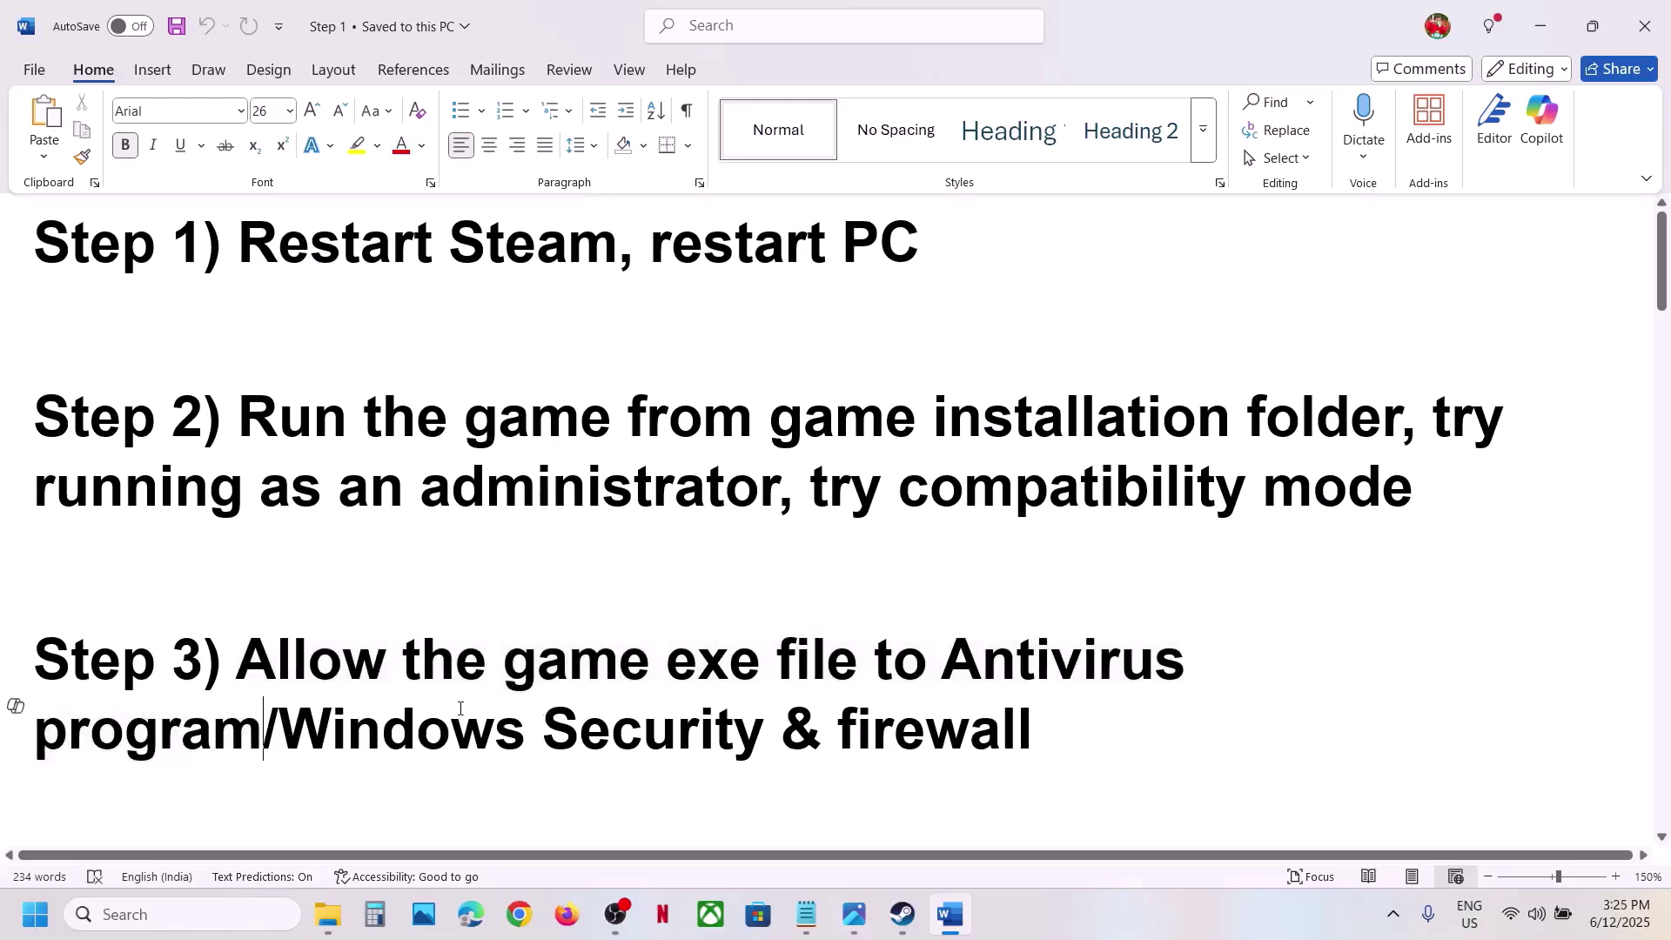
{"action": "left_click_drag", "start_coordinate": [366, 737], "coordinate": [853, 744]}
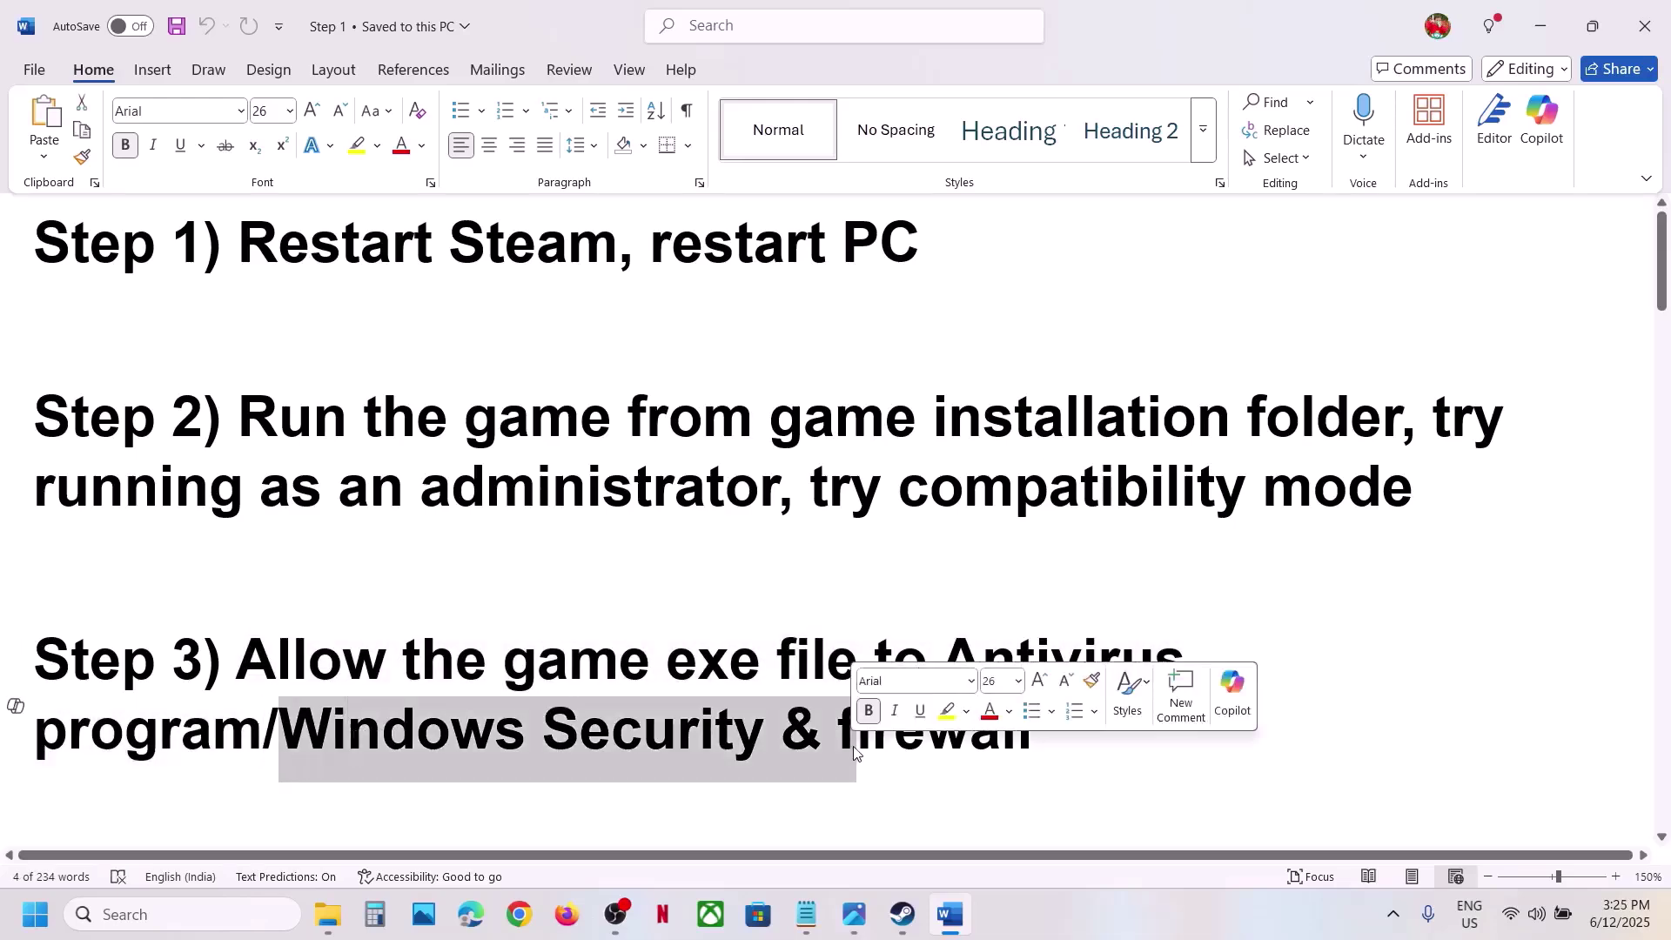
Open Virus & threat protection through the Windows Security page of the Windows privacy and security settings.
{"action": "key", "text": "super+i"}
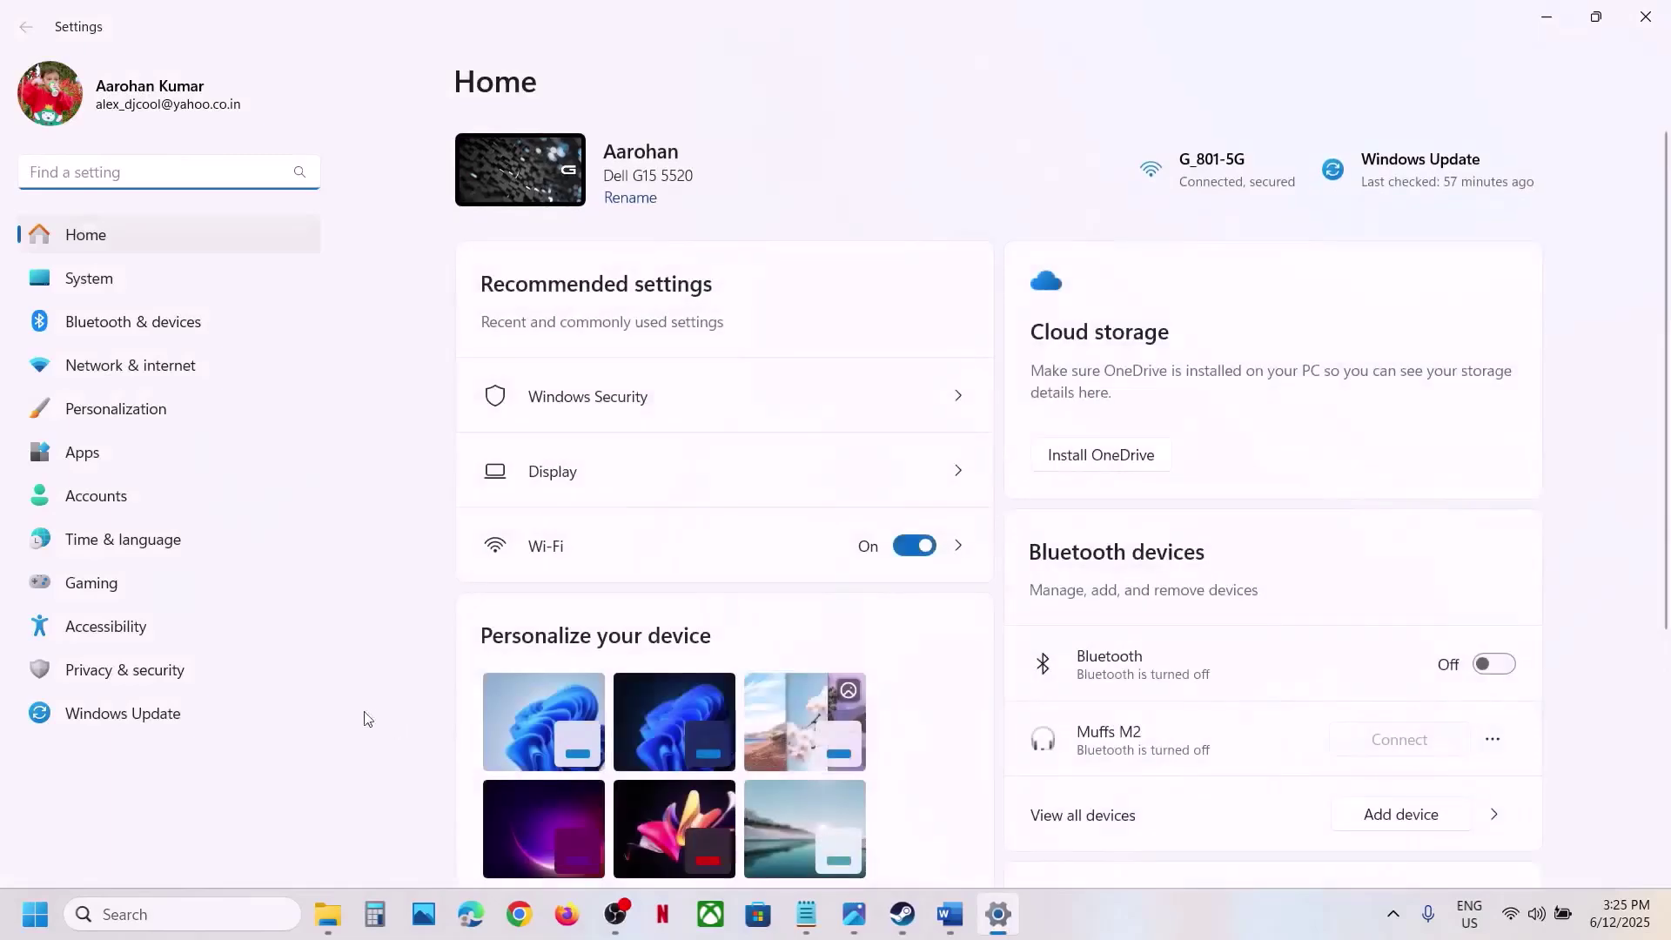
{"action": "left_click", "coordinate": [122, 679]}
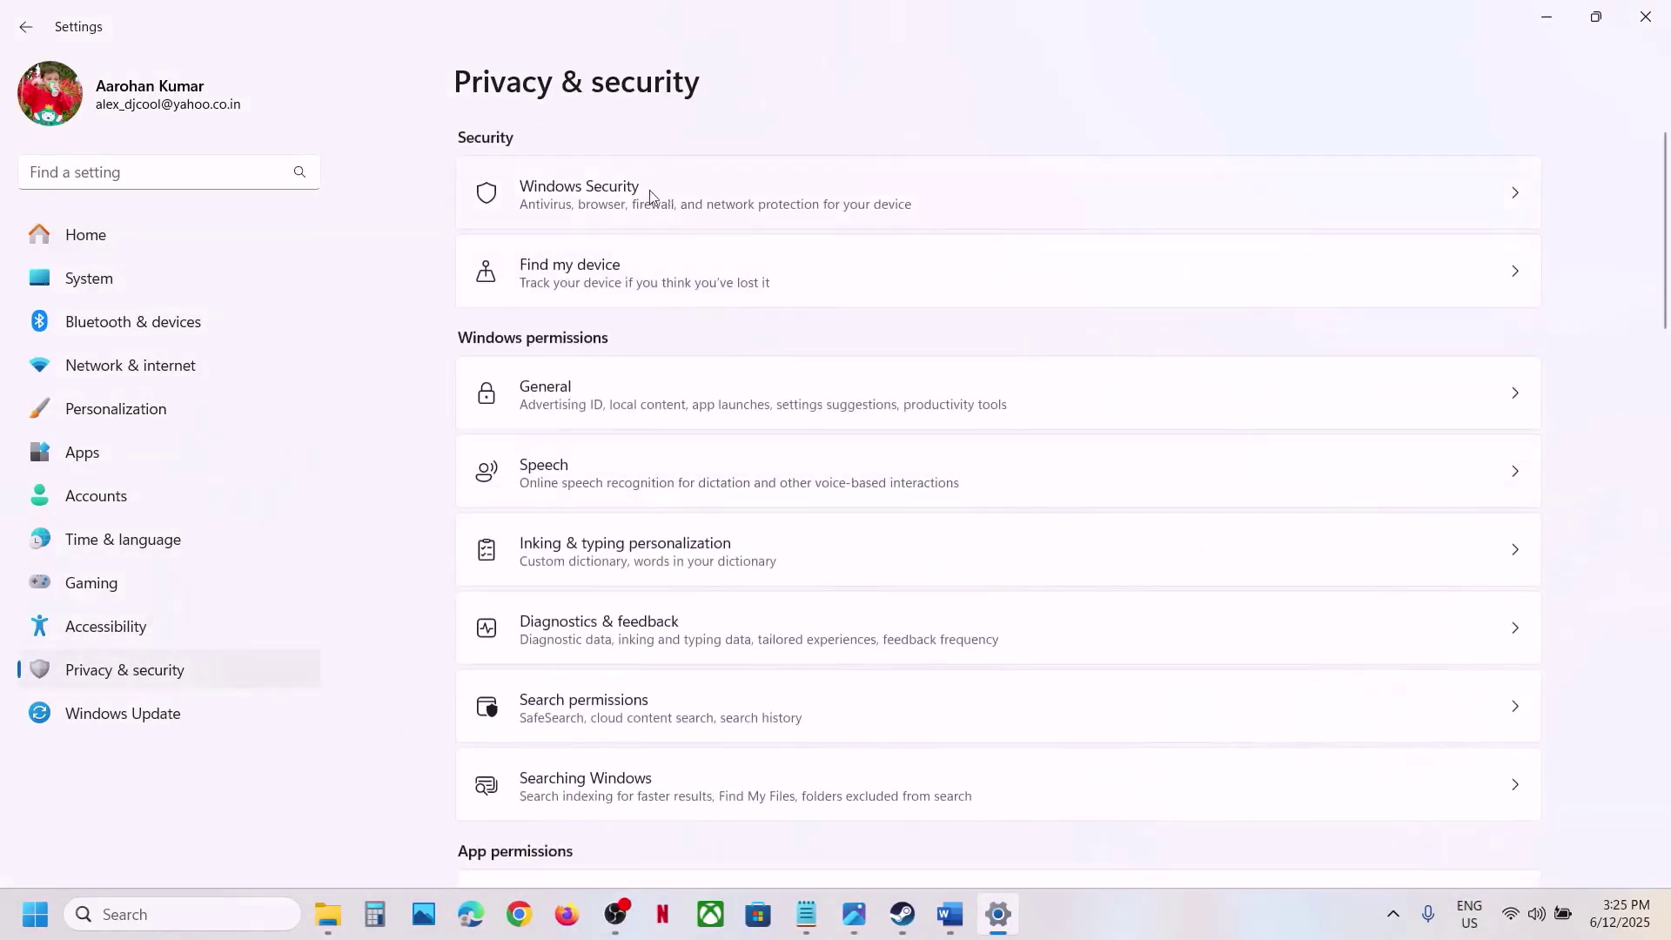
{"action": "left_click", "coordinate": [622, 195]}
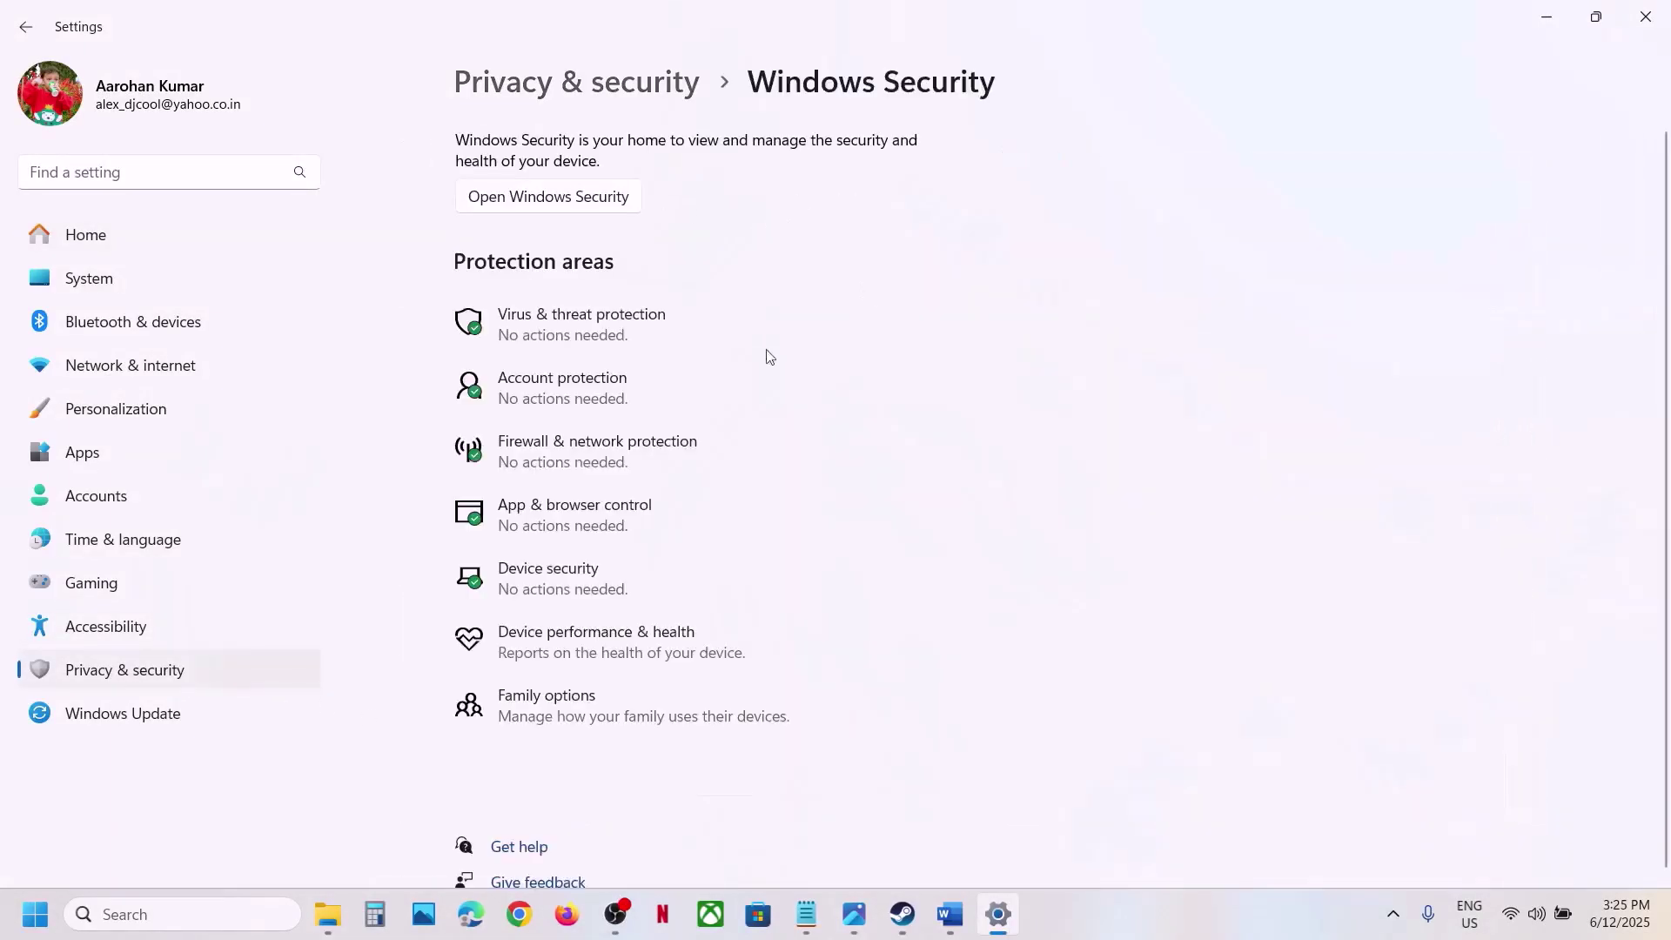
{"action": "left_click", "coordinate": [623, 339]}
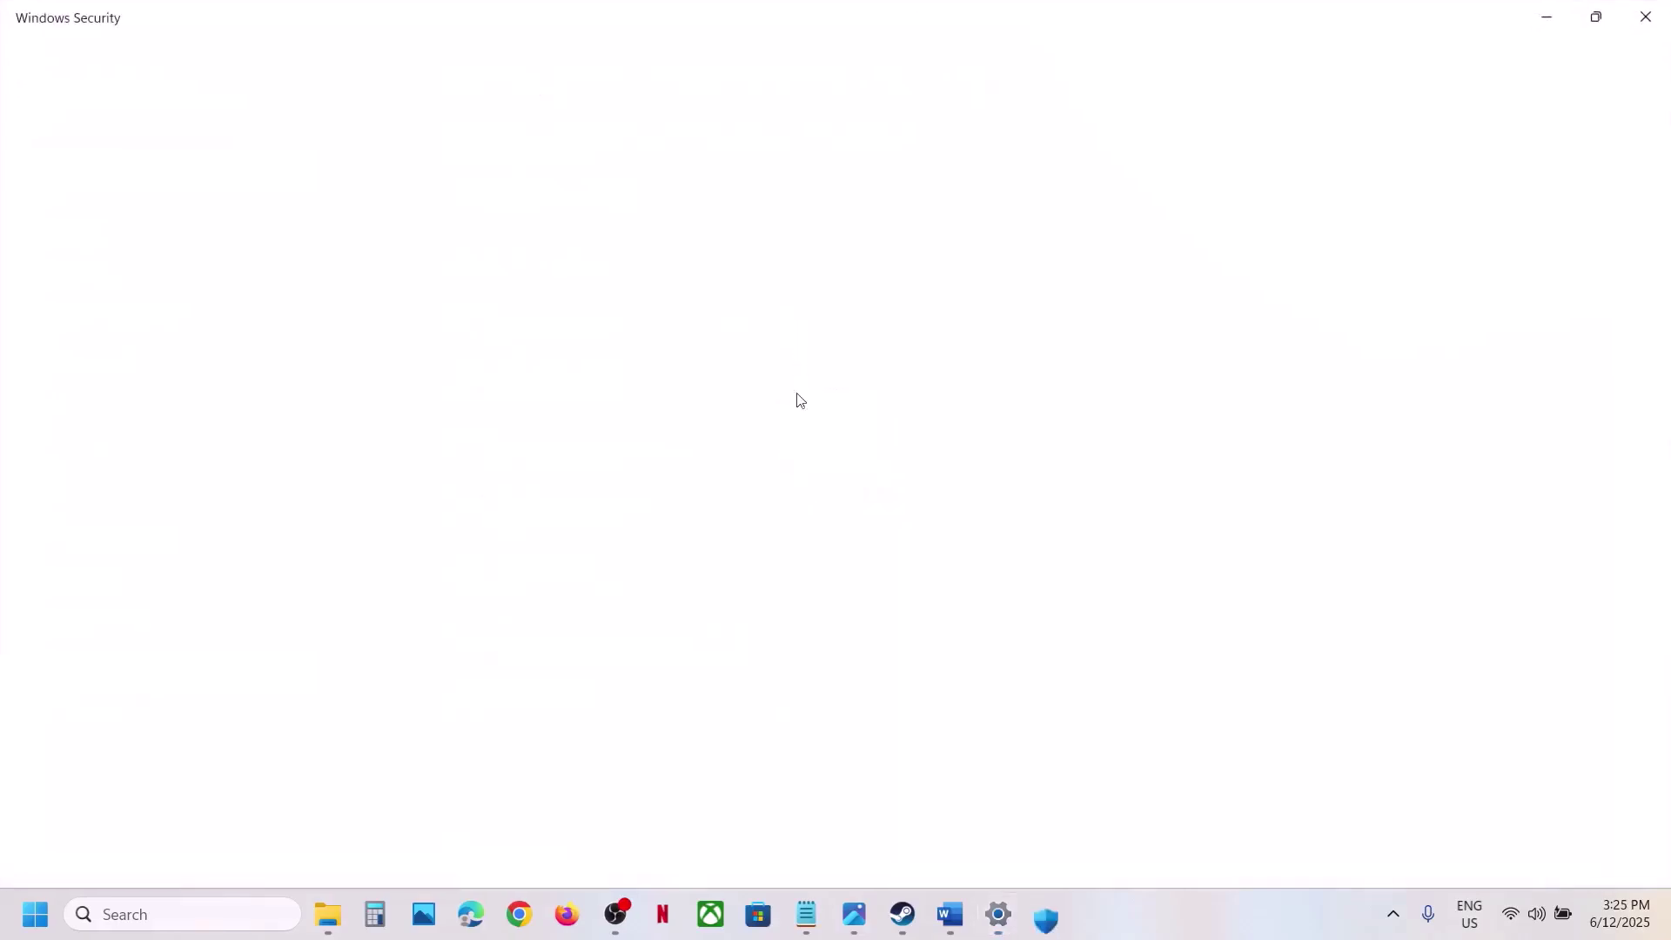
Open the list of apps allowed through Controlled folder access in Ransomware protection and approve the permission request.
{"action": "scroll", "coordinate": [707, 646], "scroll_direction": "down", "scroll_amount": 1}
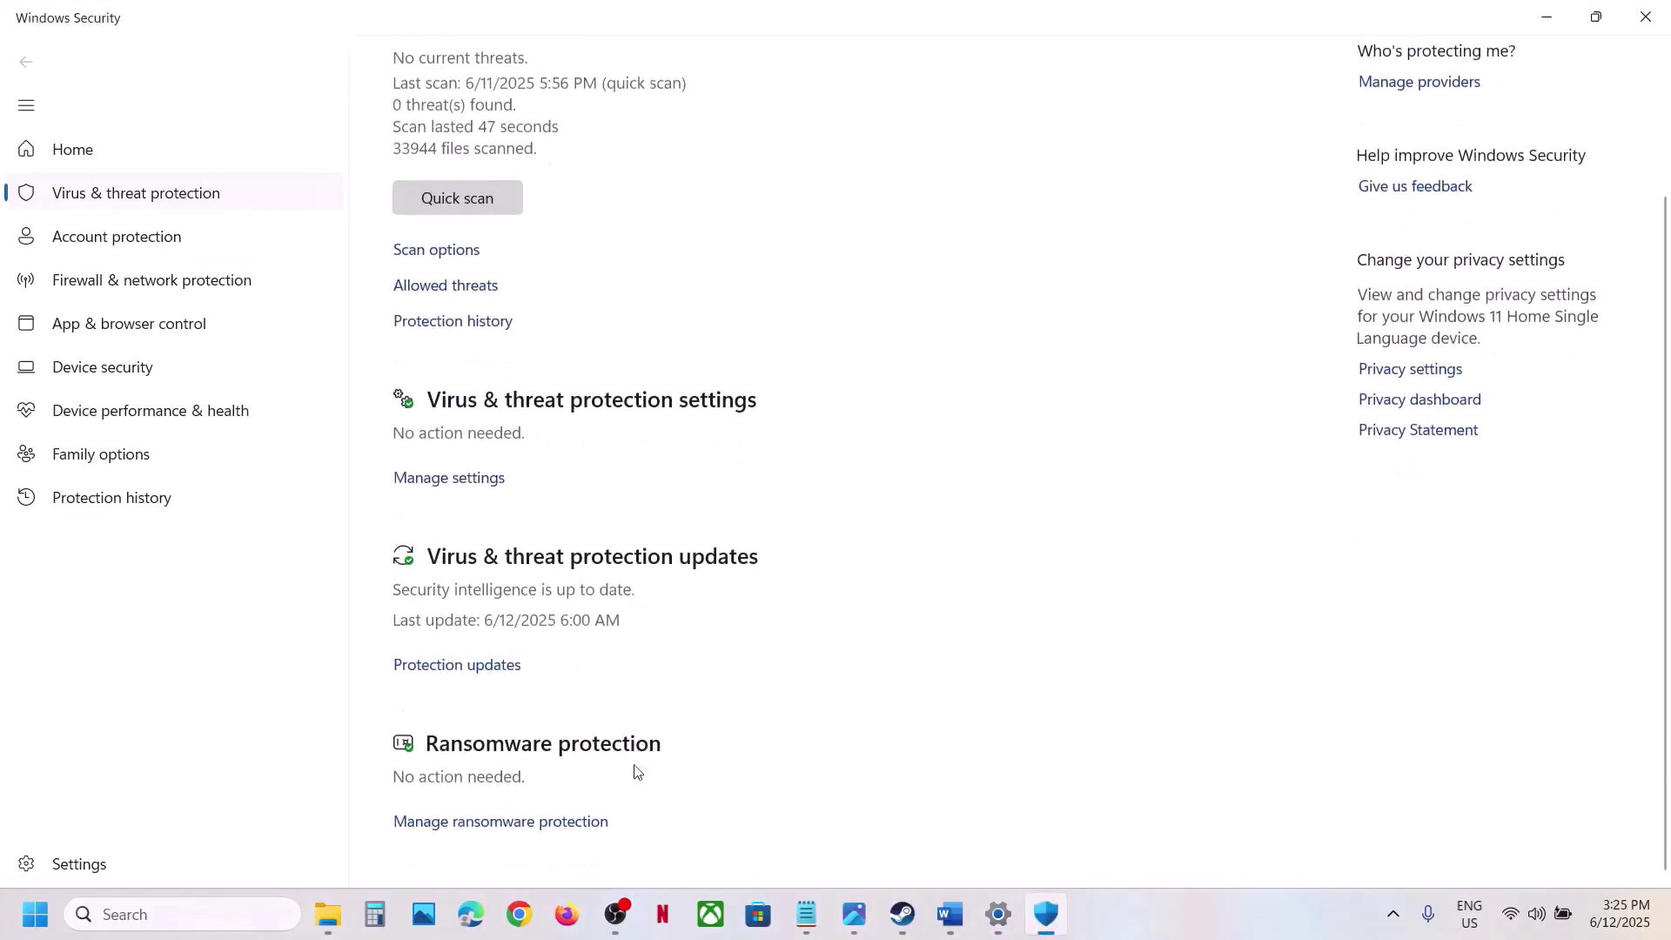
{"action": "left_click", "coordinate": [502, 822]}
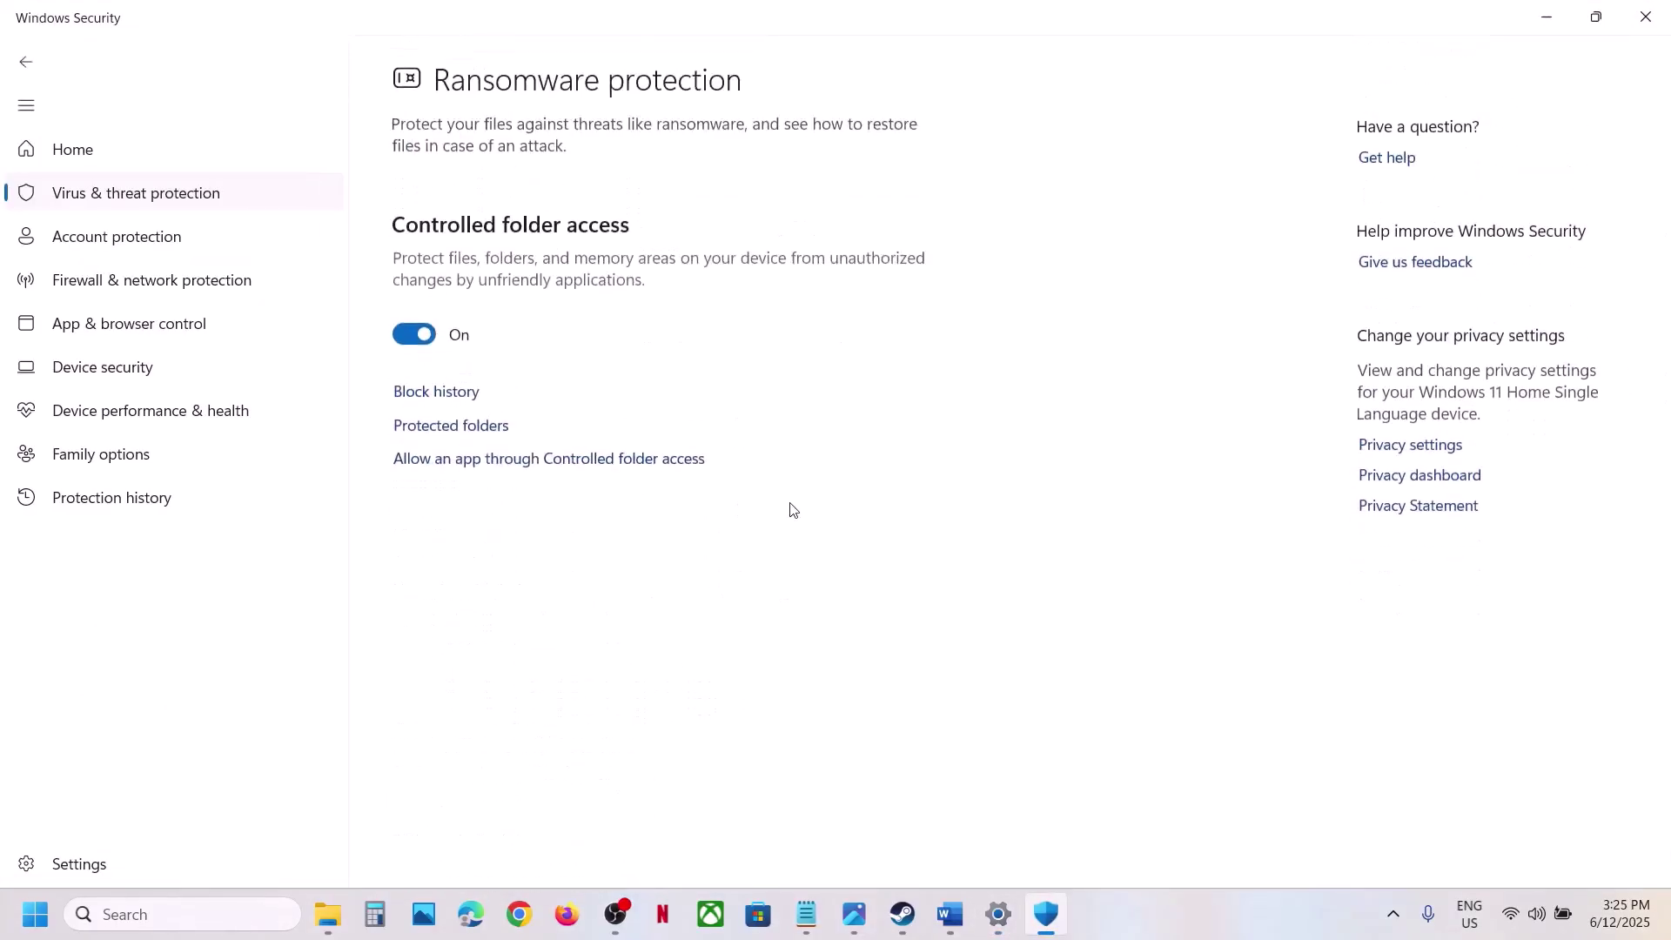
{"action": "left_click", "coordinate": [558, 466]}
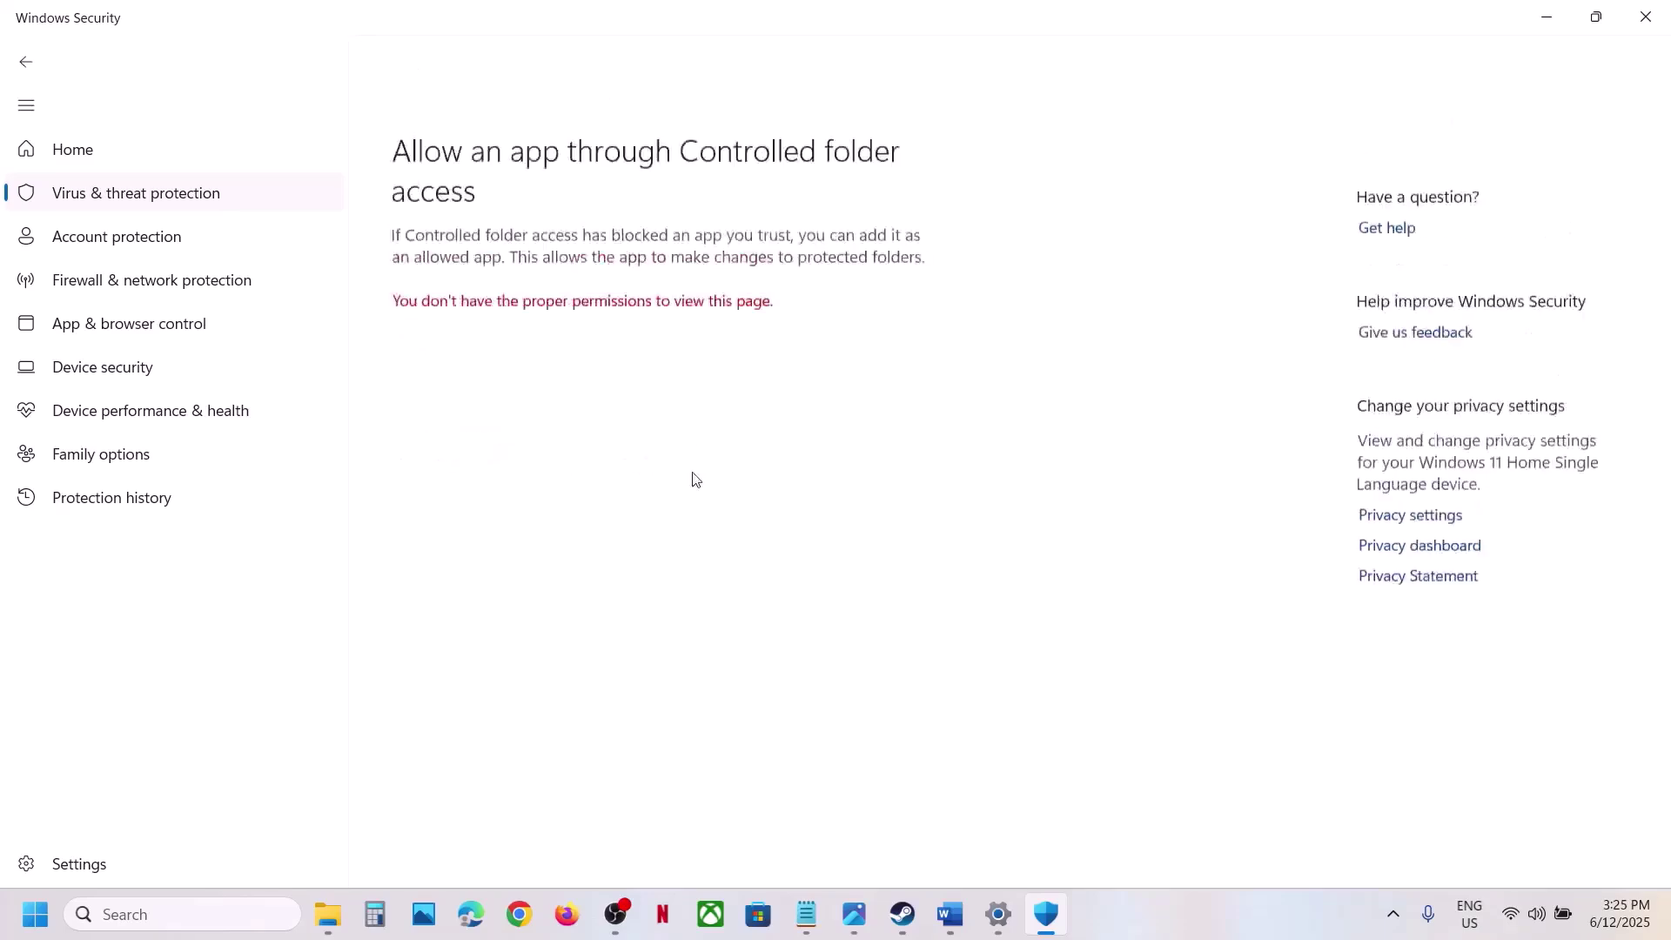
{"action": "left_click", "coordinate": [723, 628]}
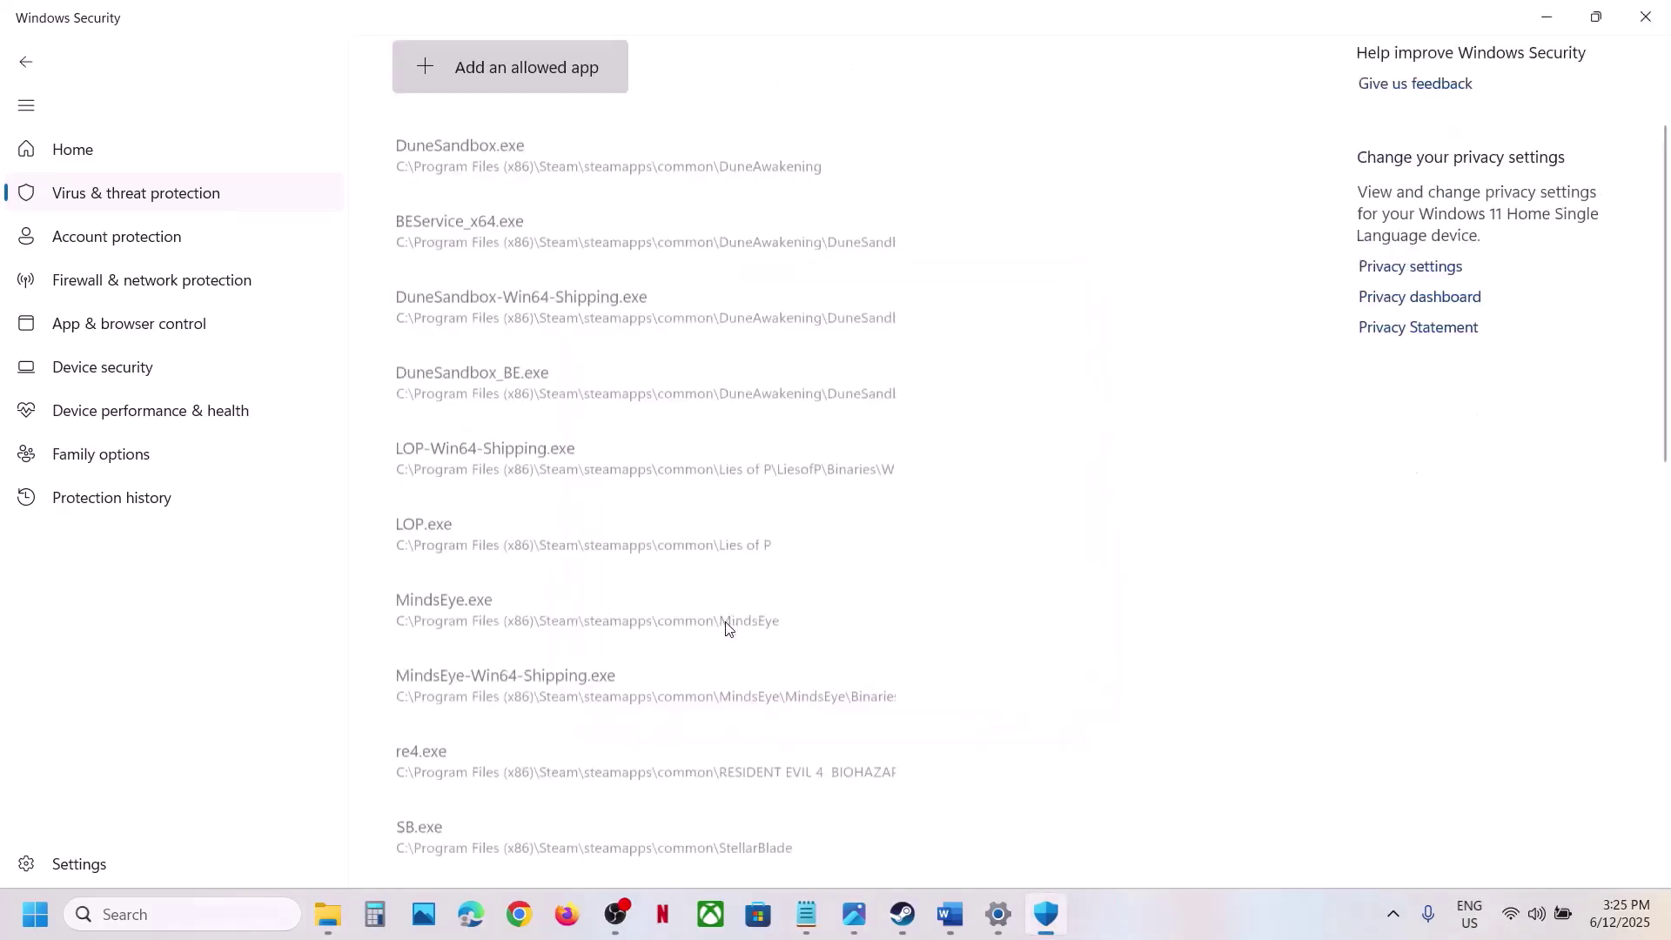
Add NebulaLauncher from the steamapps\common\Wildgate Demo folder to the apps allowed through Controlled folder access.
{"action": "left_click", "coordinate": [503, 64]}
{"action": "left_click", "coordinate": [477, 153]}
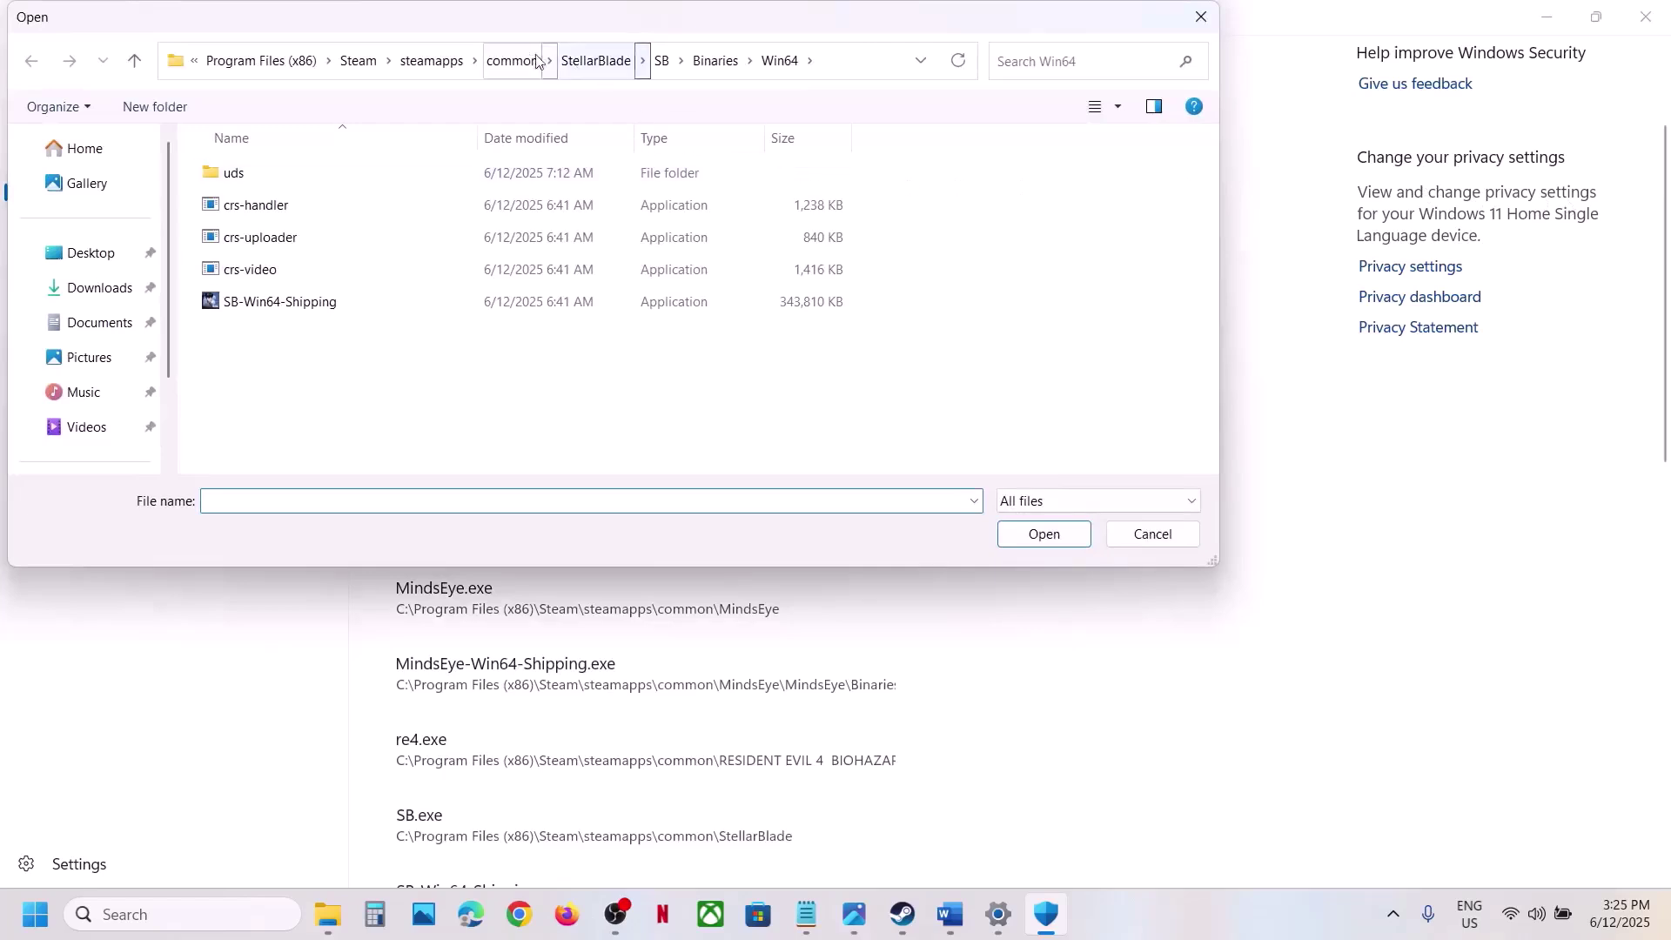
{"action": "left_click", "coordinate": [512, 61]}
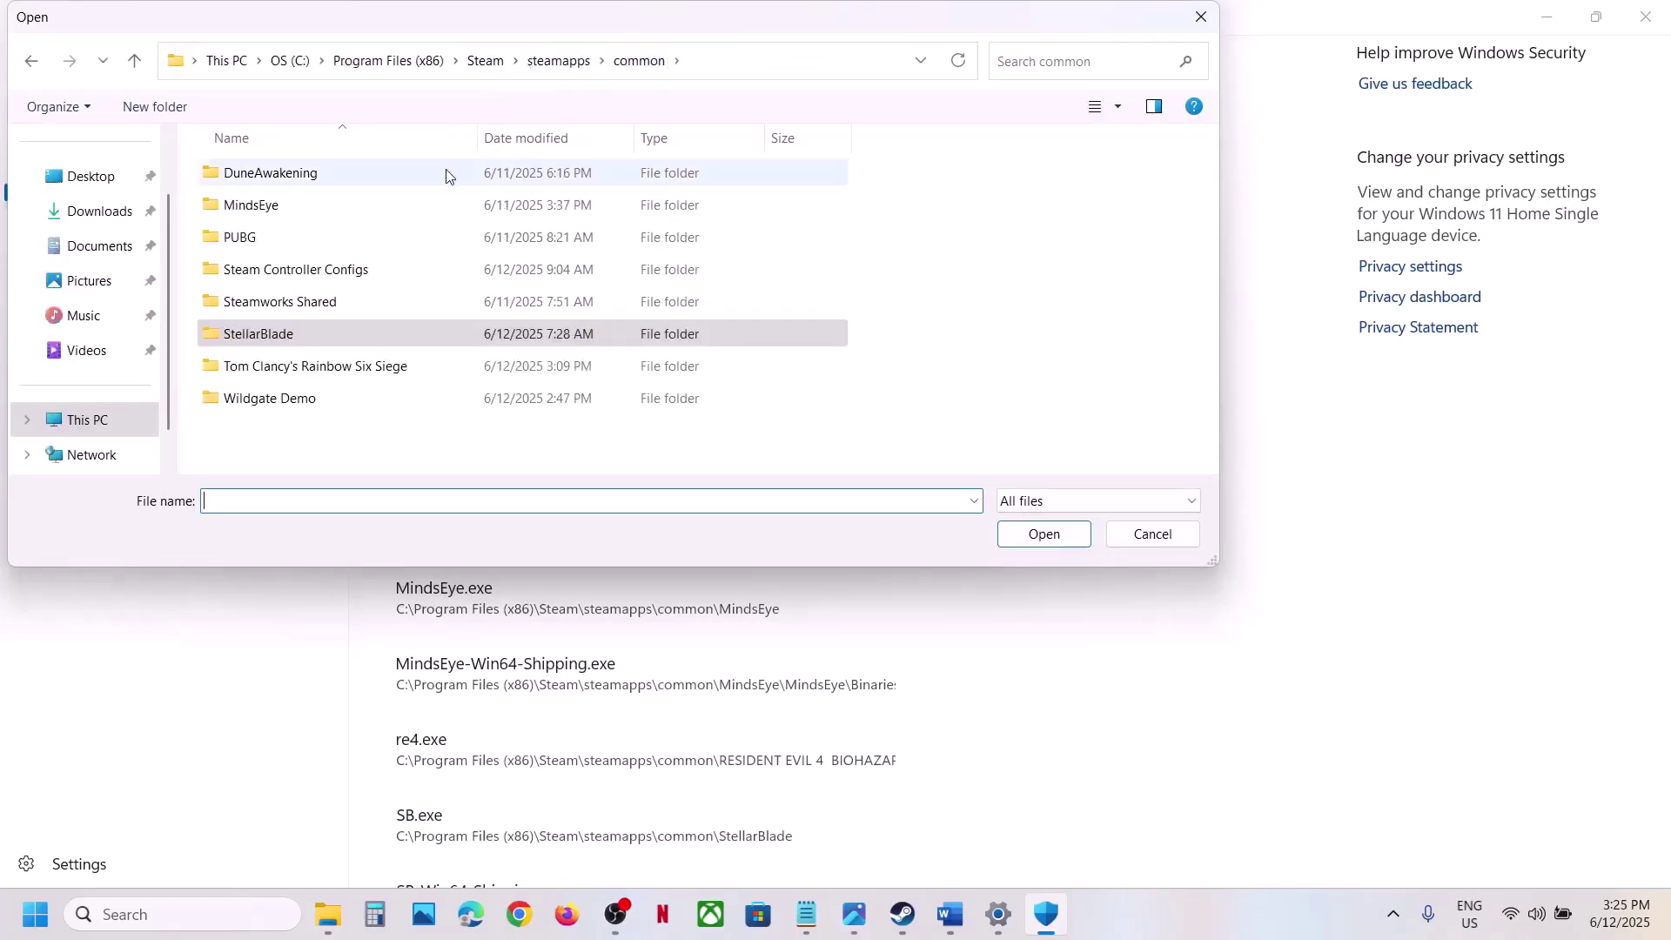
{"action": "left_click", "coordinate": [269, 405]}
{"action": "double_click", "coordinate": [268, 409]}
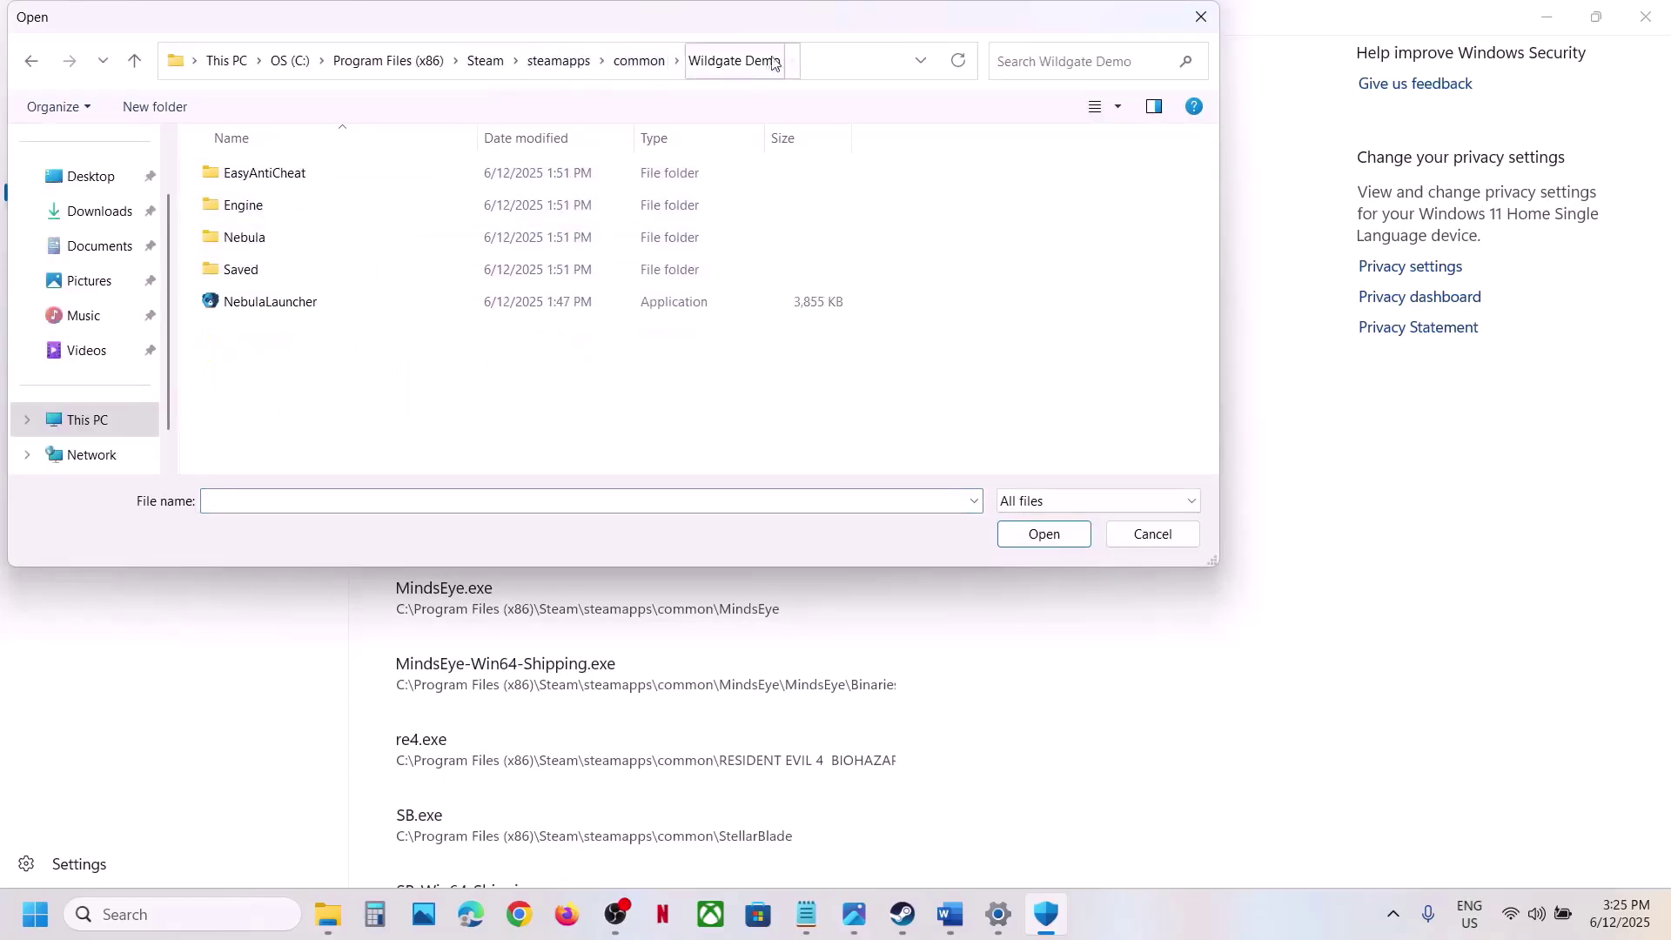
{"action": "left_click", "coordinate": [812, 66]}
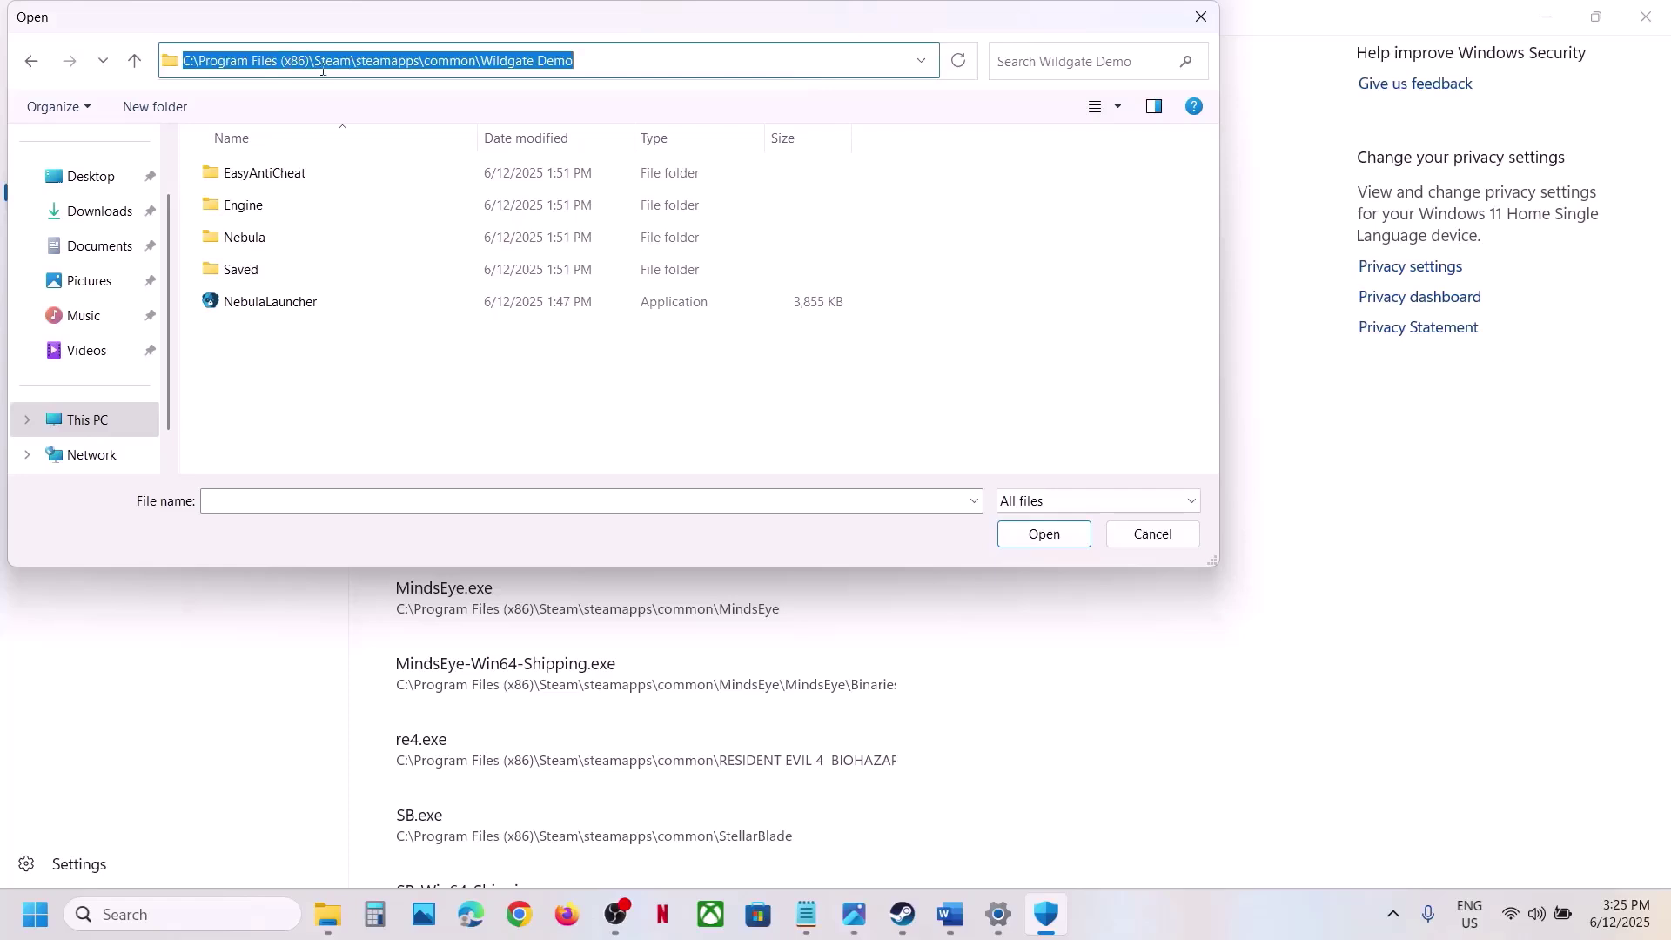
{"action": "left_click", "coordinate": [302, 304]}
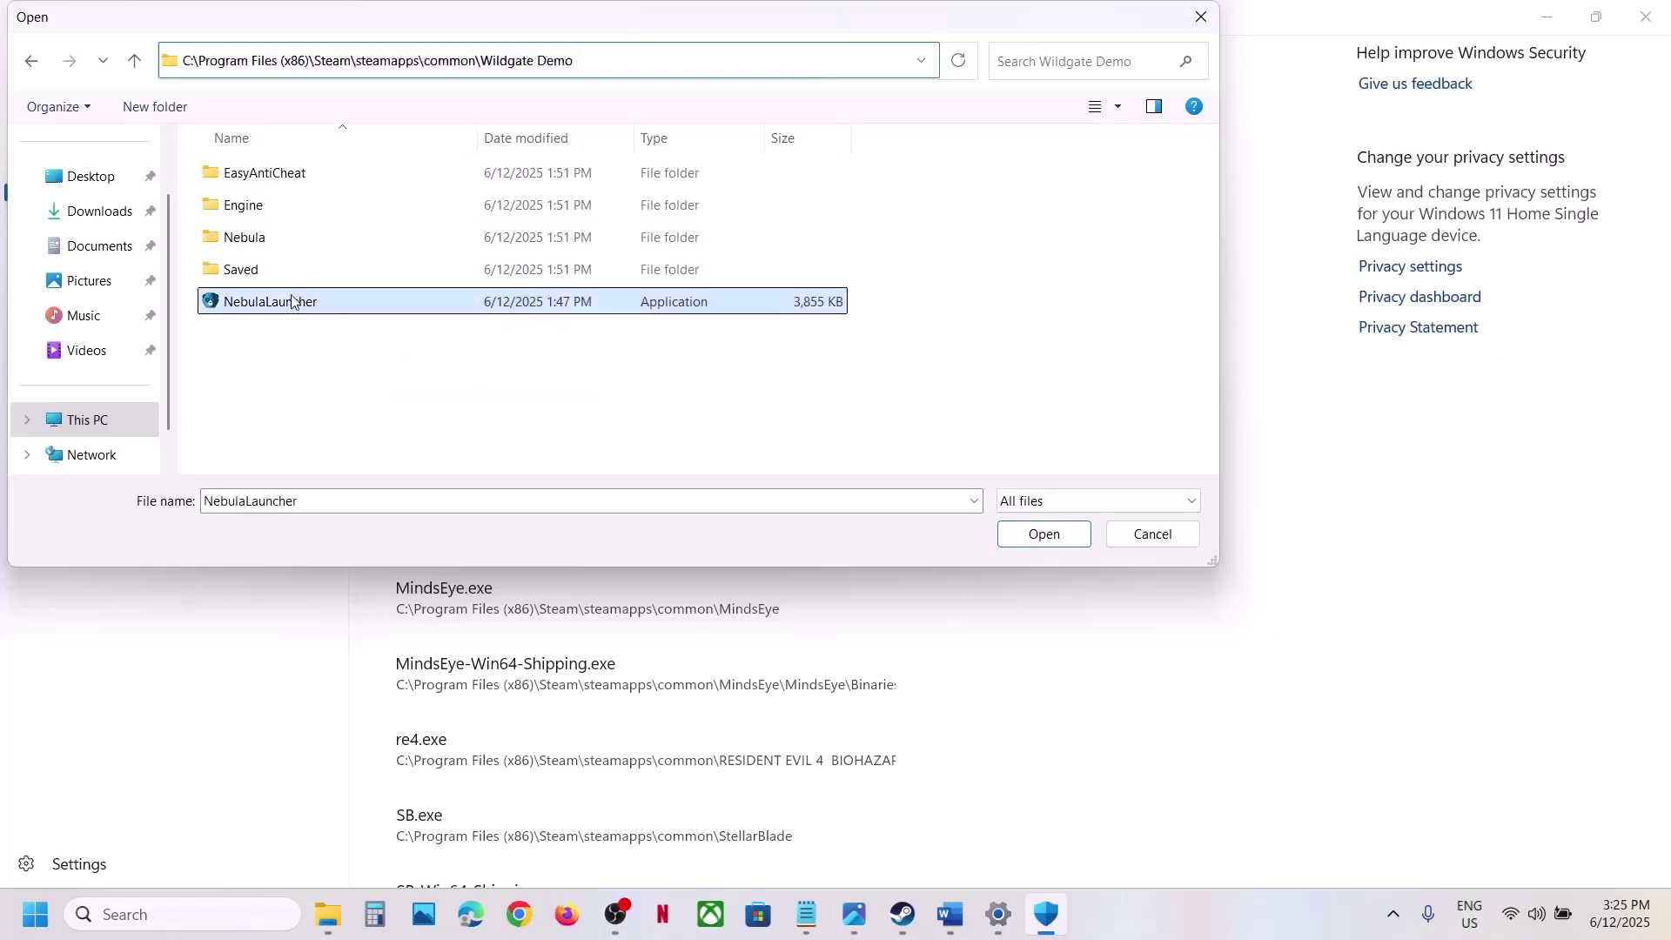
{"action": "left_click", "coordinate": [1045, 533]}
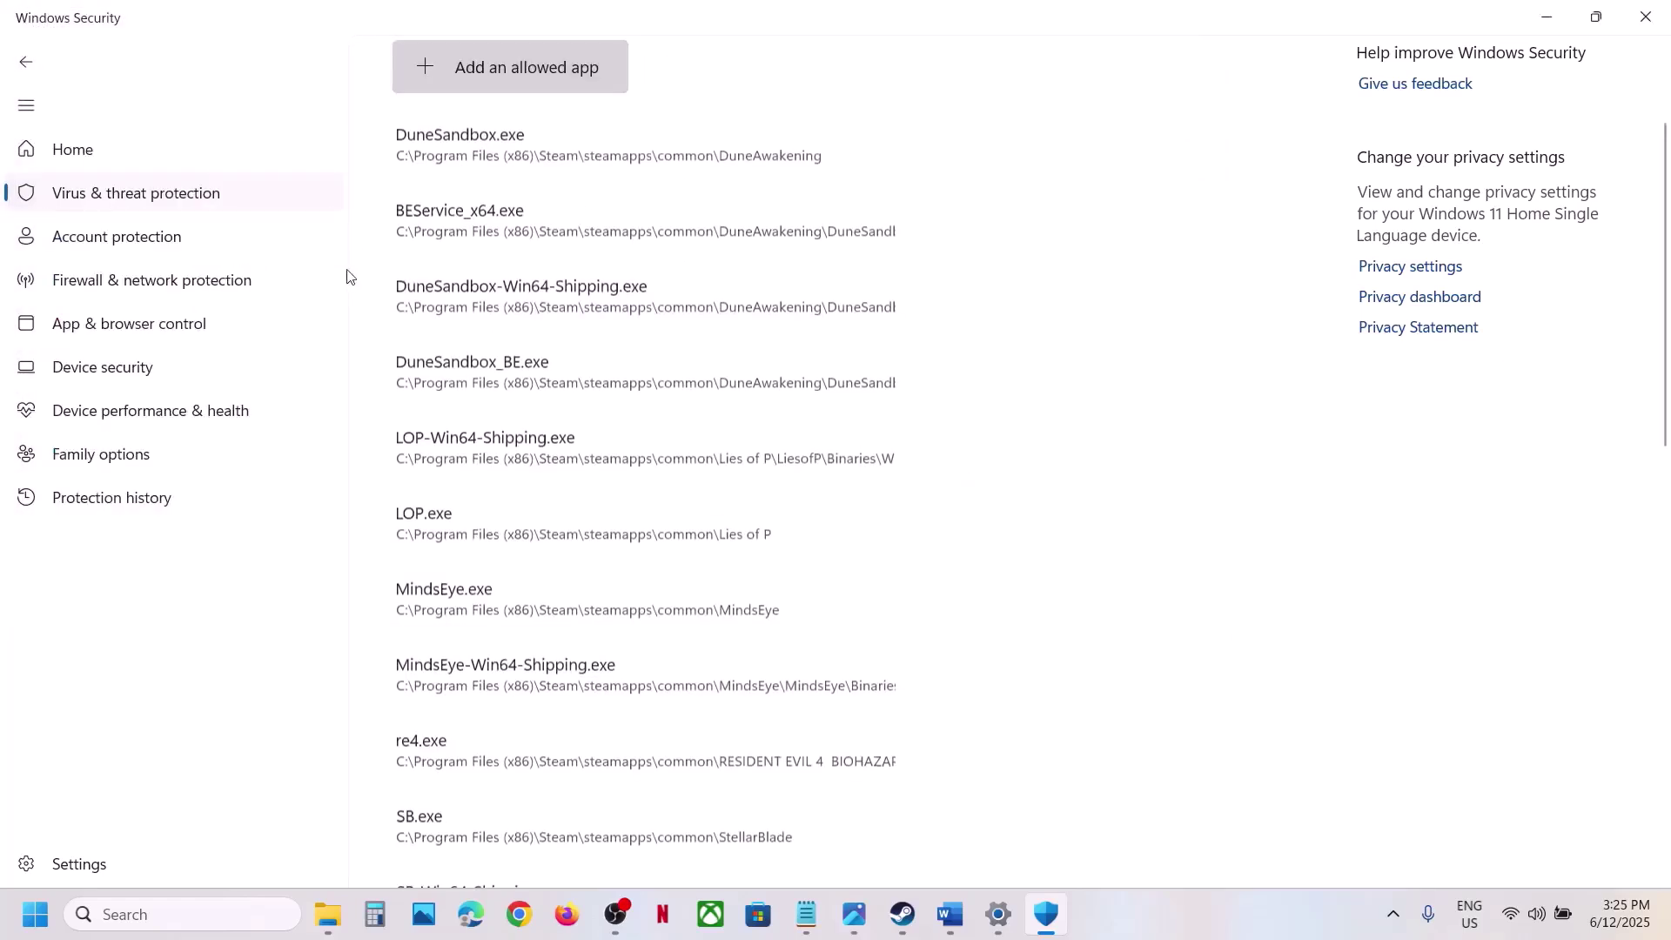
Add NebulaClient-Win64-Shipping from Wildgate Demo's Nebula\Binaries\Win64 folder to the allowed apps.
{"action": "left_click", "coordinate": [480, 76]}
{"action": "left_click", "coordinate": [513, 155]}
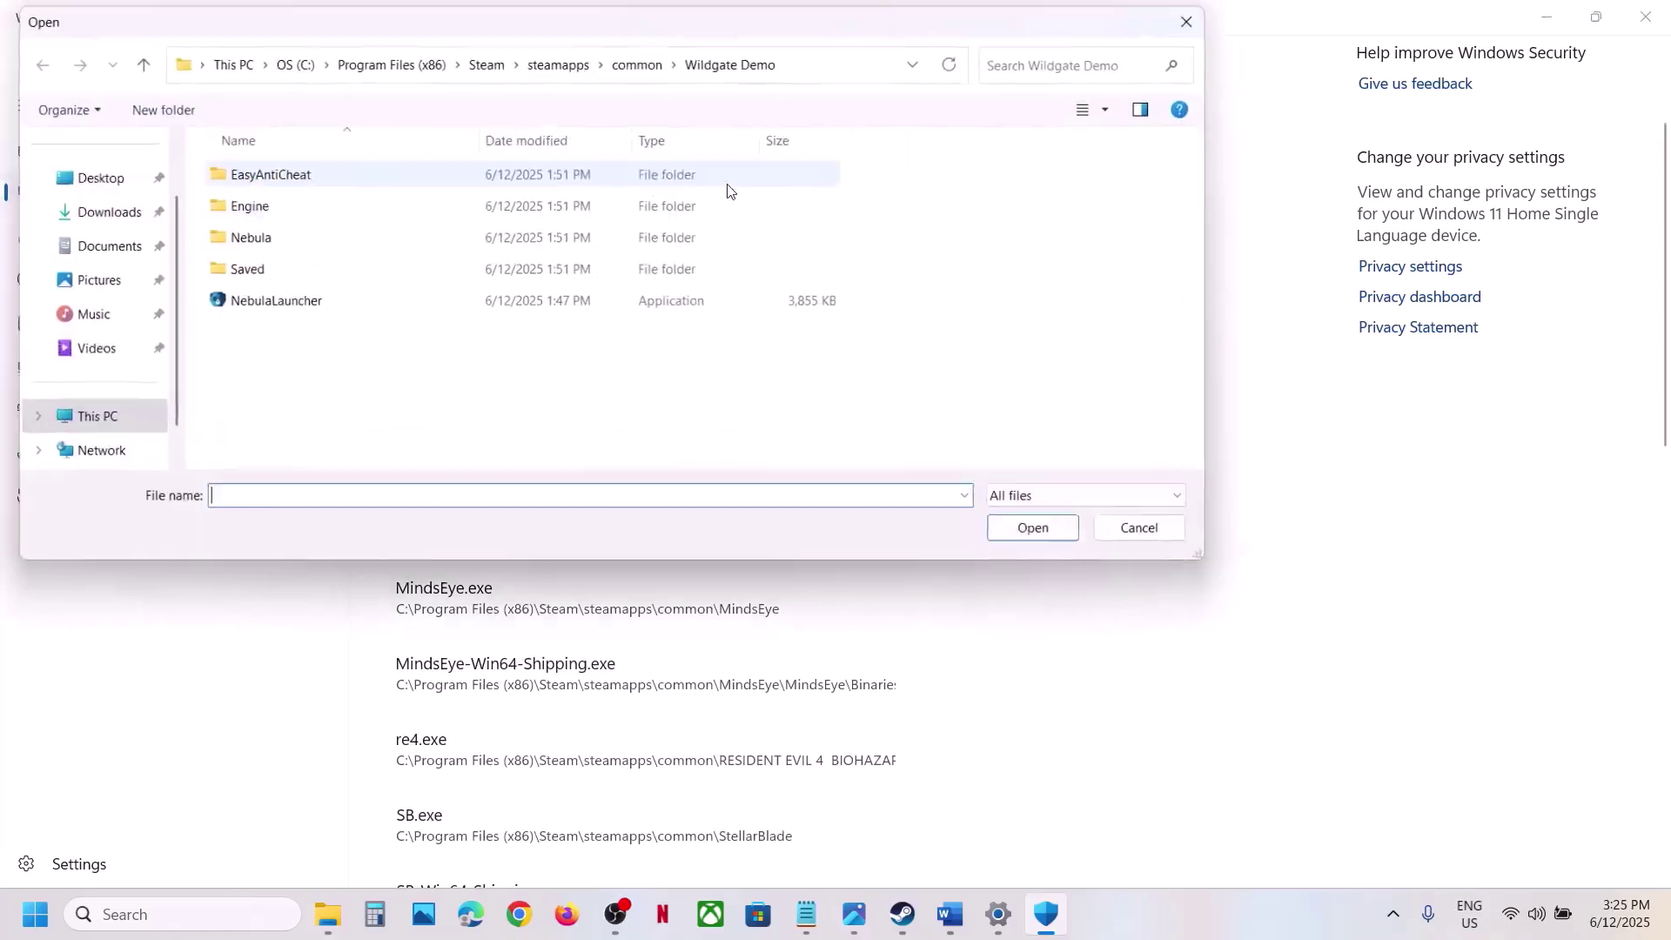
{"action": "double_click", "coordinate": [327, 239]}
{"action": "double_click", "coordinate": [266, 174]}
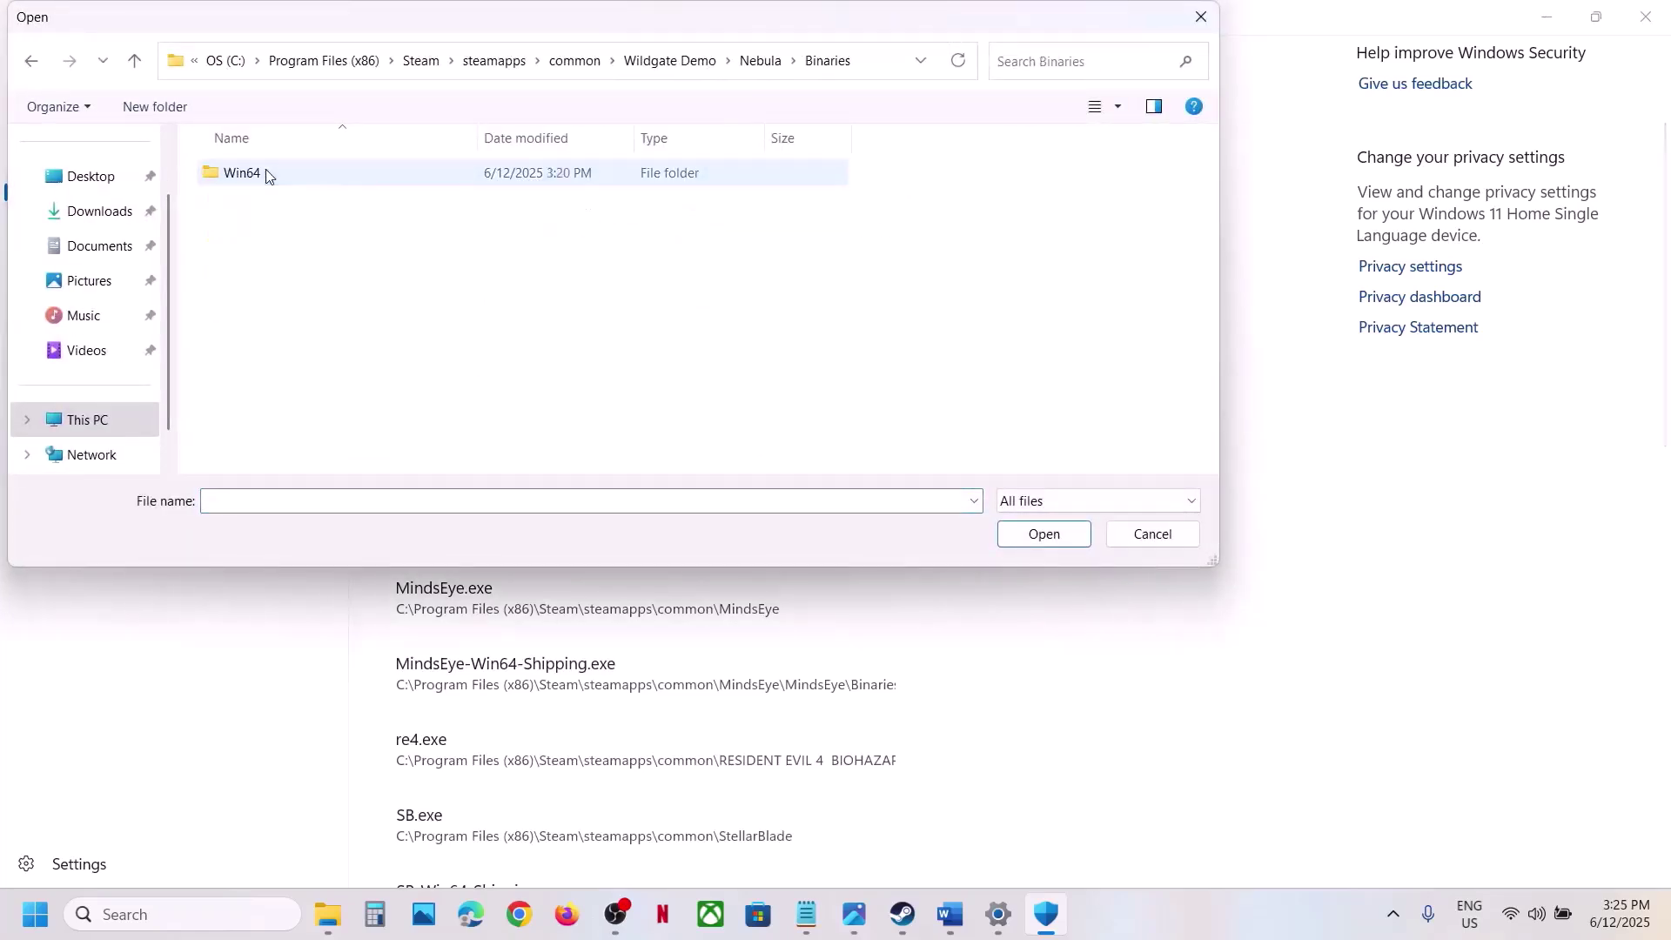
{"action": "double_click", "coordinate": [265, 174]}
{"action": "left_click", "coordinate": [285, 206]}
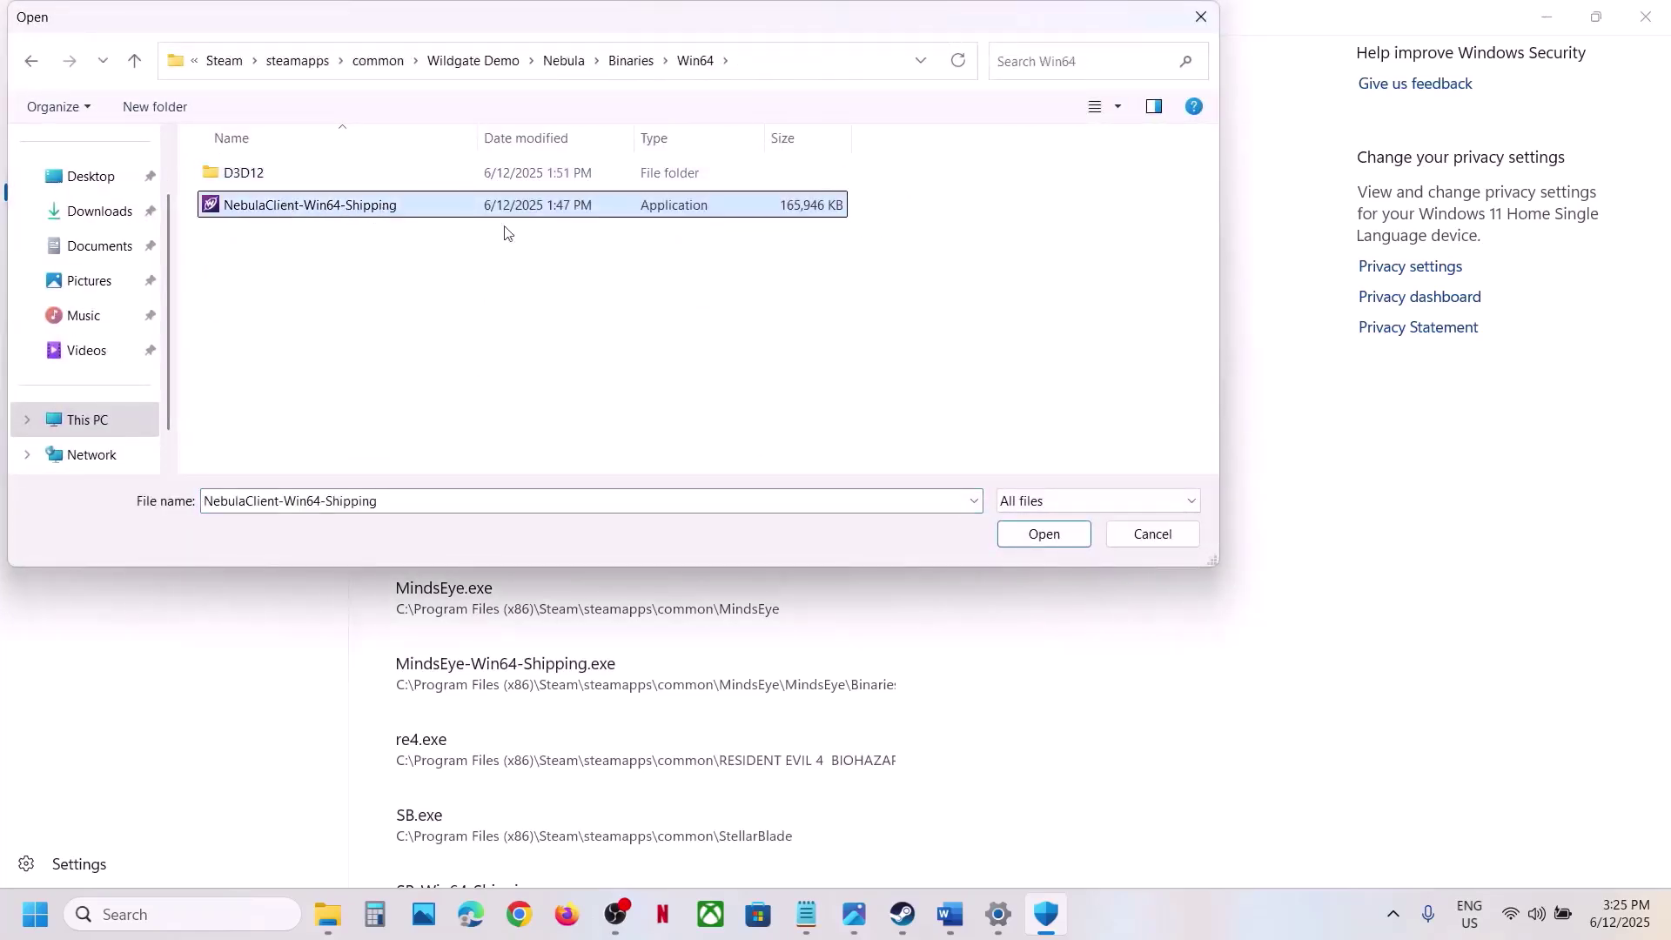
{"action": "left_click", "coordinate": [1047, 538]}
Add EasyAntiCheat_EOS_Setup from Wildgate Demo's EasyAntiCheat folder to the allowed apps.
{"action": "left_click", "coordinate": [531, 85]}
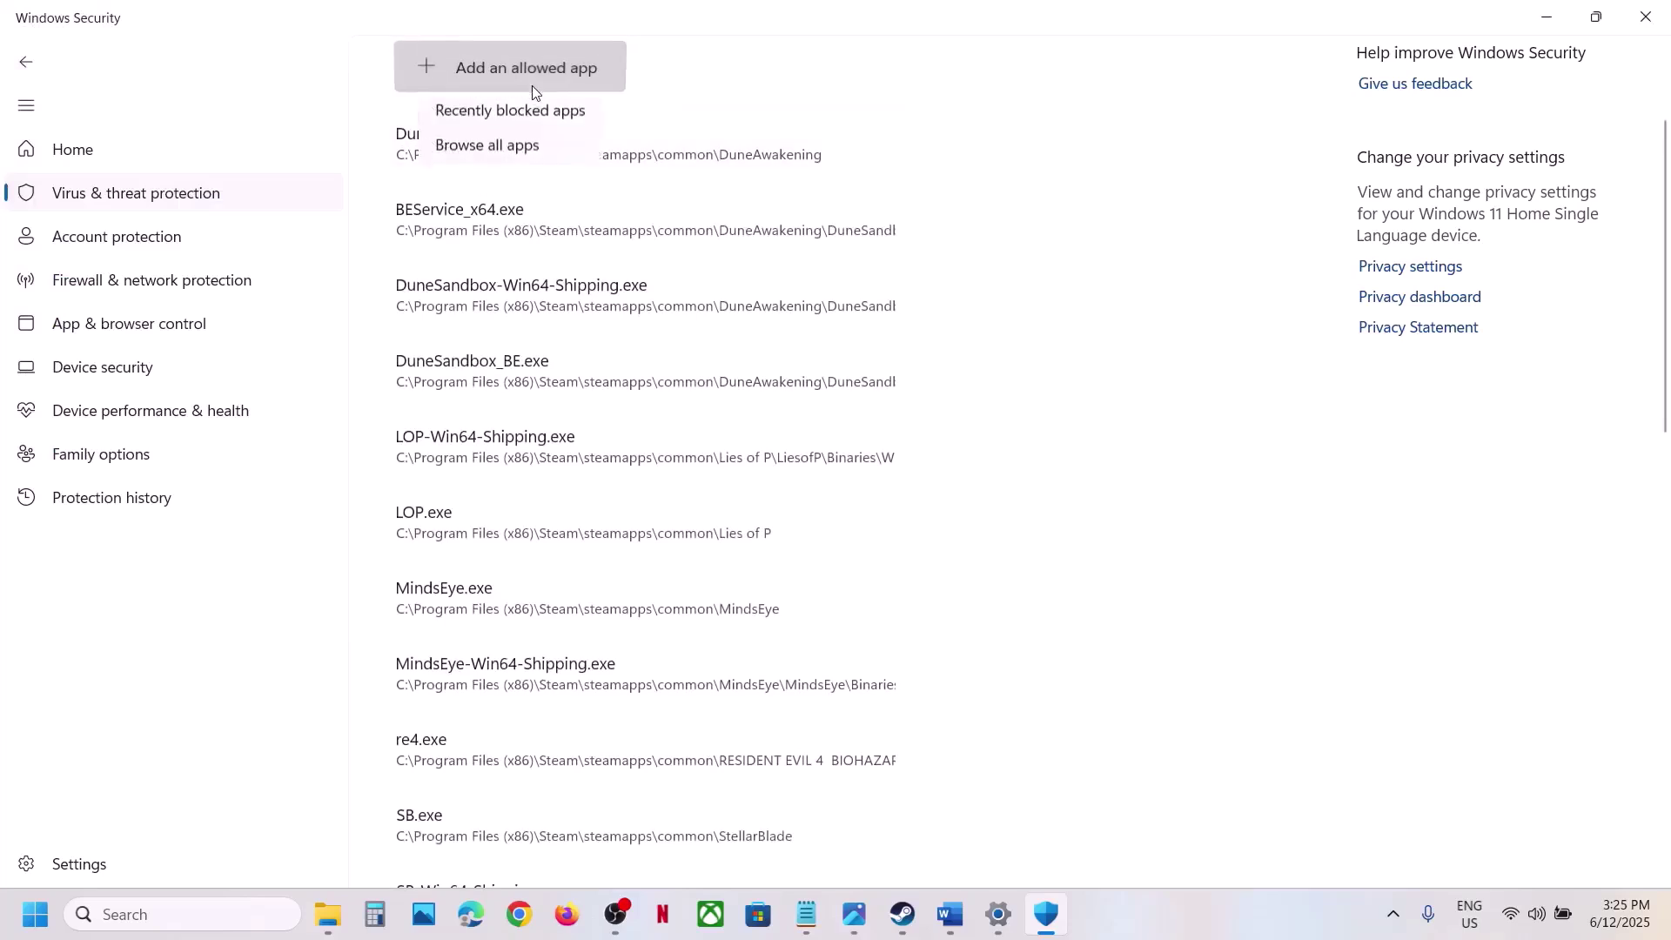
{"action": "left_click", "coordinate": [522, 154]}
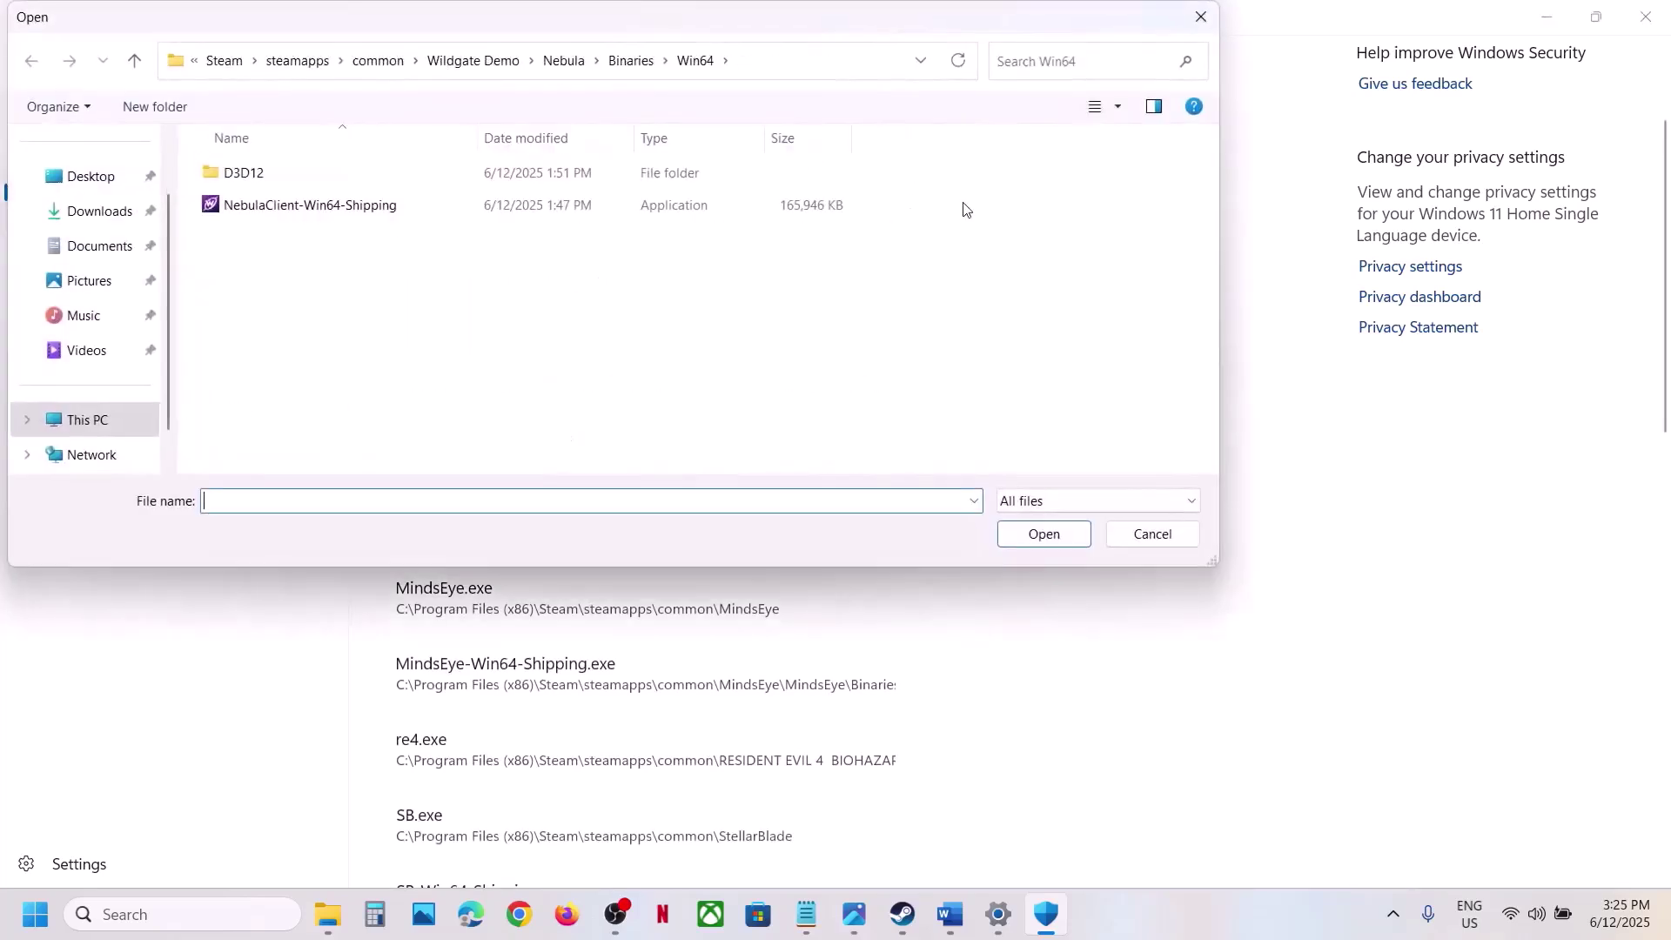
{"action": "left_click", "coordinate": [137, 63]}
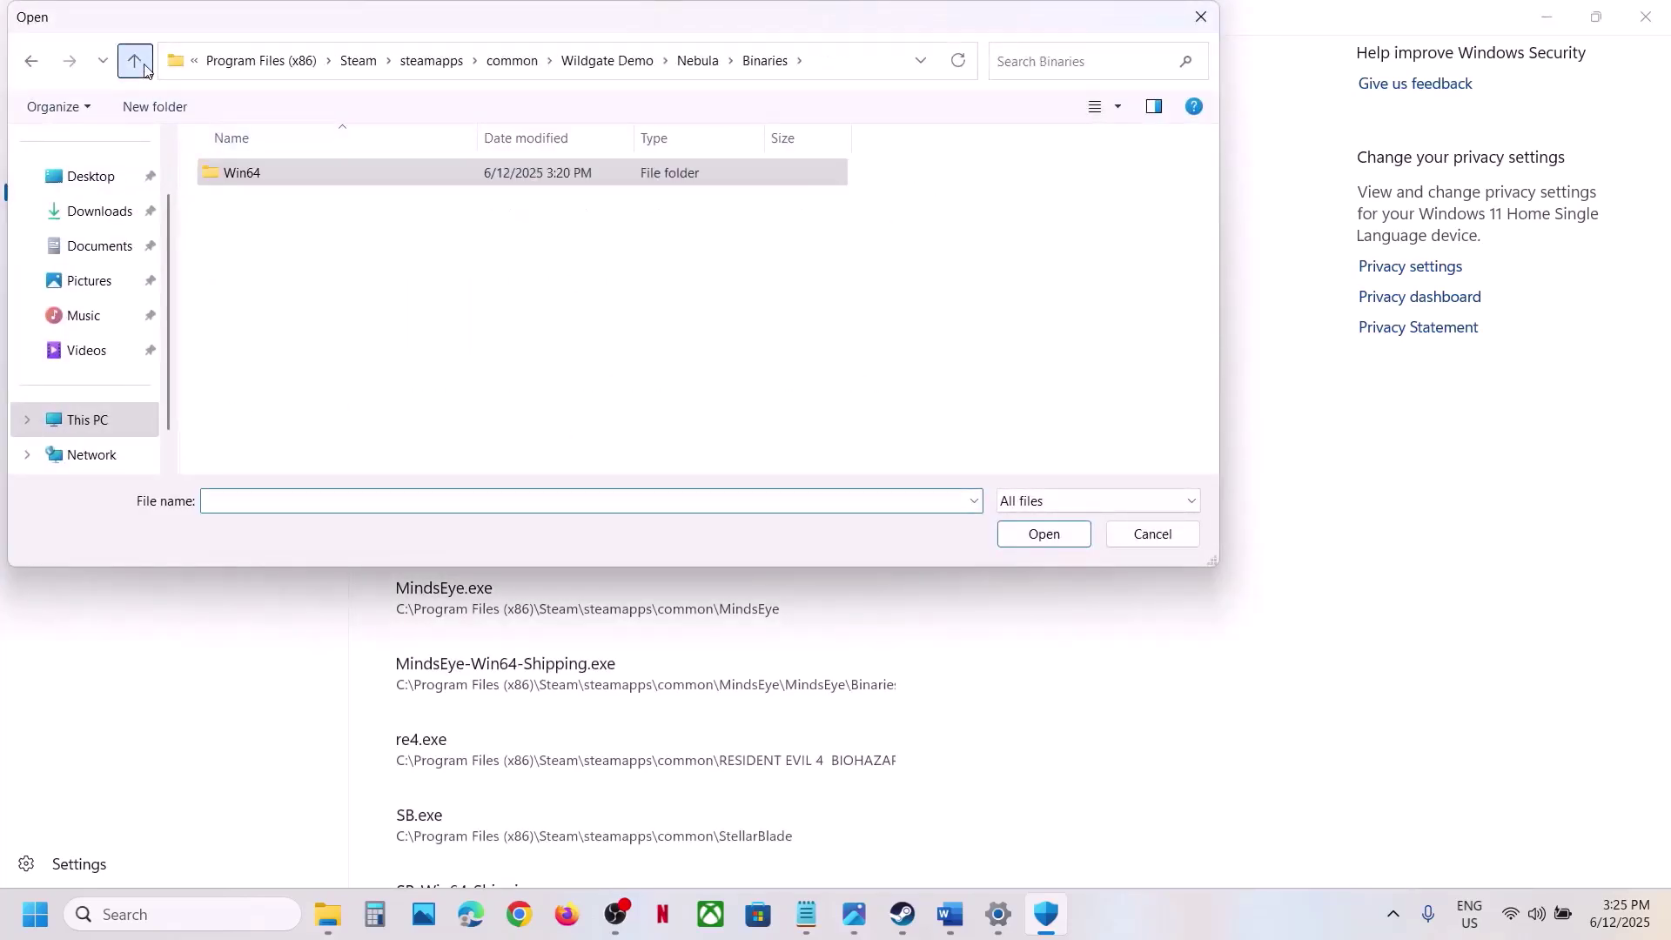
{"action": "left_click", "coordinate": [139, 66]}
{"action": "left_click", "coordinate": [136, 63]}
{"action": "left_click", "coordinate": [290, 177]}
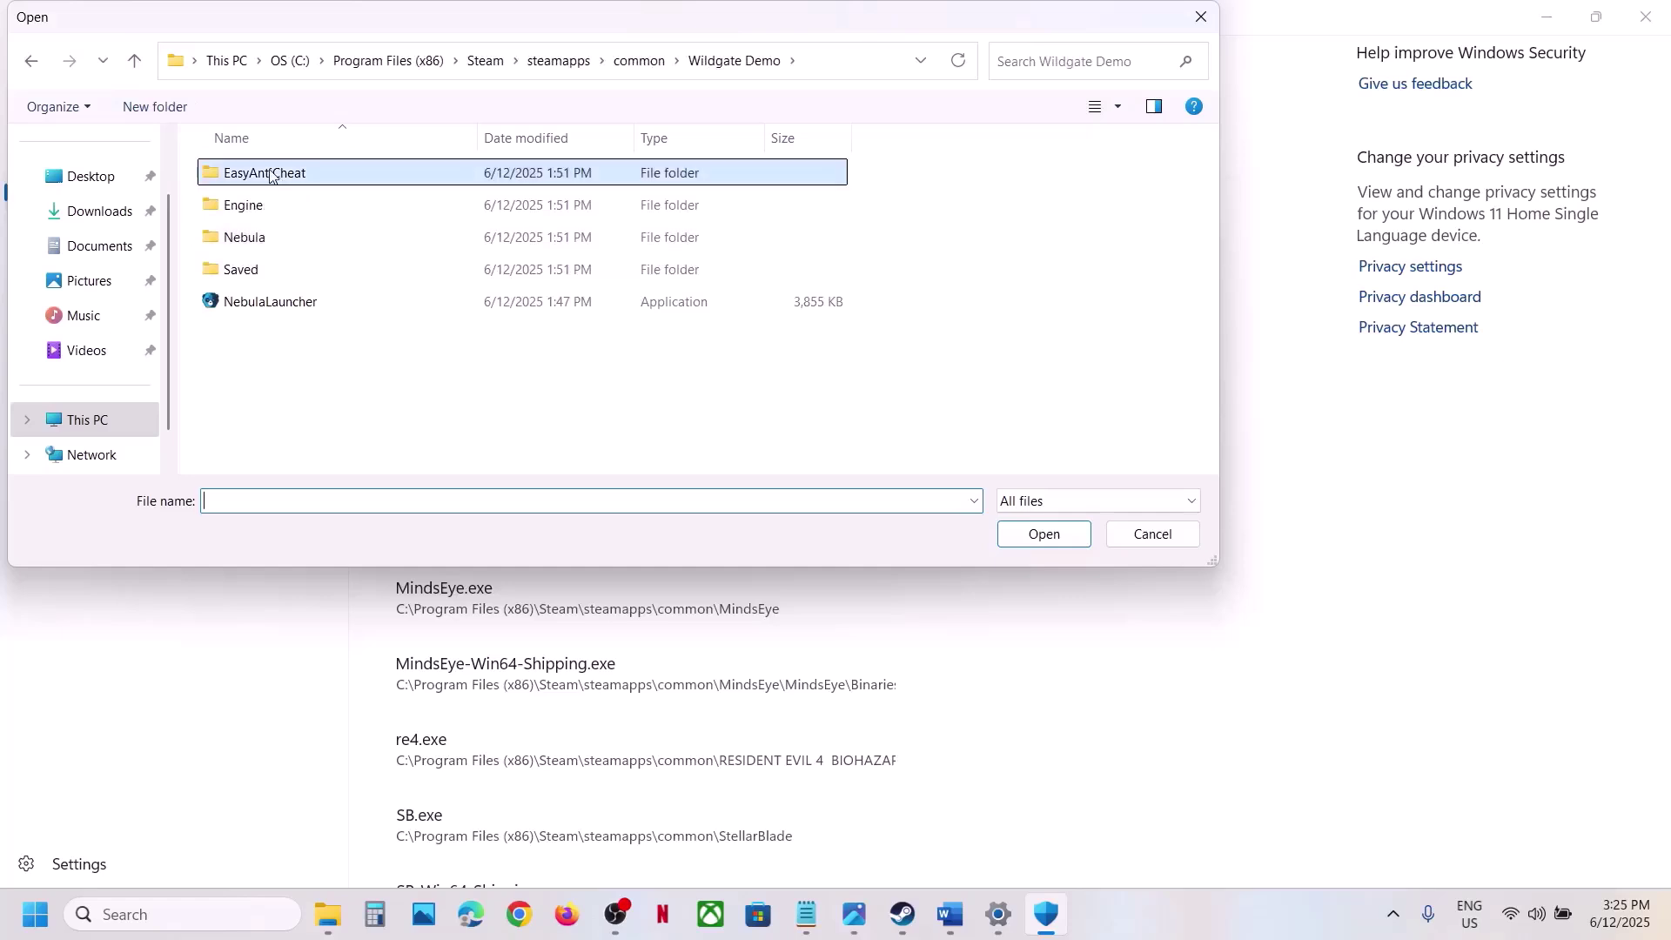
{"action": "double_click", "coordinate": [289, 178]}
{"action": "left_click", "coordinate": [282, 271]}
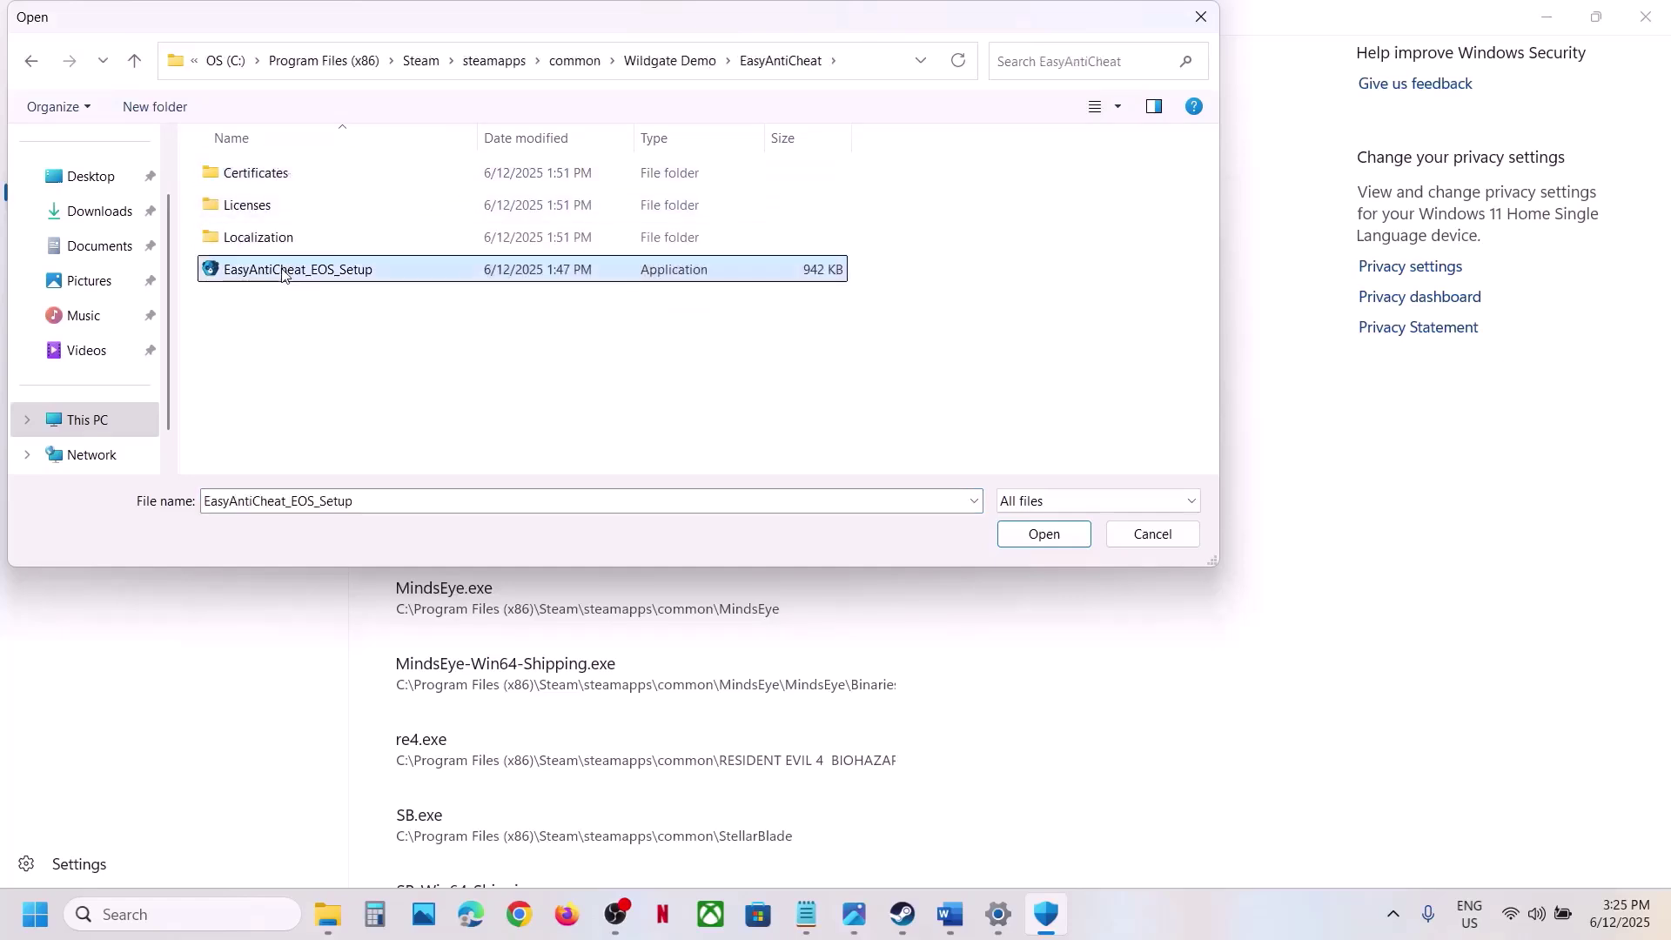
{"action": "left_click", "coordinate": [1023, 540]}
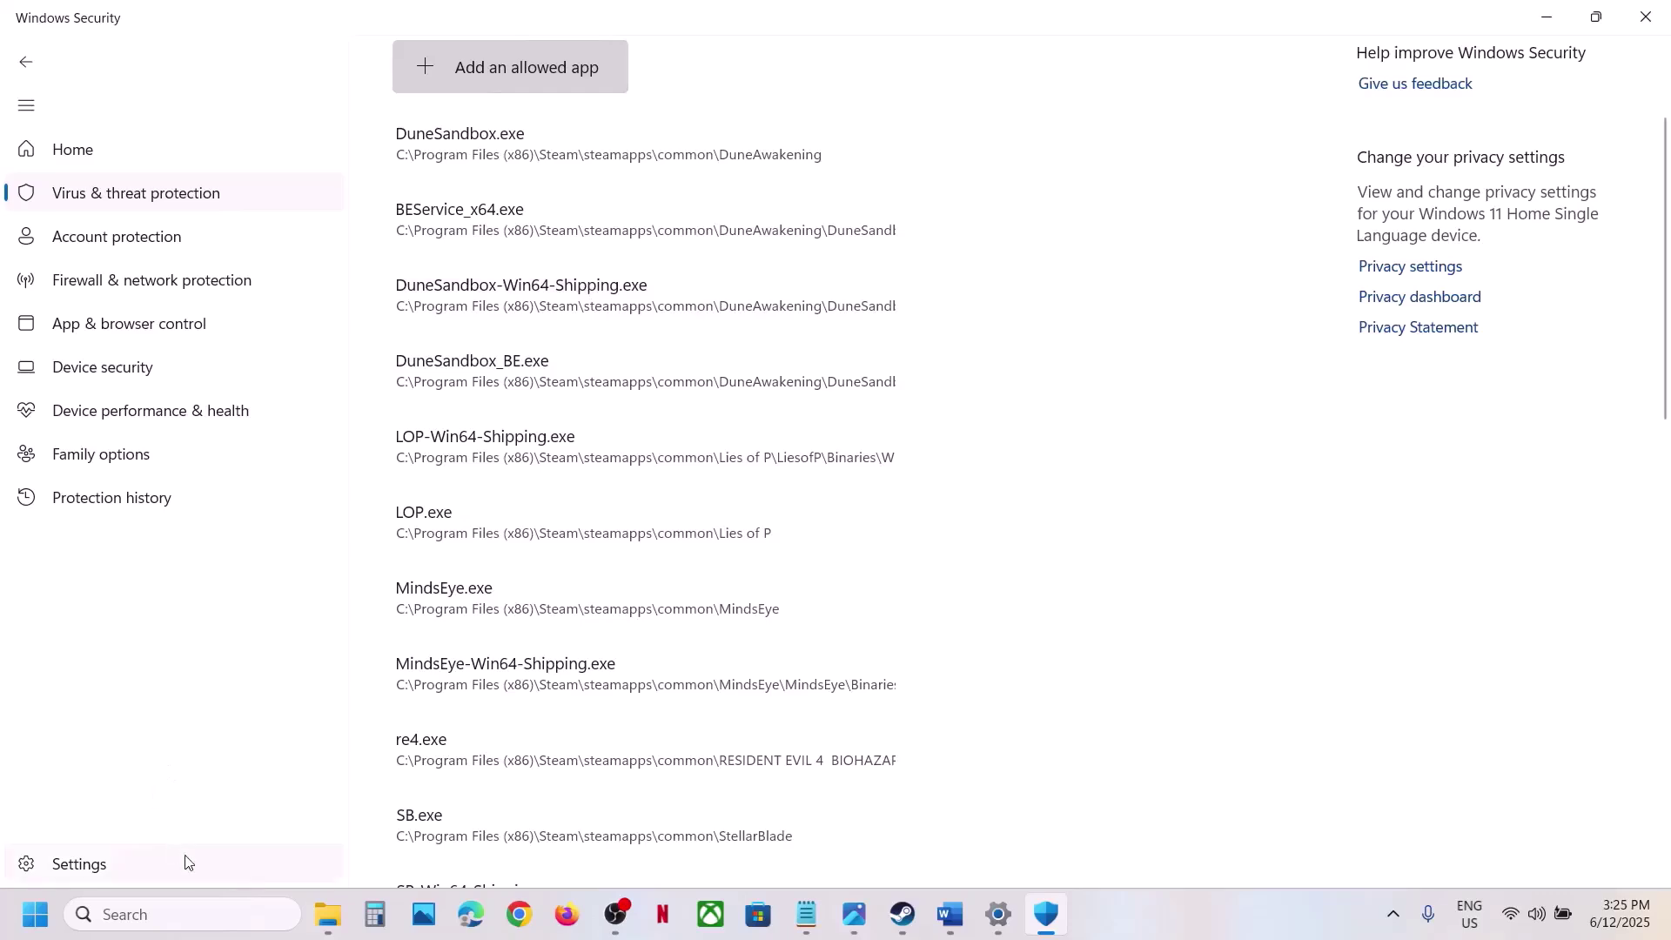
Switch to Control Panel, open the Windows Defender Firewall allowed apps under System and Security, and enable changing the list.
{"action": "left_click", "coordinate": [193, 910]}
{"action": "type", "text": "control"}
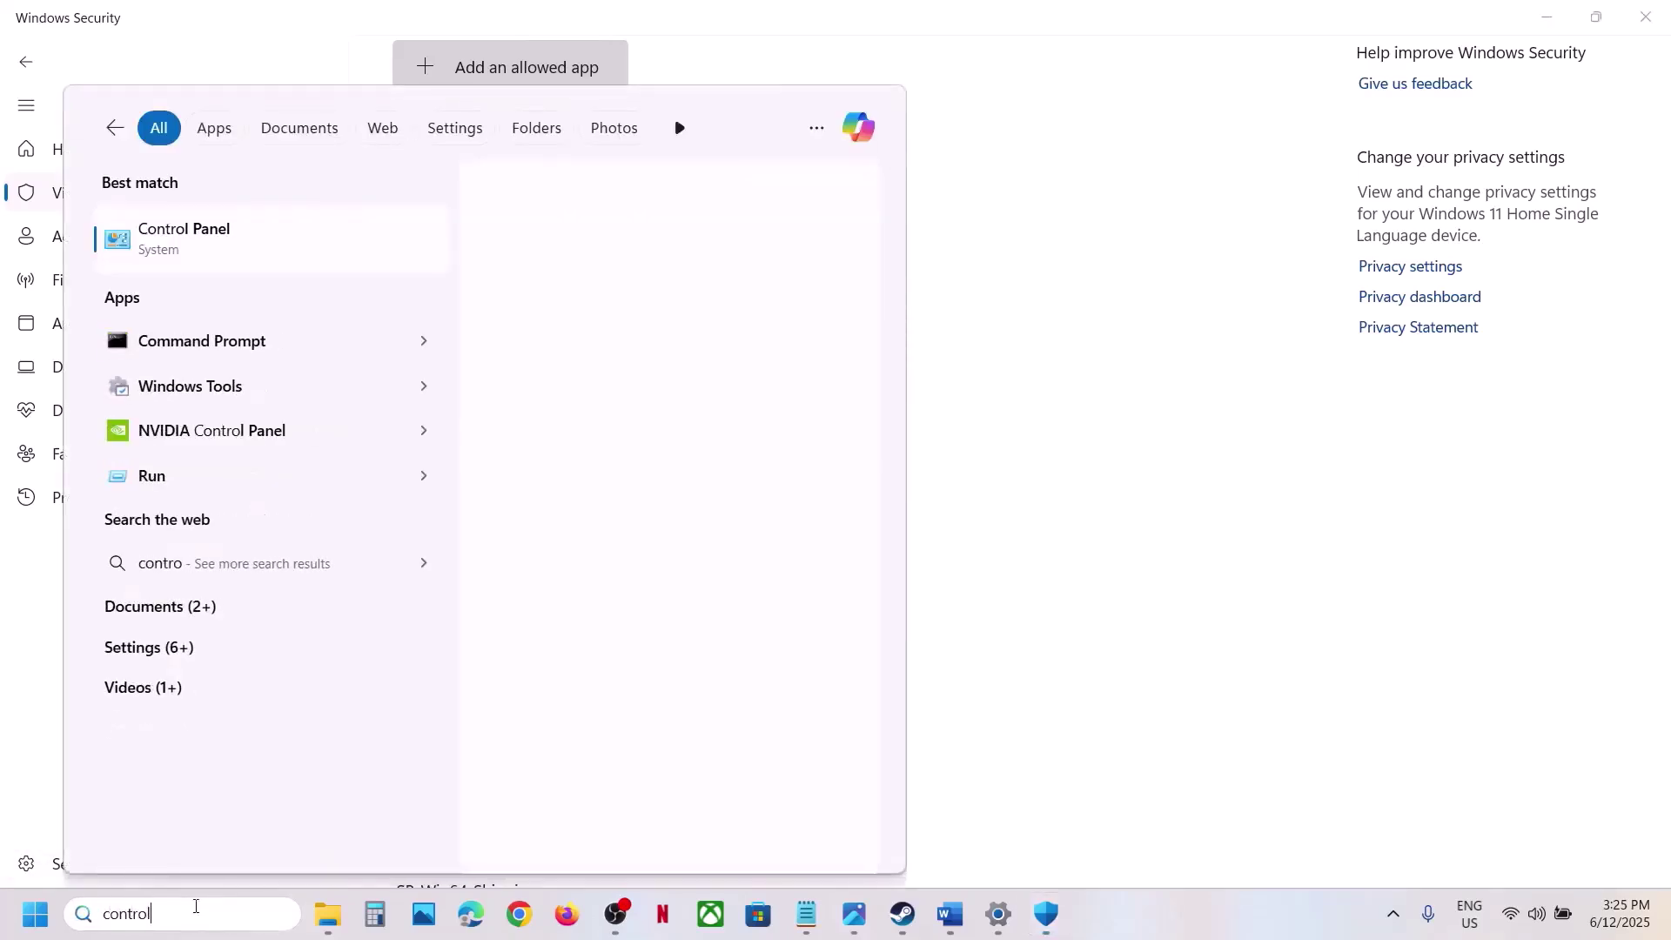
{"action": "key", "text": "Return"}
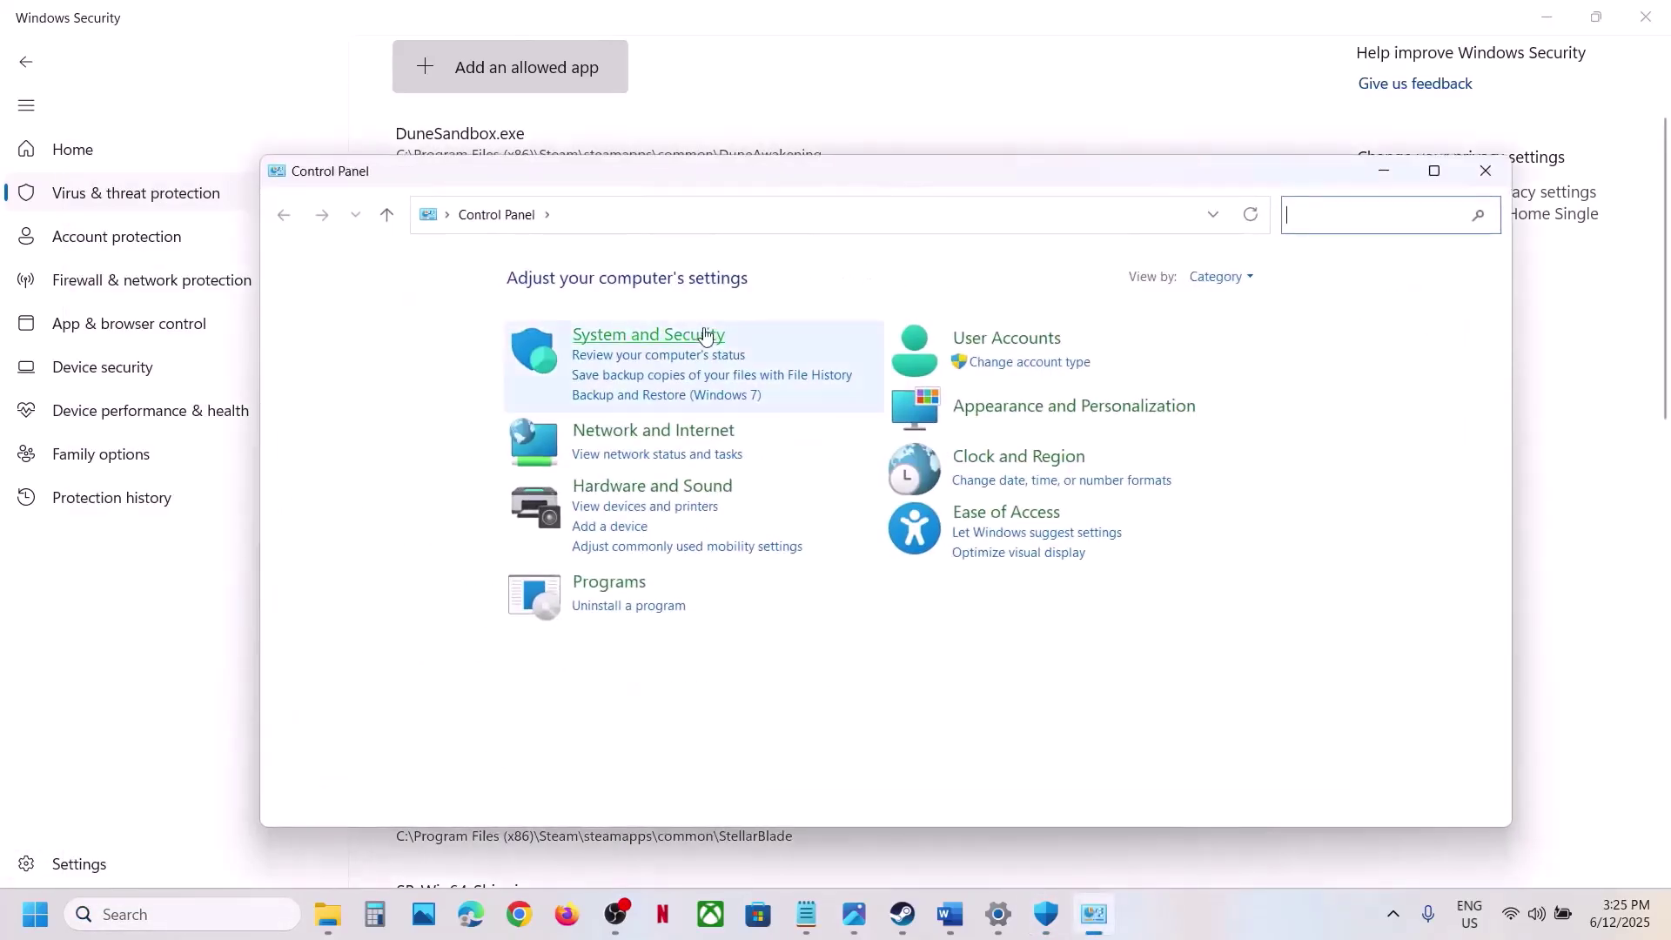
{"action": "left_click", "coordinate": [705, 335]}
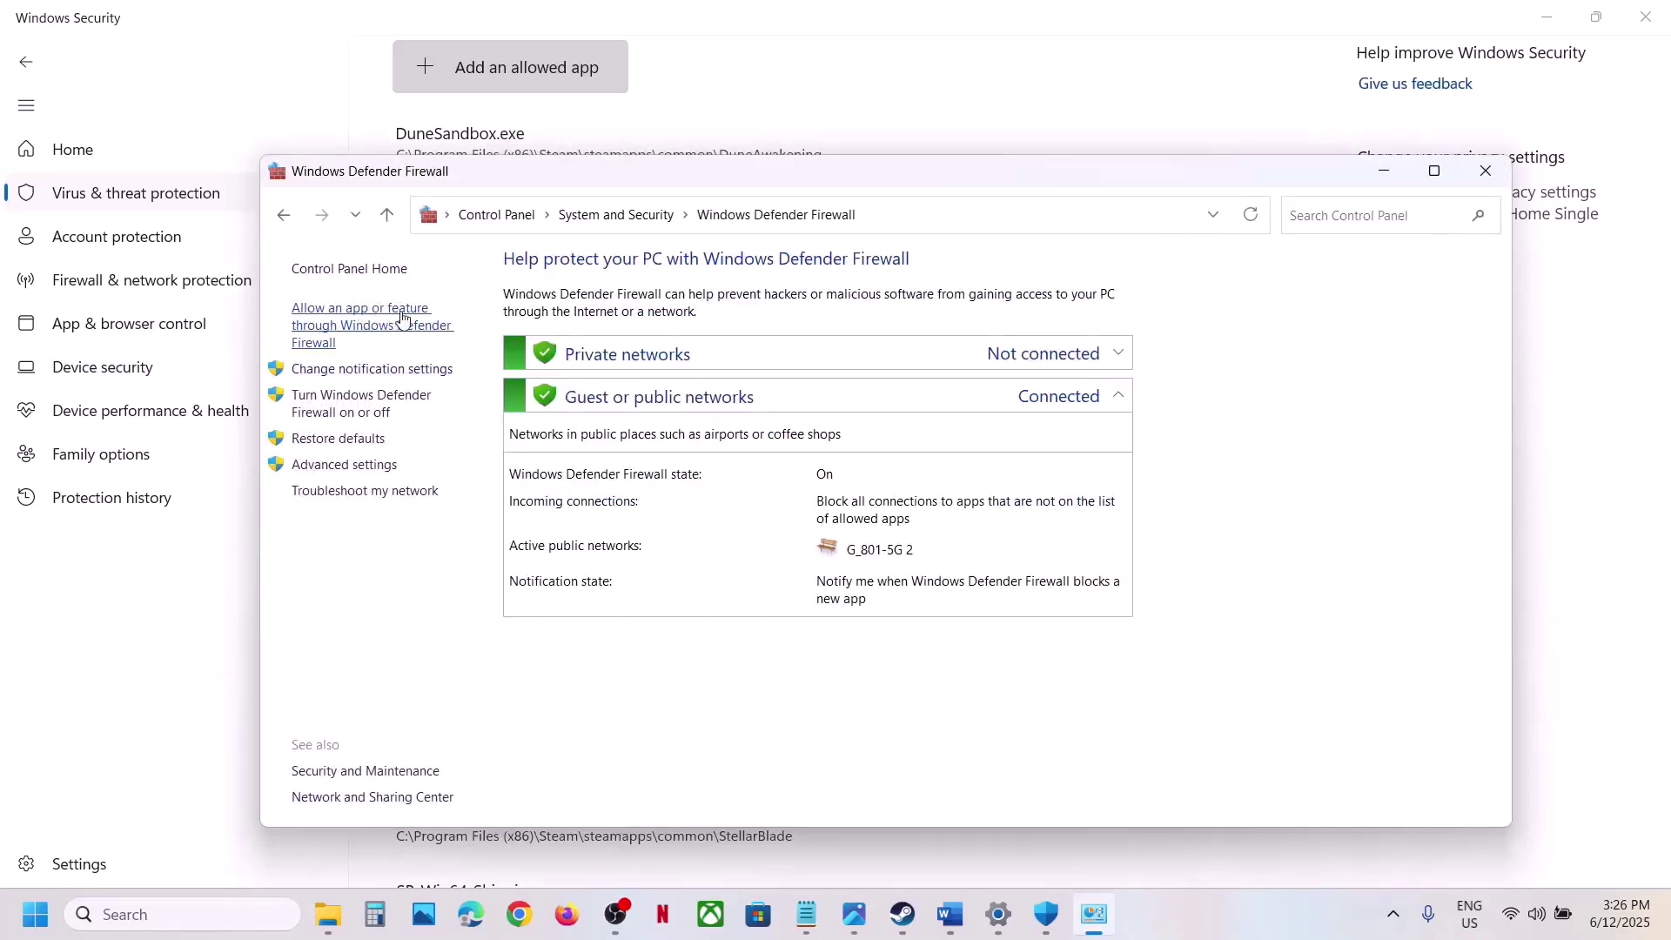
{"action": "left_click", "coordinate": [374, 324]}
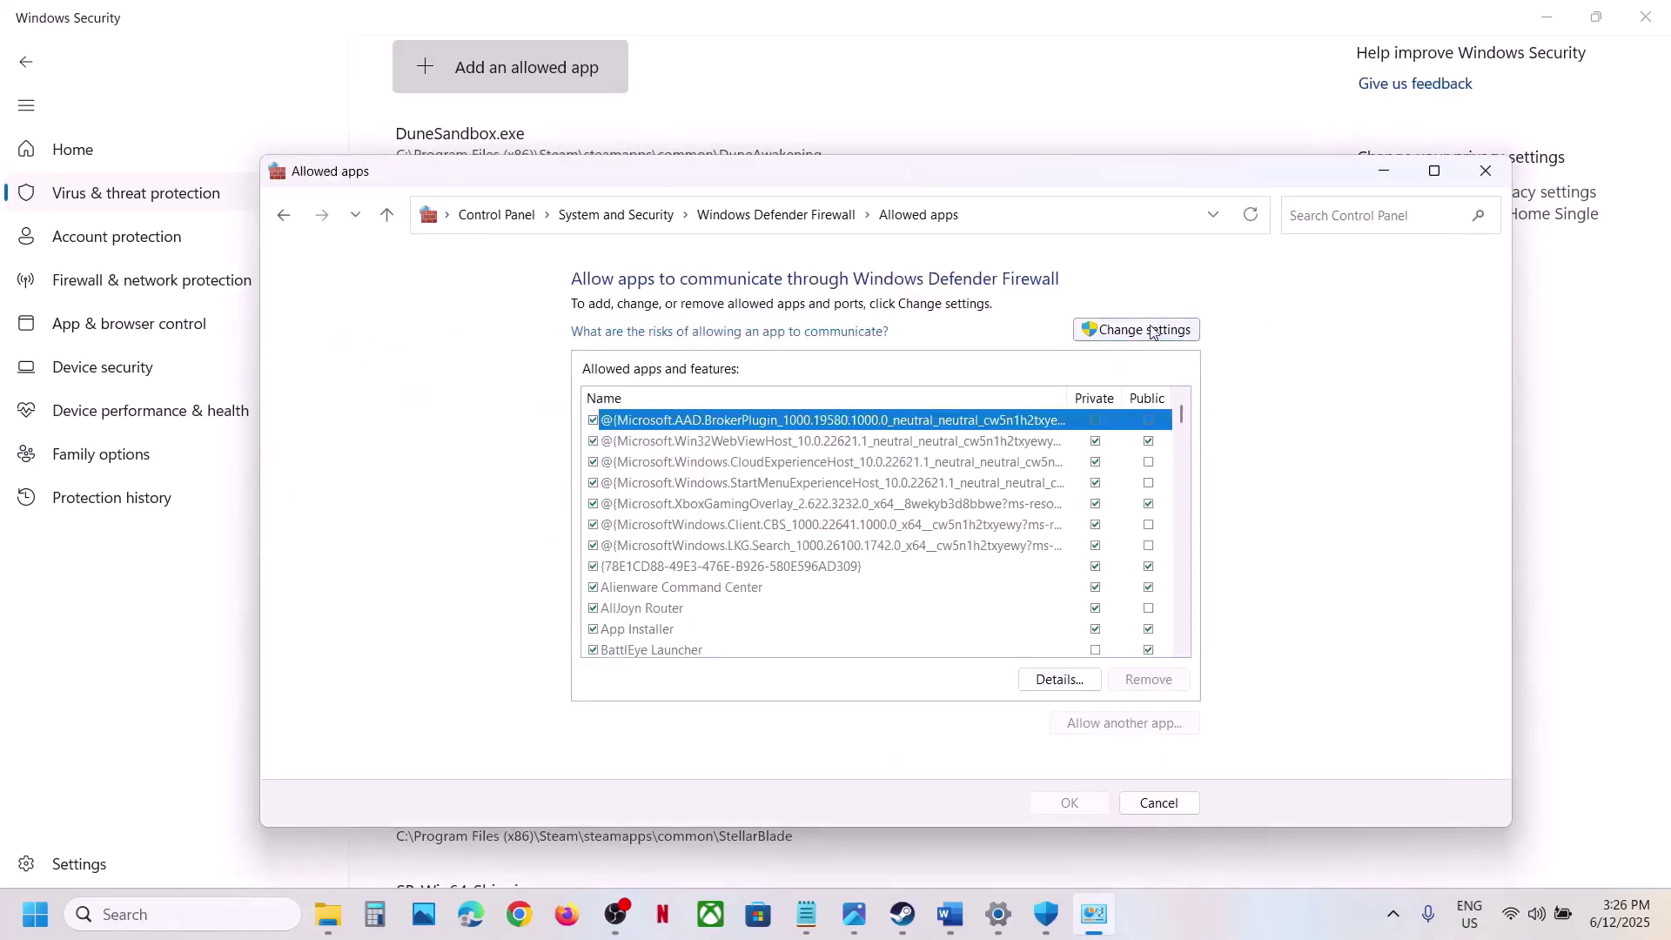
{"action": "left_click", "coordinate": [1141, 330]}
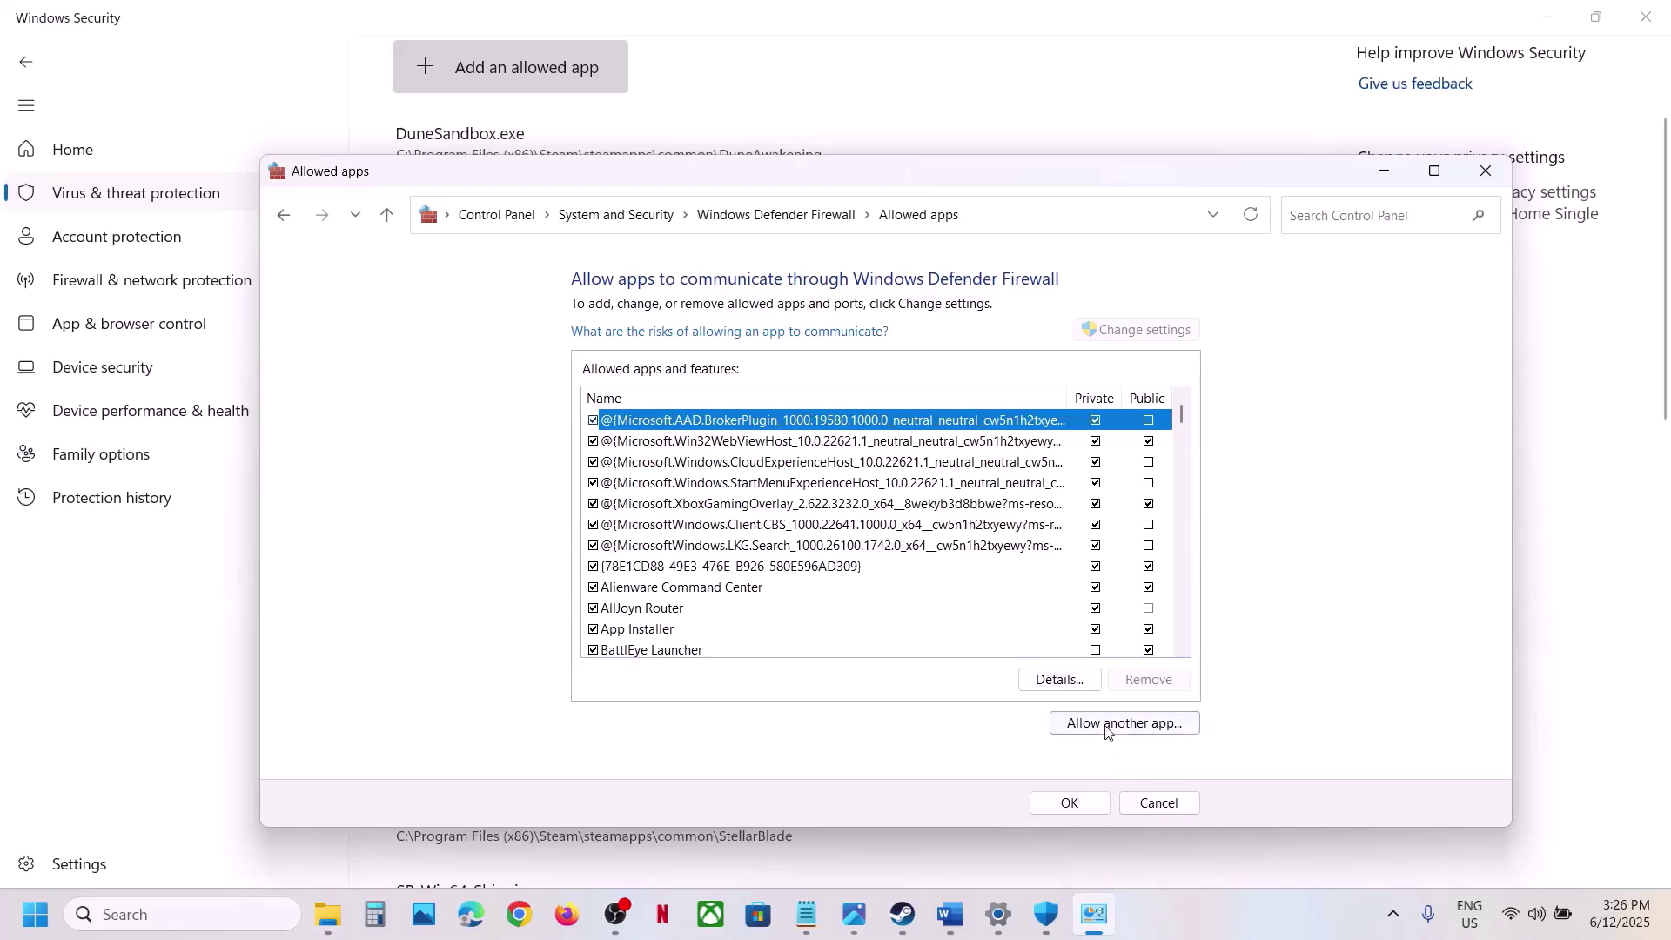
Try to add NebulaLauncher from the steamapps\common\Wildgate Demo folder to the firewall's allowed apps.
{"action": "left_click", "coordinate": [1107, 729]}
{"action": "left_click", "coordinate": [1044, 614]}
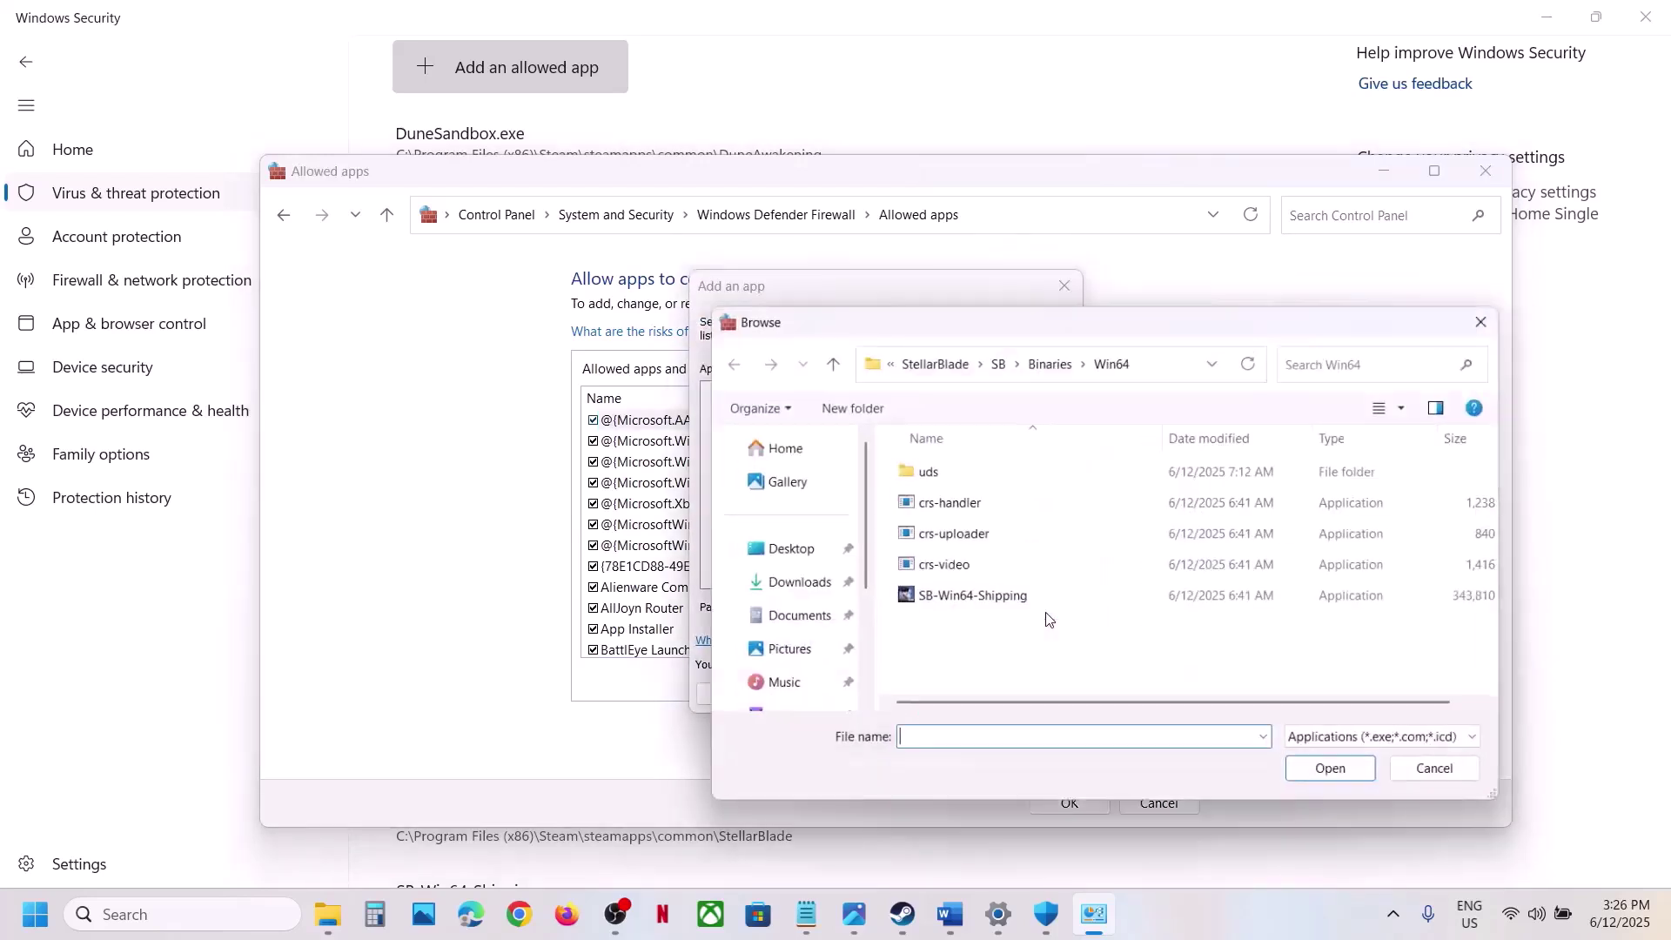
{"action": "left_click", "coordinate": [924, 362]}
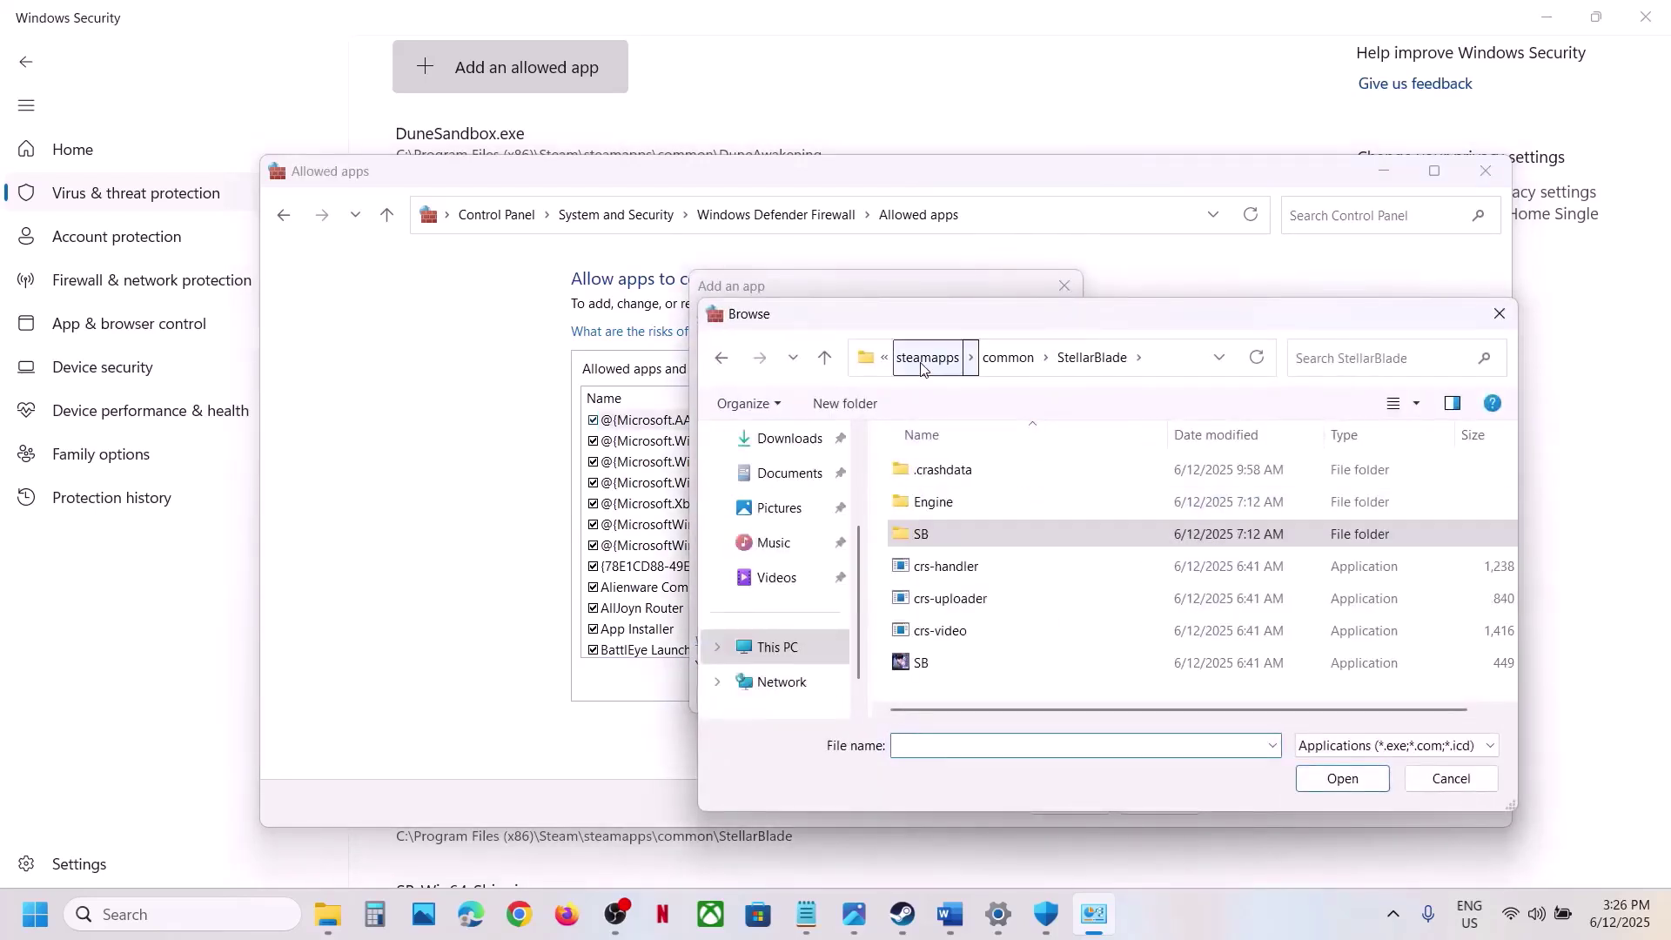
{"action": "left_click", "coordinate": [923, 366]}
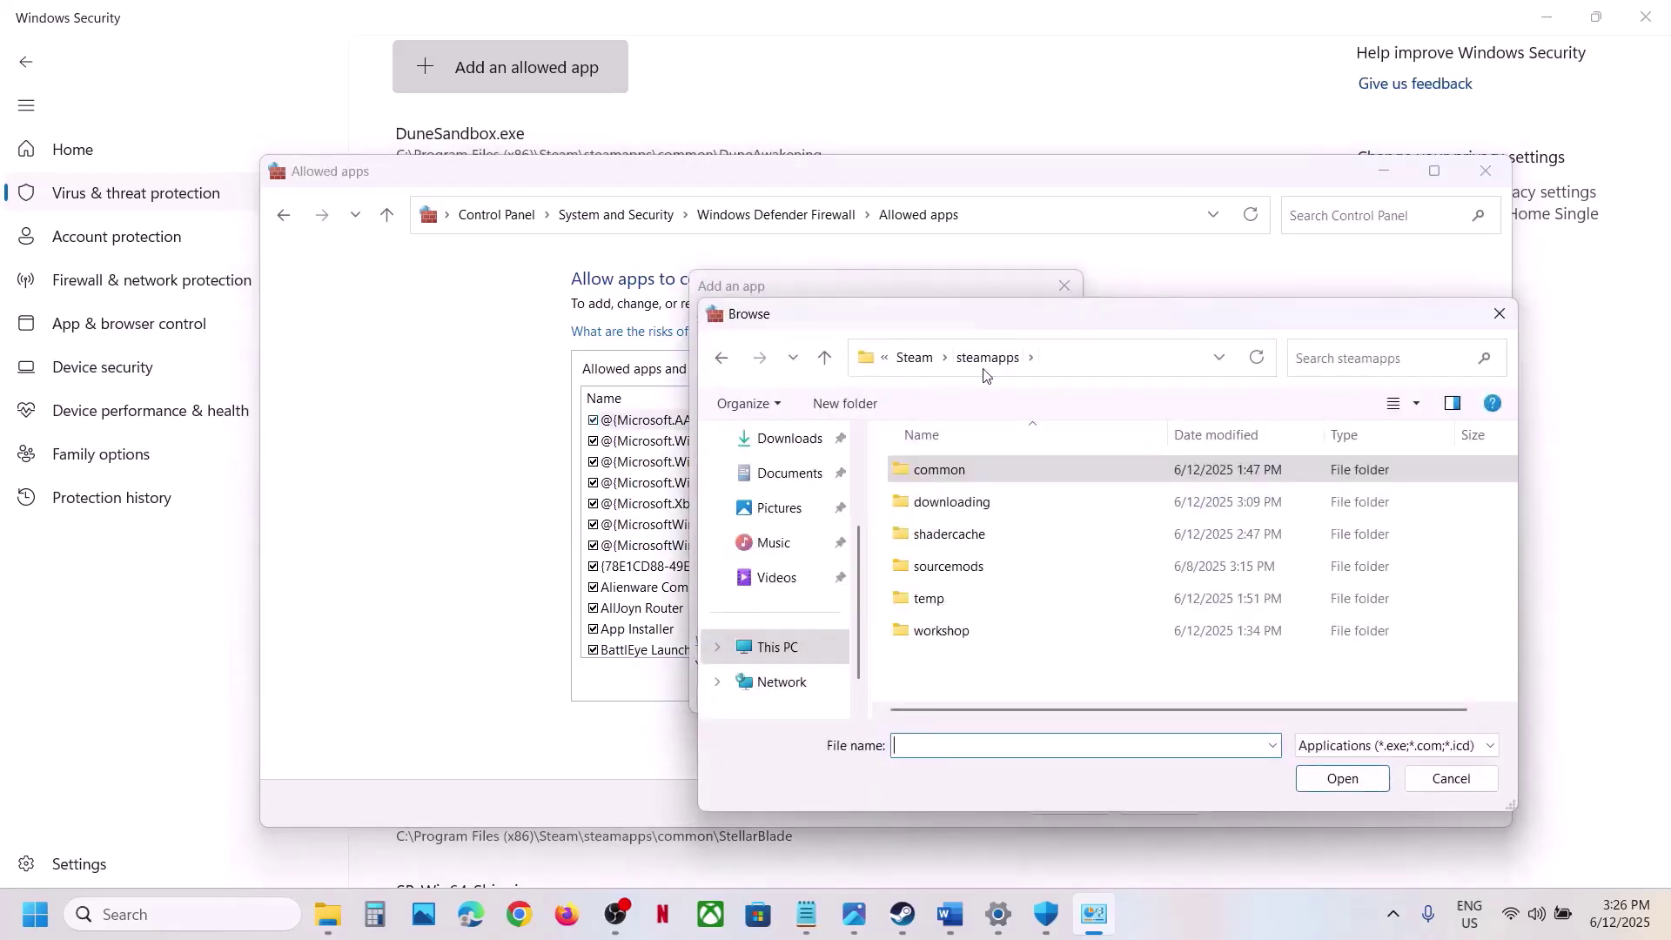
{"action": "double_click", "coordinate": [929, 474]}
{"action": "left_click", "coordinate": [972, 690]}
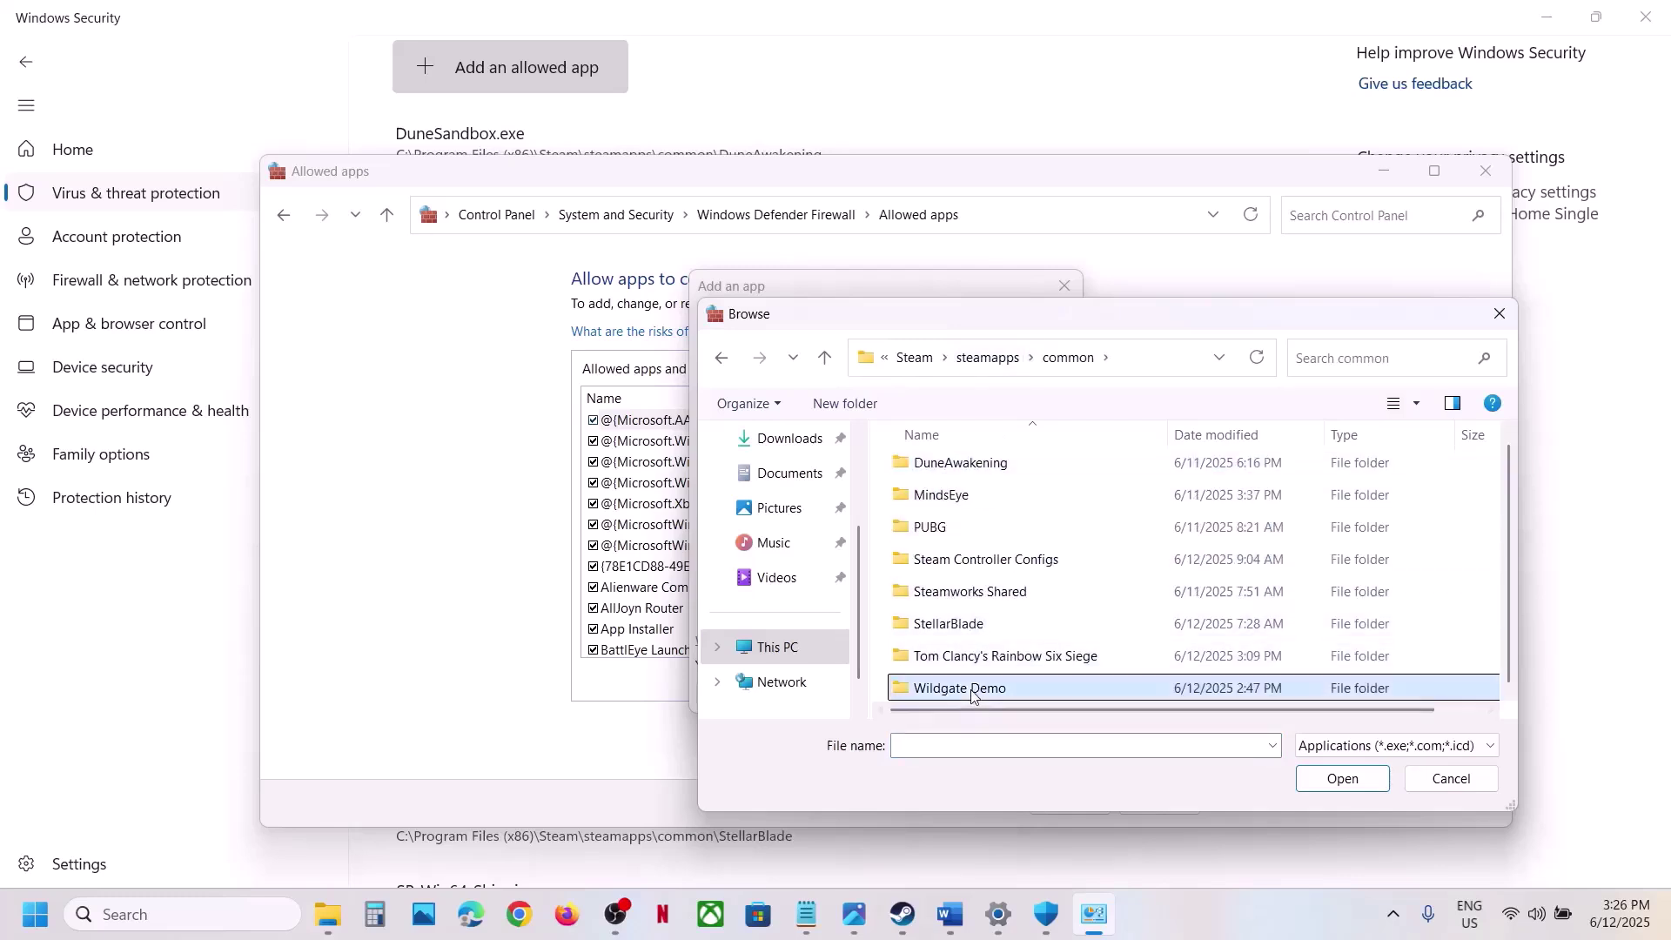
{"action": "double_click", "coordinate": [972, 689]}
{"action": "left_click", "coordinate": [1031, 599]}
{"action": "left_click", "coordinate": [1343, 778]}
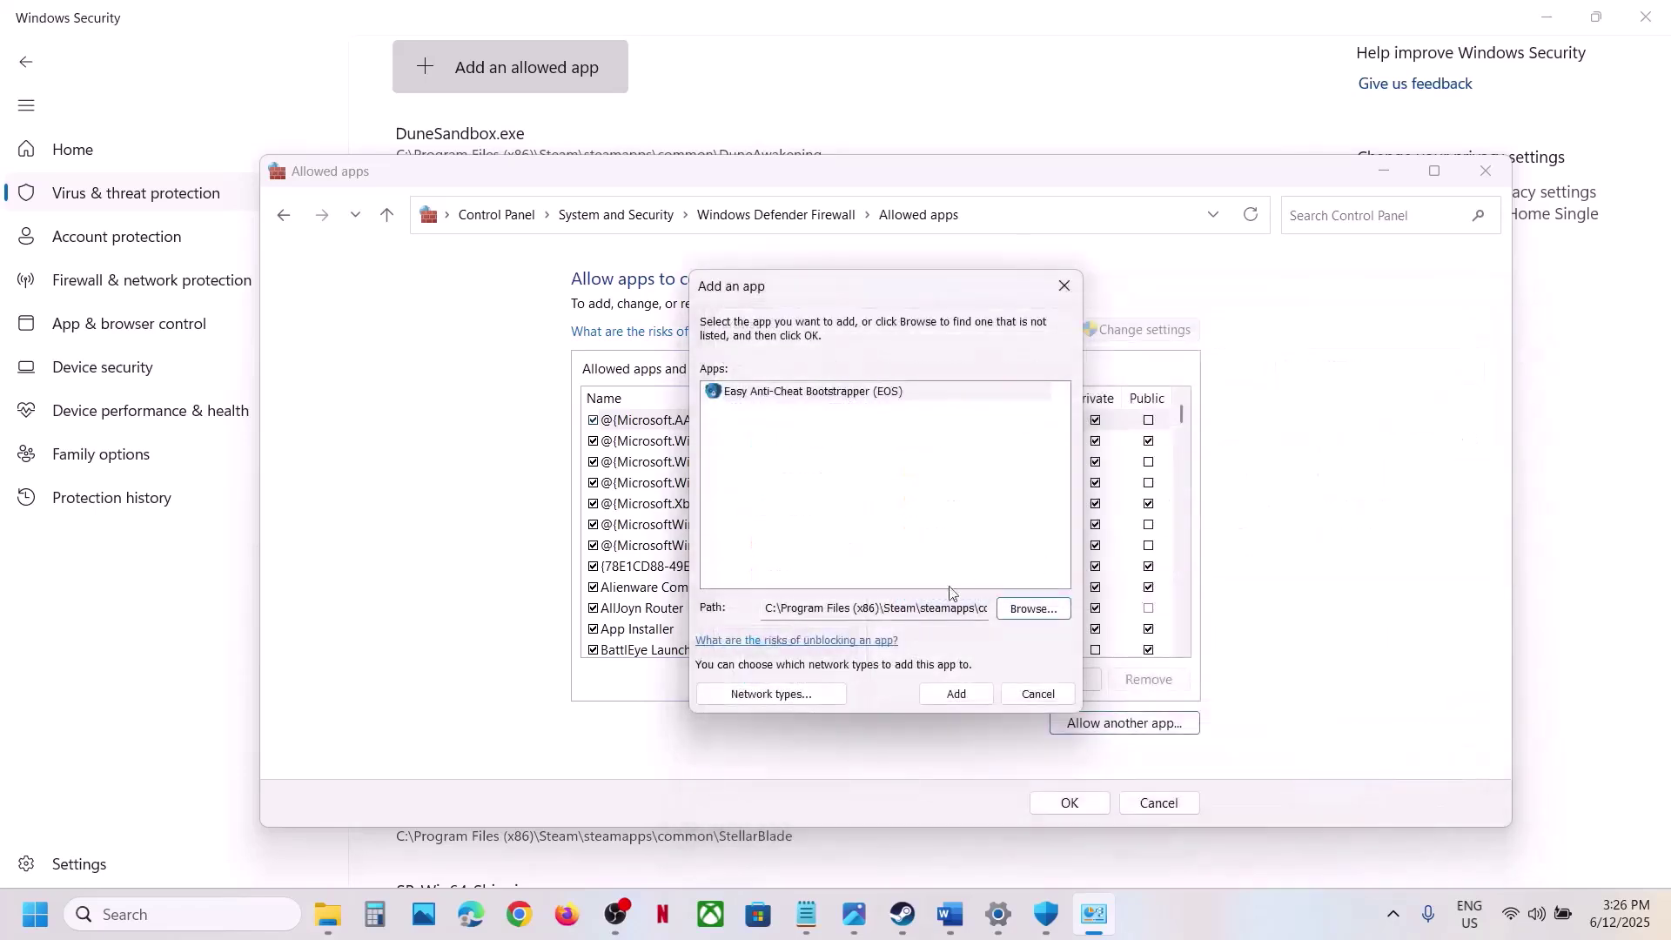
{"action": "left_click", "coordinate": [964, 692]}
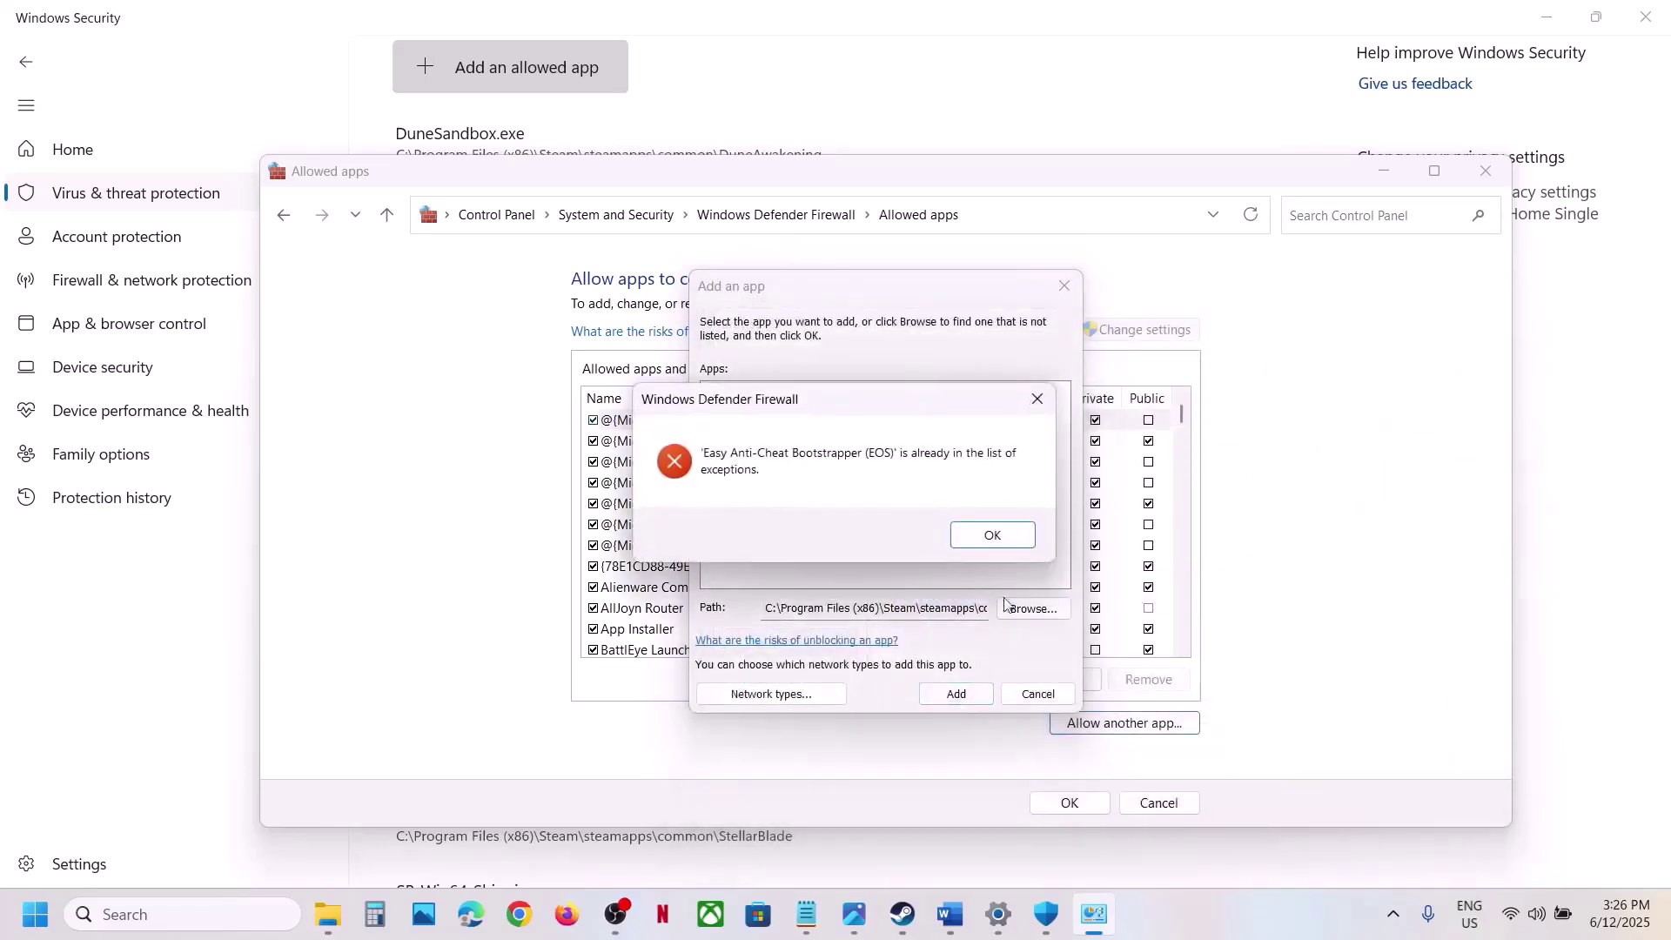
{"action": "left_click", "coordinate": [1005, 549]}
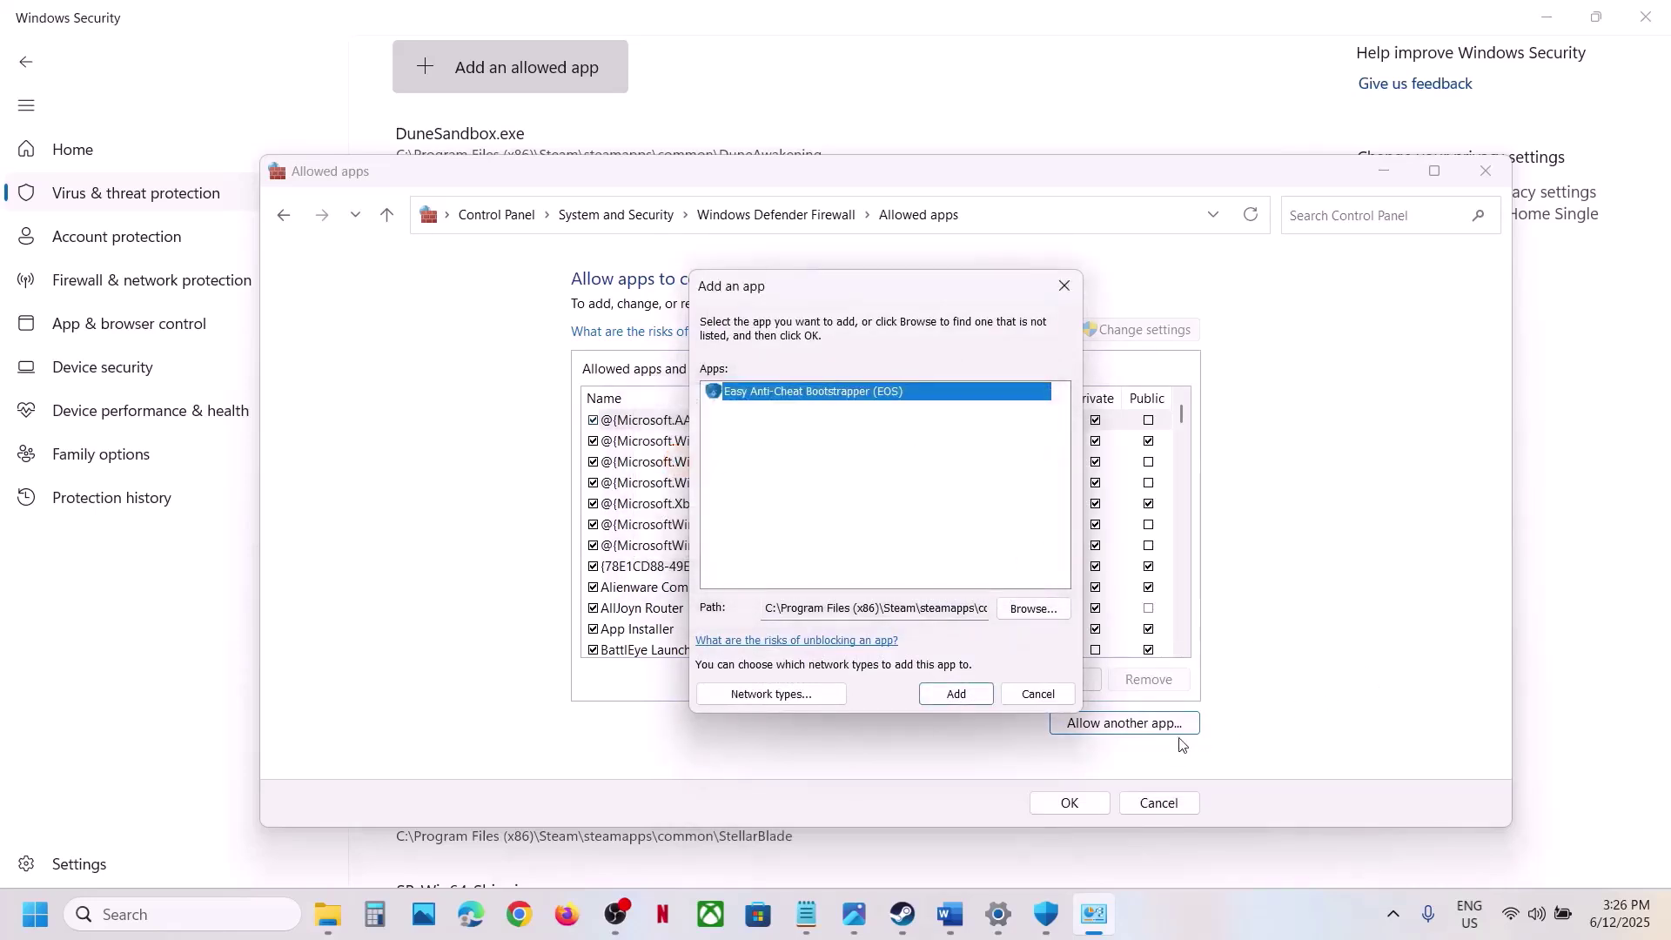
Try to add NebulaClient-Win64-Shipping from Wildgate Demo's Nebula\Binaries\Win64 folder to the firewall's allowed apps.
{"action": "left_click", "coordinate": [1034, 608]}
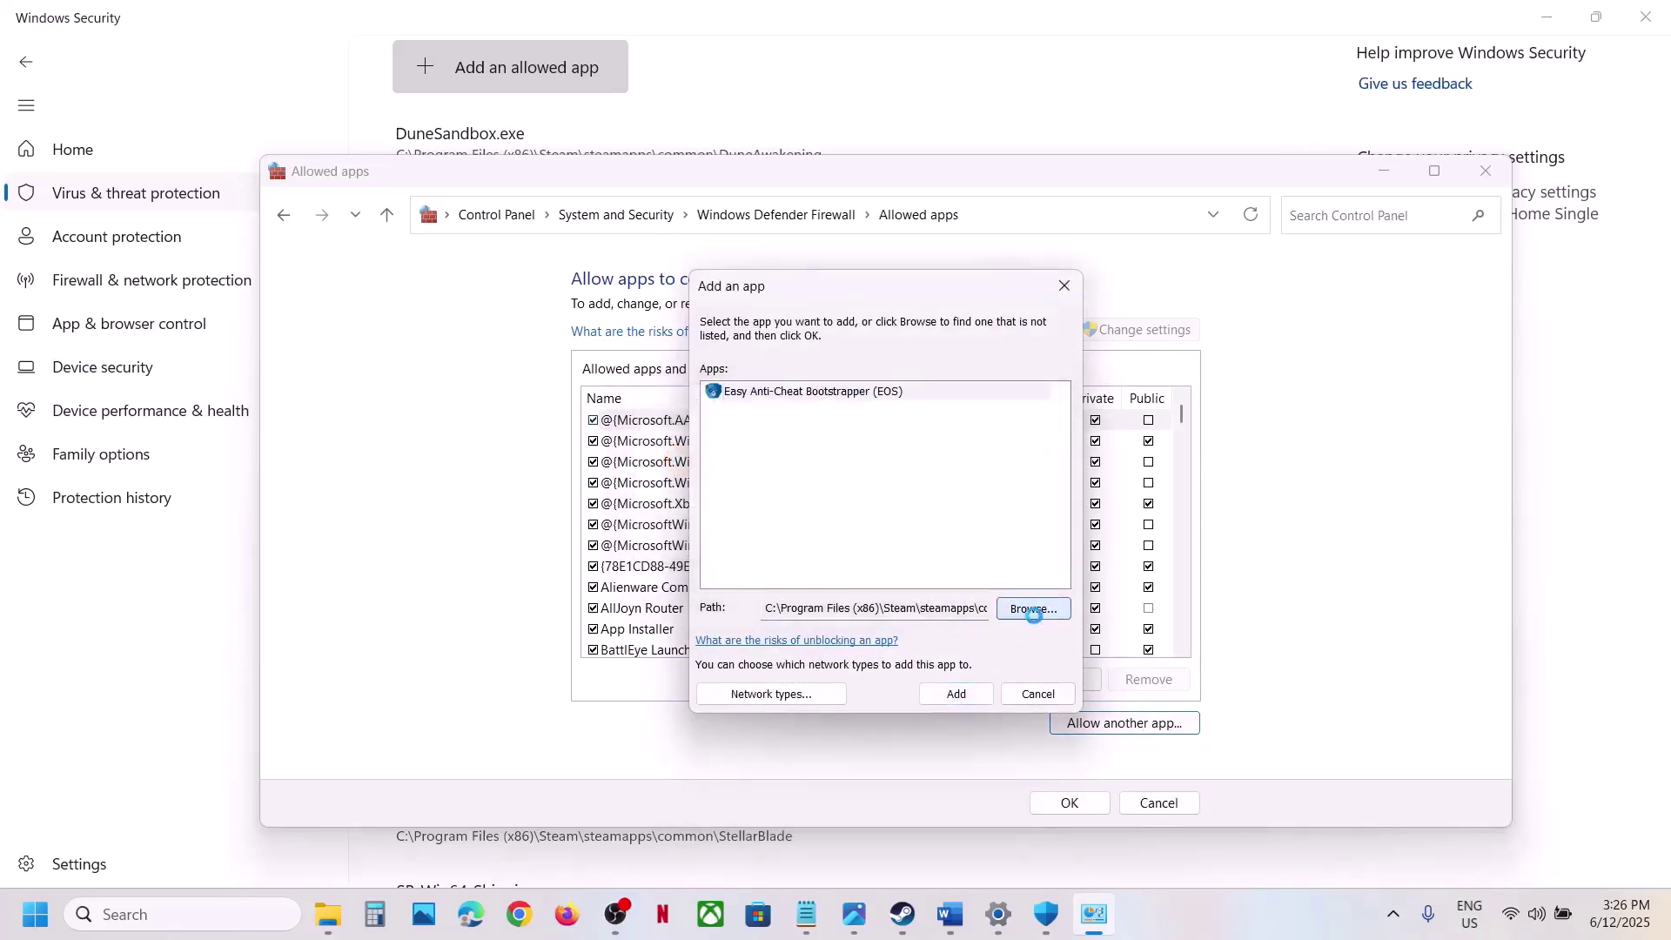
{"action": "double_click", "coordinate": [943, 547]}
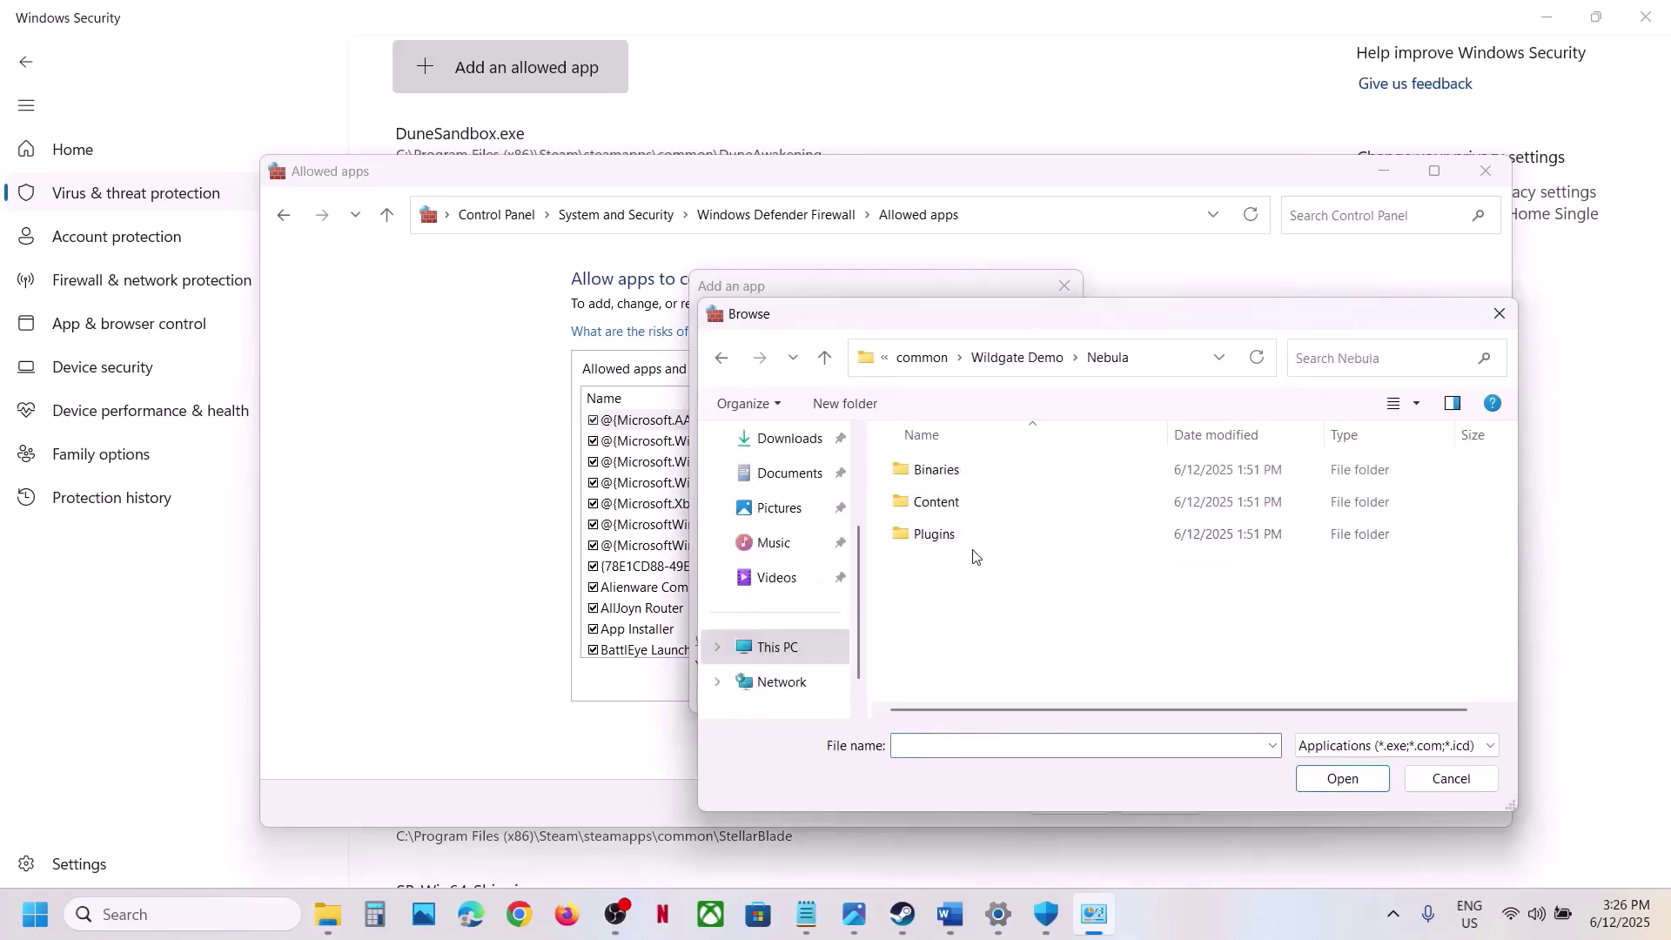
{"action": "double_click", "coordinate": [937, 470]}
{"action": "double_click", "coordinate": [938, 471]}
{"action": "left_click", "coordinate": [964, 503]}
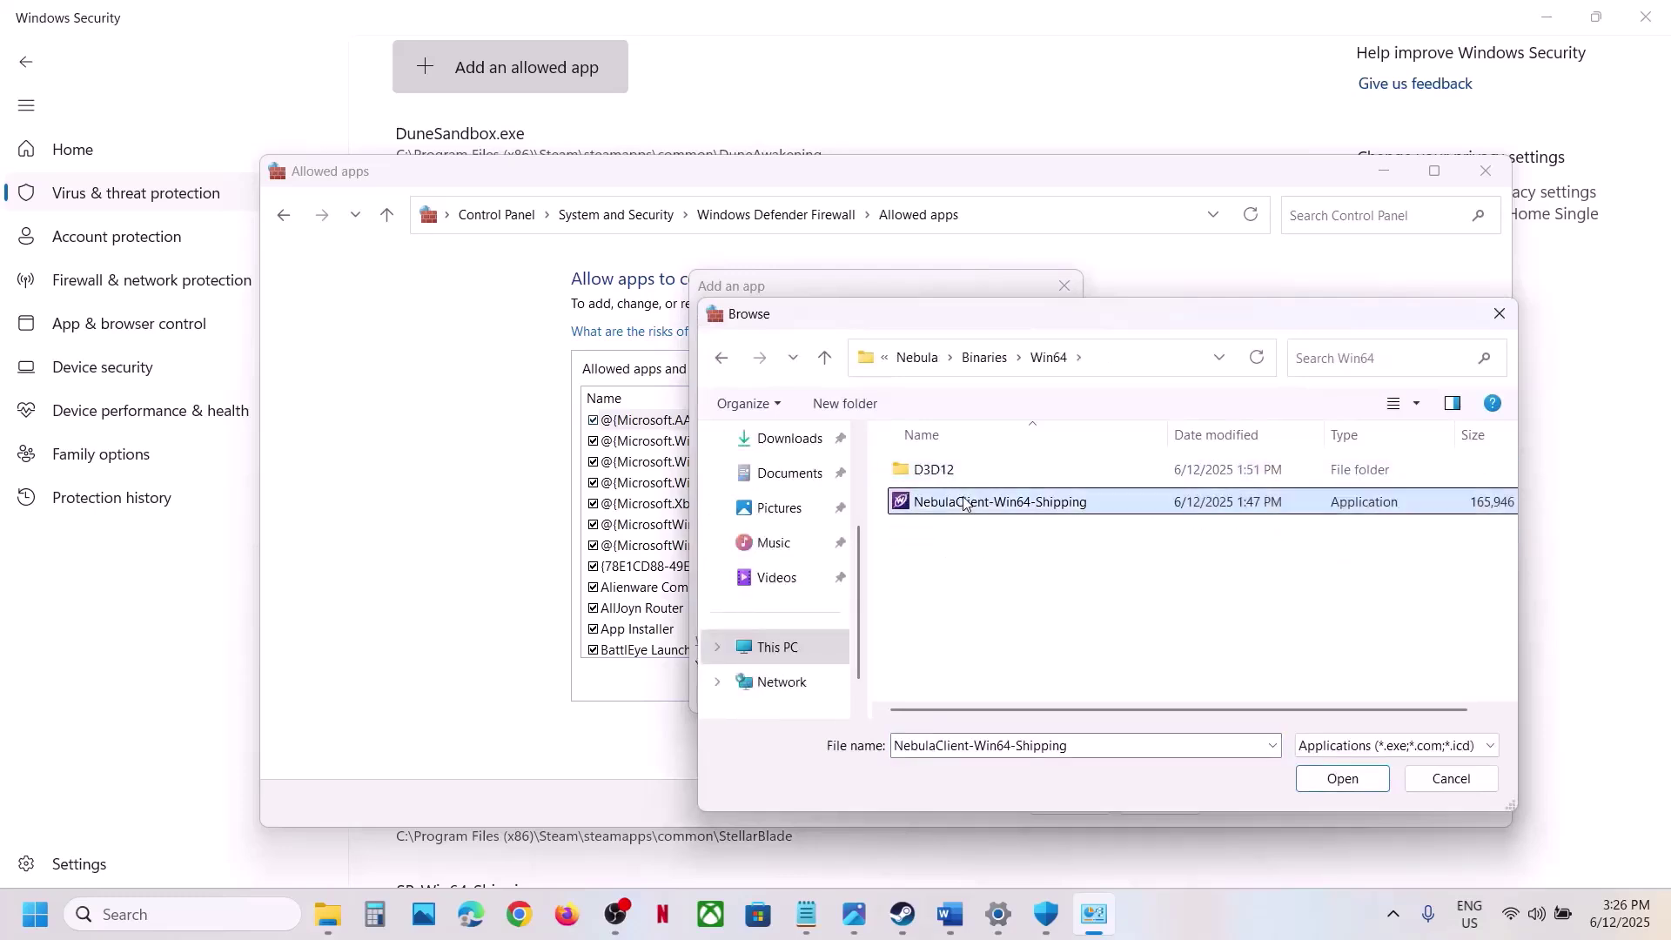
{"action": "left_click", "coordinate": [1362, 780]}
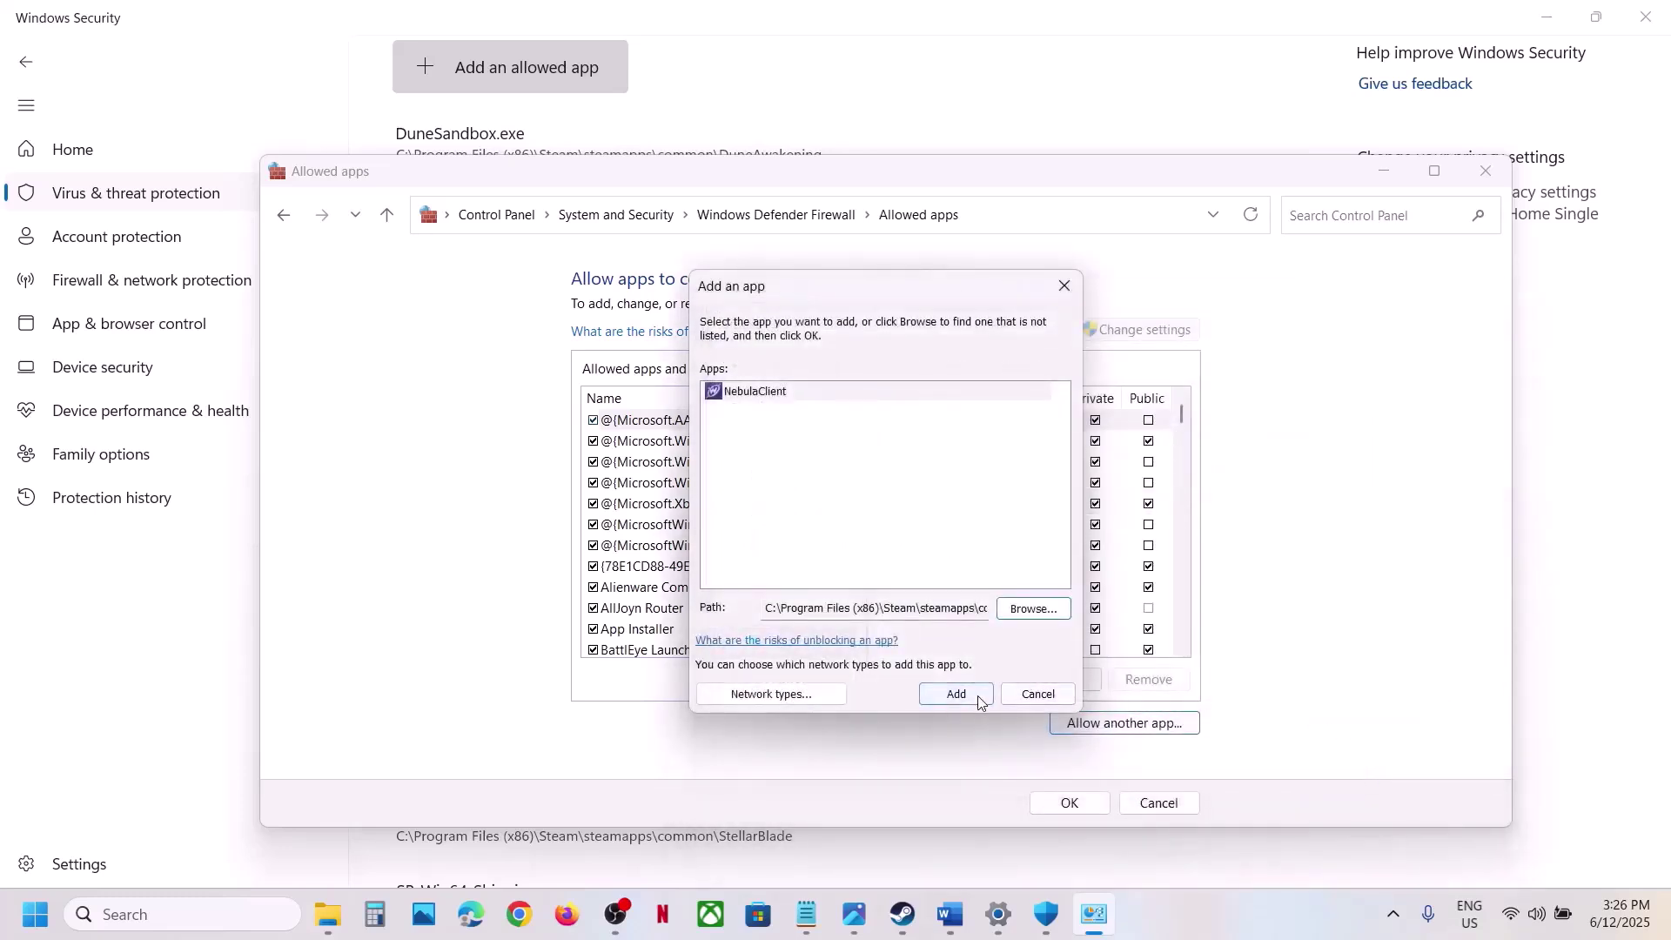
{"action": "left_click", "coordinate": [978, 696]}
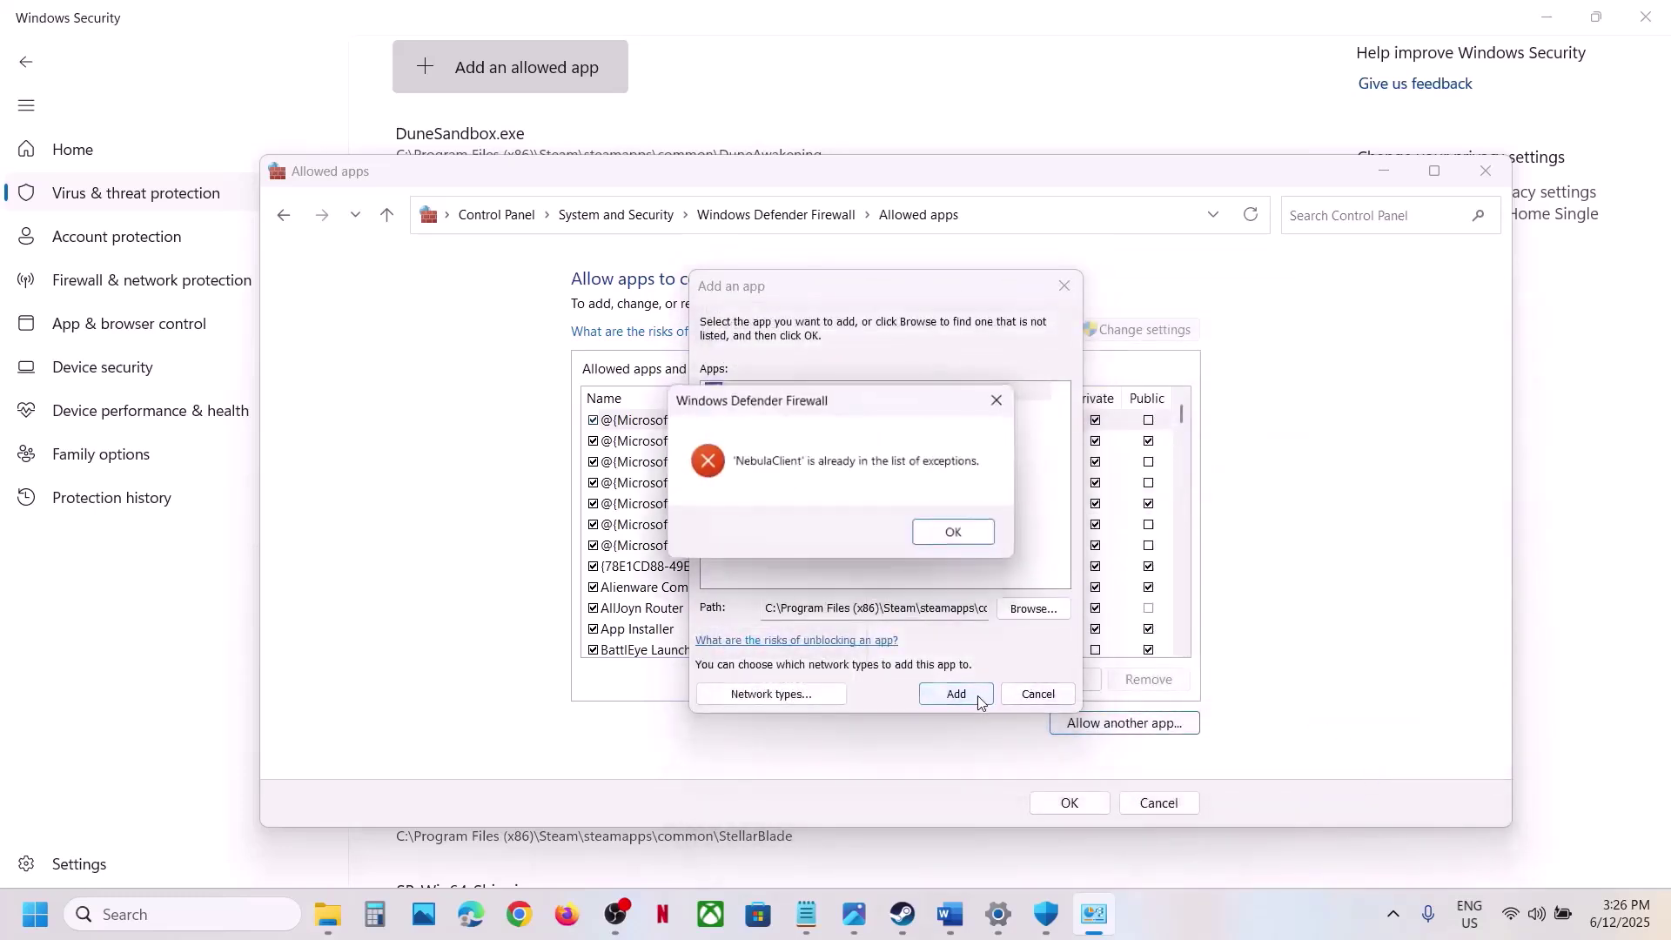
{"action": "left_click", "coordinate": [962, 534]}
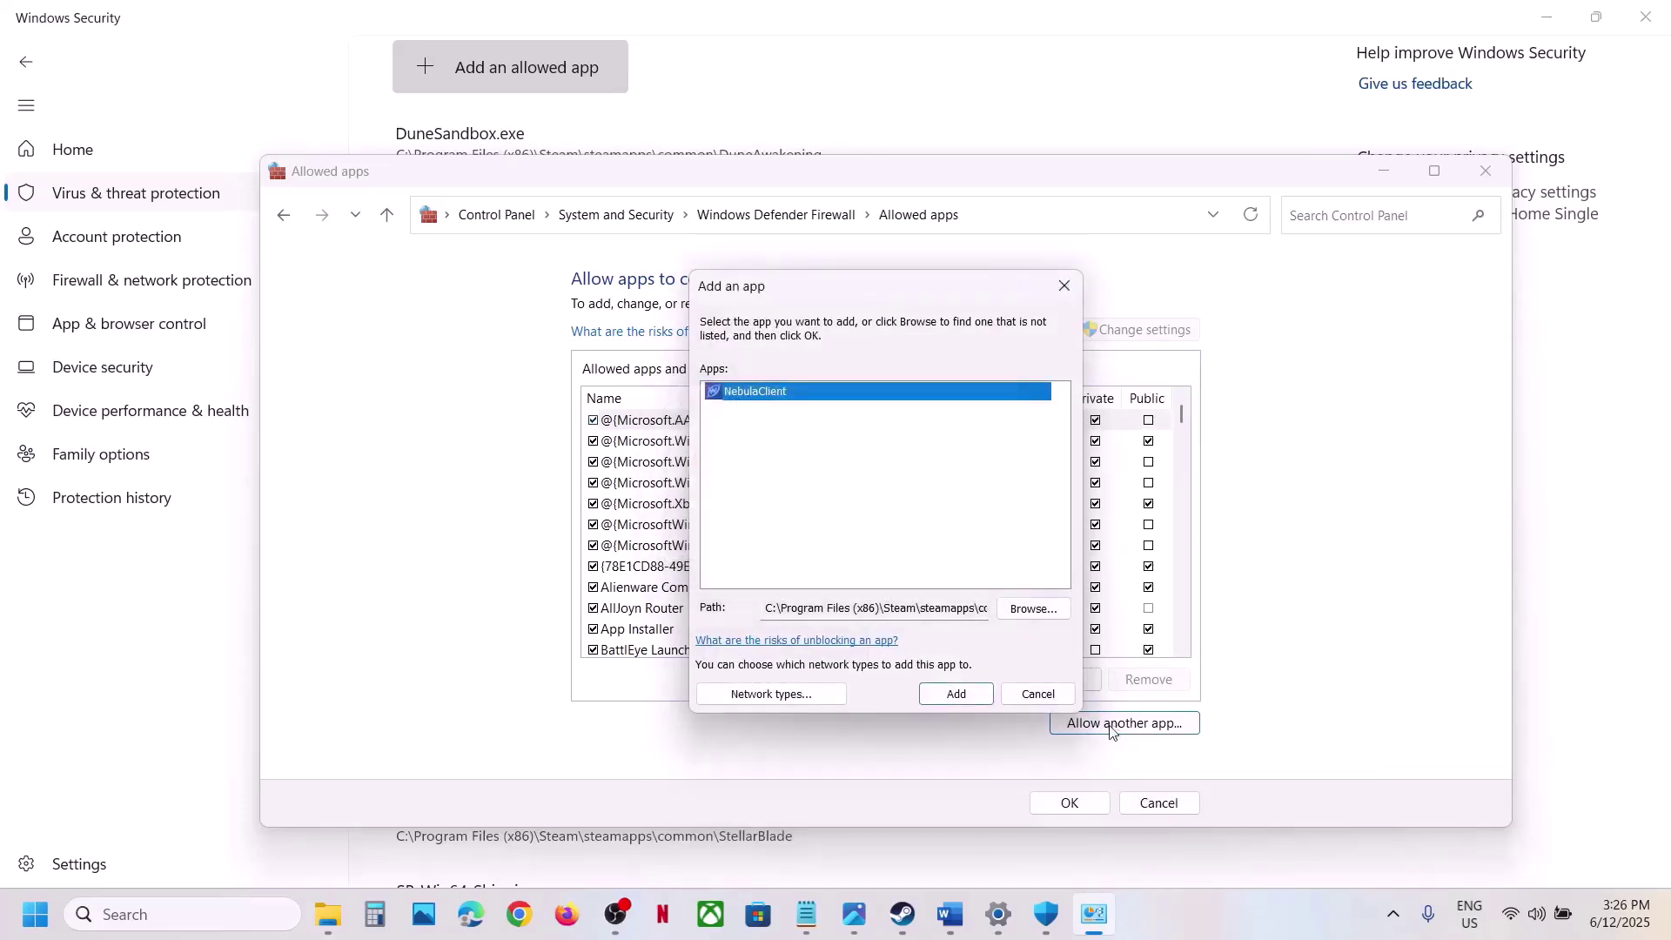
Add EasyAntiCheat_EOS_Setup from Wildgate Demo's EasyAntiCheat folder to the firewall's allowed apps and save the list.
{"action": "left_click", "coordinate": [1011, 615]}
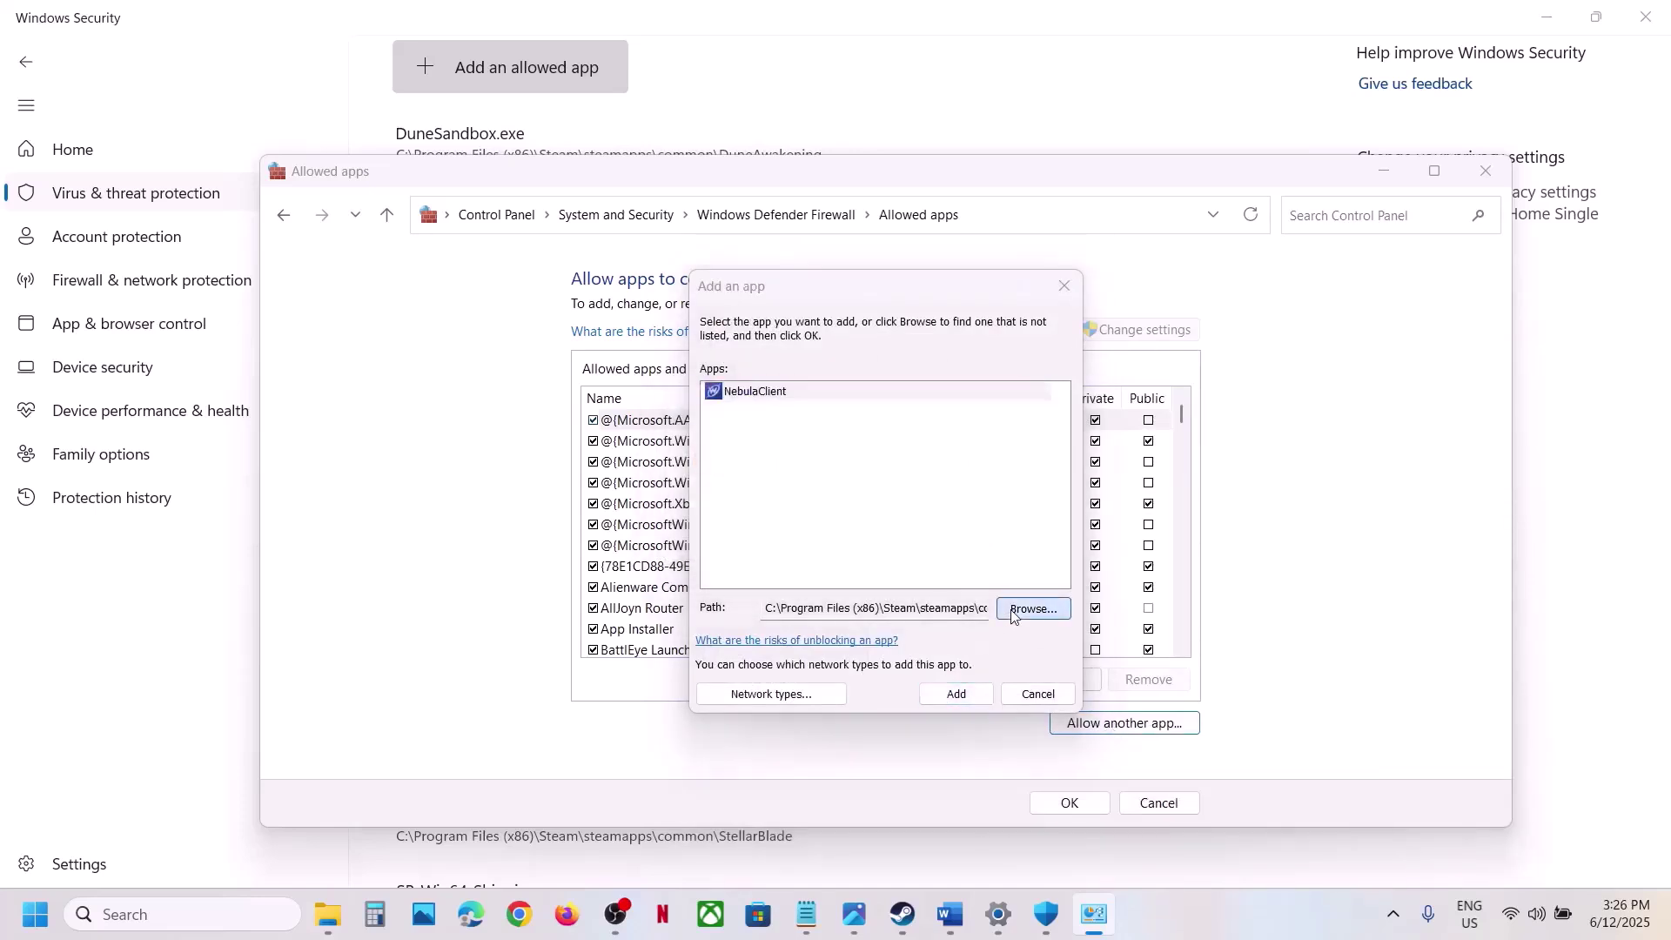
{"action": "left_click", "coordinate": [832, 372]}
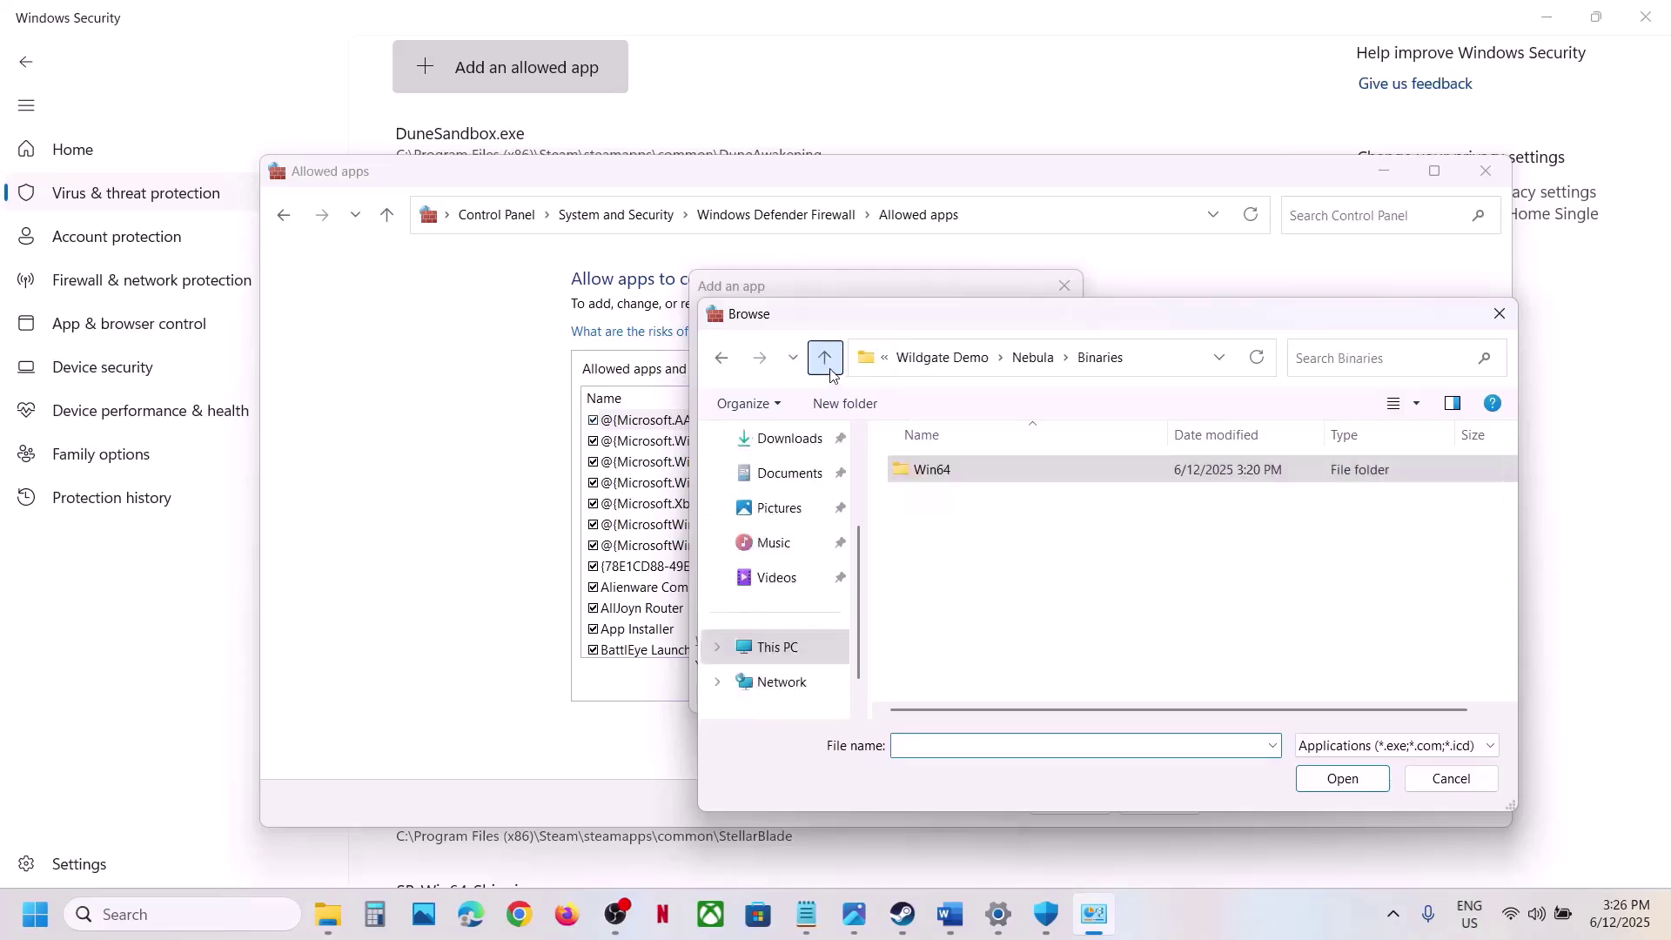
{"action": "left_click", "coordinate": [832, 373]}
{"action": "left_click", "coordinate": [832, 372]}
{"action": "left_click", "coordinate": [927, 468]}
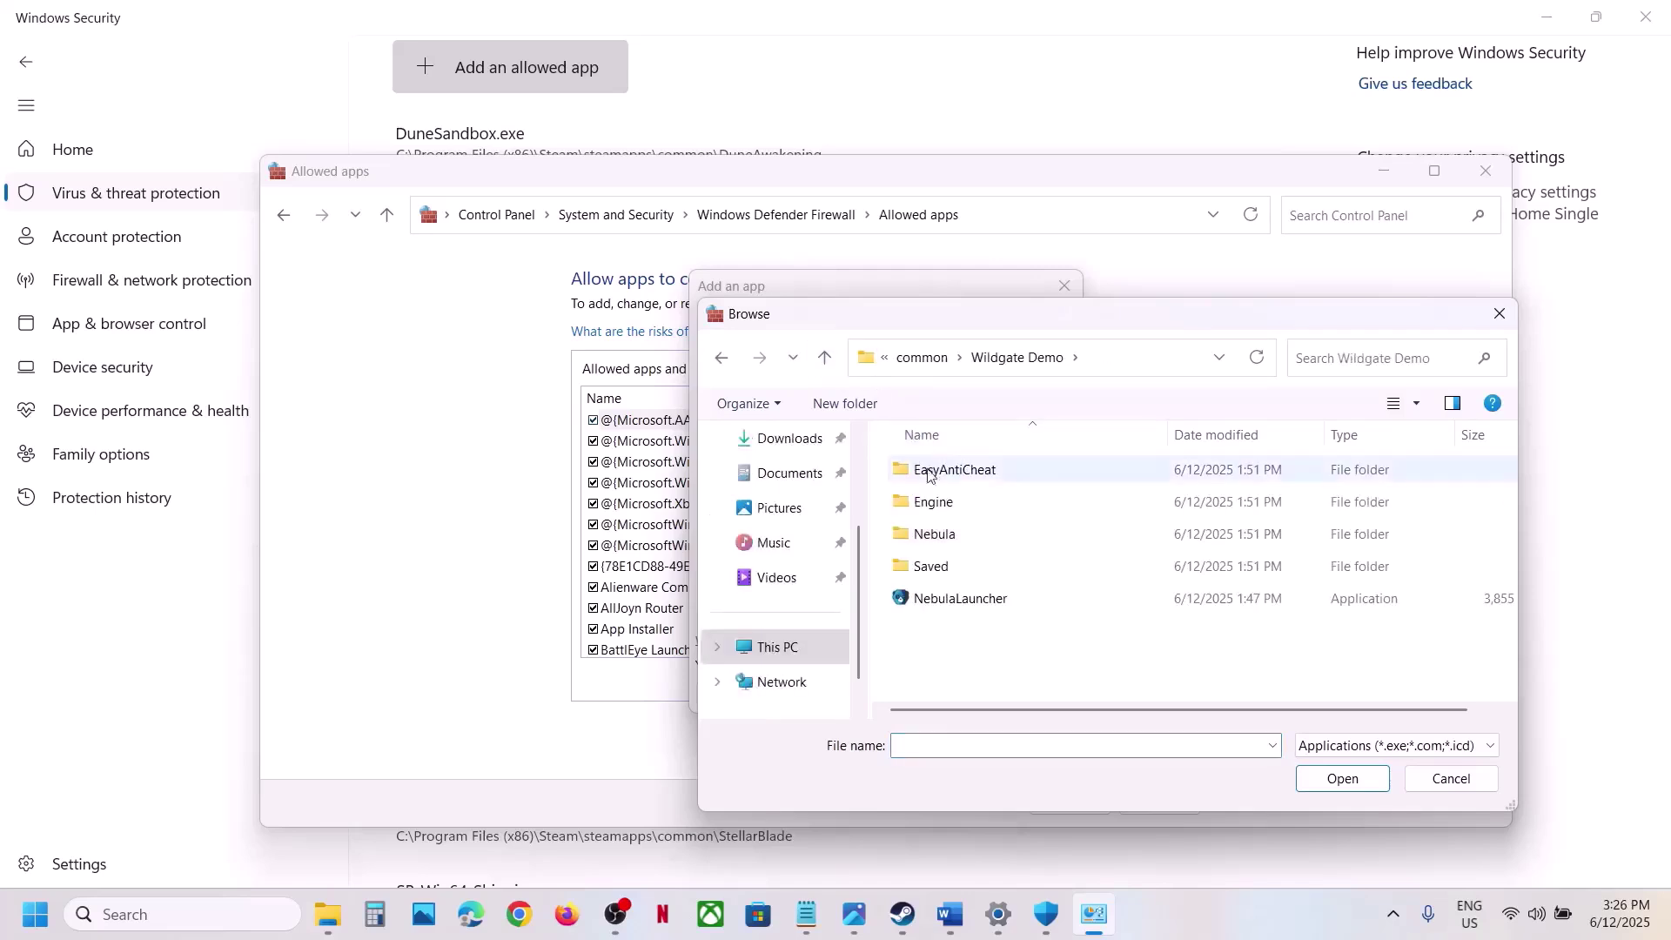
{"action": "left_click", "coordinate": [939, 471]}
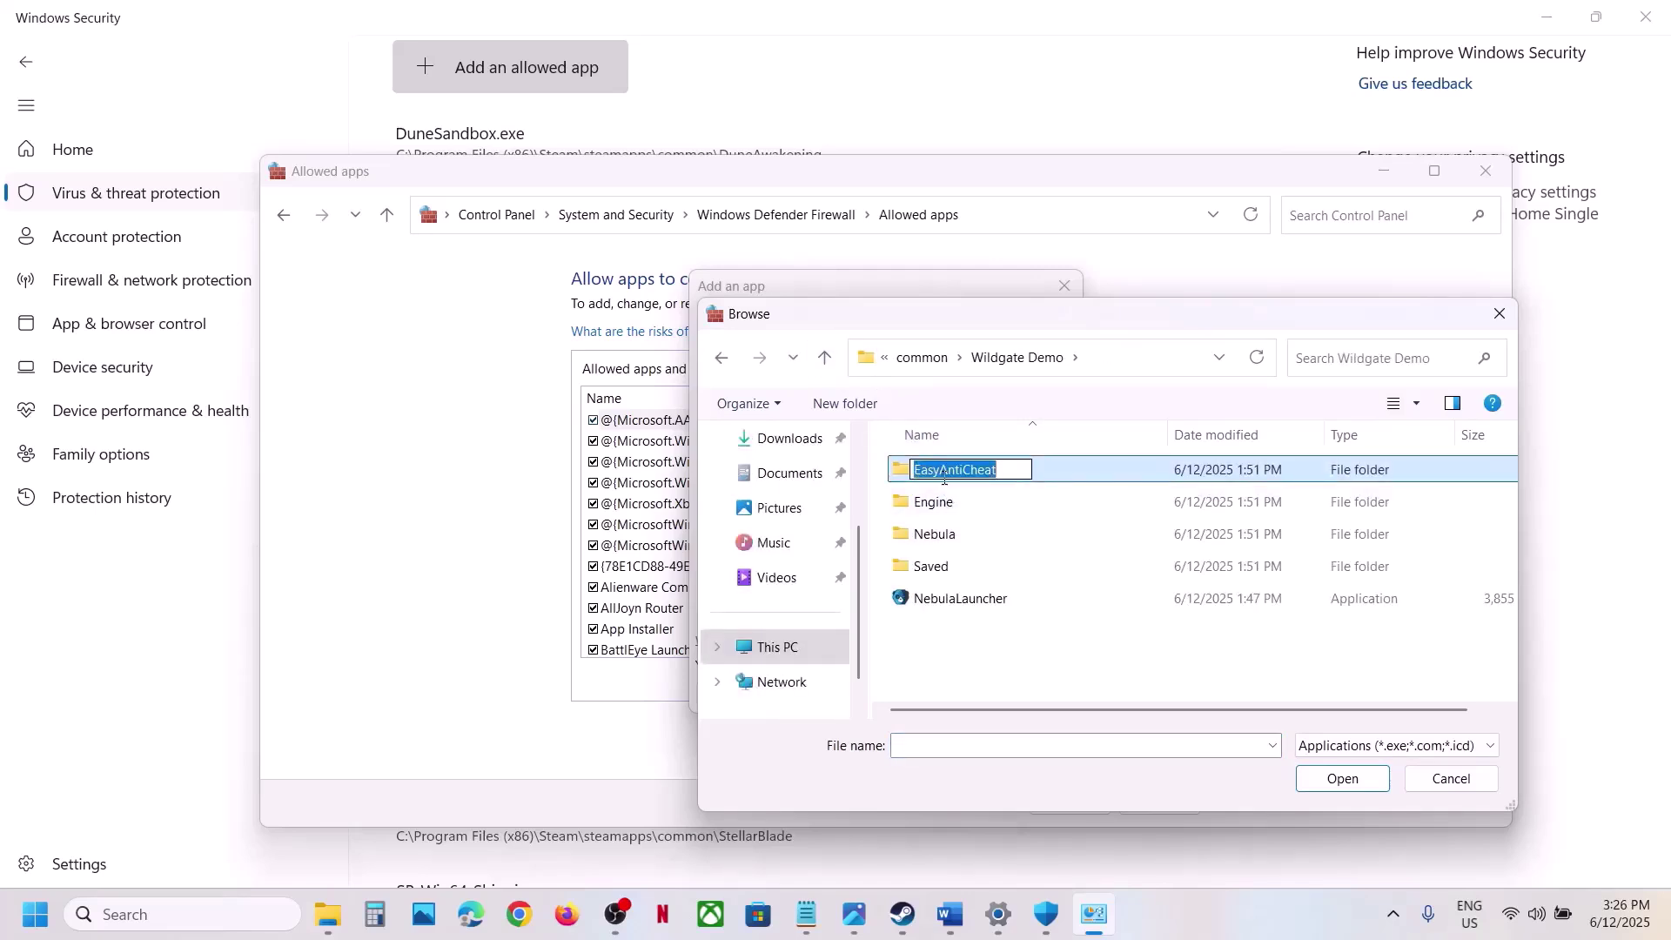
{"action": "double_click", "coordinate": [1052, 473]}
{"action": "left_click", "coordinate": [1003, 567]}
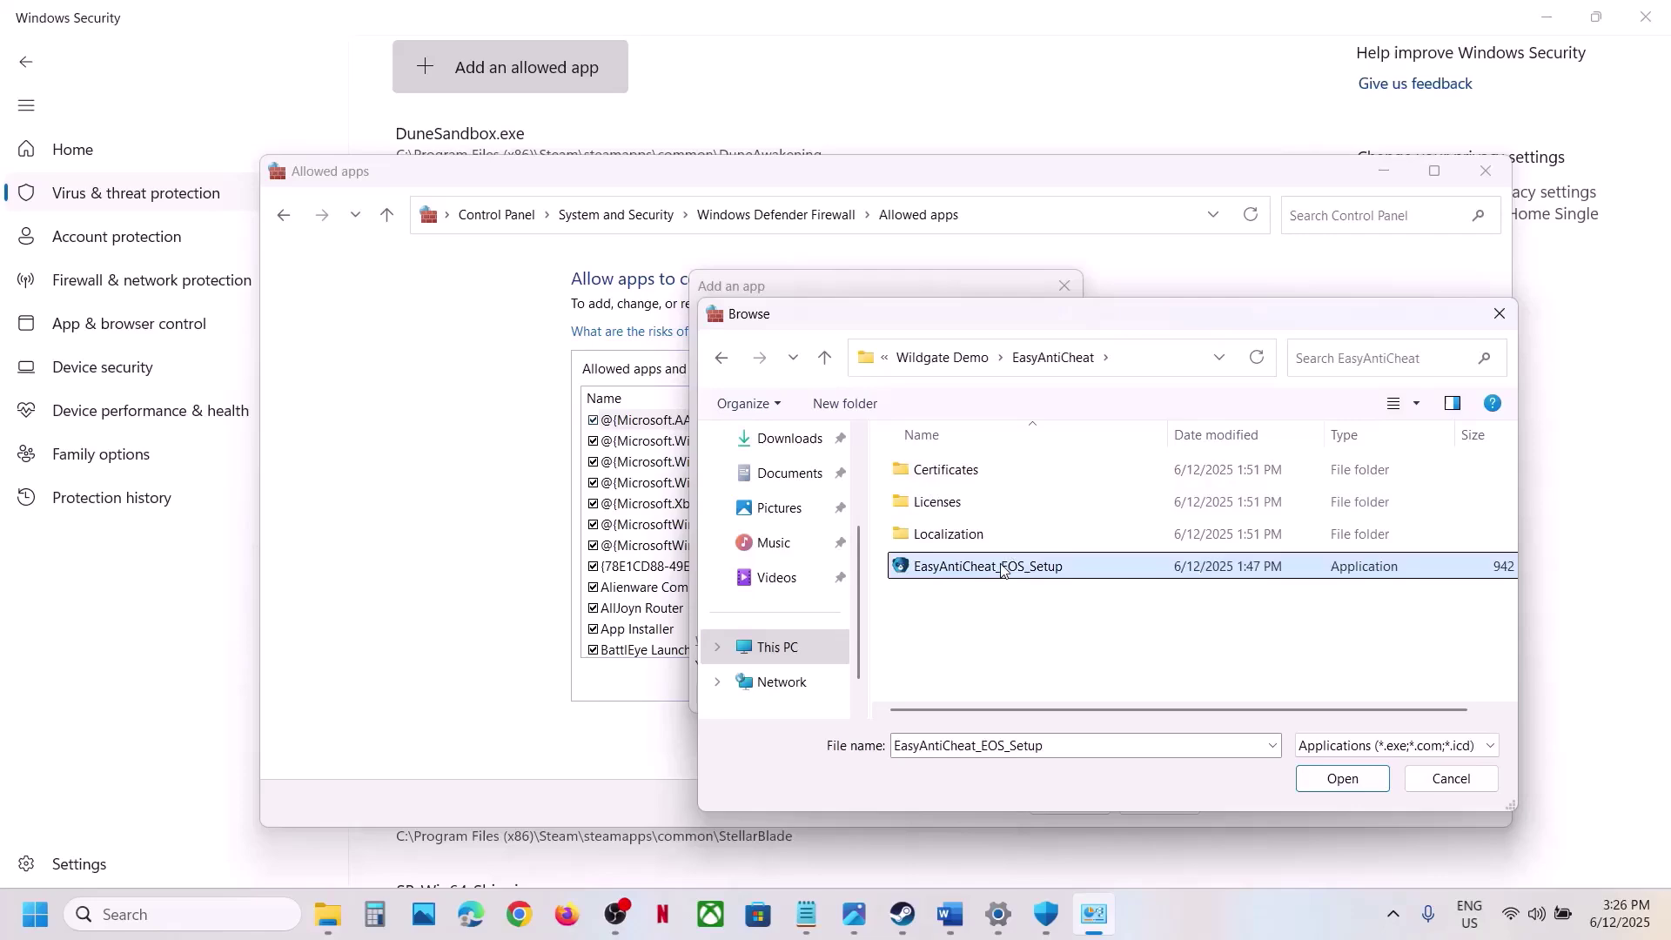
{"action": "left_click", "coordinate": [1340, 780]}
{"action": "left_click", "coordinate": [978, 690]}
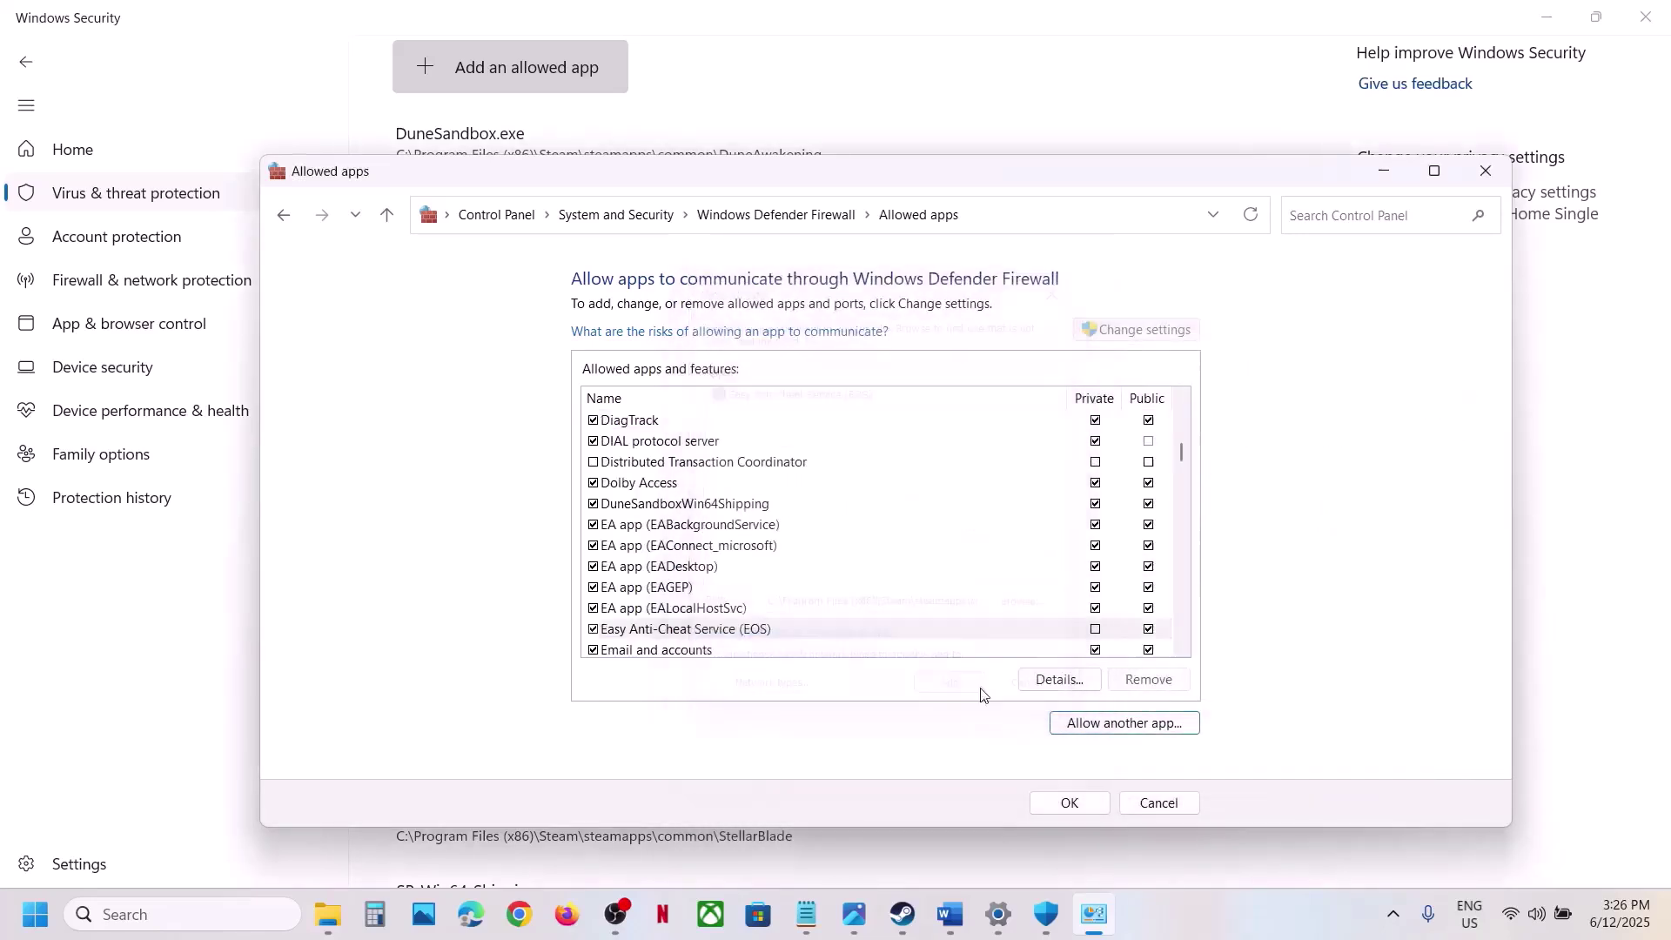
{"action": "left_click", "coordinate": [1069, 802]}
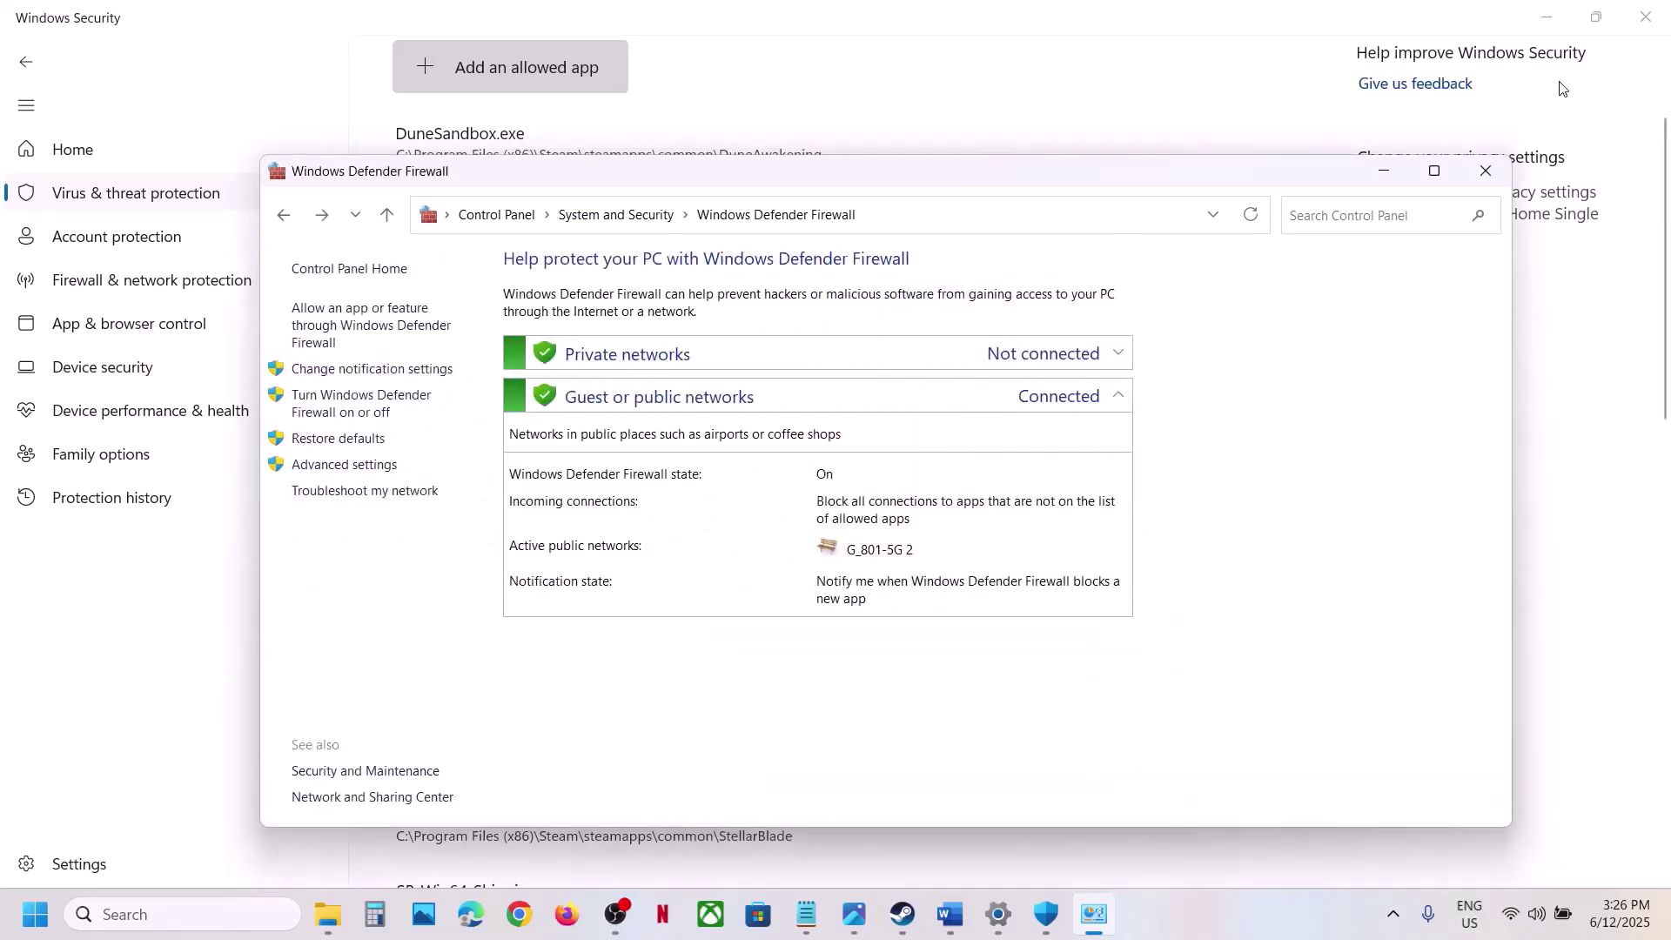
Close the firewall, Windows Security and Settings windows and read Step 4 in the Word document.
{"action": "left_click", "coordinate": [1485, 170]}
{"action": "left_click", "coordinate": [1644, 17]}
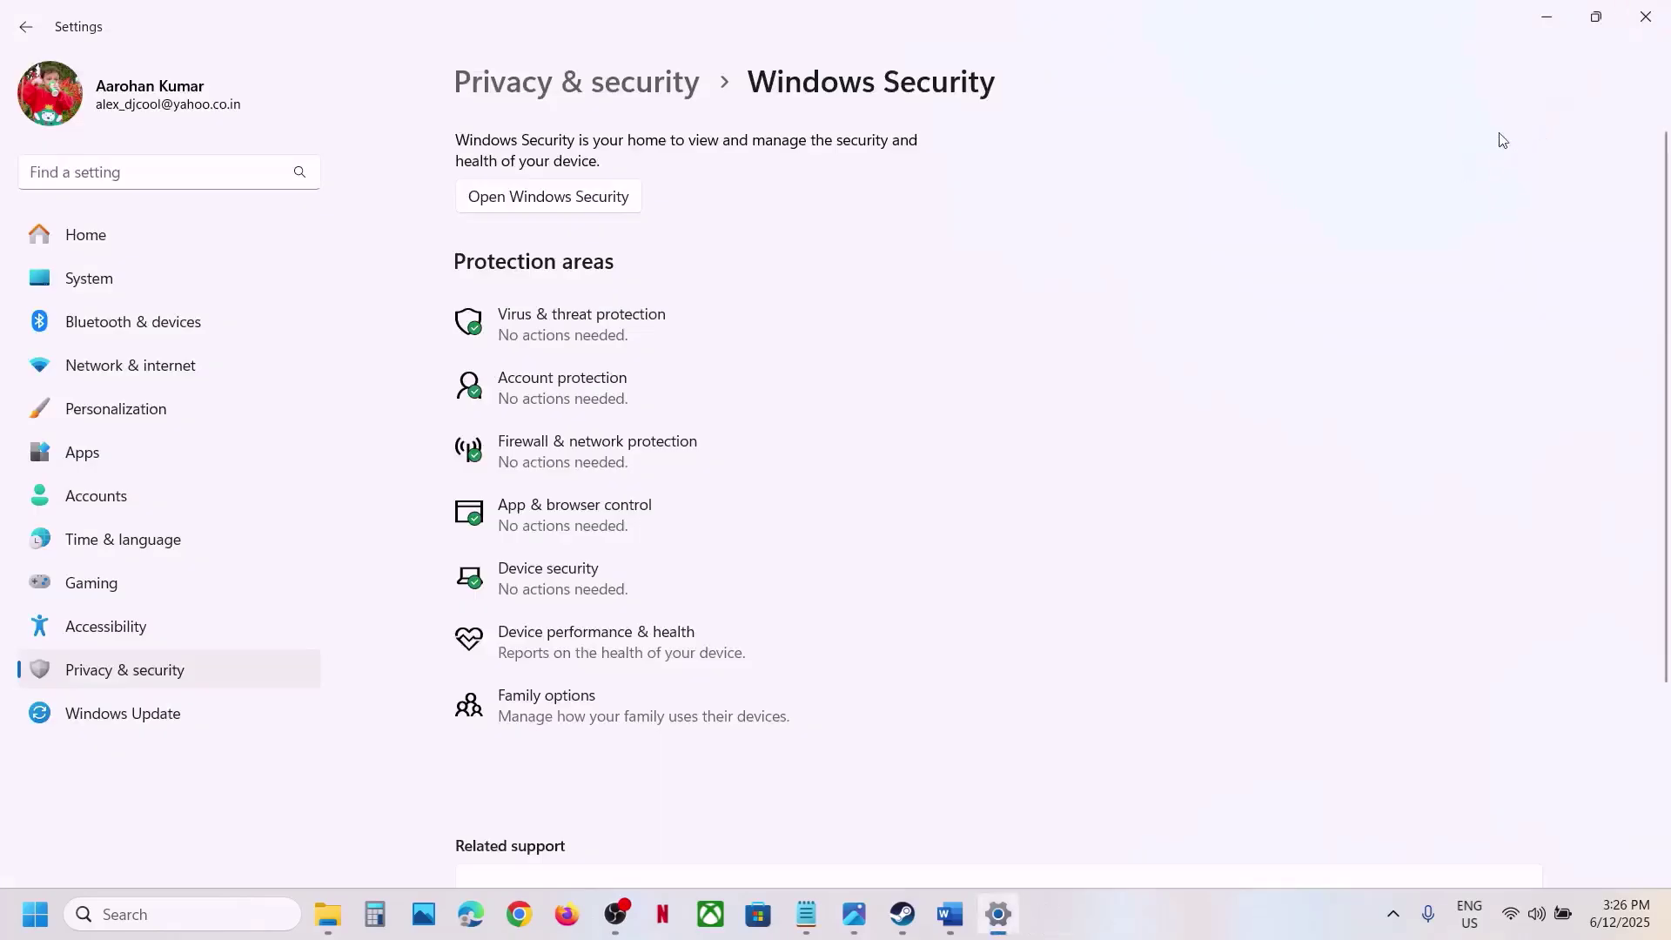
{"action": "left_click", "coordinate": [1647, 17]}
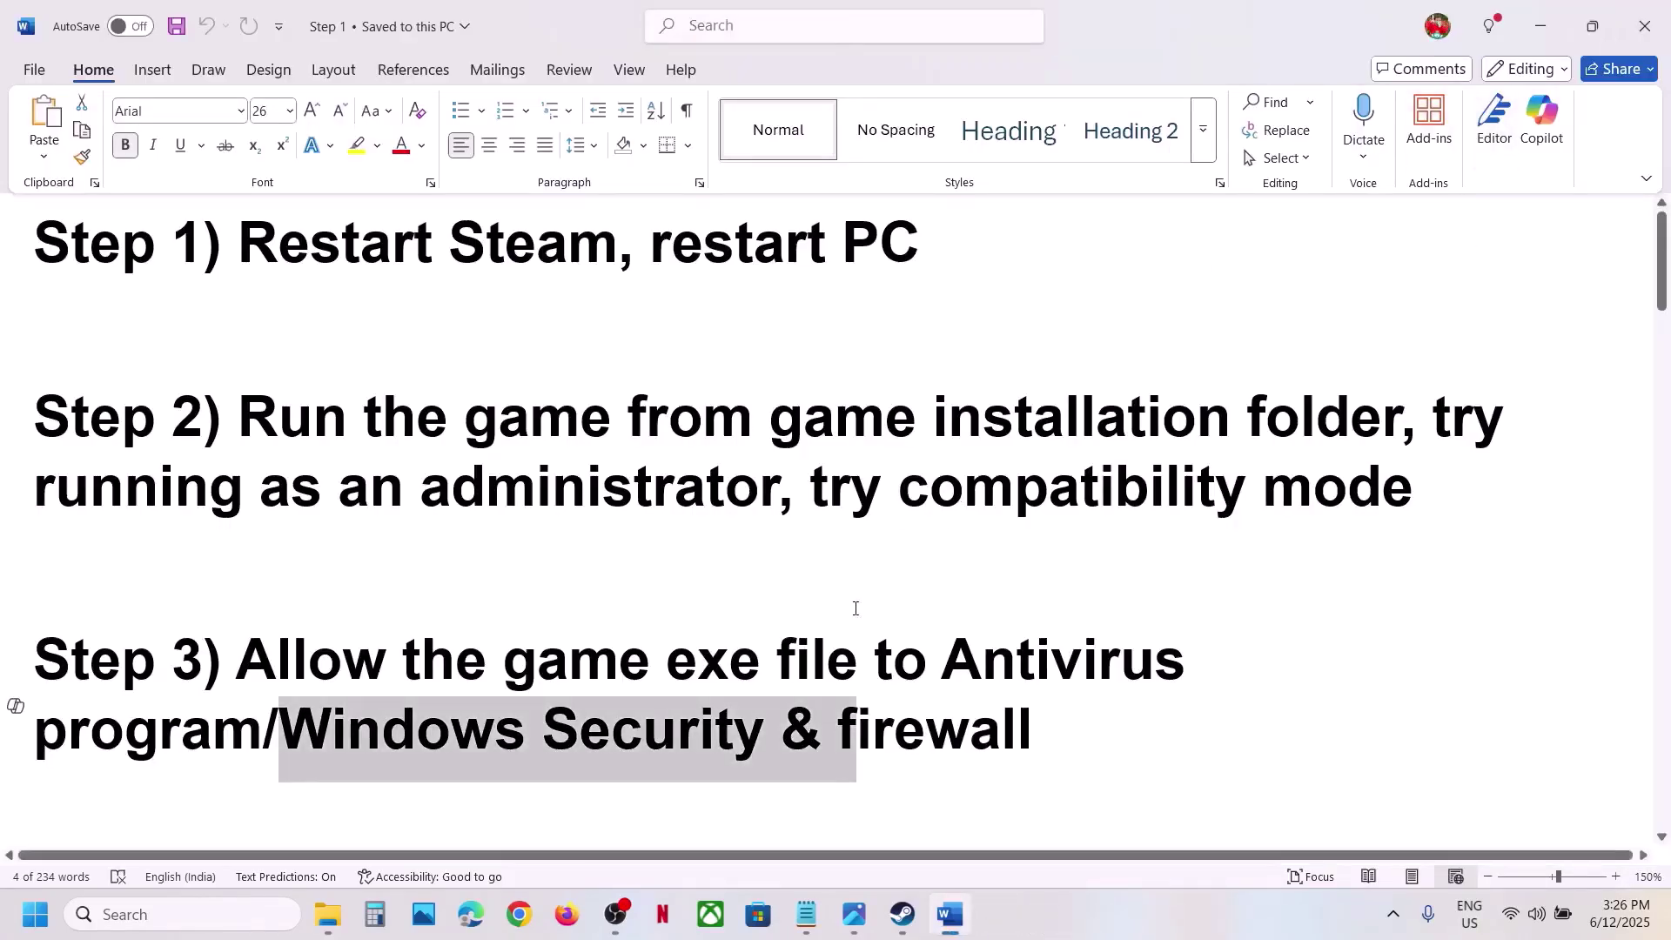
{"action": "scroll", "coordinate": [856, 608], "scroll_direction": "down", "scroll_amount": 3}
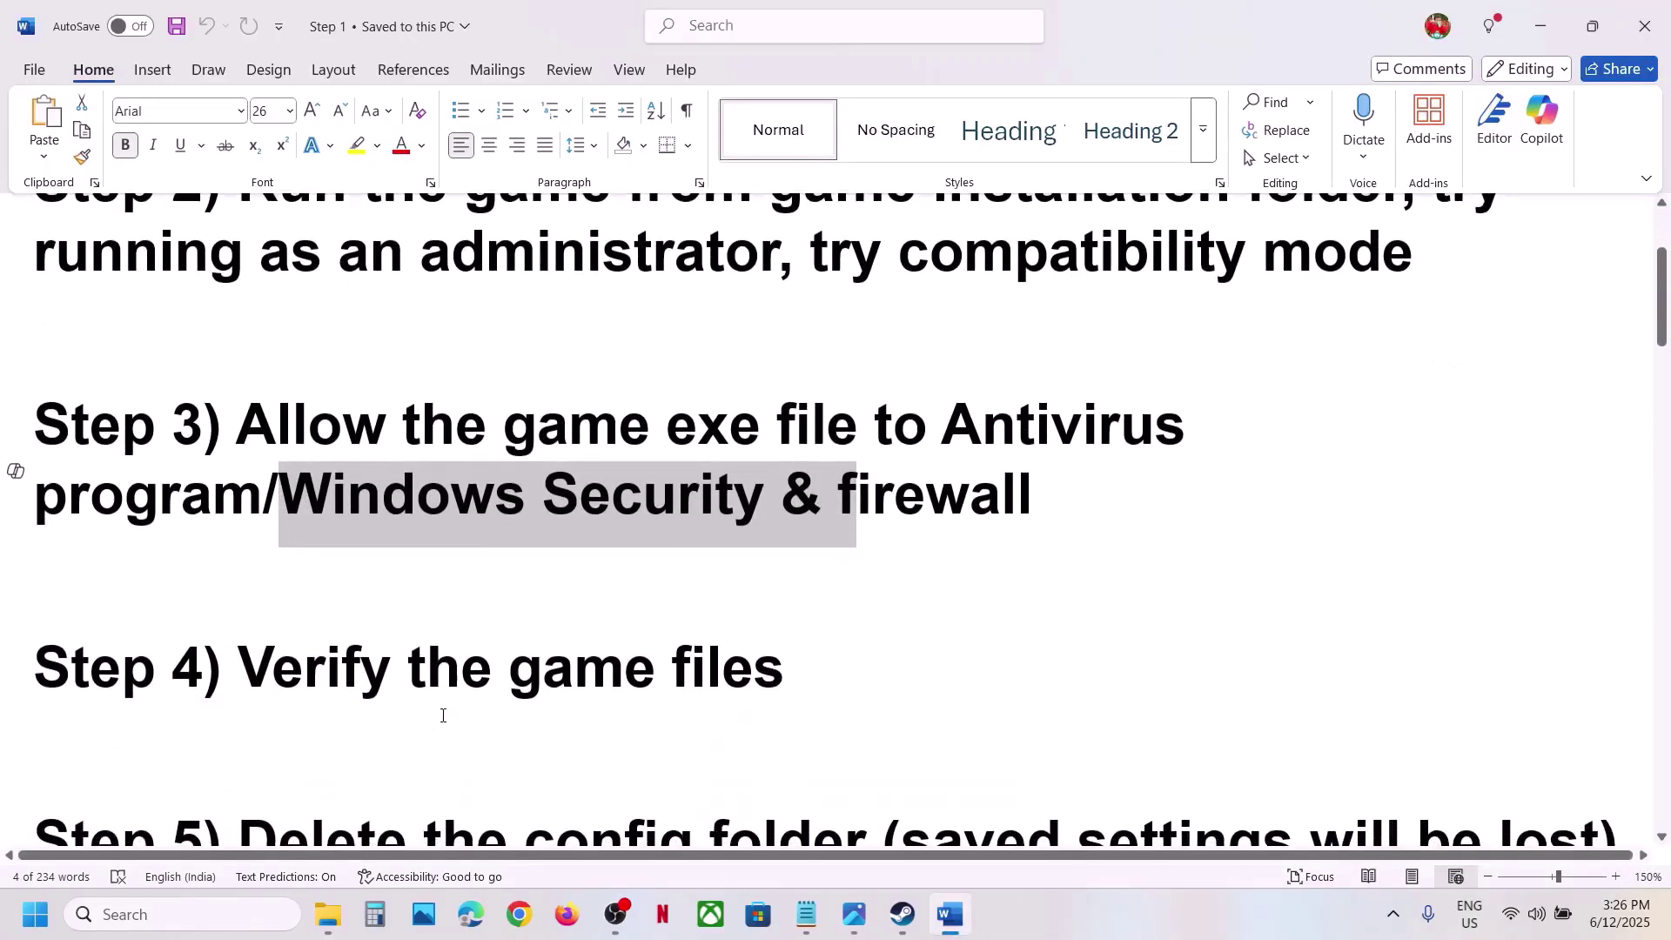
Switch to Steam and view the file verification option in the installed files properties of Wildgate - Open Beta.
{"action": "left_click", "coordinate": [902, 914]}
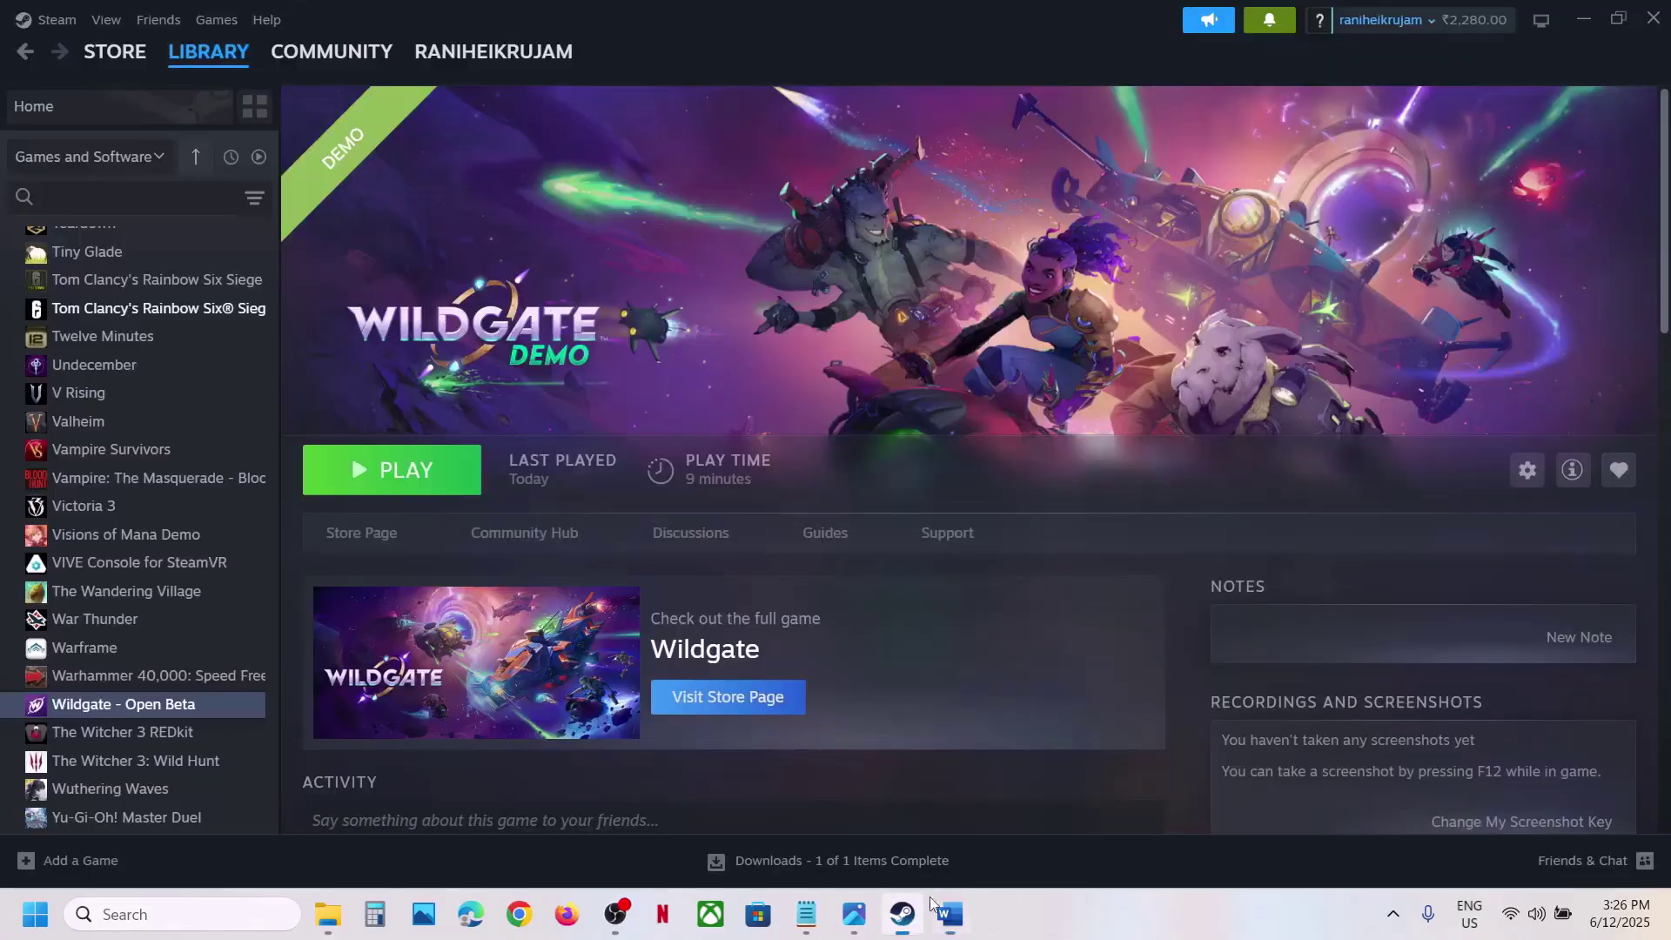
{"action": "right_click", "coordinate": [95, 714]}
{"action": "left_click", "coordinate": [143, 682]}
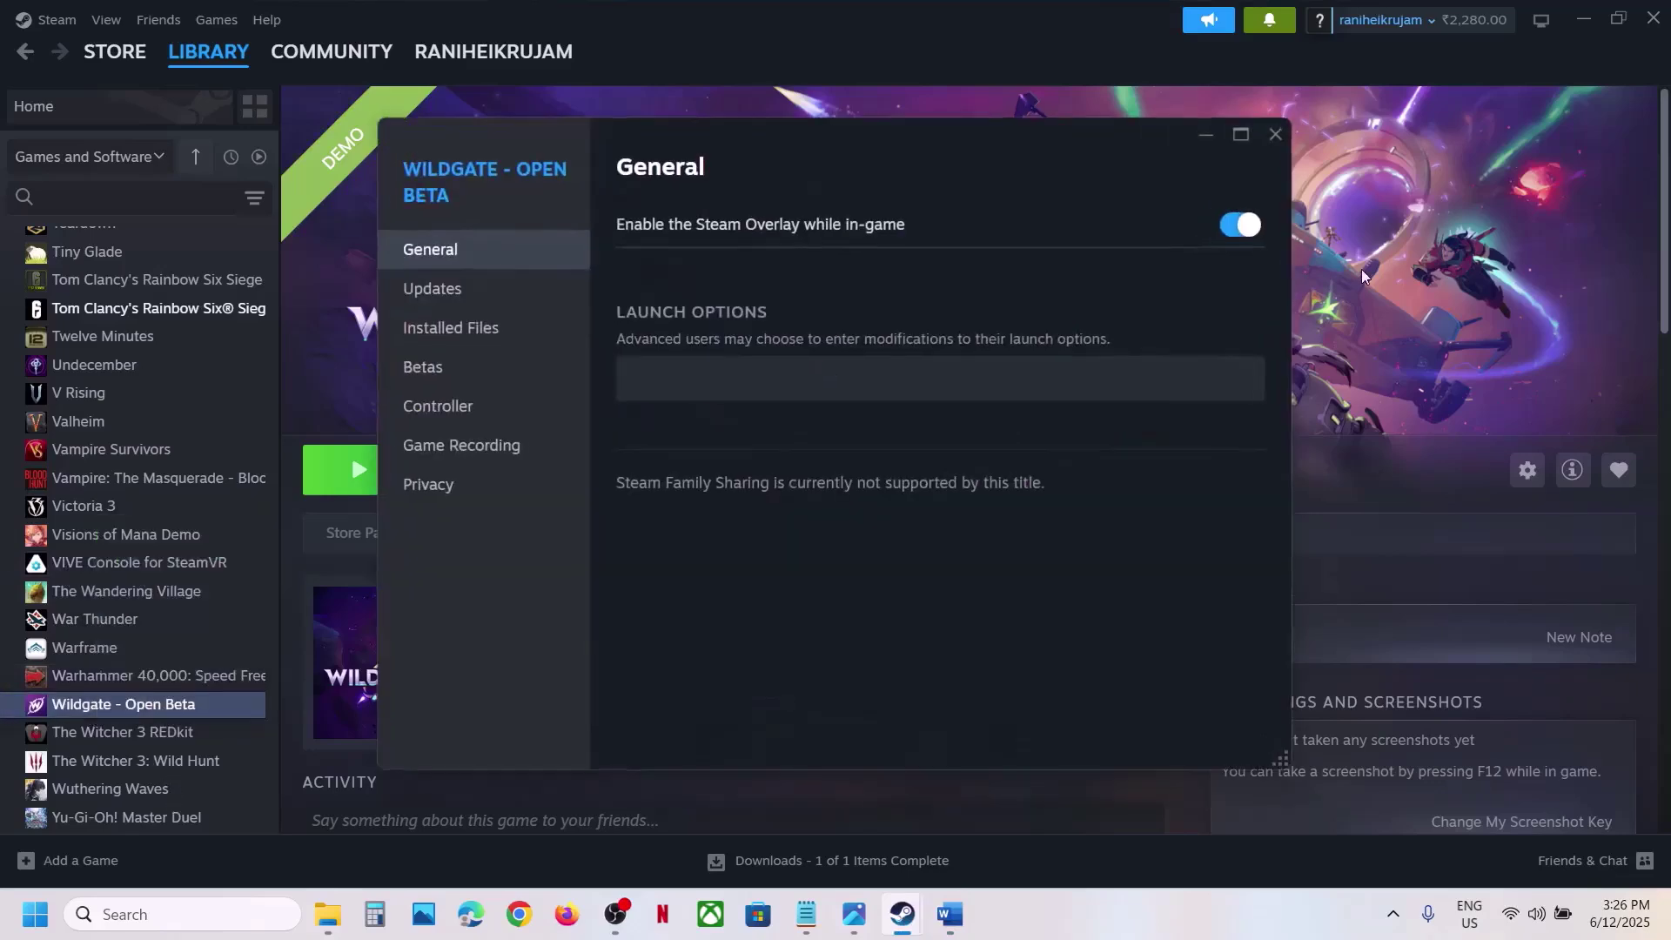
{"action": "left_click", "coordinate": [521, 344]}
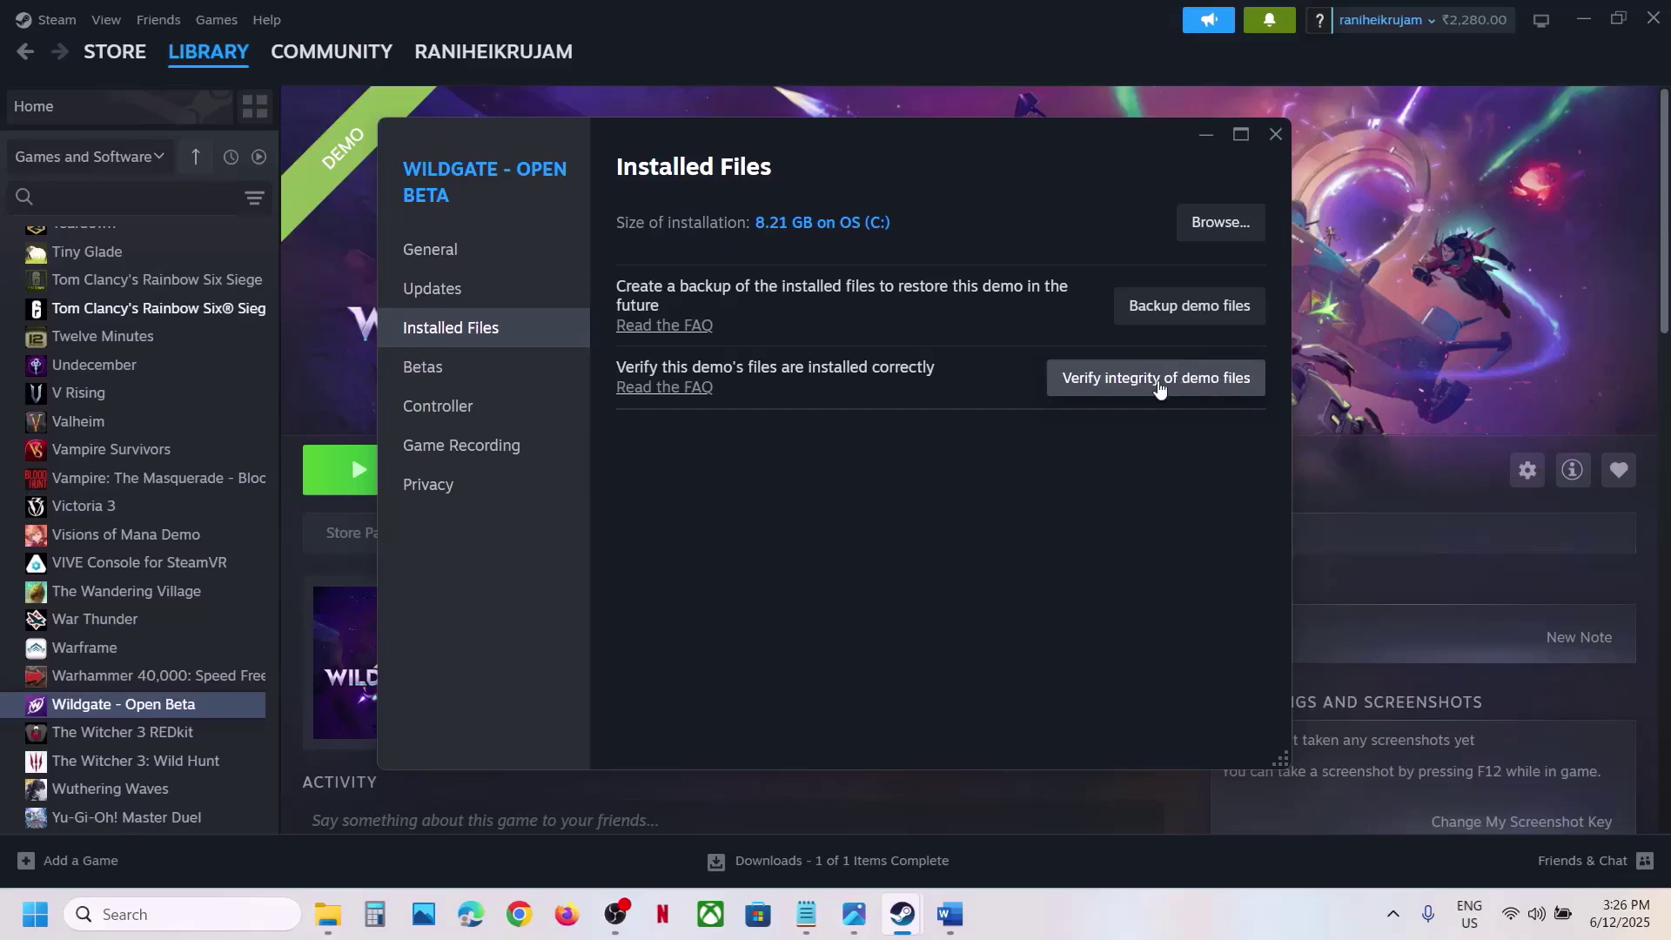
{"action": "left_click", "coordinate": [1275, 136]}
Switch back to the Word document and read Step 5 about deleting the config folder.
{"action": "left_click", "coordinate": [947, 918]}
{"action": "scroll", "coordinate": [859, 571], "scroll_direction": "down", "scroll_amount": 2}
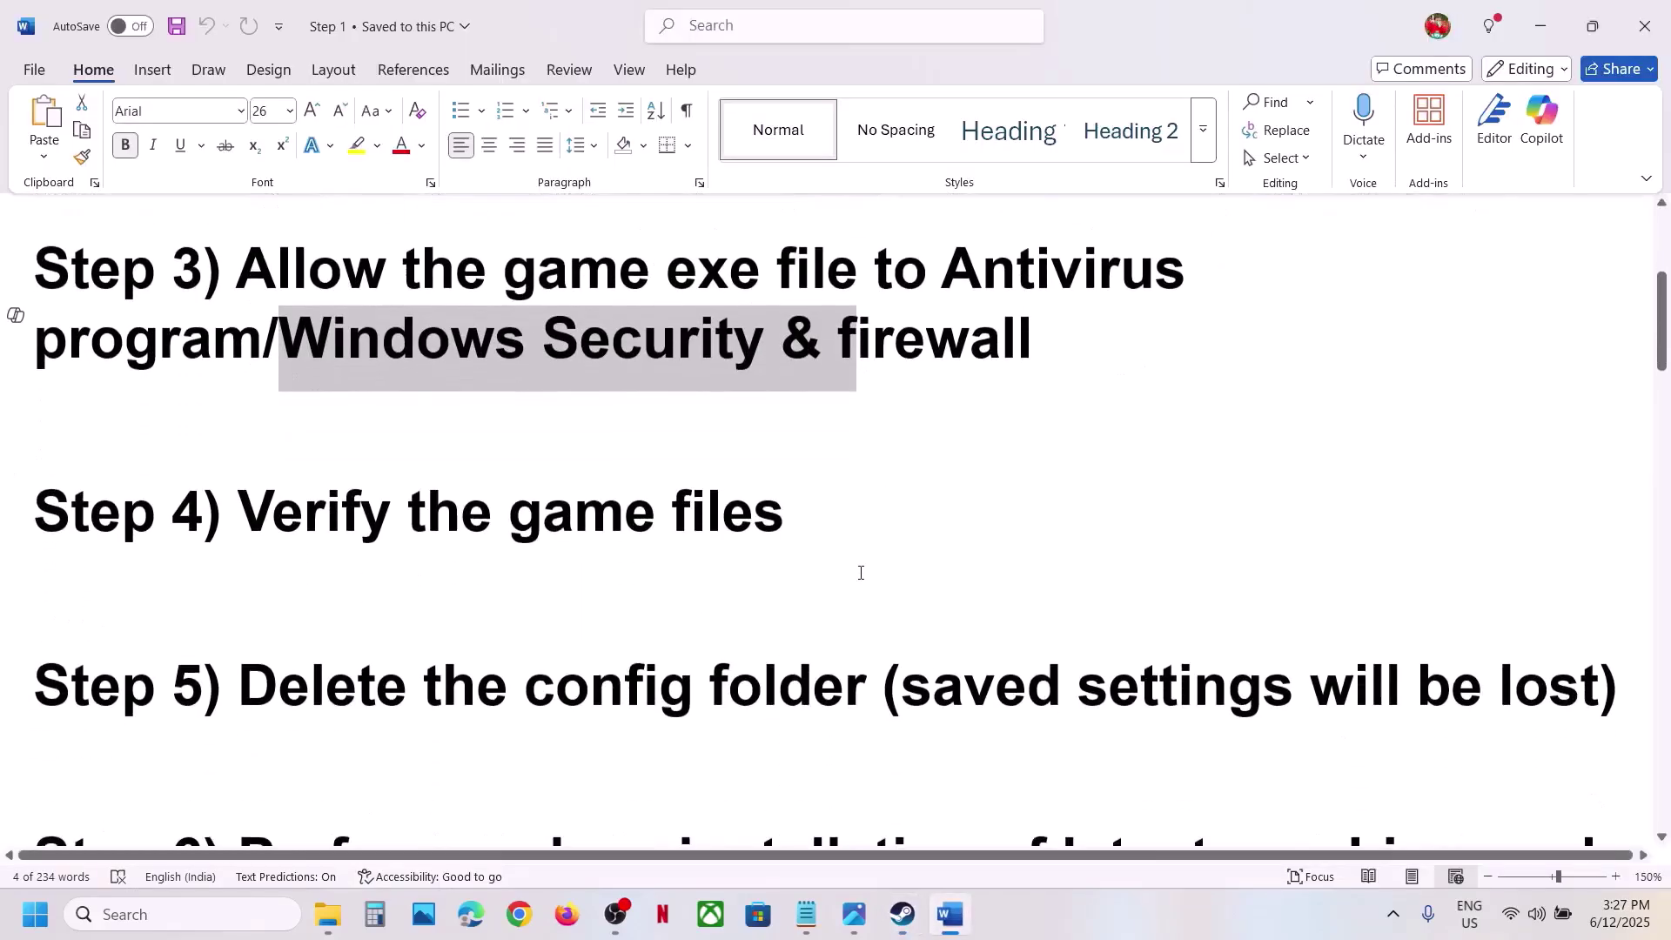
{"action": "left_click_drag", "start_coordinate": [202, 687], "coordinate": [880, 689]}
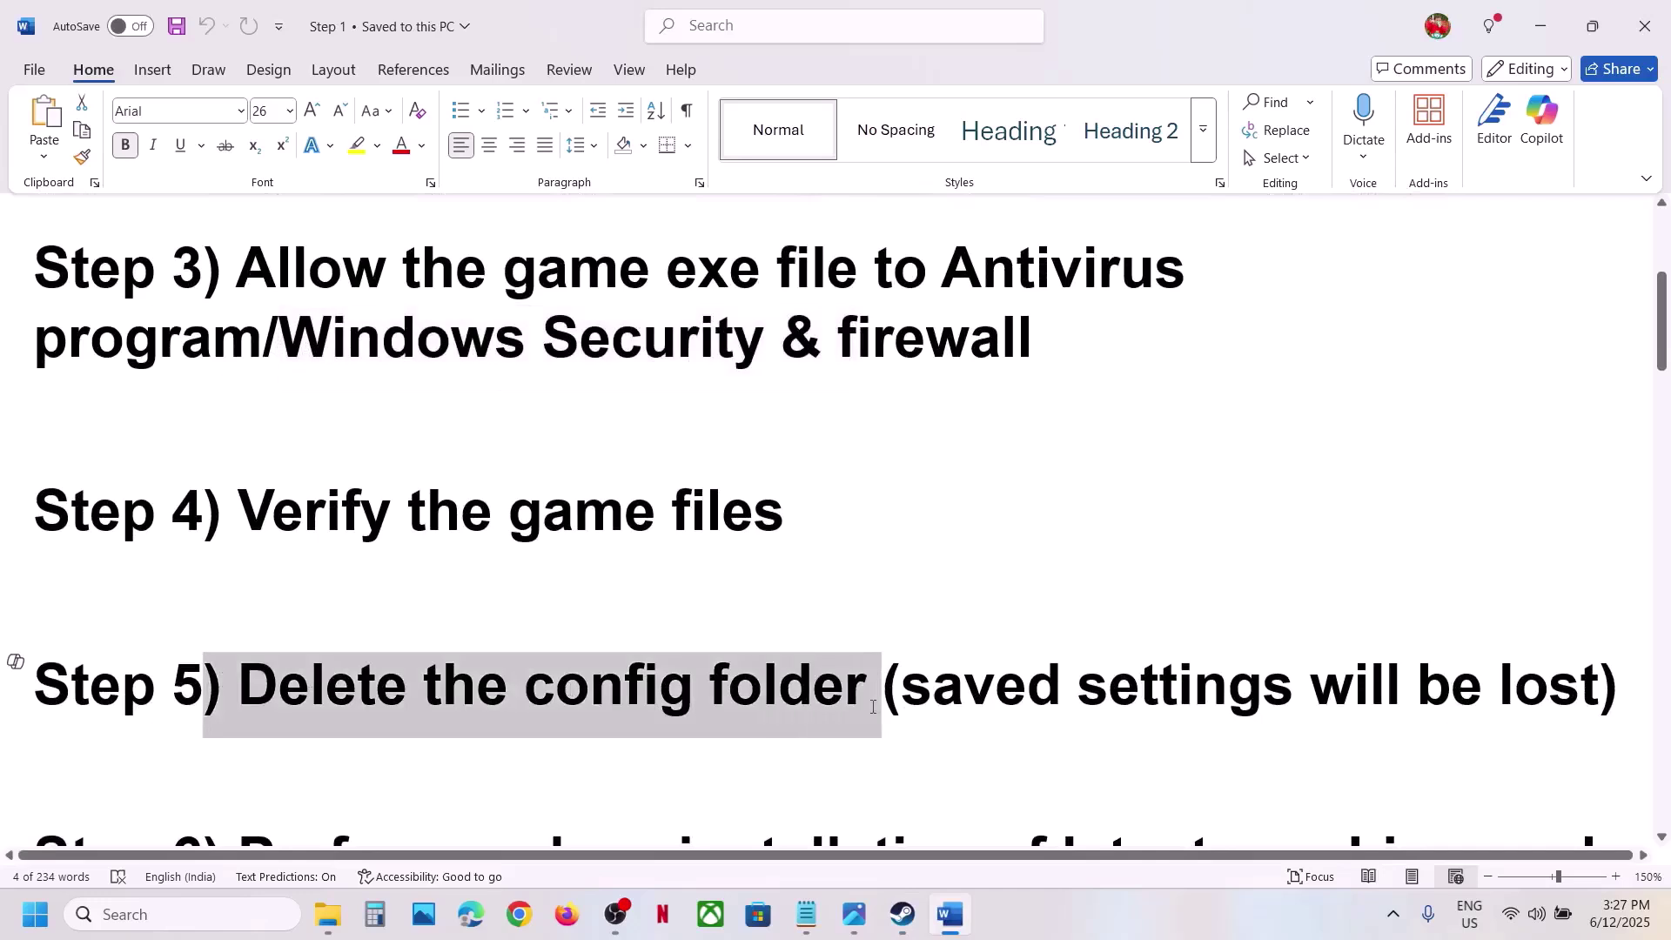
{"action": "left_click", "coordinate": [1031, 717]}
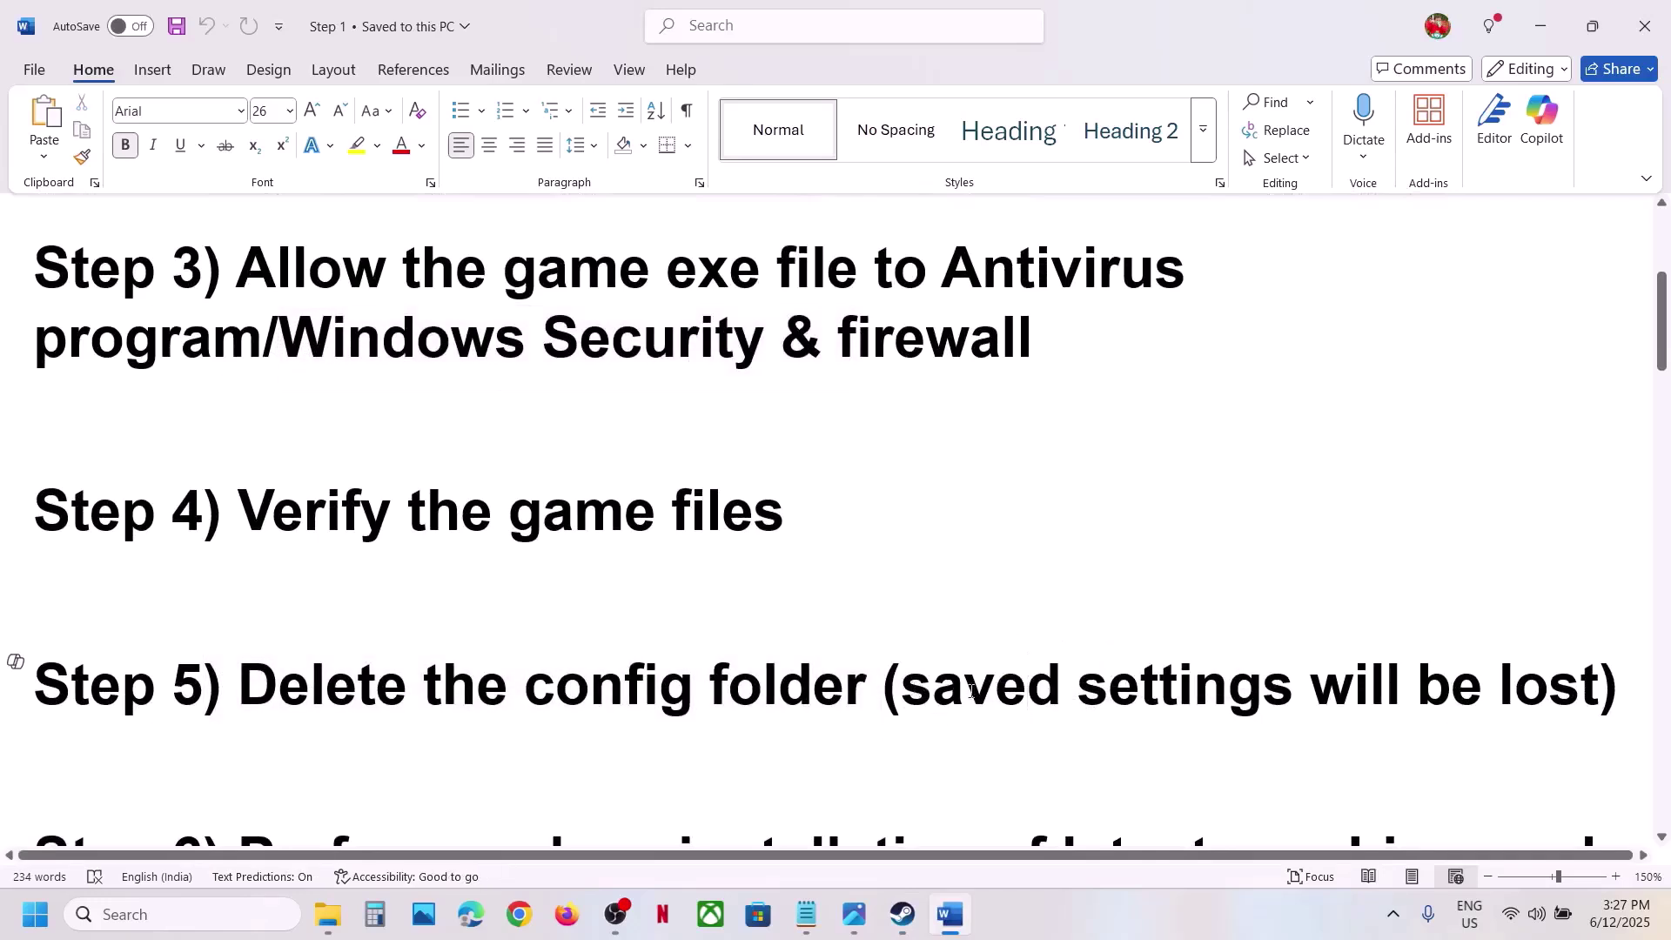
{"action": "left_click_drag", "start_coordinate": [1032, 718], "coordinate": [1636, 696]}
{"action": "left_click", "coordinate": [777, 644]}
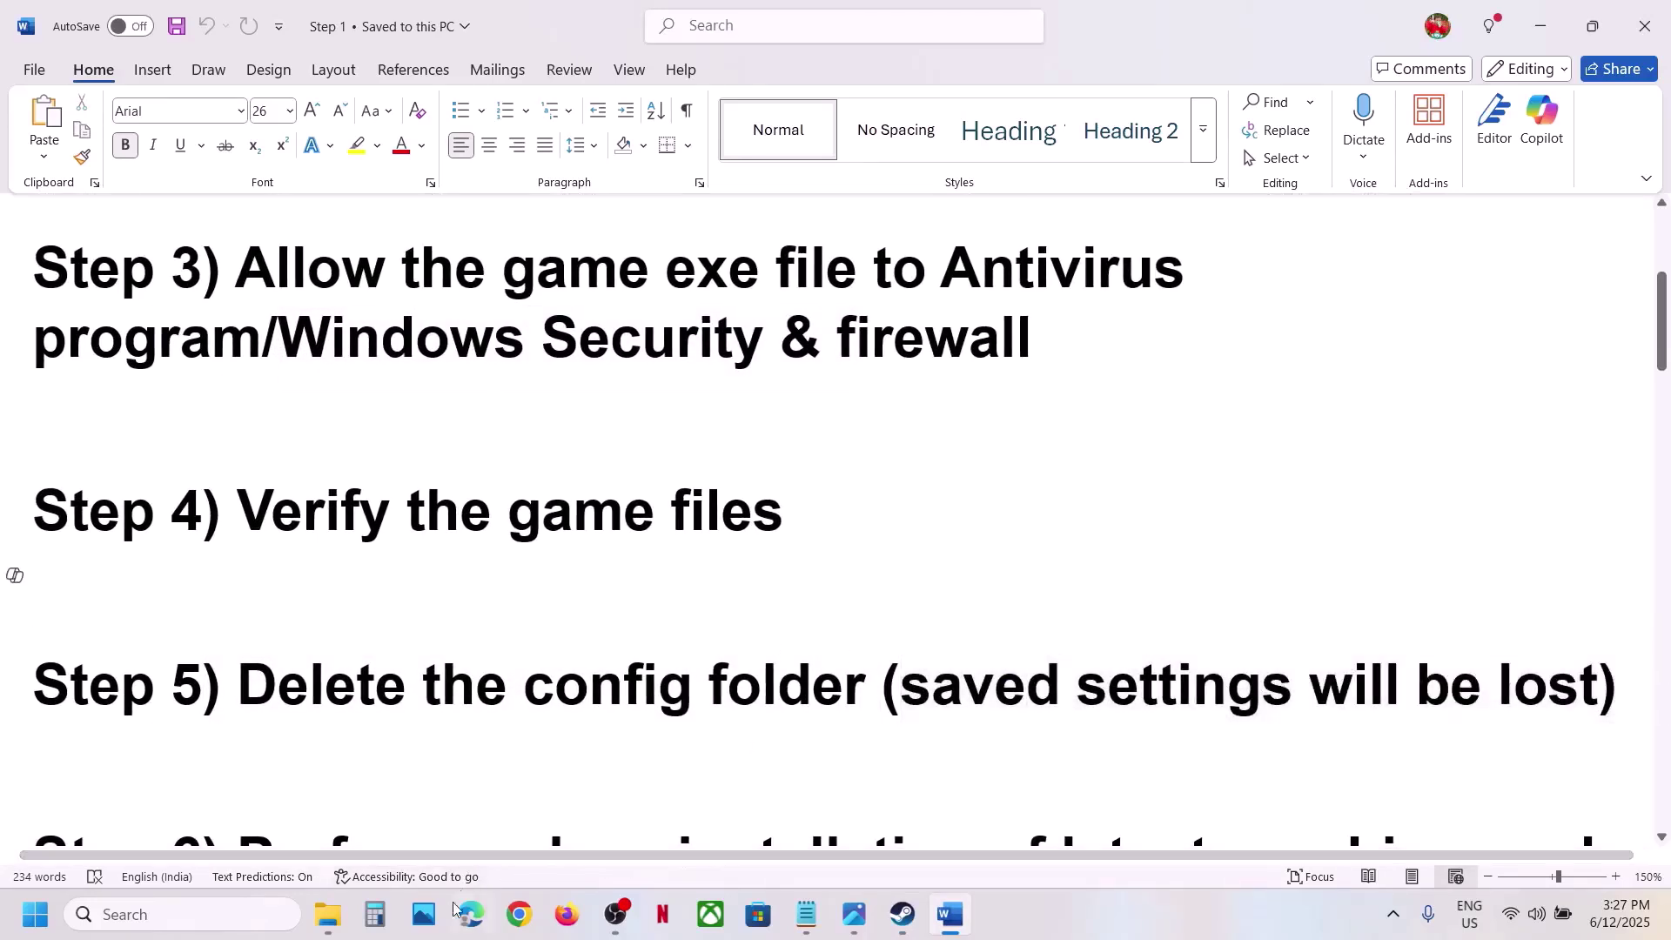
Switch to File Explorer and open the Test user folder under C:\Users.
{"action": "mouse_move", "coordinate": [341, 924]}
{"action": "left_click", "coordinate": [439, 836]}
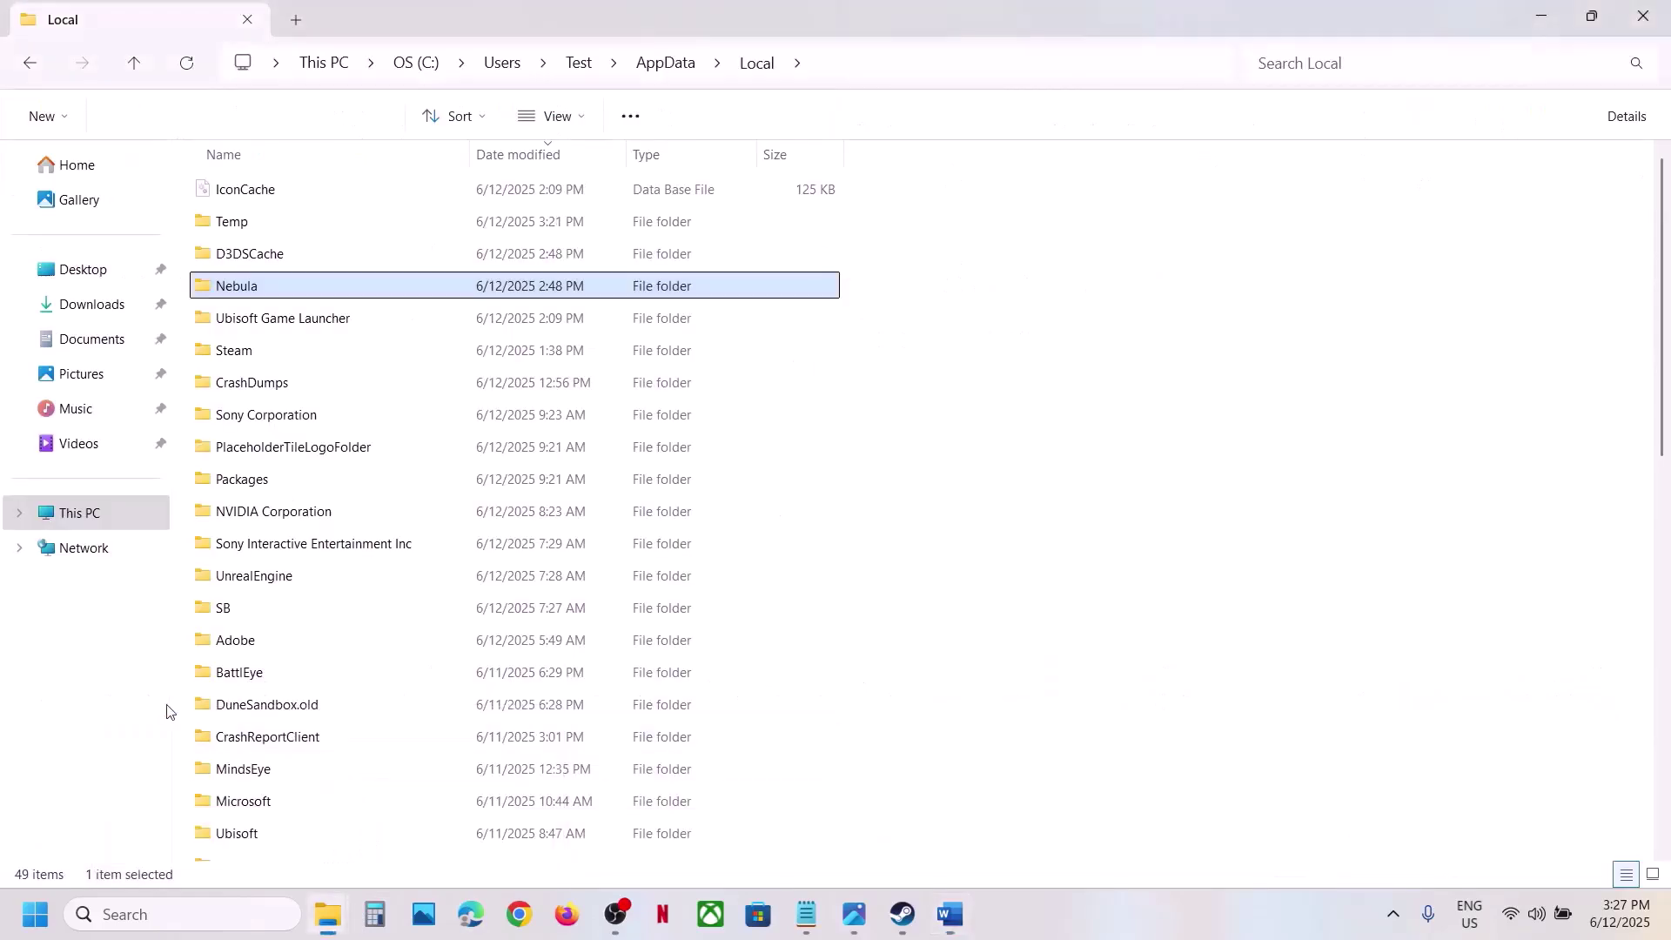
{"action": "left_click", "coordinate": [101, 522]}
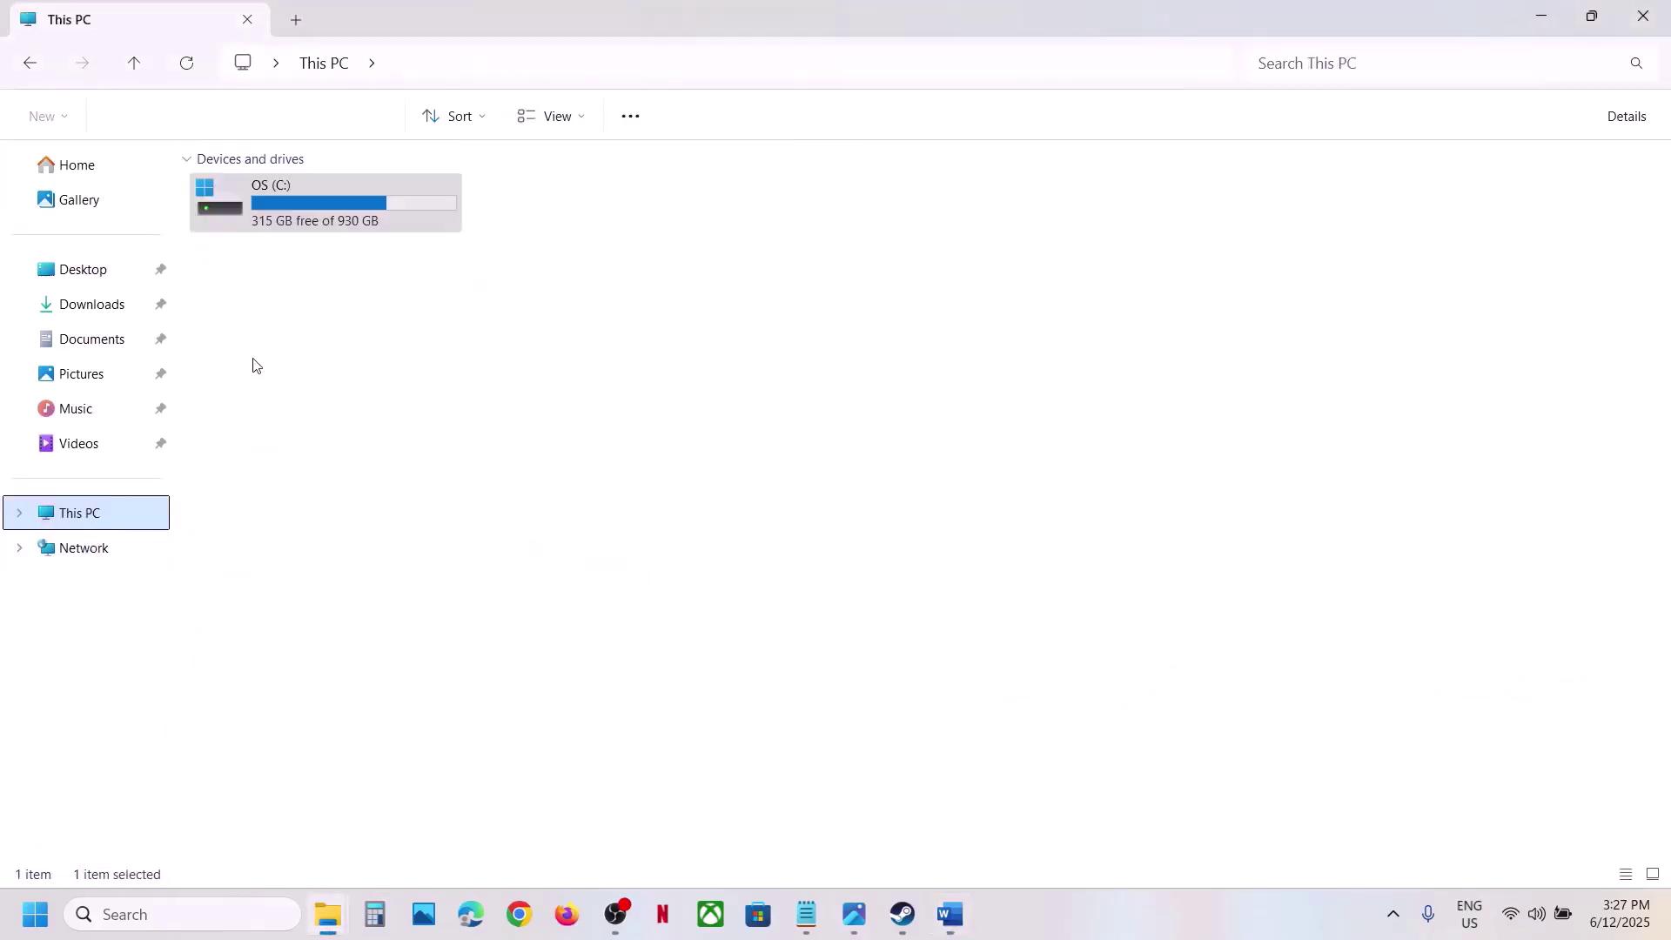
{"action": "double_click", "coordinate": [341, 186]}
{"action": "double_click", "coordinate": [284, 607]}
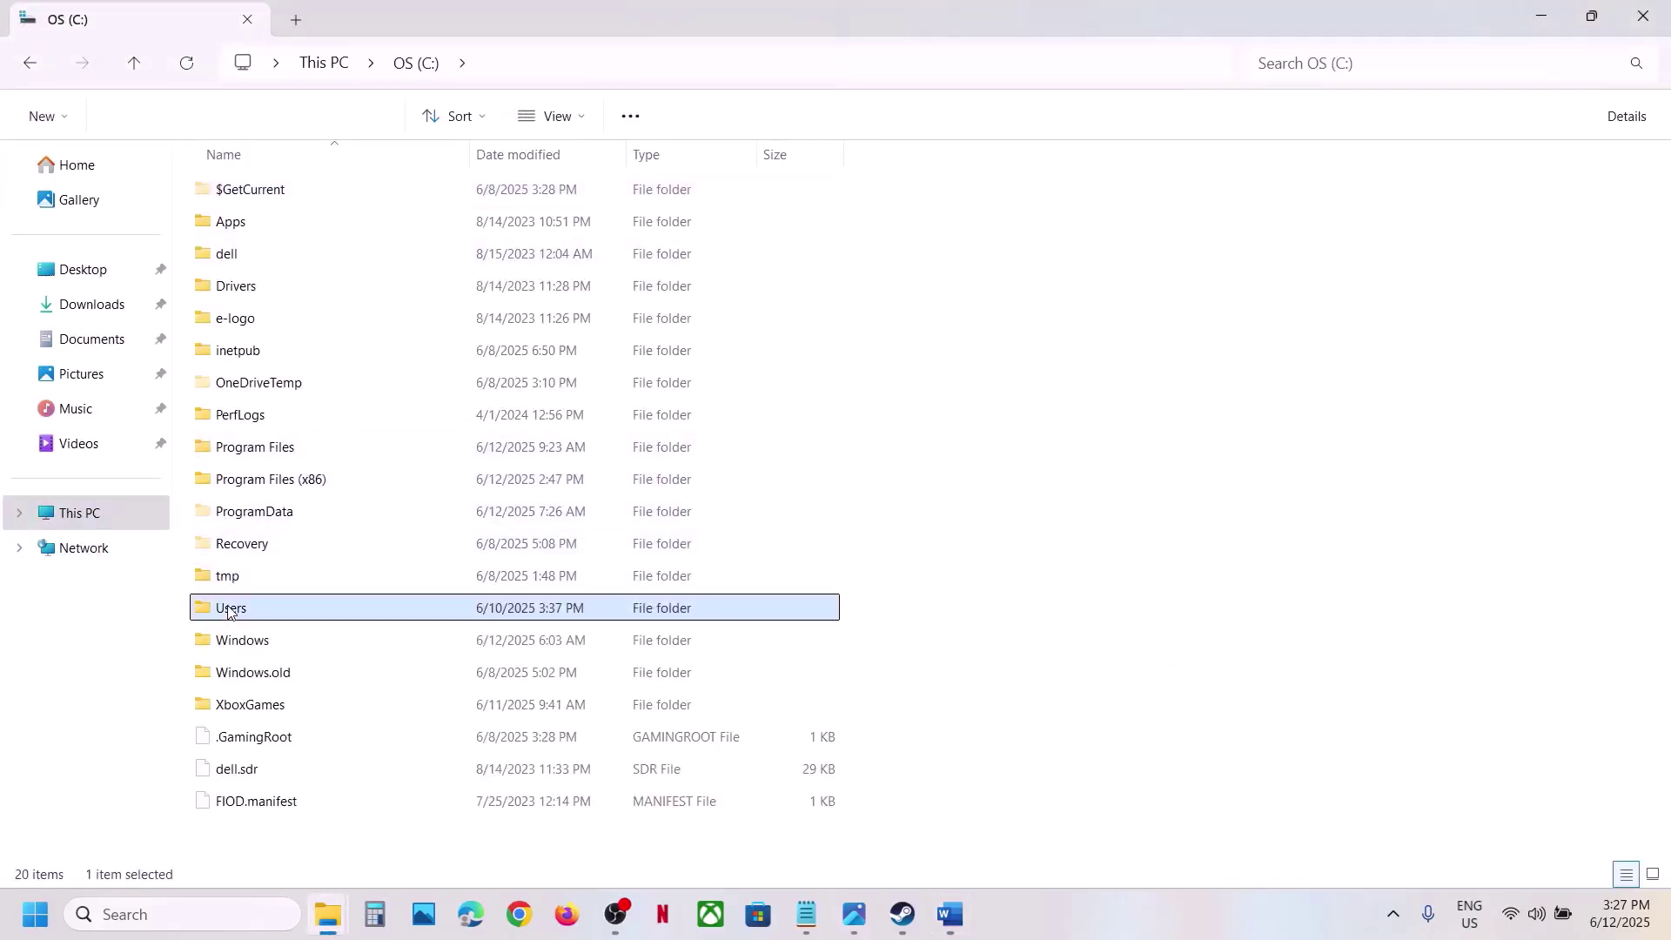
{"action": "left_click", "coordinate": [261, 193]}
{"action": "double_click", "coordinate": [295, 188]}
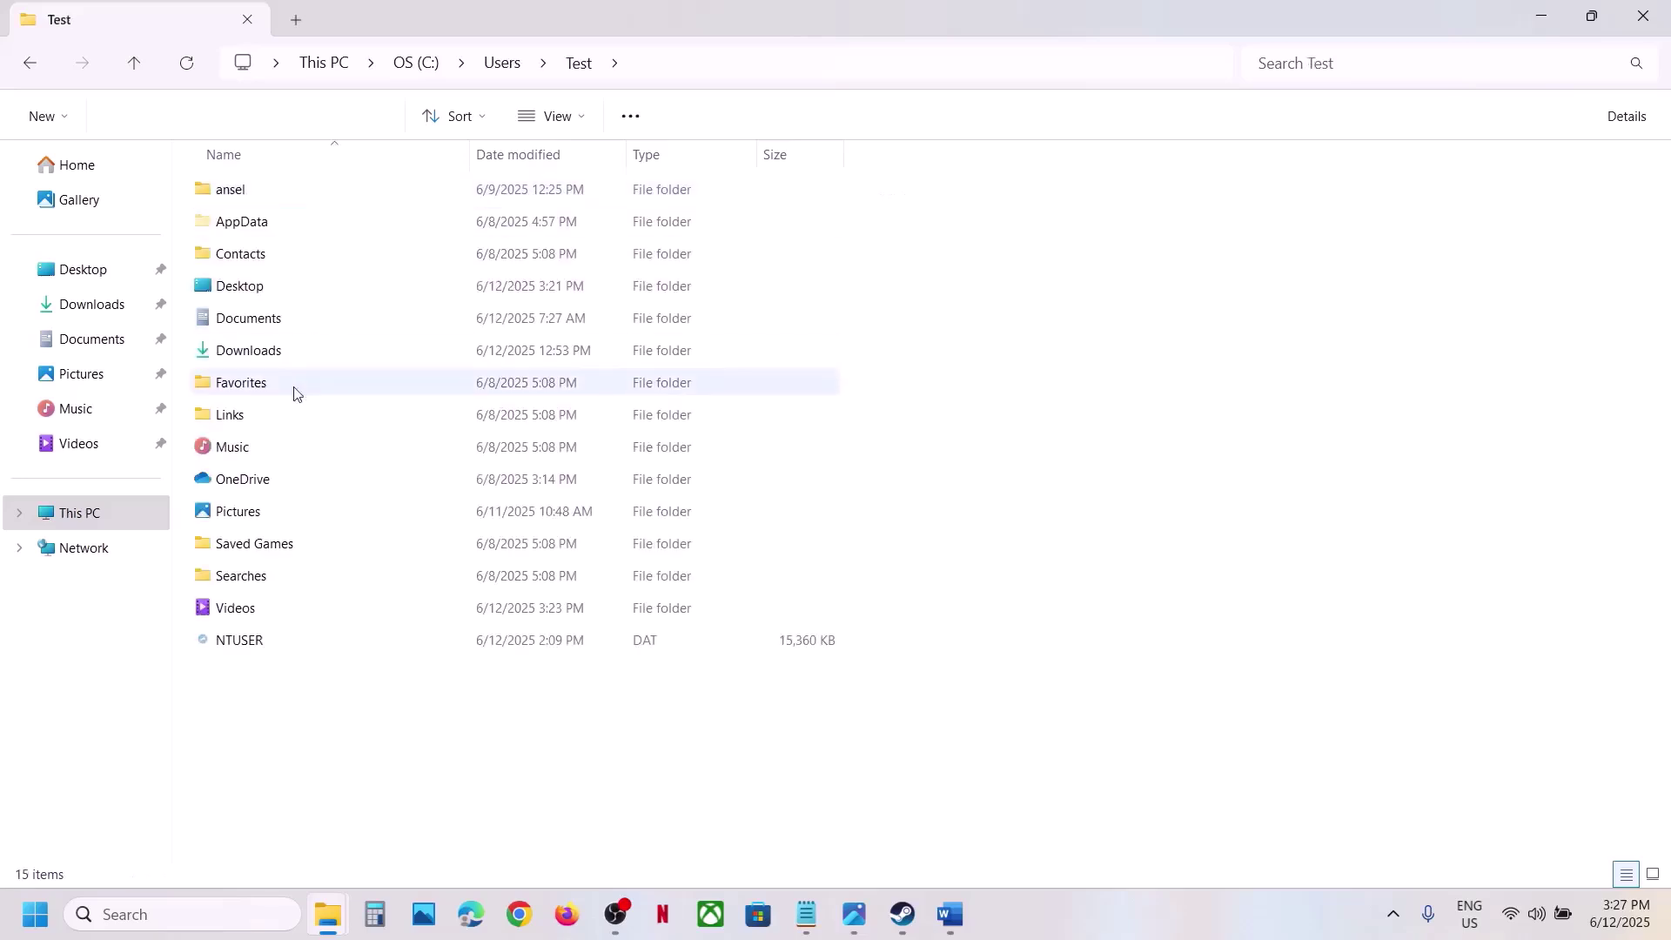
Check in the view options whether hidden items are shown, and select the AppData folder.
{"action": "left_click", "coordinate": [250, 229]}
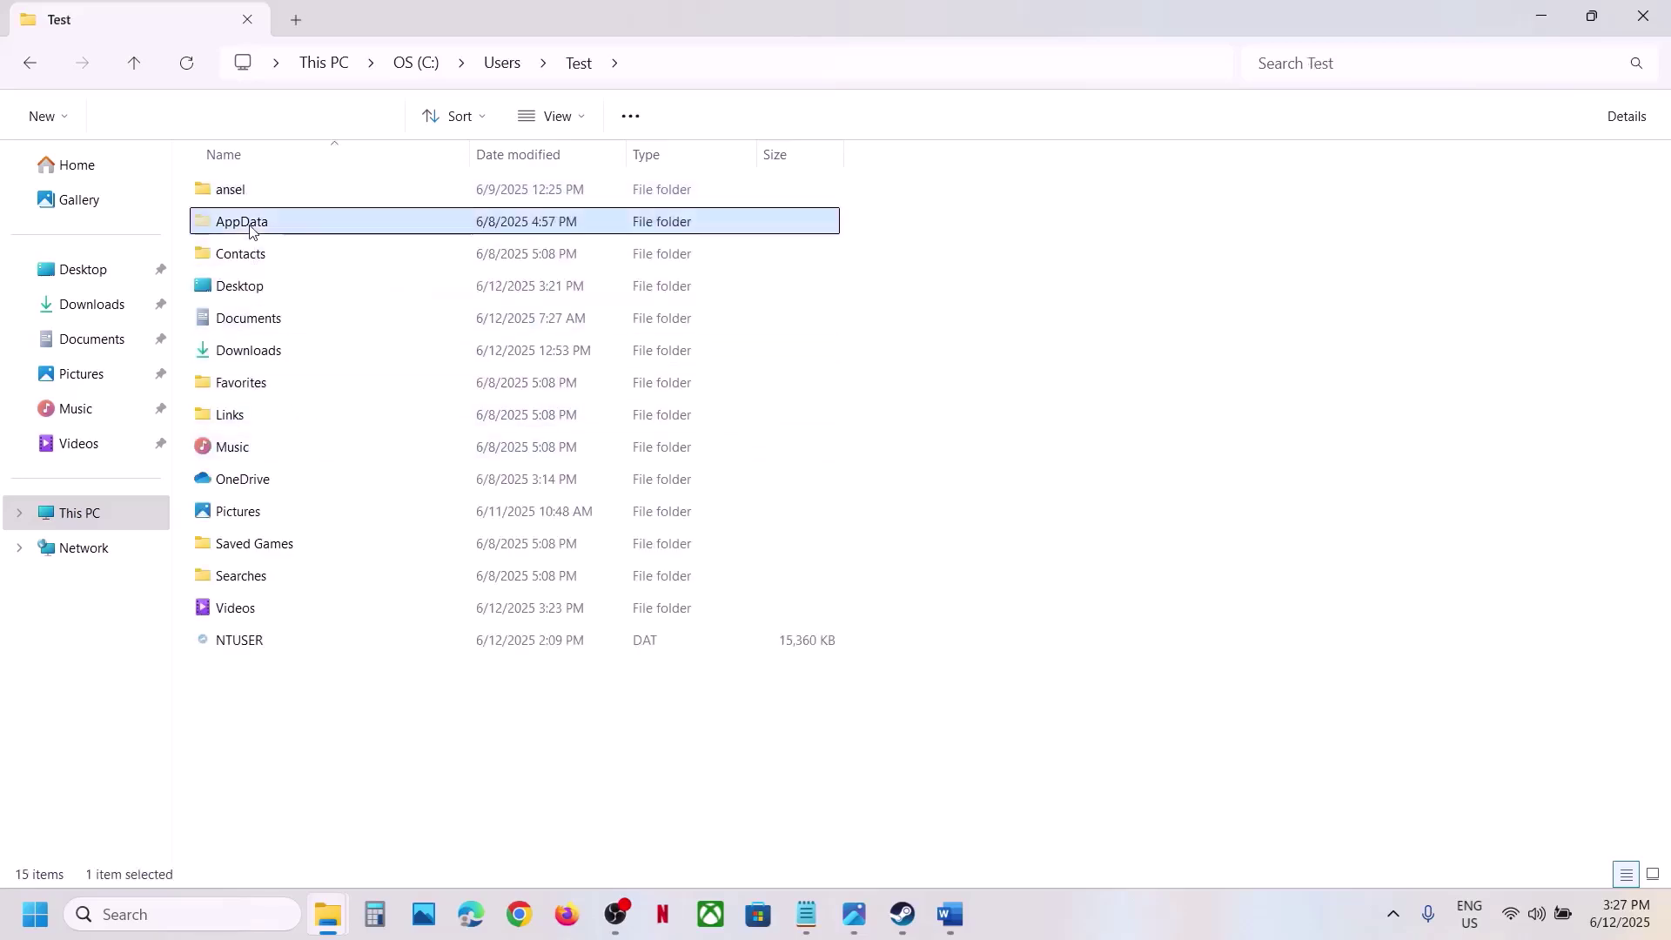
{"action": "left_click", "coordinate": [576, 122]}
{"action": "mouse_move", "coordinate": [549, 523]}
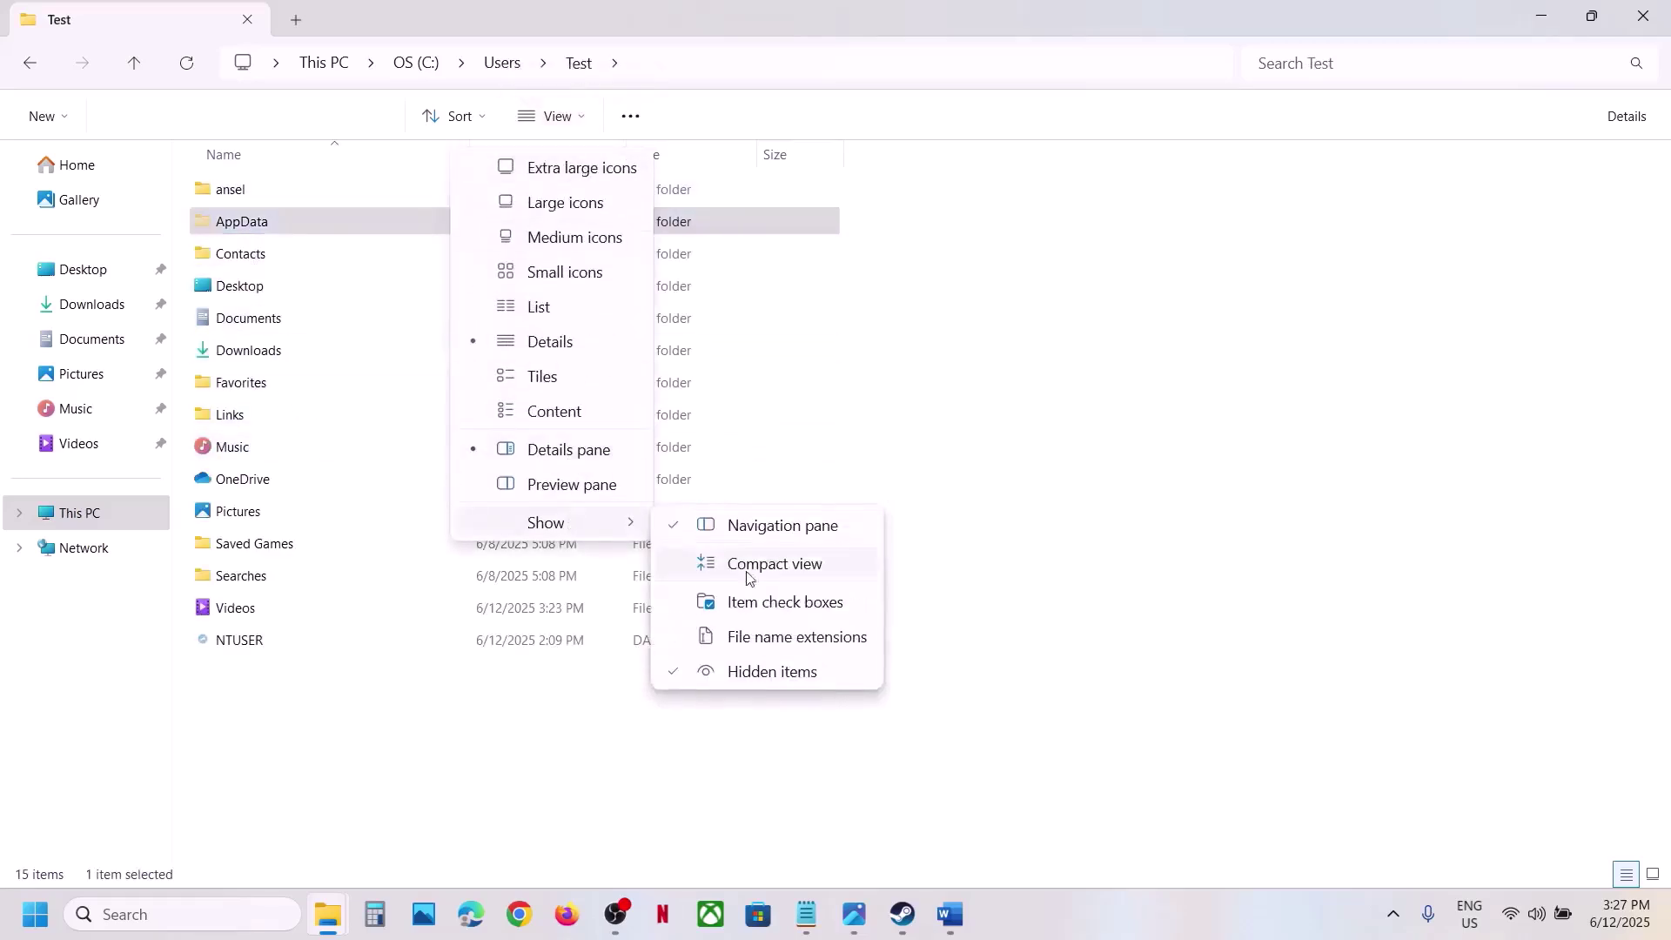
{"action": "left_click", "coordinate": [314, 223]}
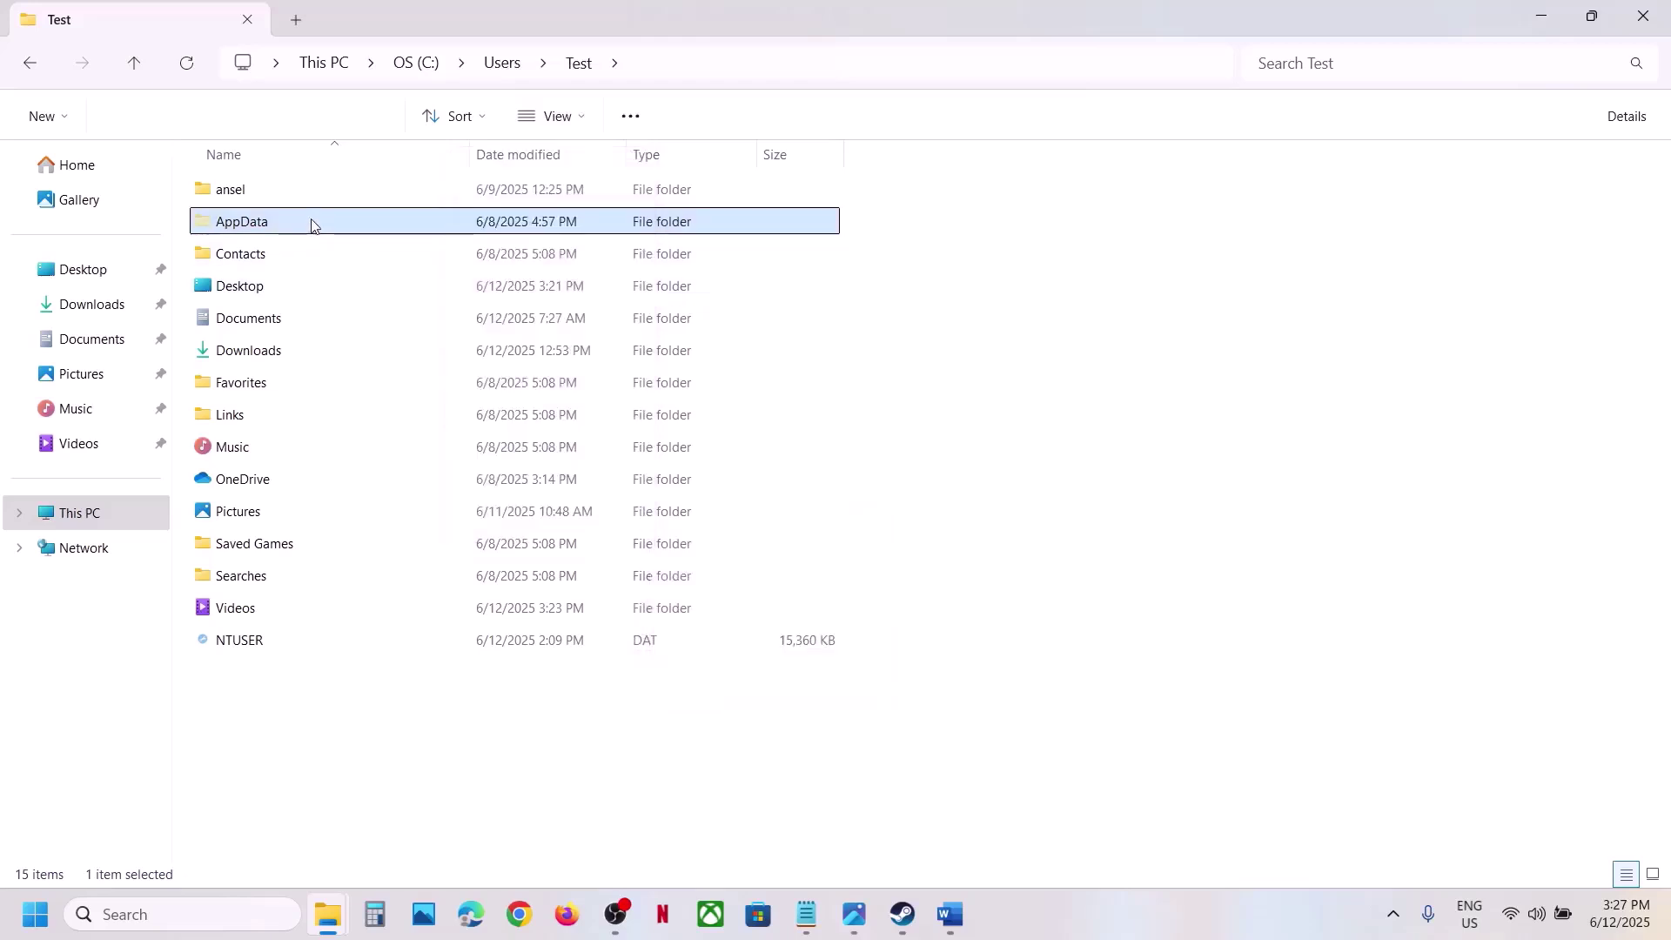
Open the Saved folder of Nebula inside AppData\Local.
{"action": "double_click", "coordinate": [314, 224]}
{"action": "double_click", "coordinate": [279, 193]}
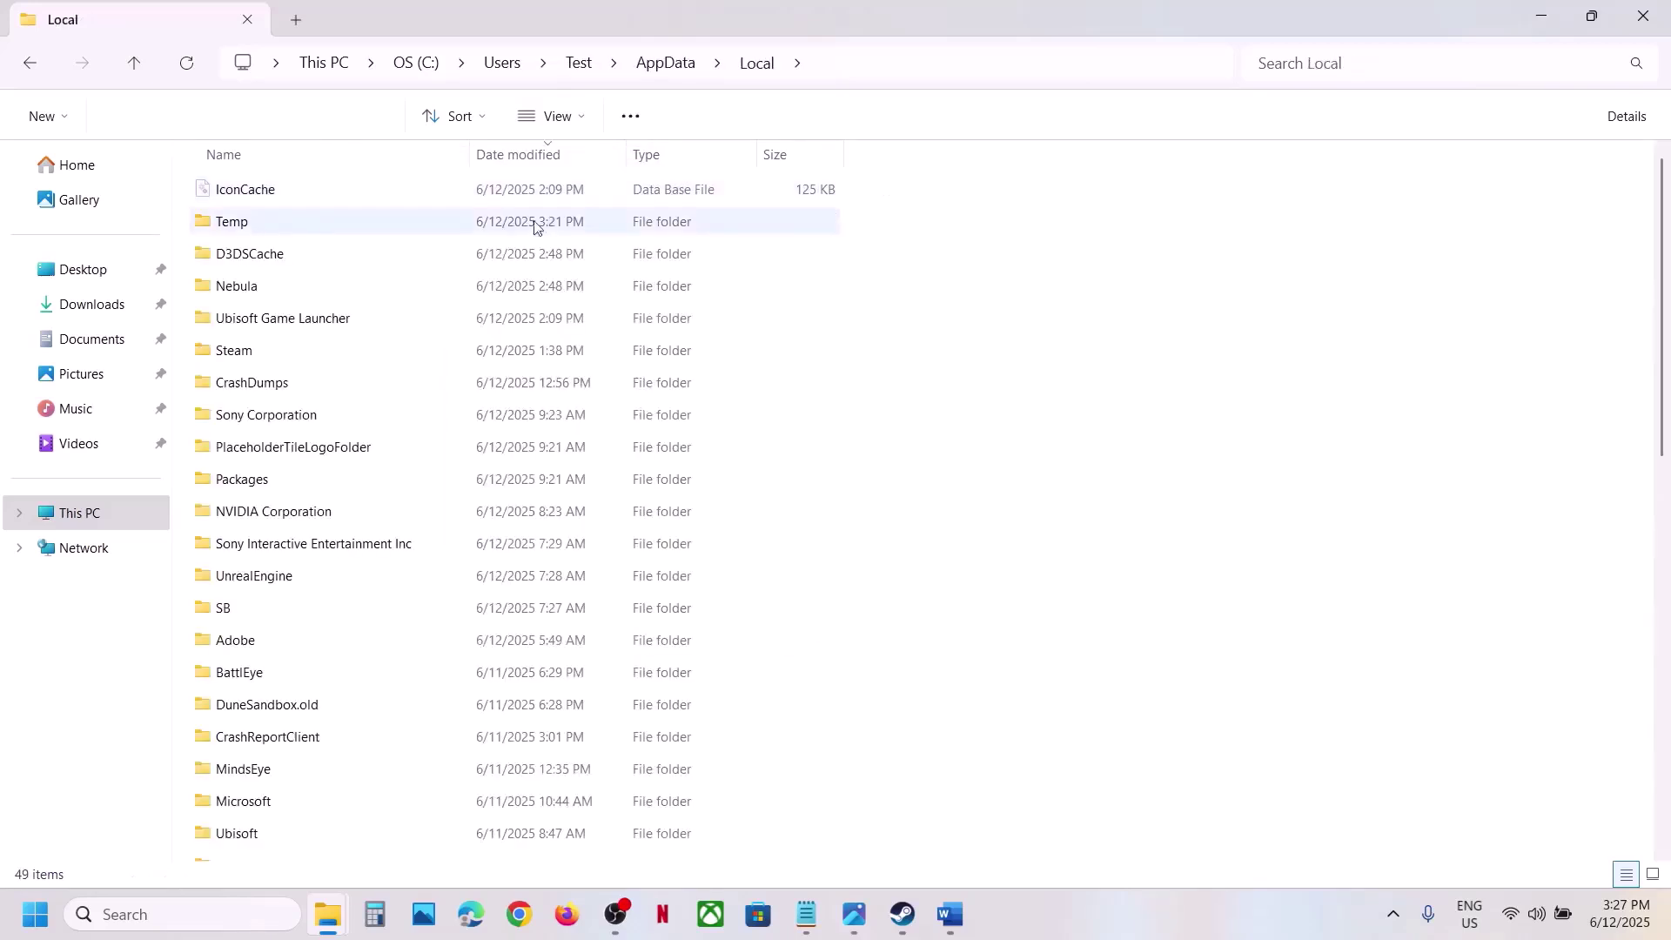
{"action": "left_click", "coordinate": [251, 294]}
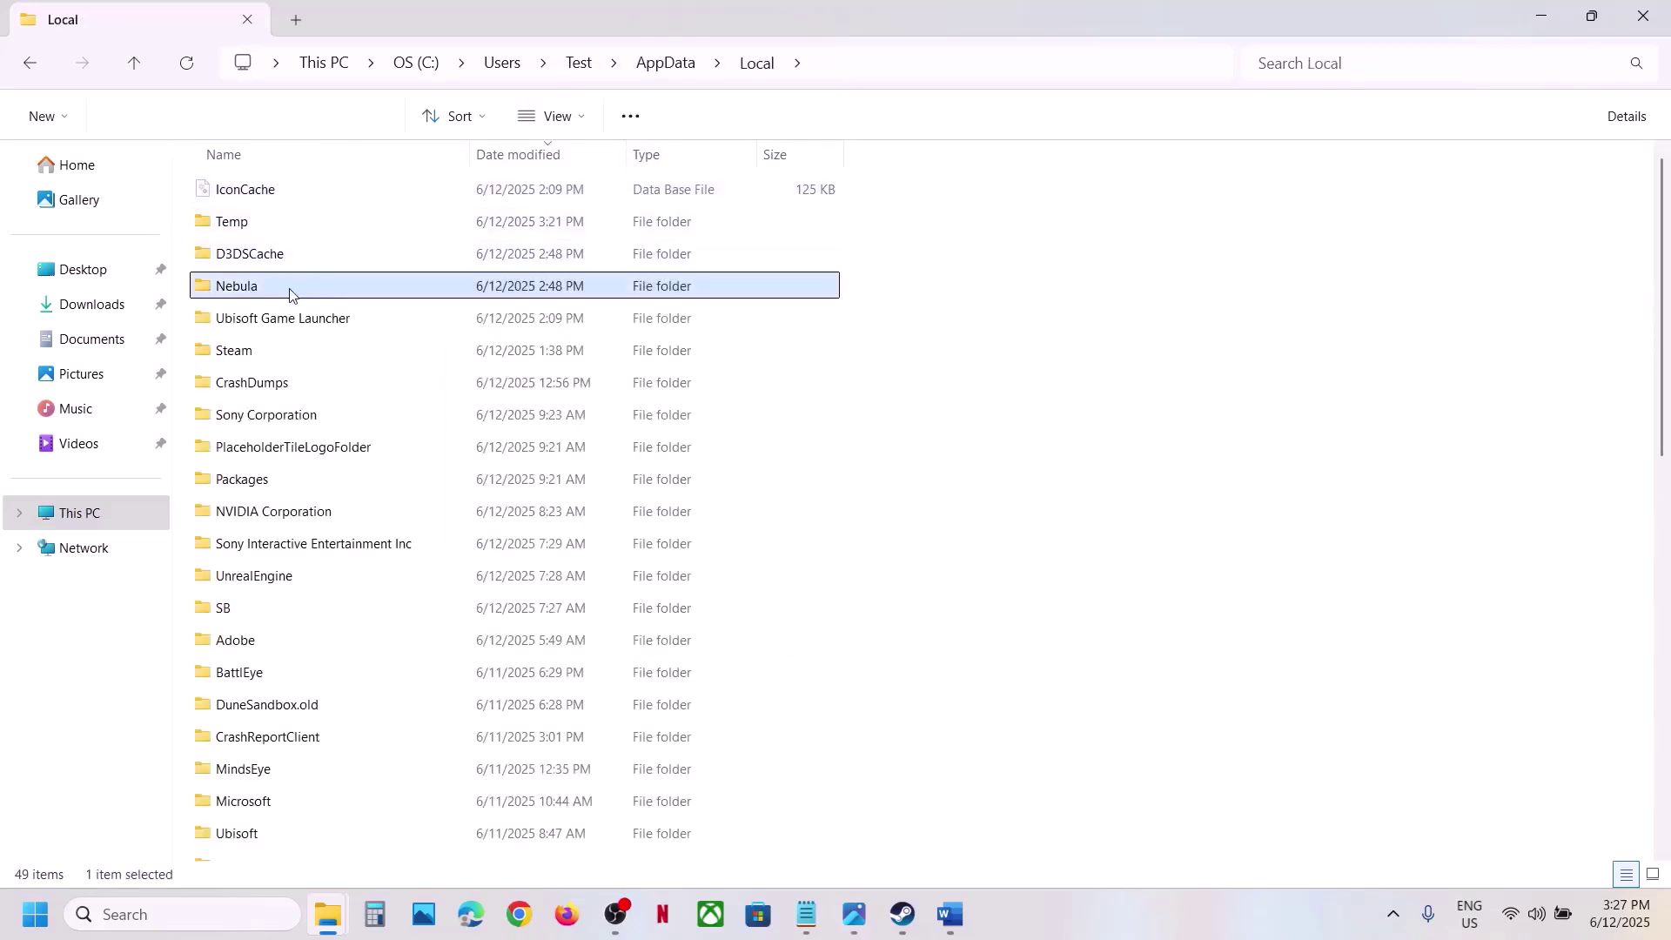
{"action": "double_click", "coordinate": [285, 294]}
{"action": "double_click", "coordinate": [259, 194]}
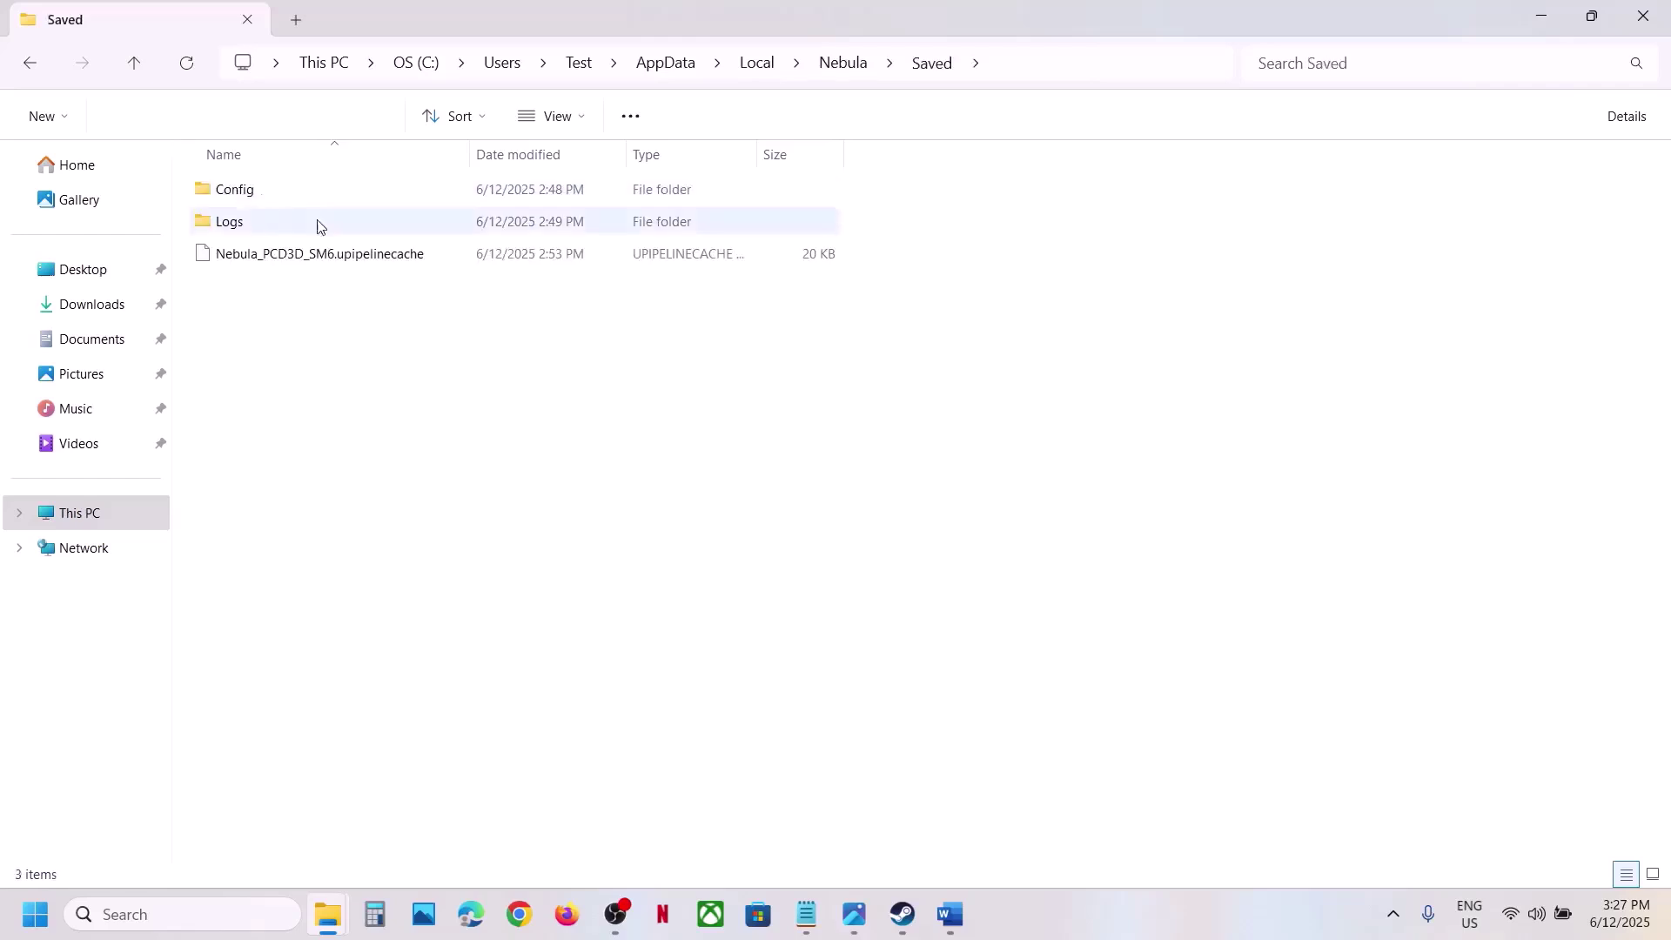
Delete the Config folder from Nebula's Saved folder.
{"action": "left_click", "coordinate": [266, 199]}
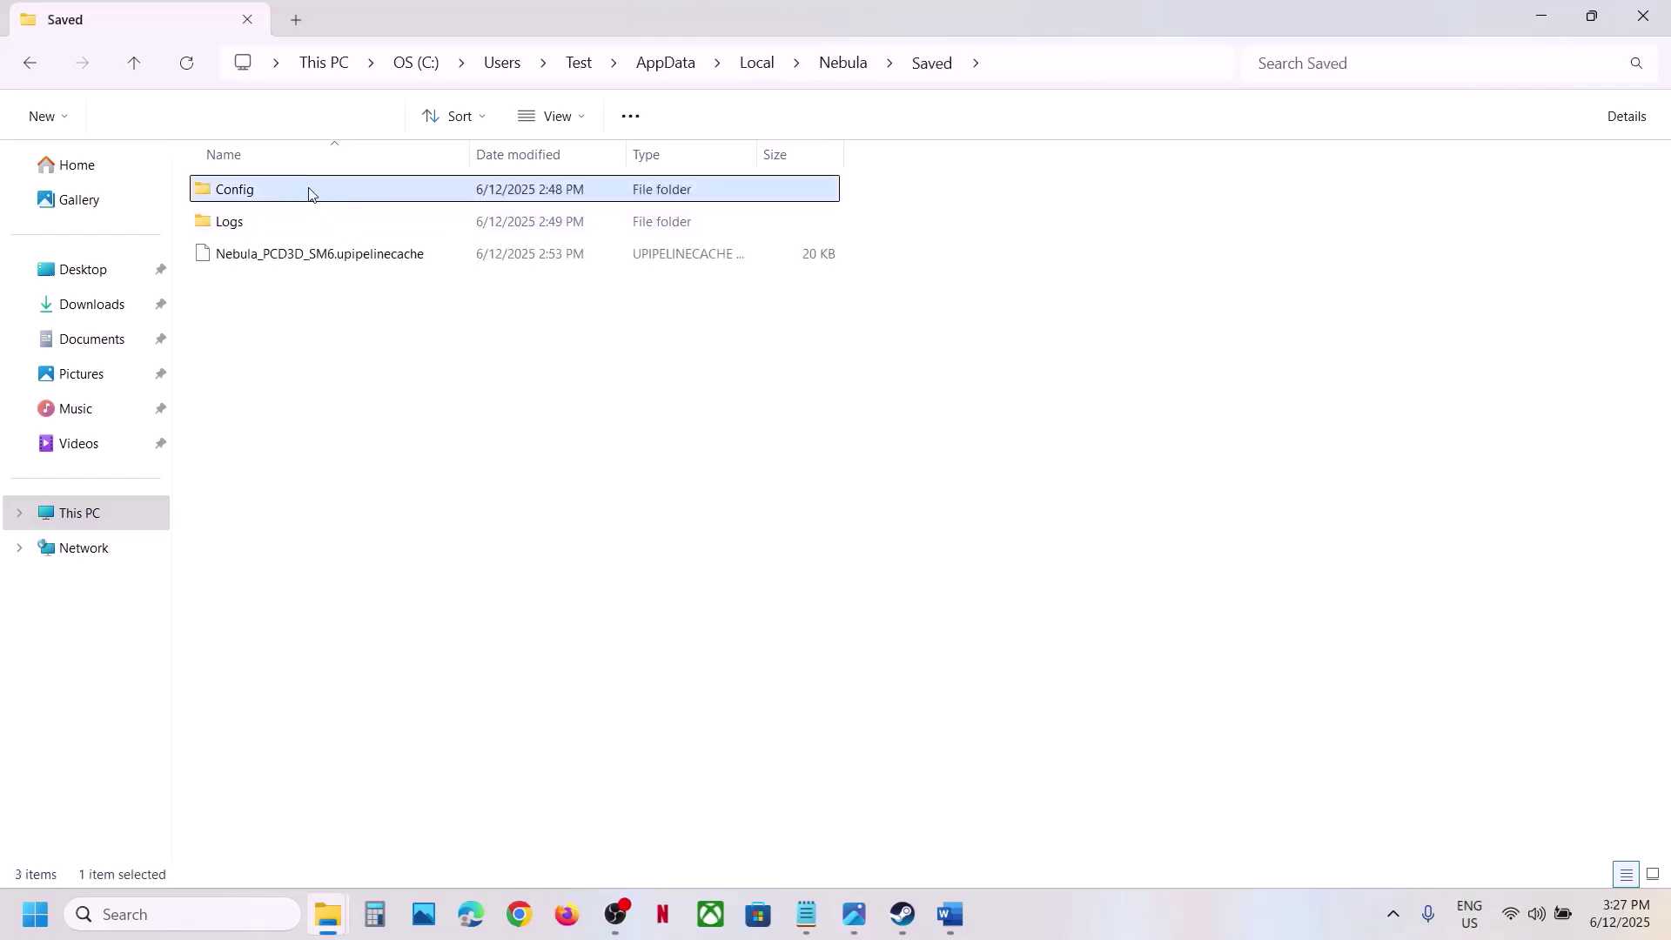
{"action": "right_click", "coordinate": [308, 193]}
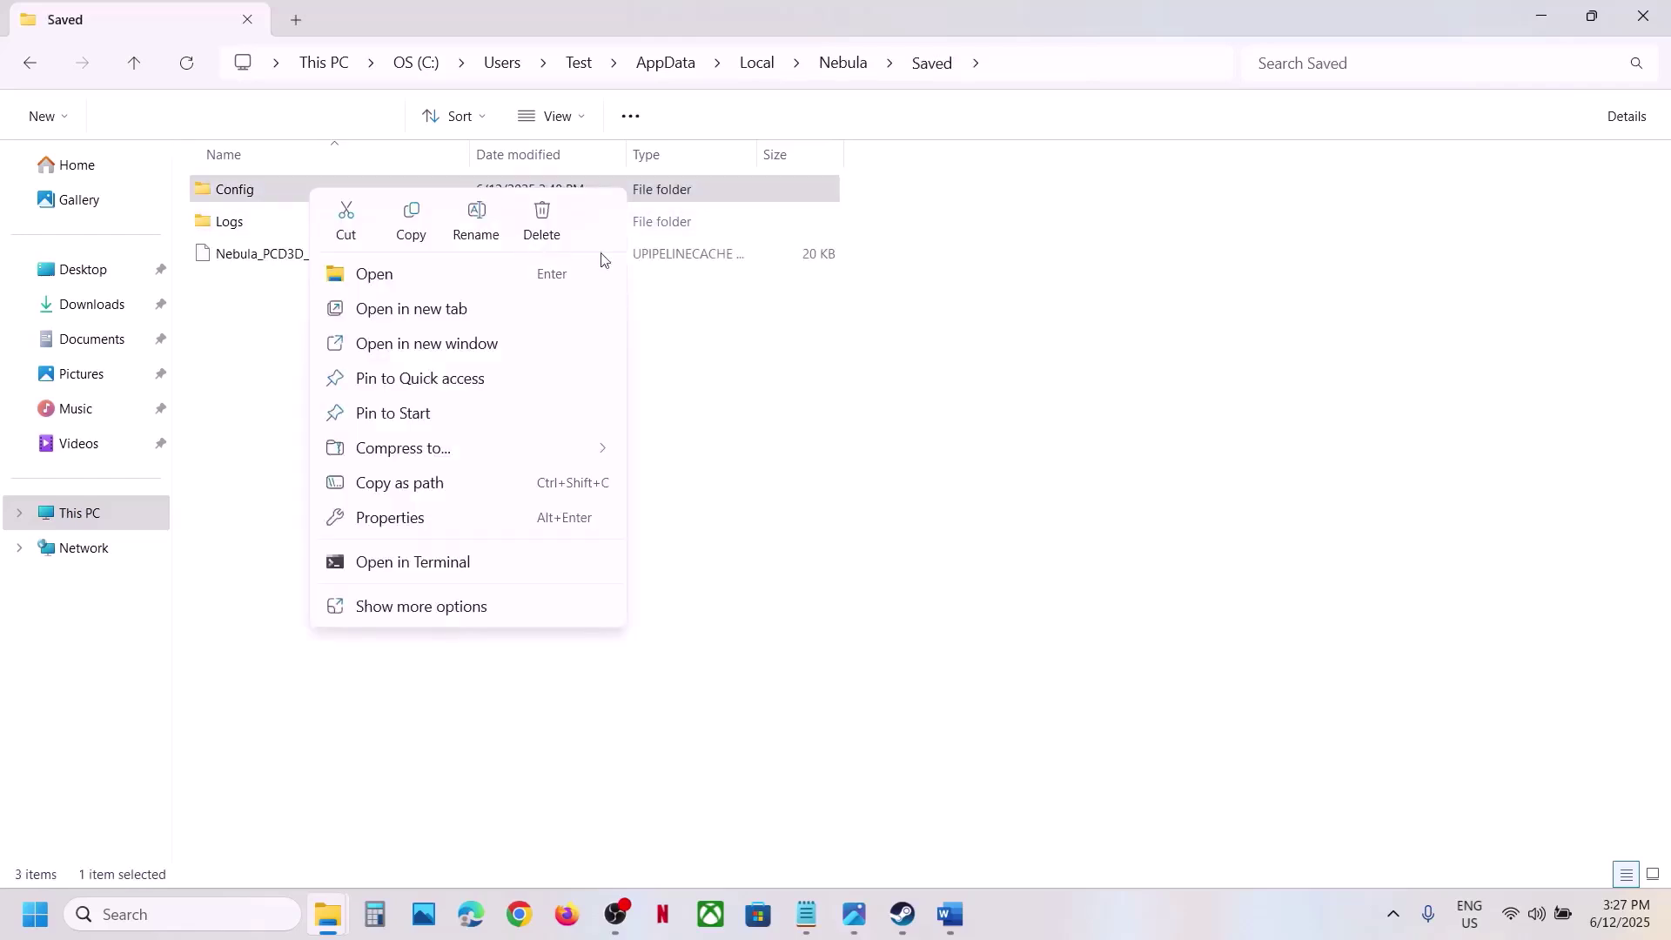
{"action": "left_click", "coordinate": [542, 218]}
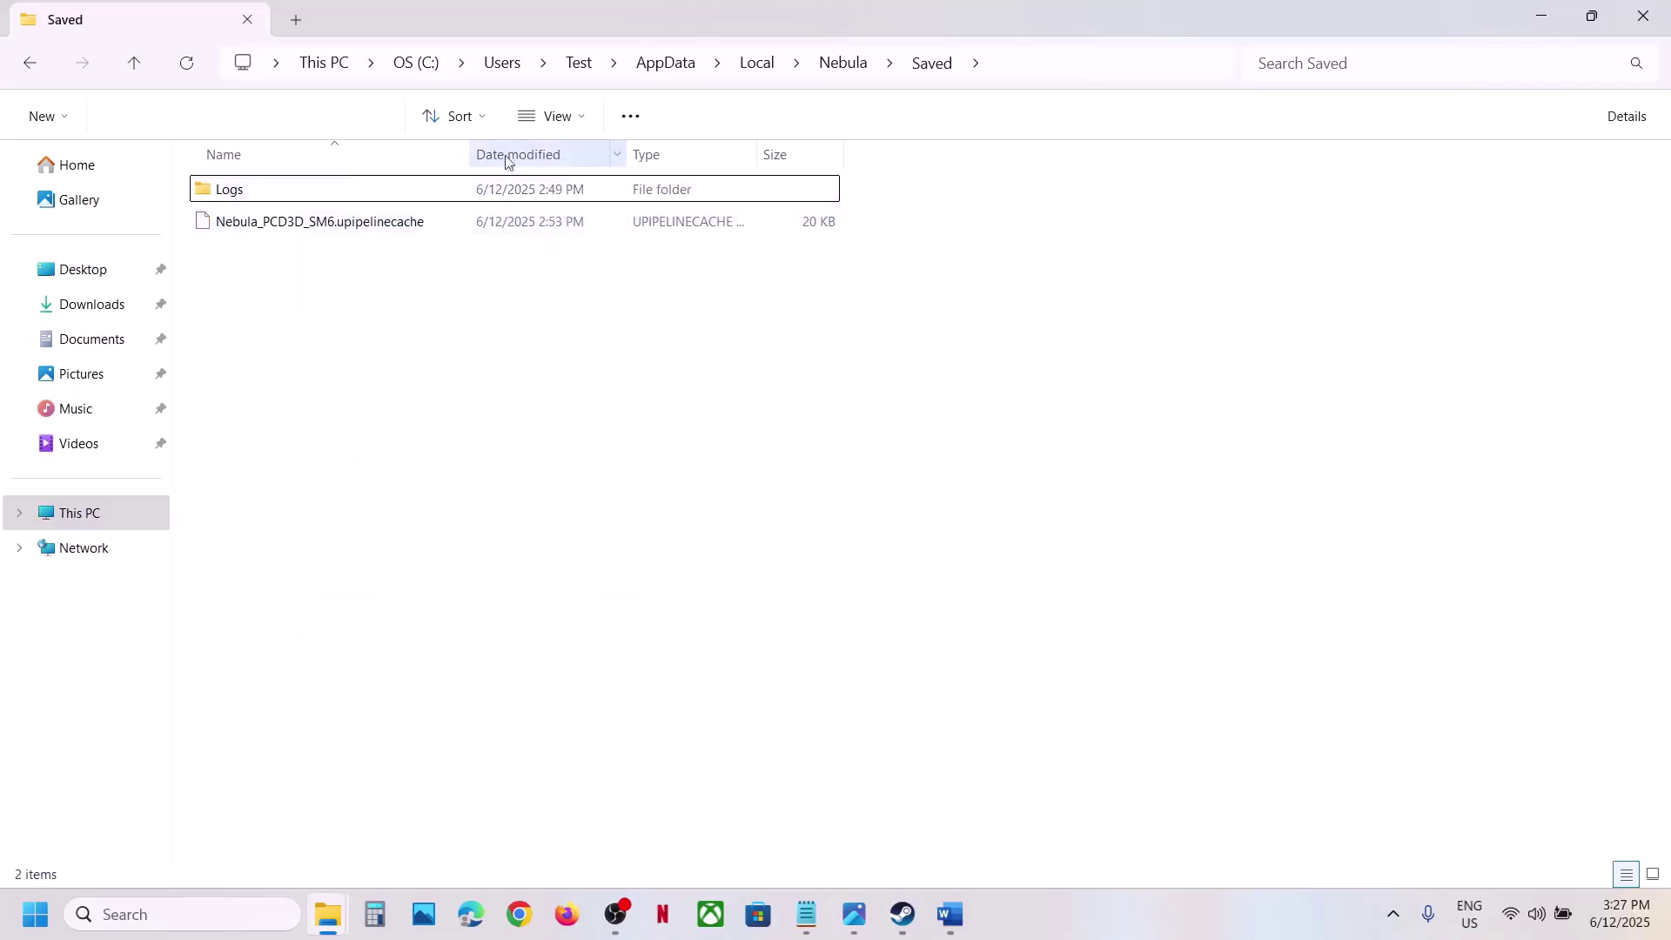
Switch back to the Word document and read Step 6 on the clean graphics driver installation, highlighting the NVIDIA and AMD links.
{"action": "left_click", "coordinate": [902, 914]}
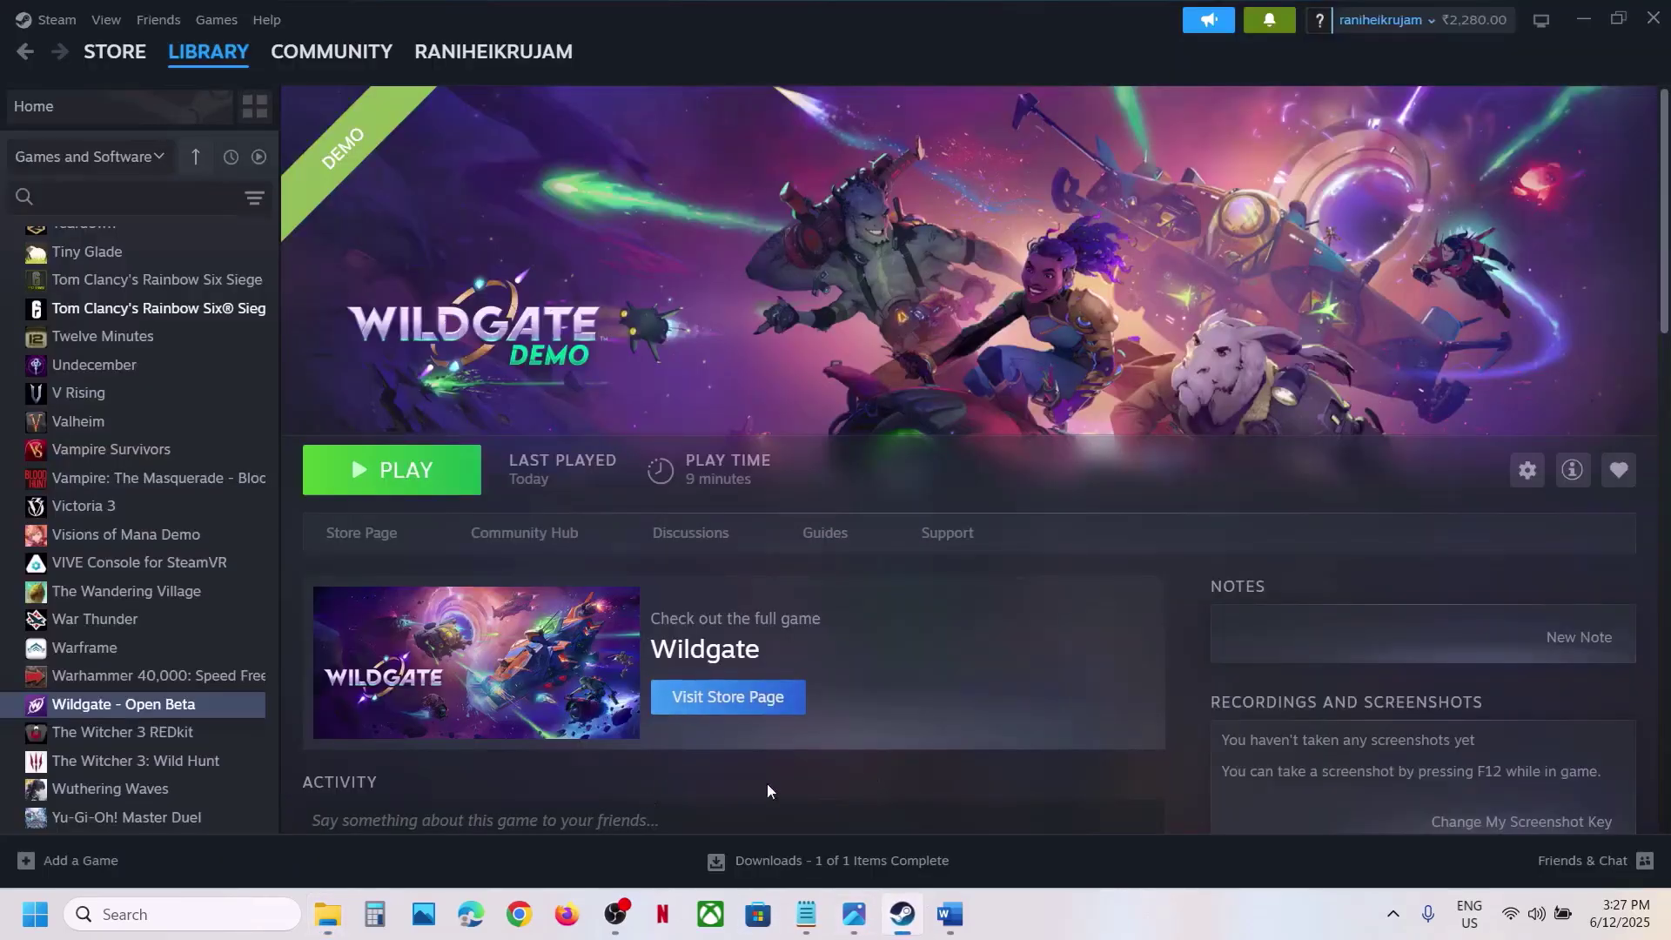
{"action": "left_click", "coordinate": [950, 913]}
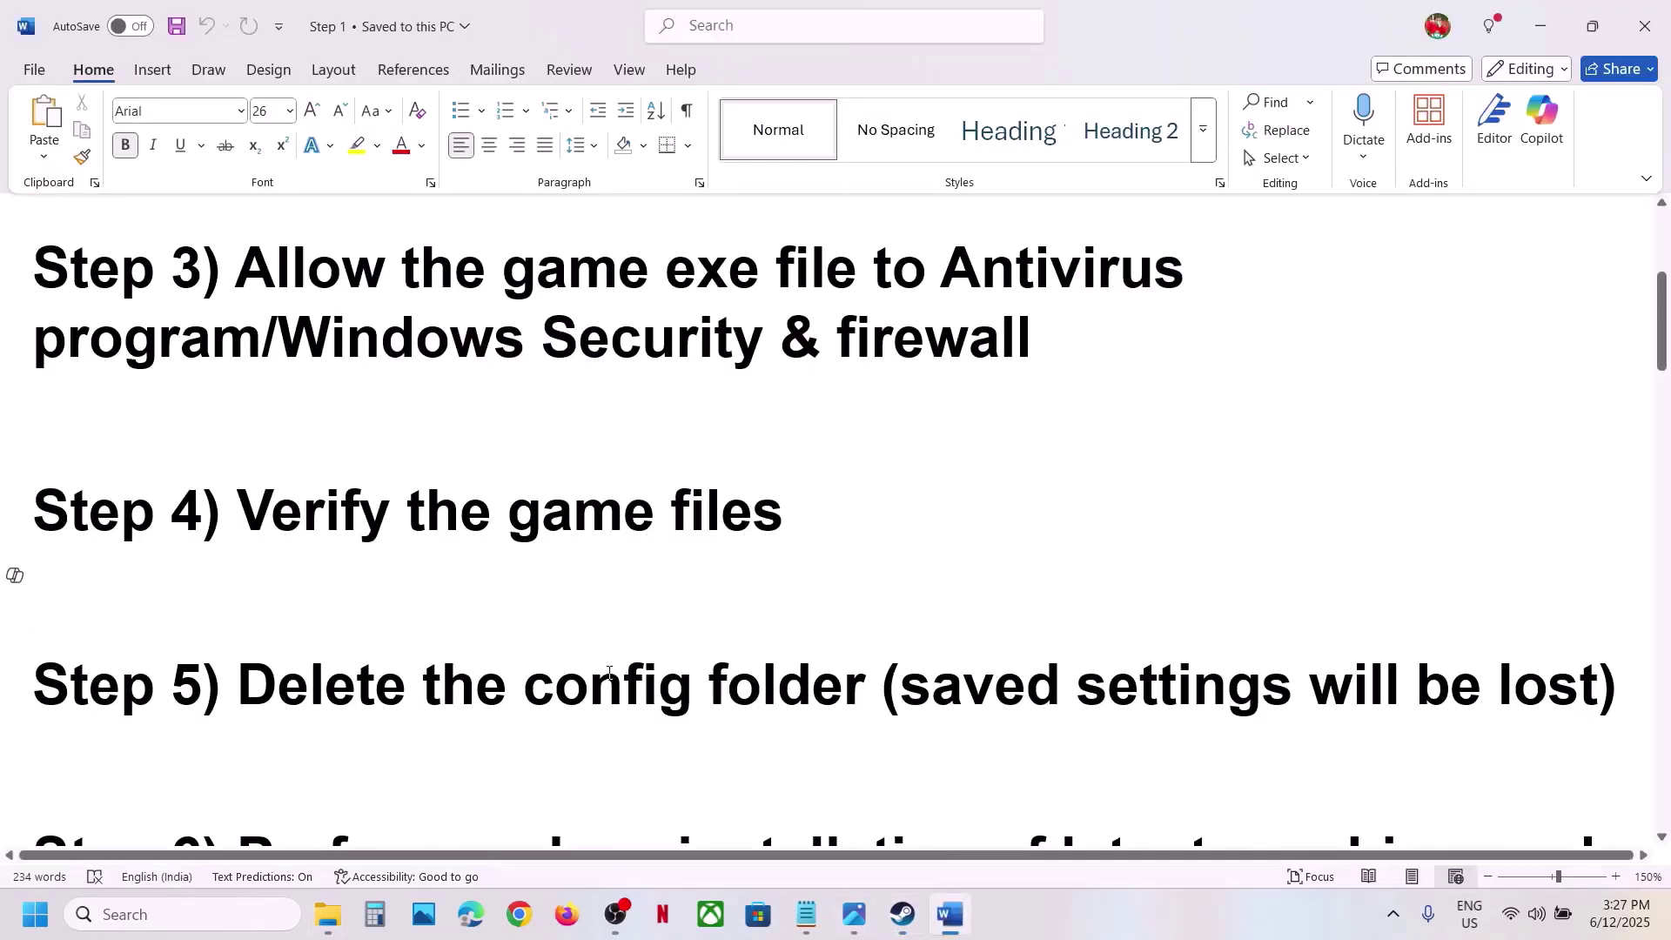
{"action": "scroll", "coordinate": [609, 671], "scroll_direction": "down", "scroll_amount": 5}
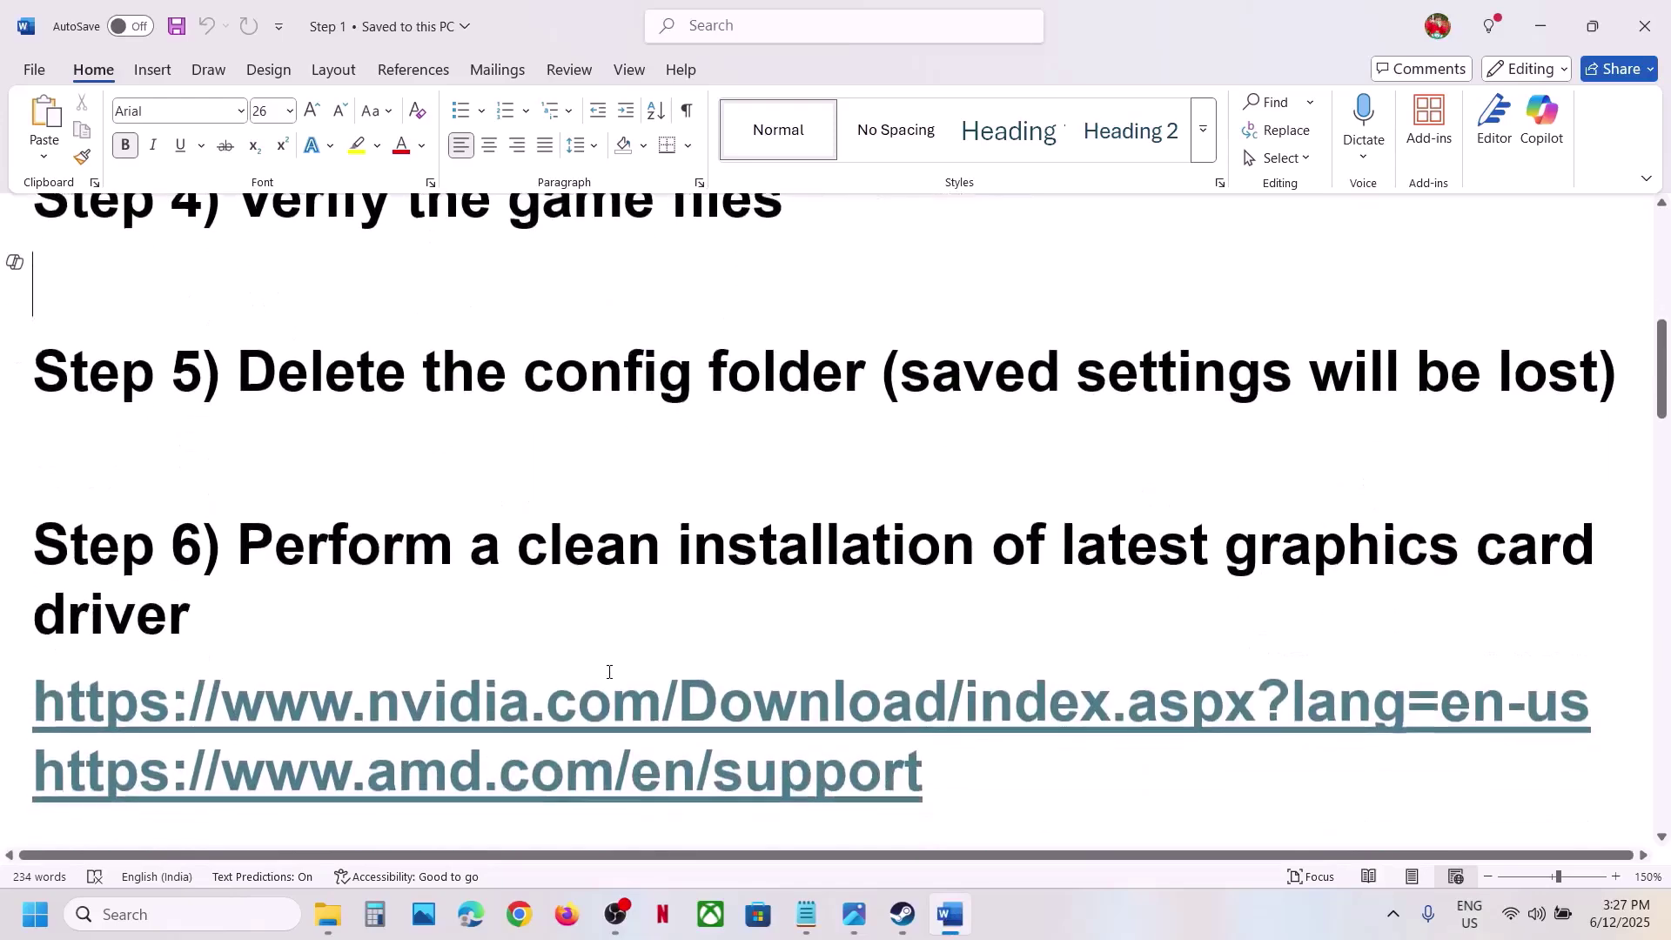
{"action": "scroll", "coordinate": [609, 672], "scroll_direction": "down", "scroll_amount": 1}
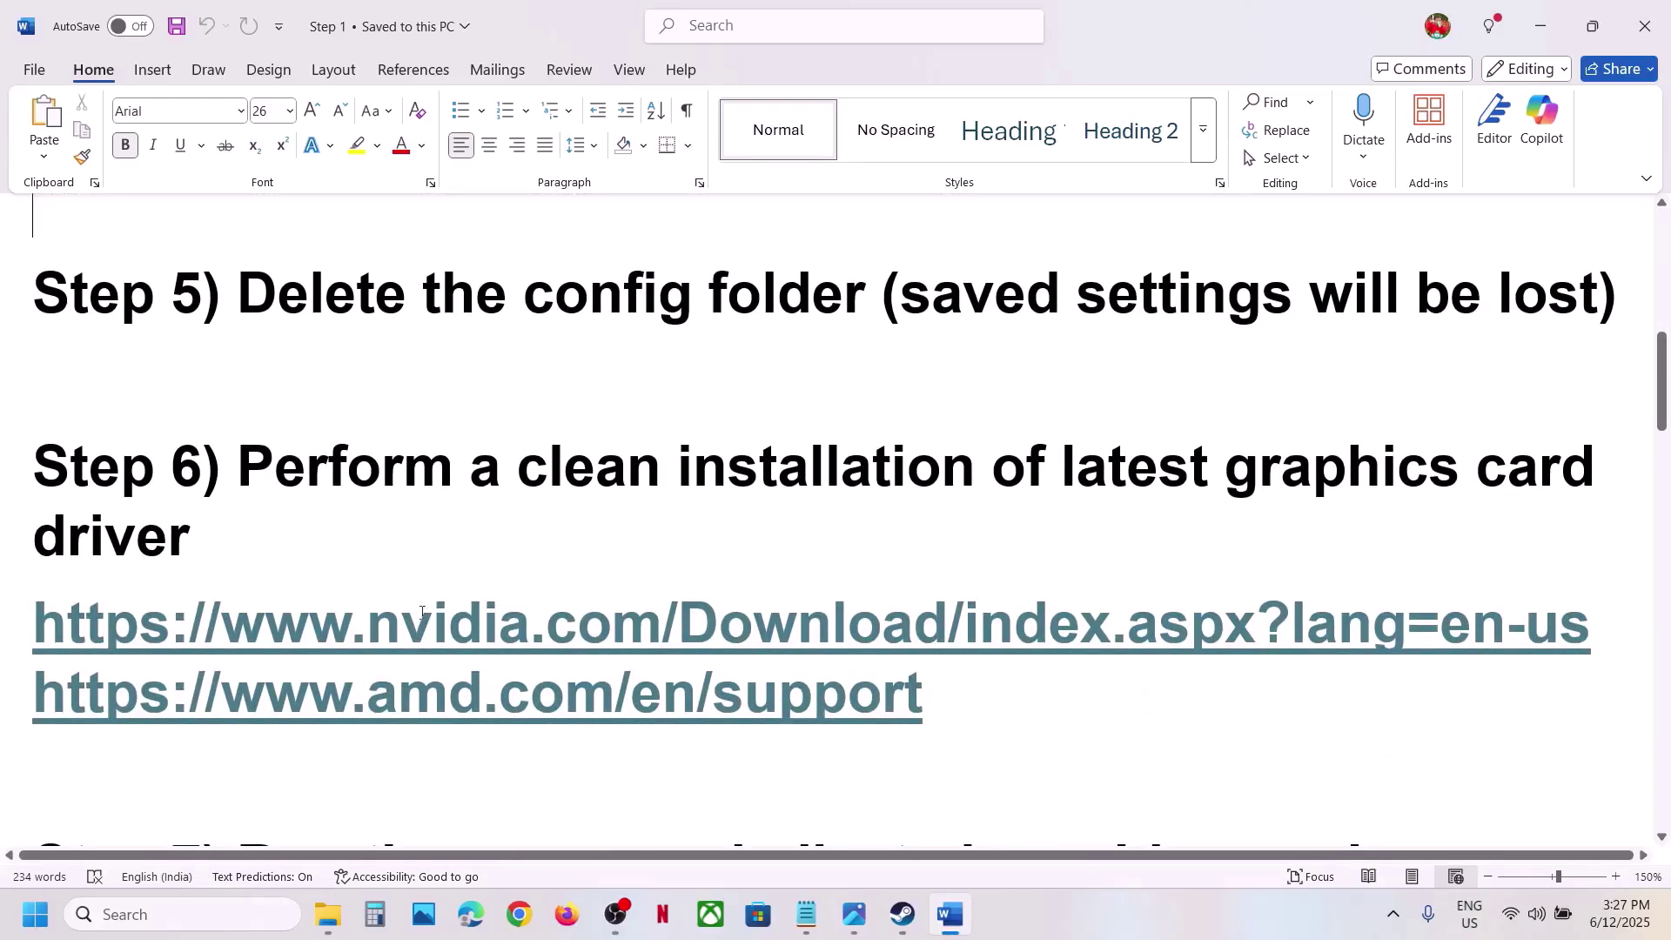
{"action": "left_click_drag", "start_coordinate": [422, 612], "coordinate": [1446, 615]}
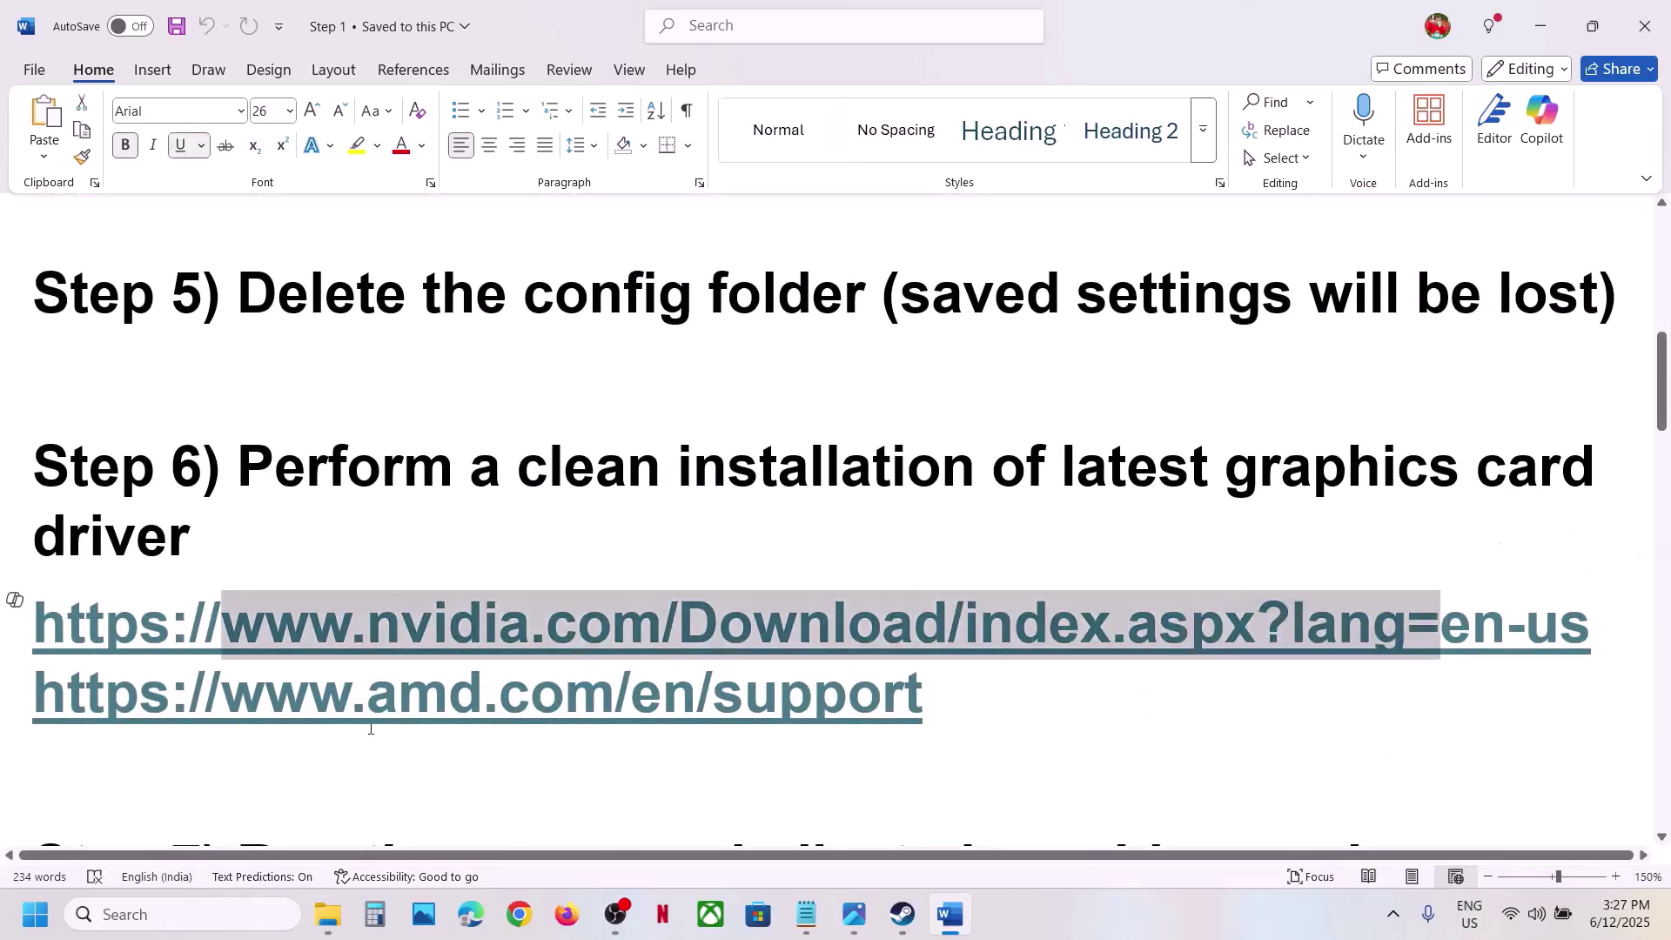
{"action": "left_click_drag", "start_coordinate": [372, 712], "coordinate": [1000, 696]}
Switch to the NVIDIA drivers page in Chrome and search for the GeForce RTX 3050 Laptop GPU driver for Windows 11.
{"action": "left_click", "coordinate": [903, 914]}
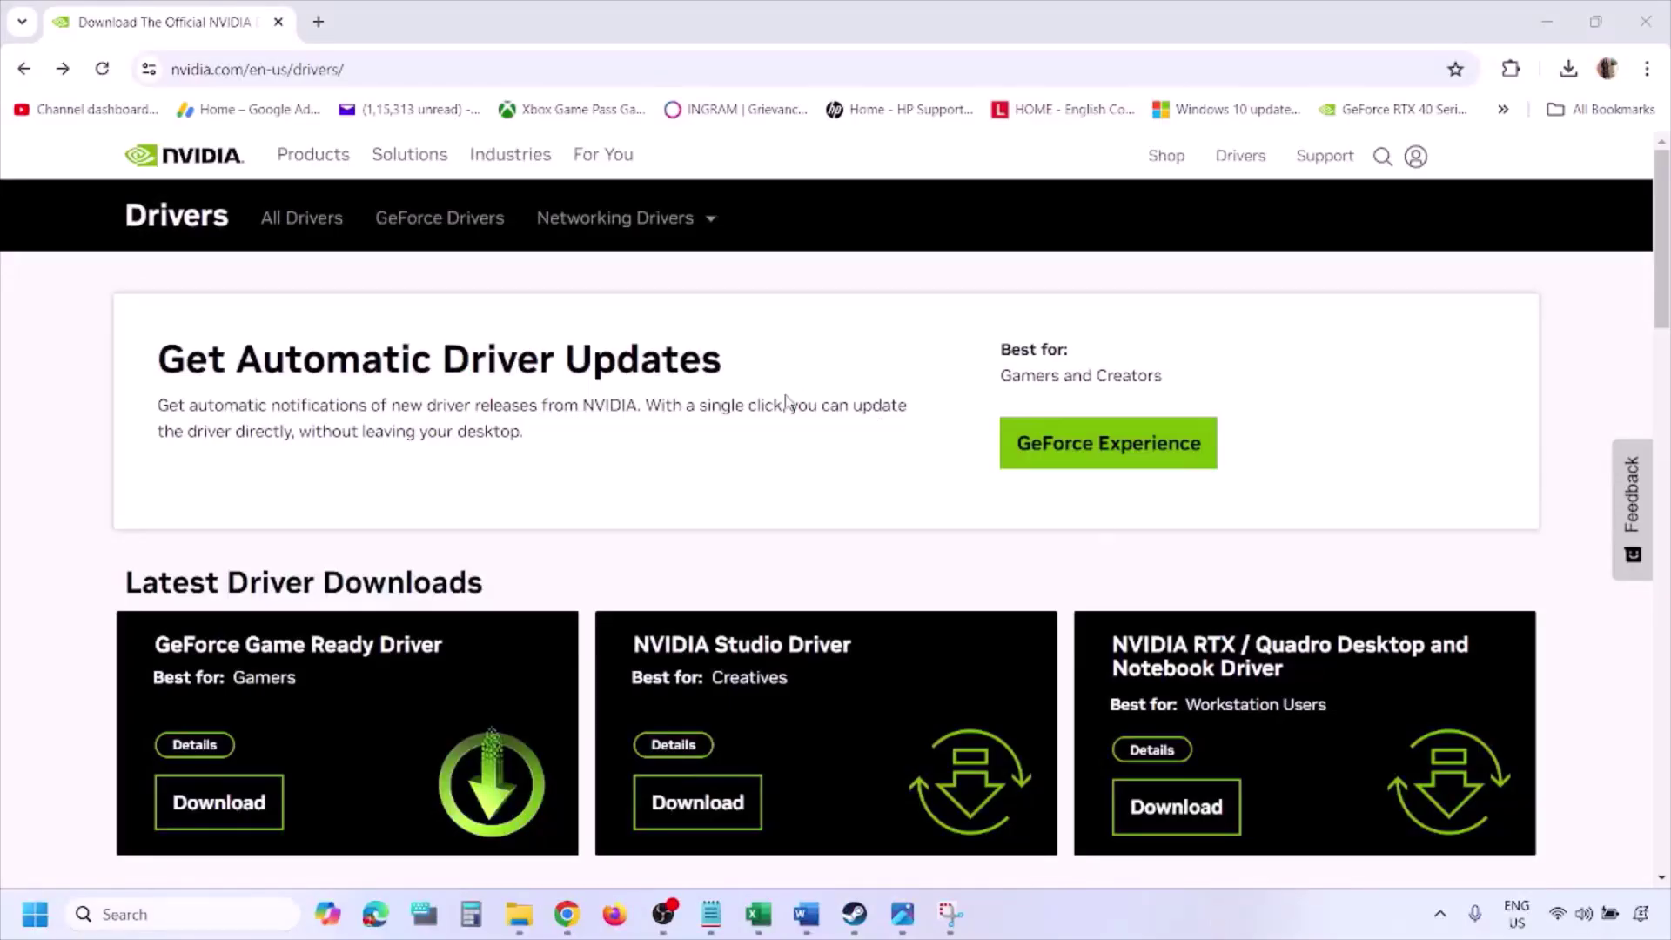
{"action": "scroll", "coordinate": [391, 532], "scroll_direction": "down", "scroll_amount": 8}
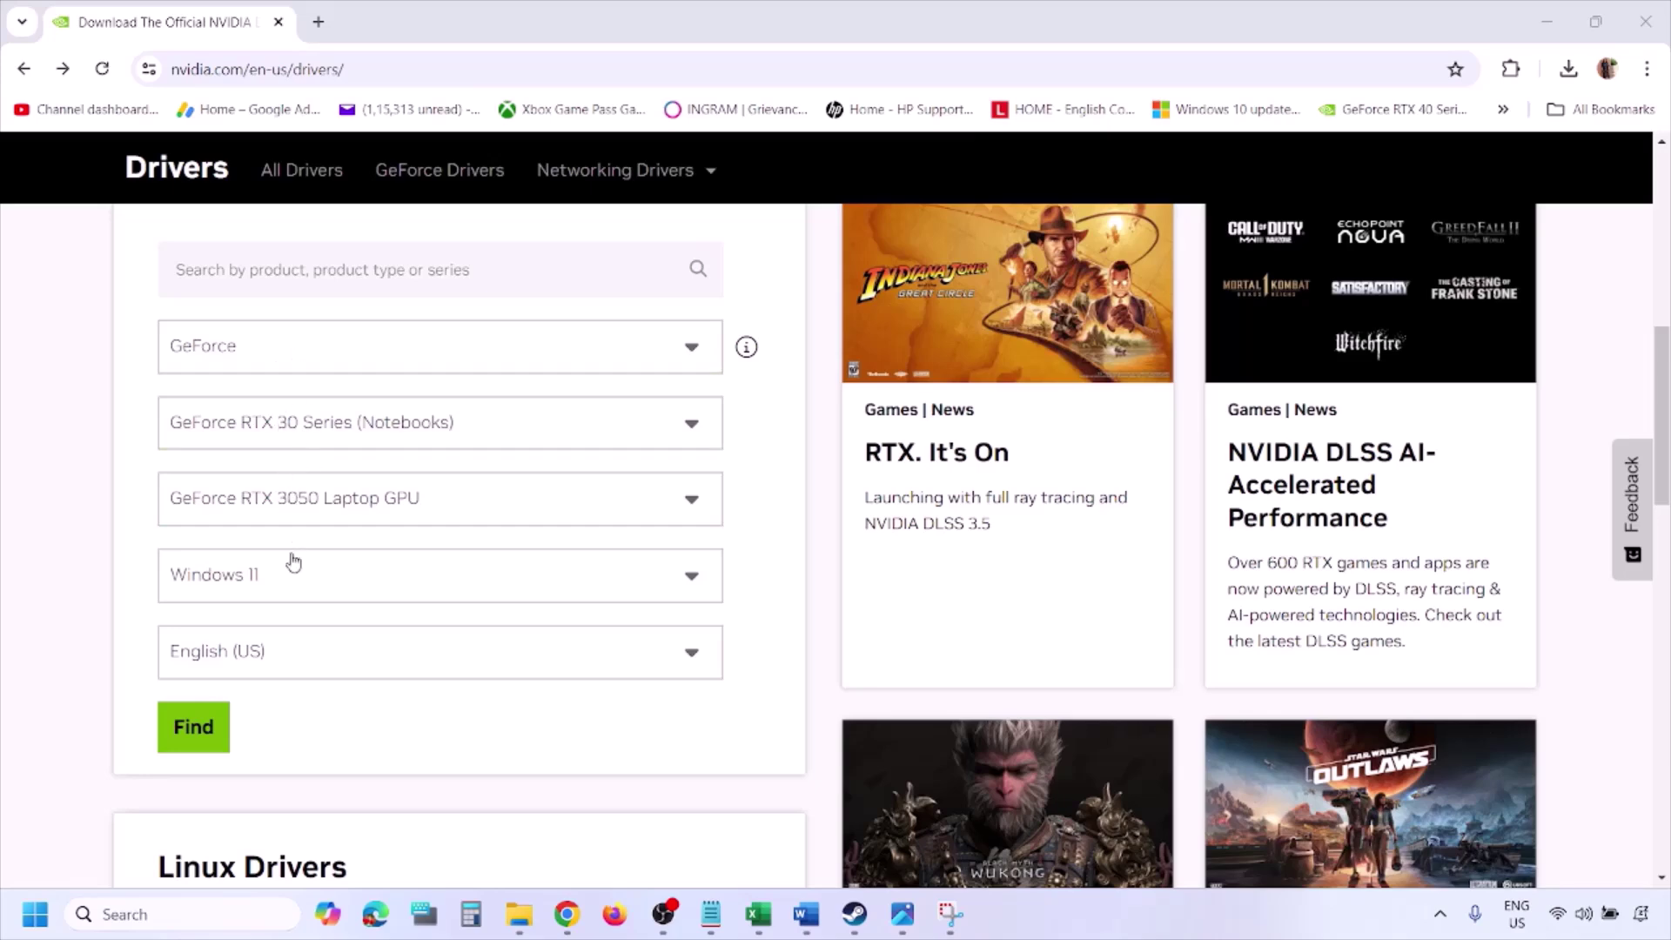
{"action": "left_click", "coordinate": [275, 580]}
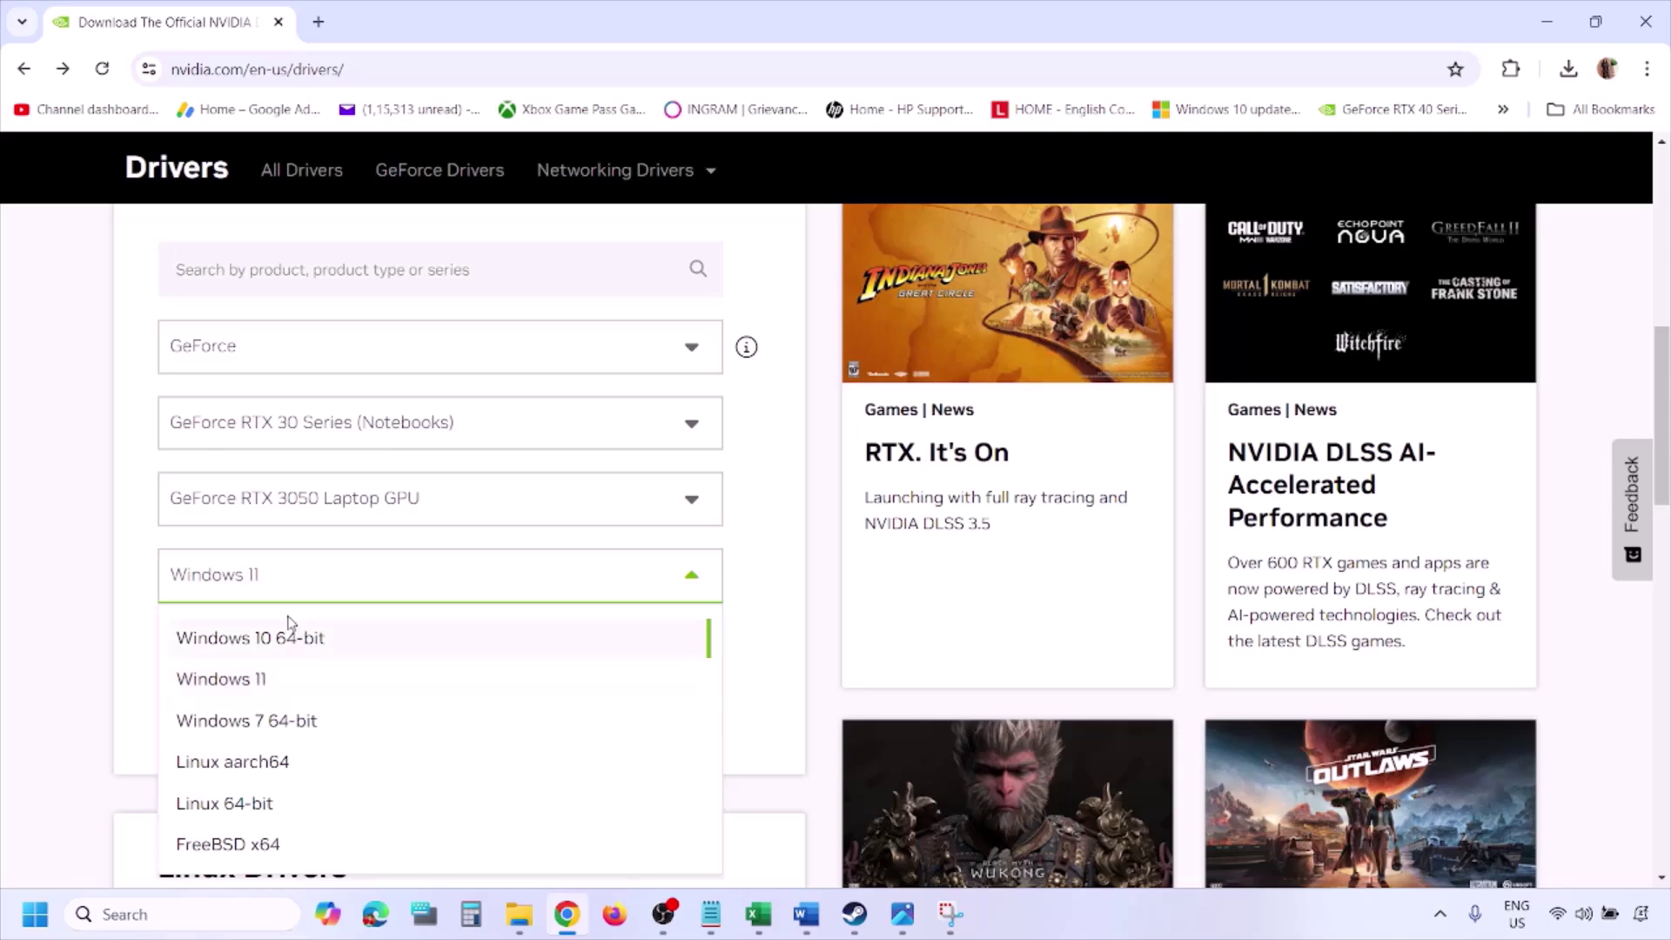
{"action": "left_click", "coordinate": [243, 688]}
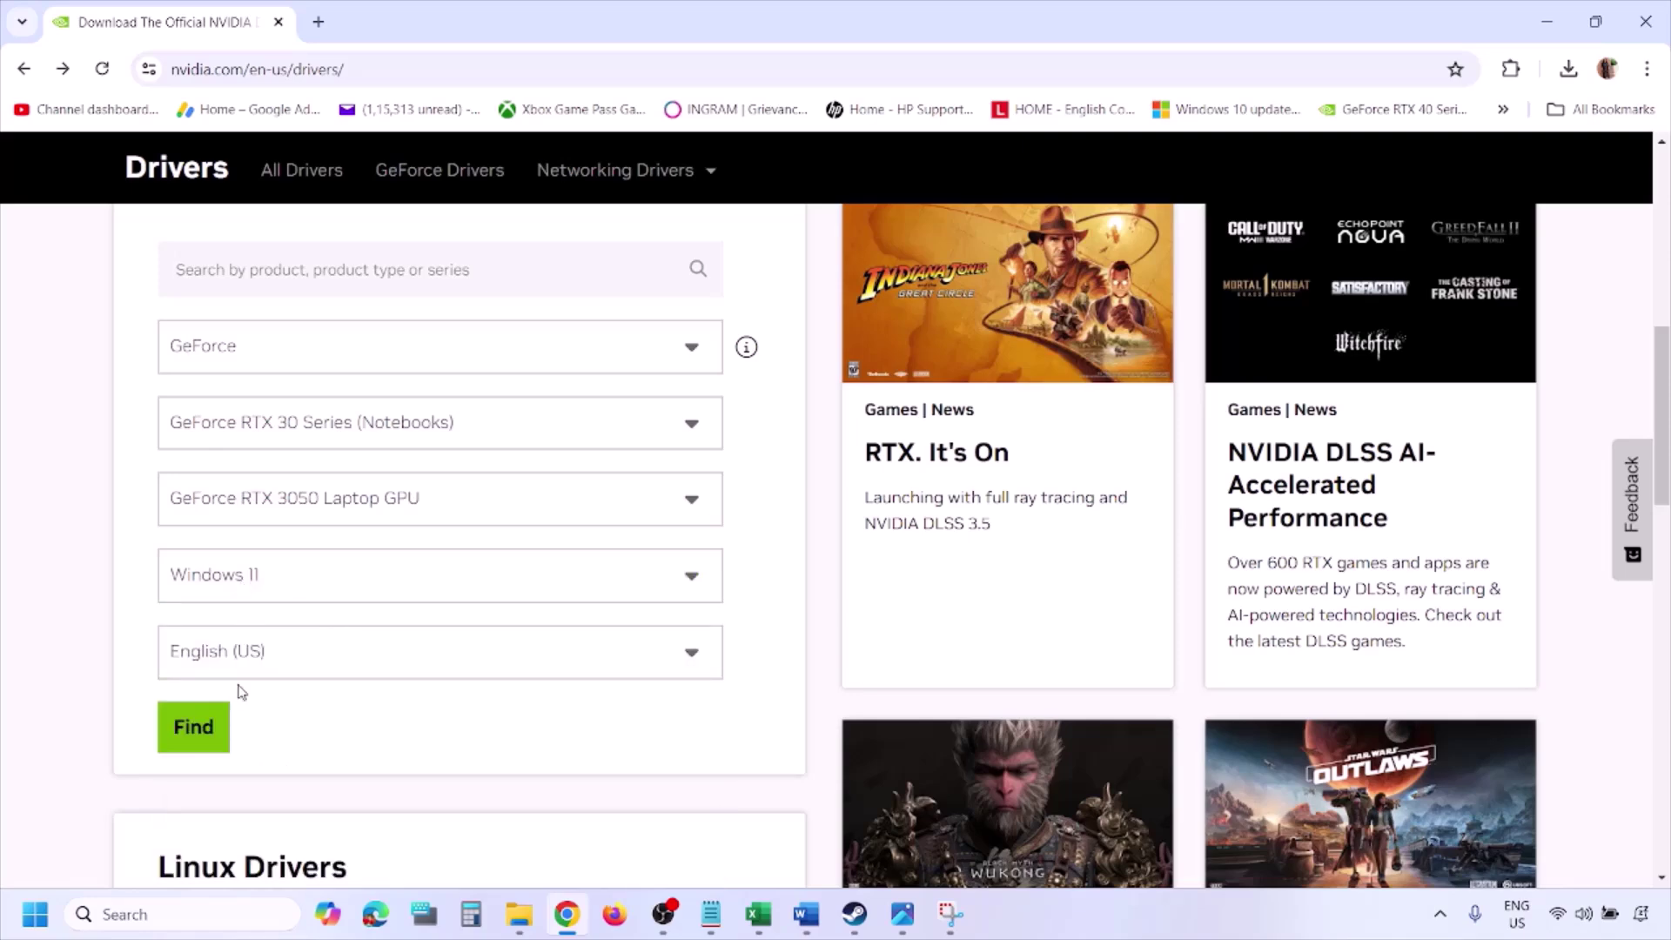
{"action": "left_click", "coordinate": [199, 733]}
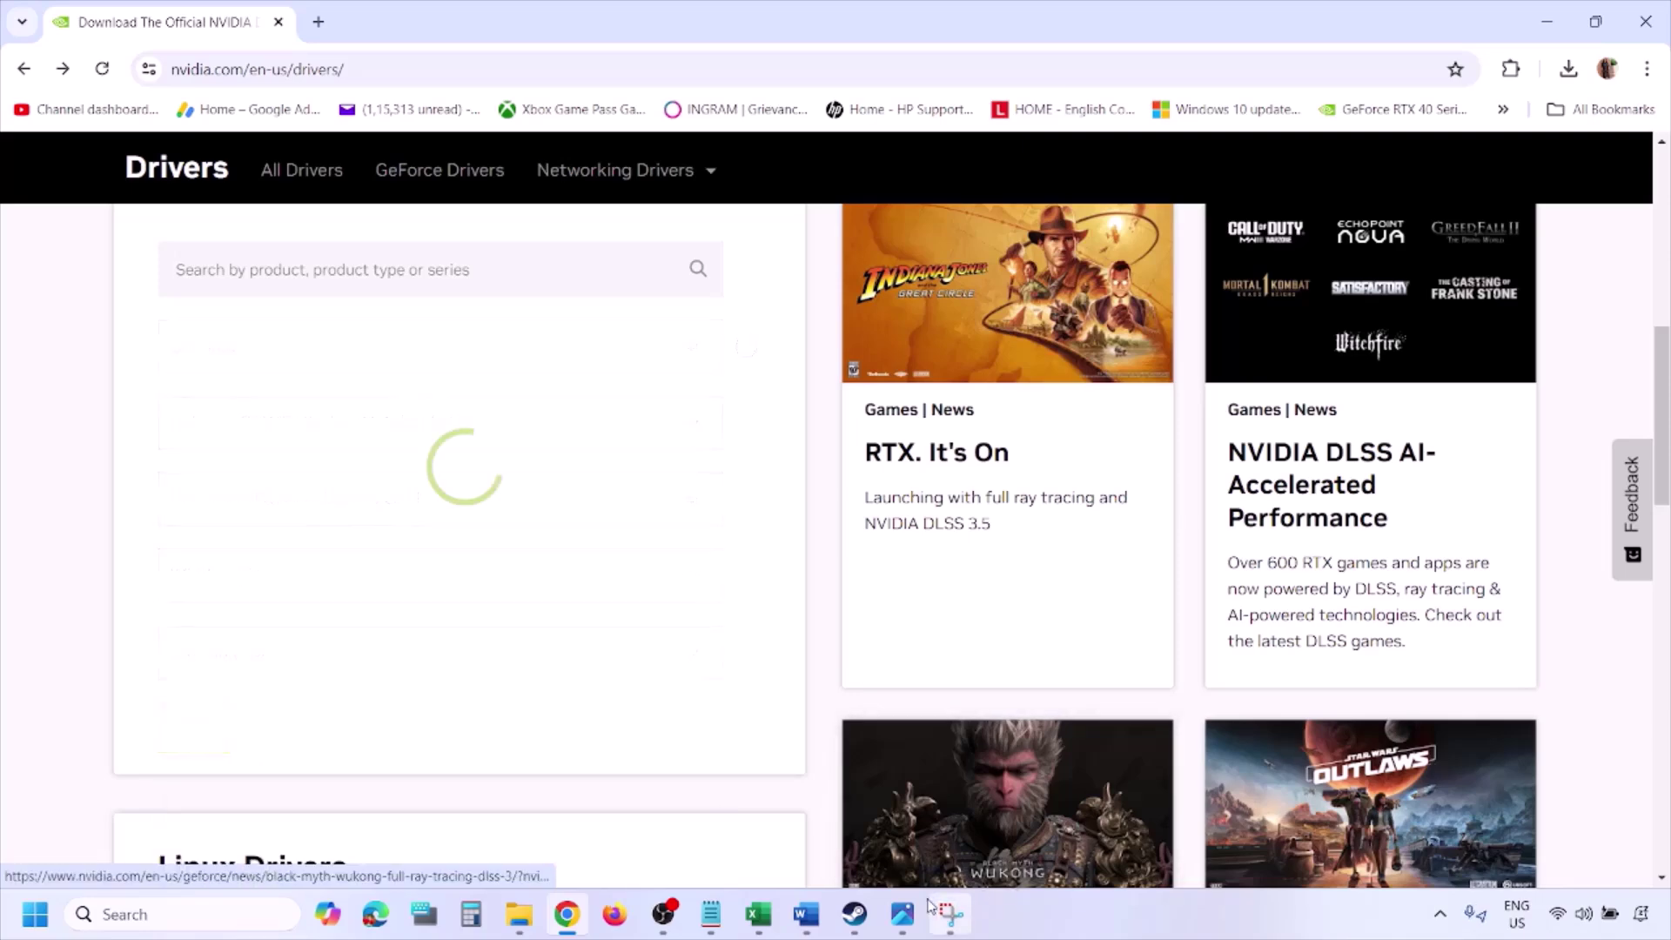
Switch to Photos and view images 1.png to 5.png on downloading the Game Ready Driver and performing a custom clean installation.
{"action": "left_click", "coordinate": [904, 922]}
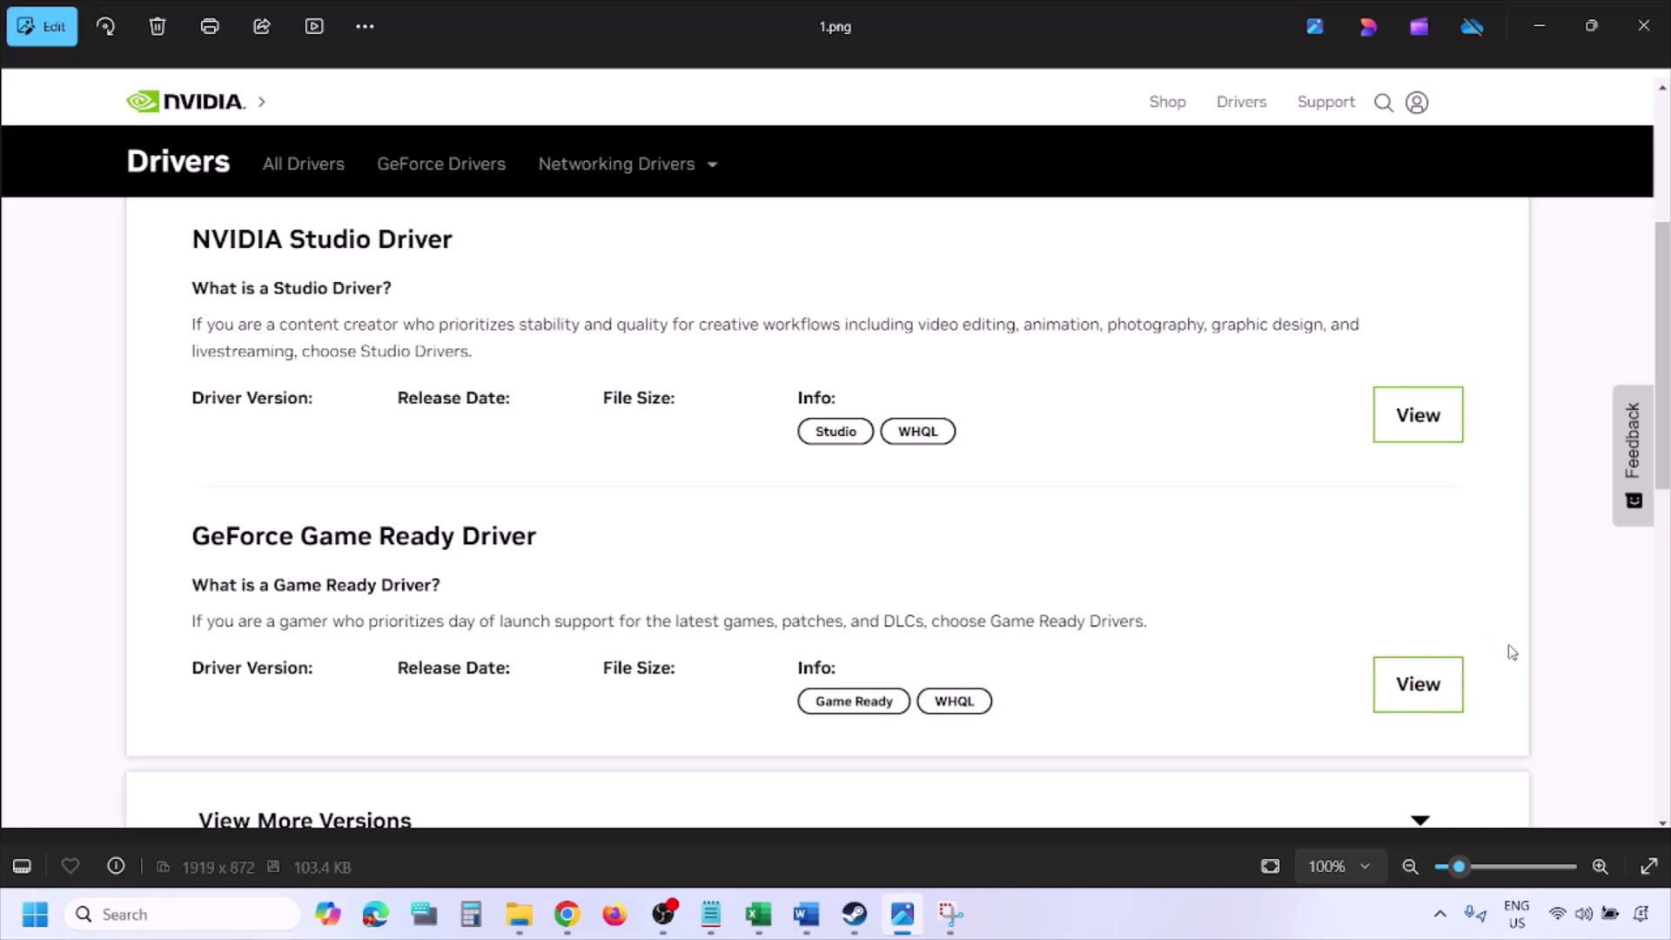
{"action": "key", "text": "Right"}
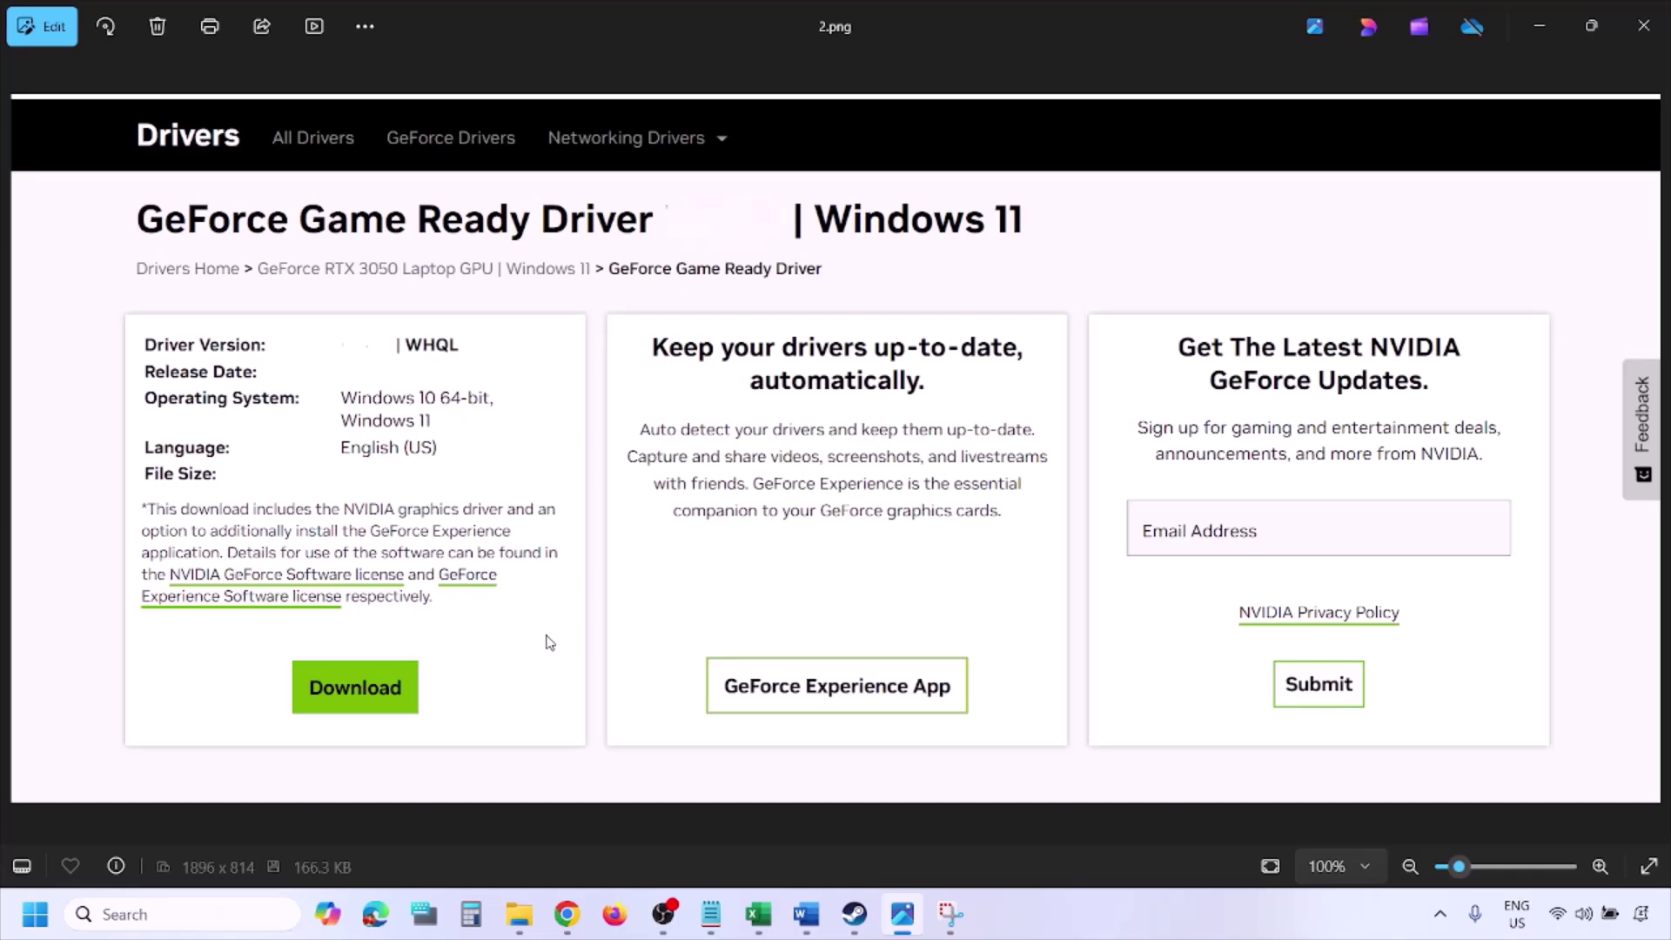
{"action": "key", "text": "Right"}
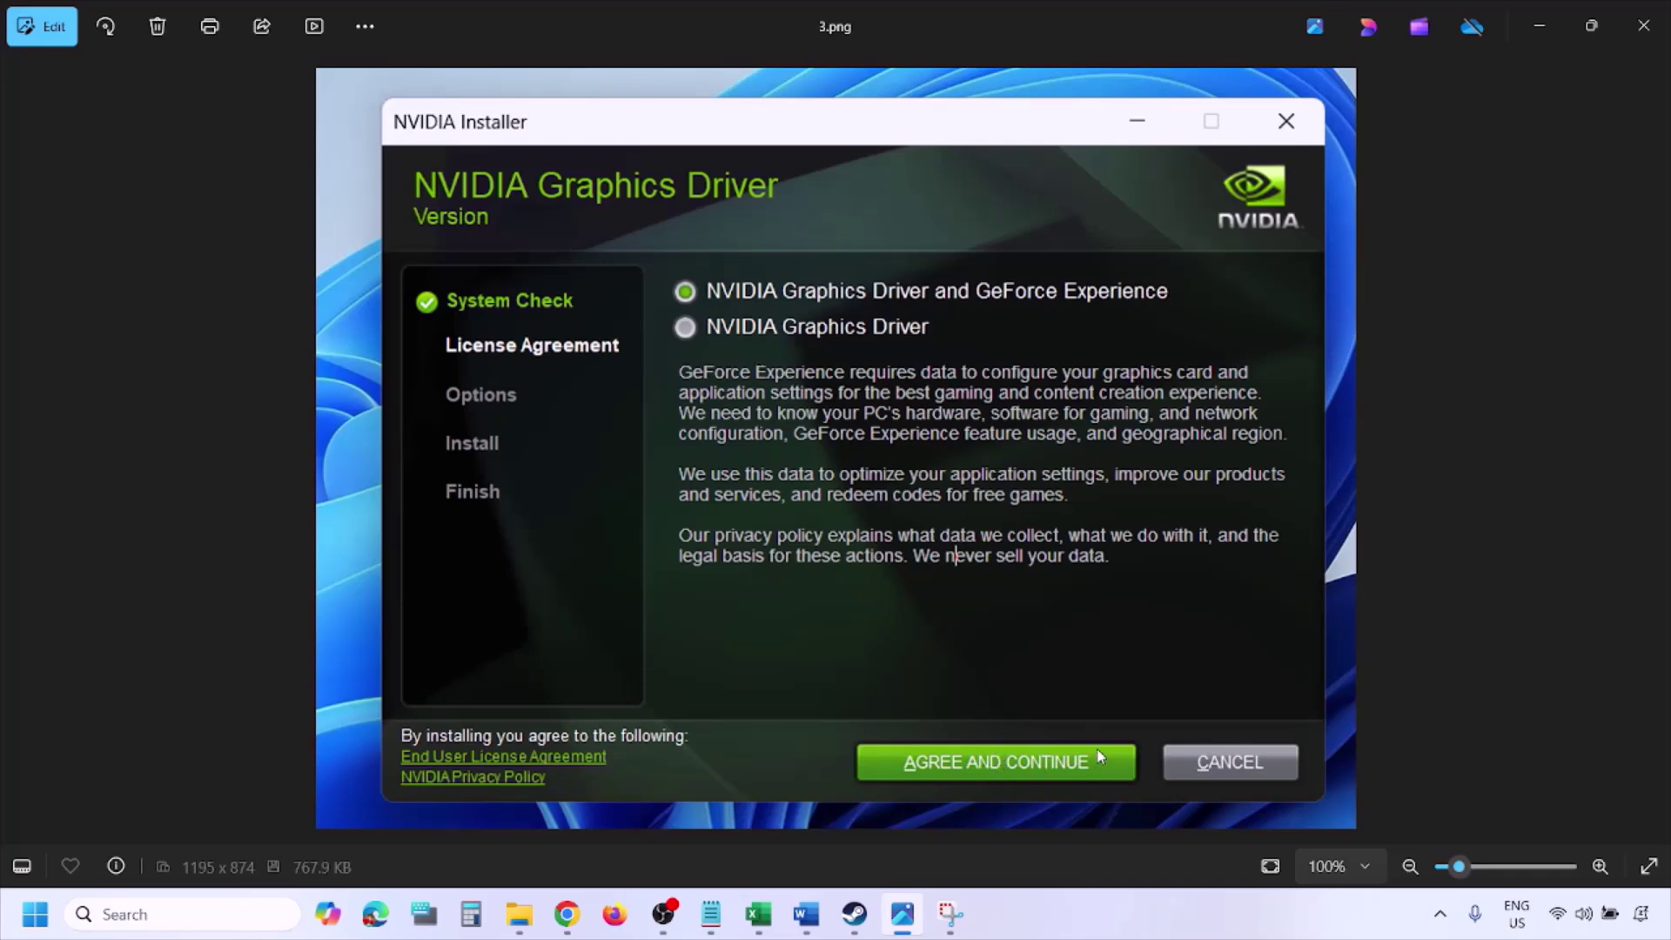
{"action": "key", "text": "Right"}
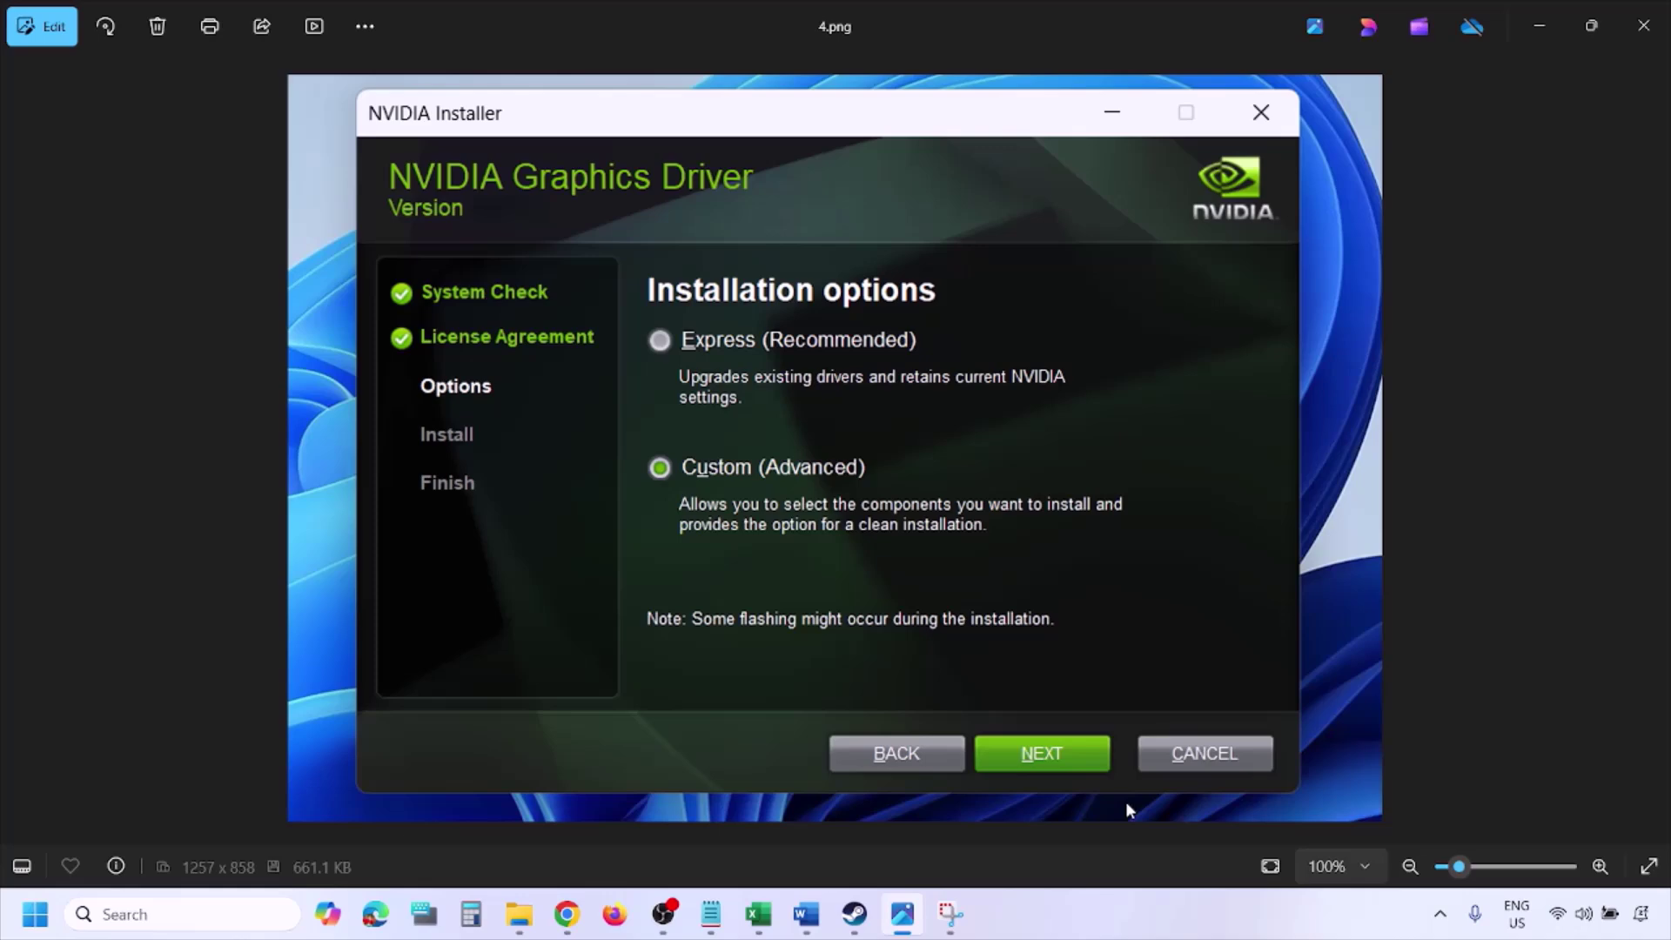
{"action": "key", "text": "Right"}
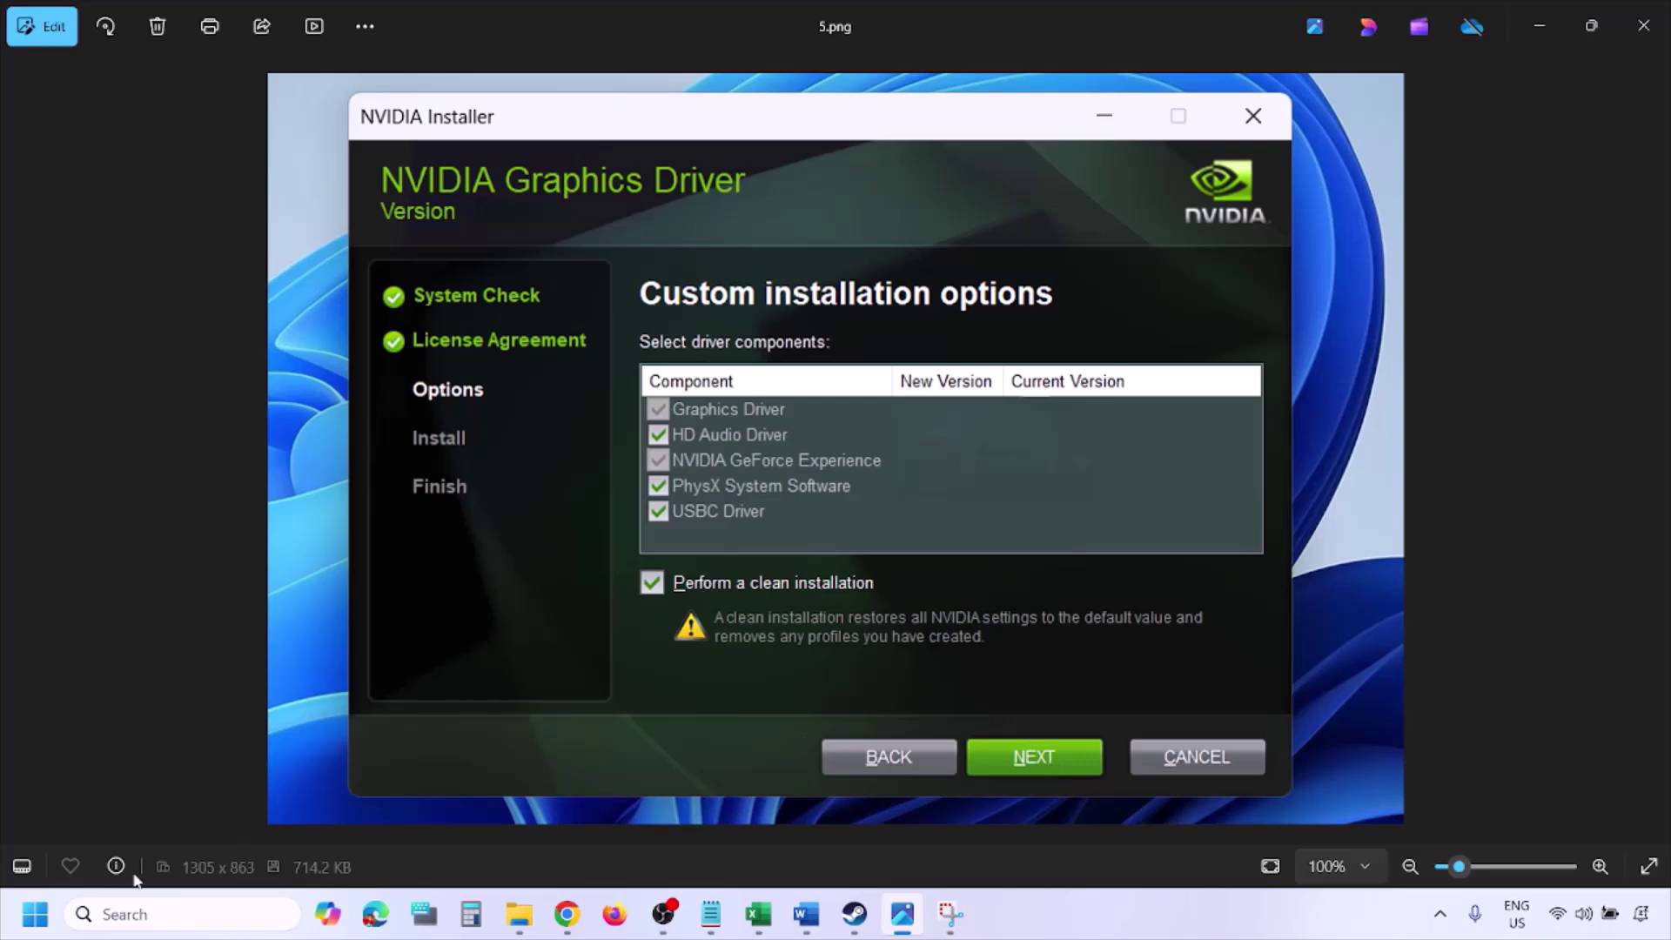
View the computer's power options, including Restart, and close them without choosing one.
{"action": "left_click", "coordinate": [35, 914]}
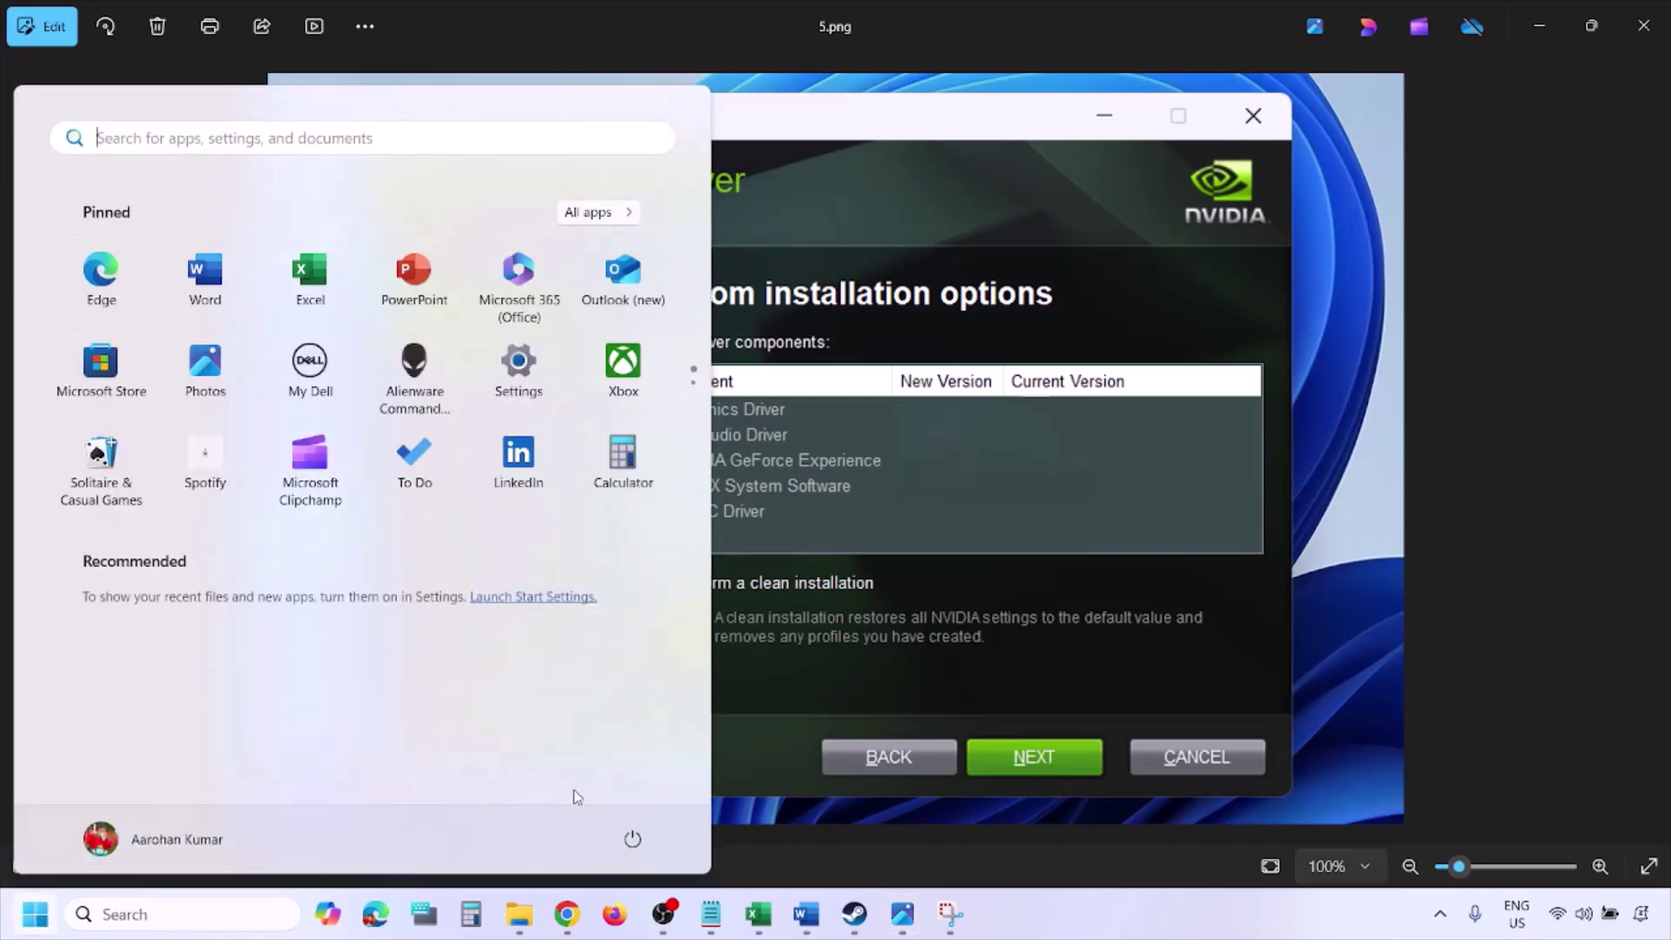
{"action": "left_click", "coordinate": [641, 848]}
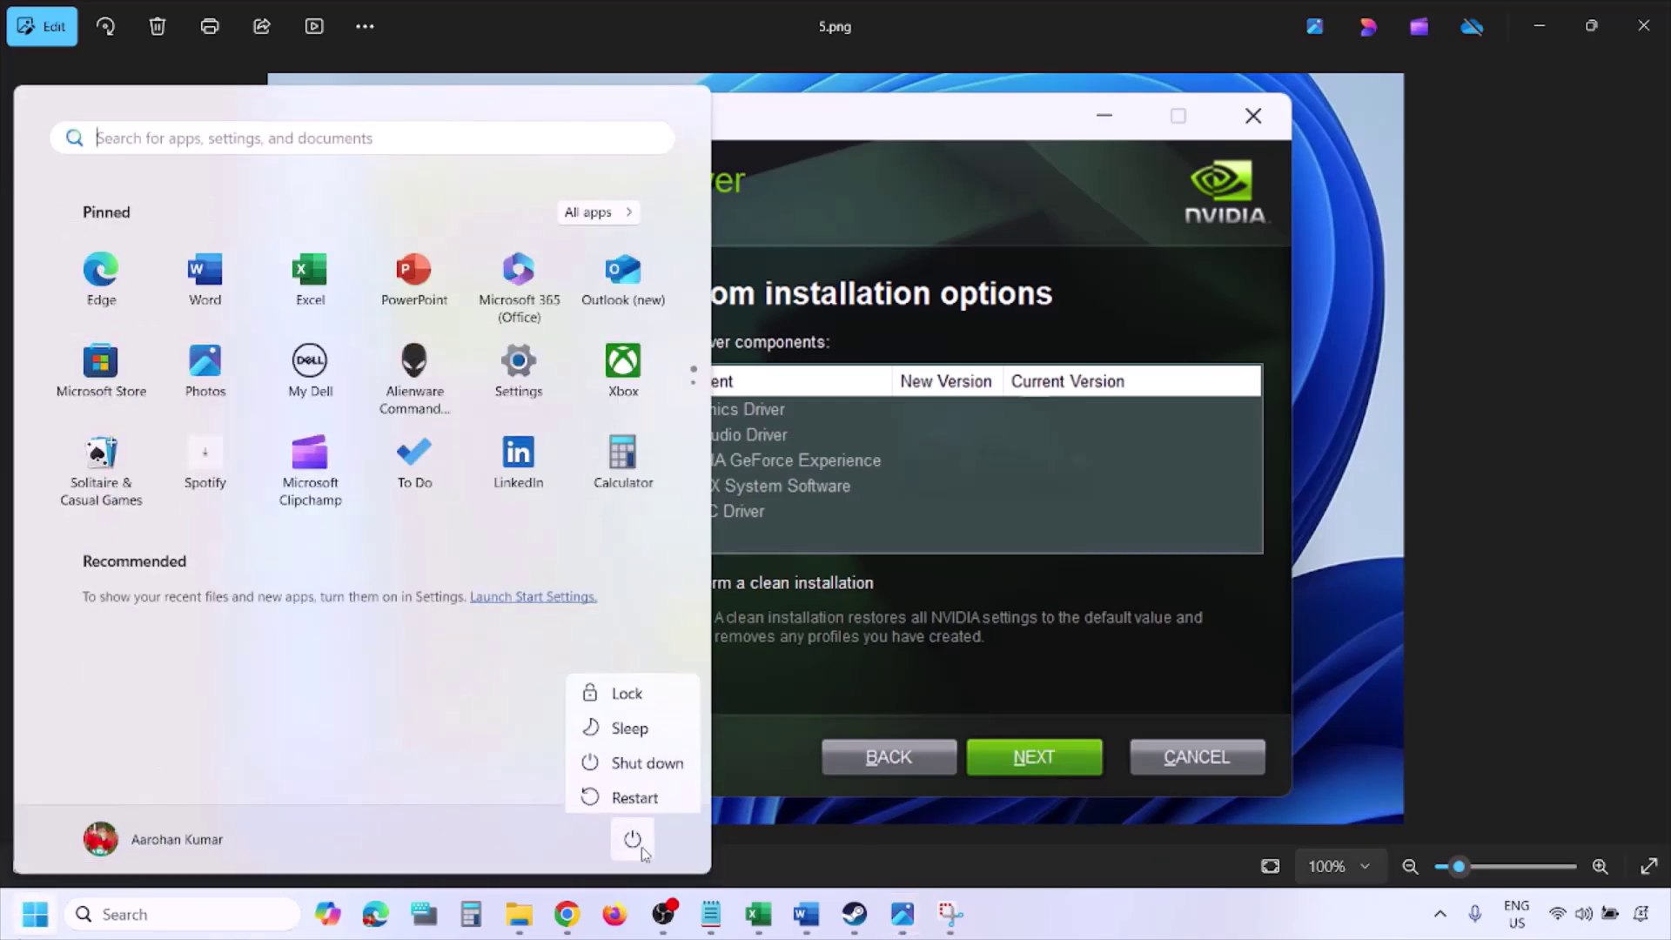
{"action": "left_click", "coordinate": [1138, 931]}
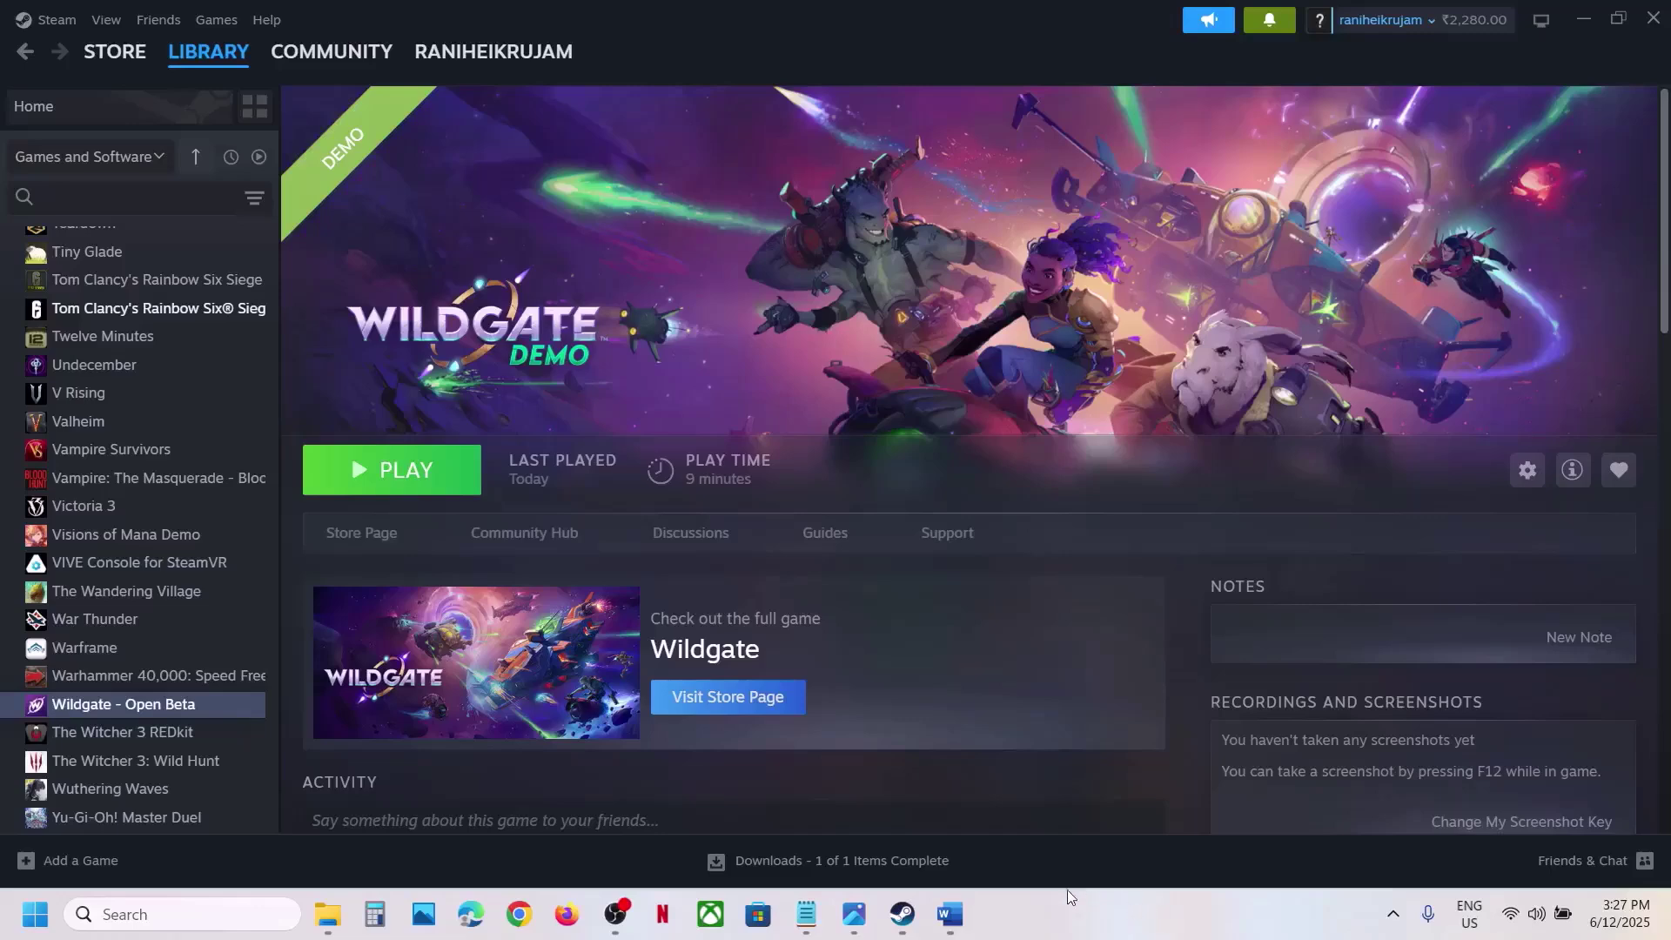
Switch to the Word document and read Step 7 about running the game on the dedicated graphics card.
{"action": "left_click", "coordinate": [950, 913]}
{"action": "scroll", "coordinate": [638, 634], "scroll_direction": "down", "scroll_amount": 1}
{"action": "scroll", "coordinate": [639, 633], "scroll_direction": "down", "scroll_amount": 1}
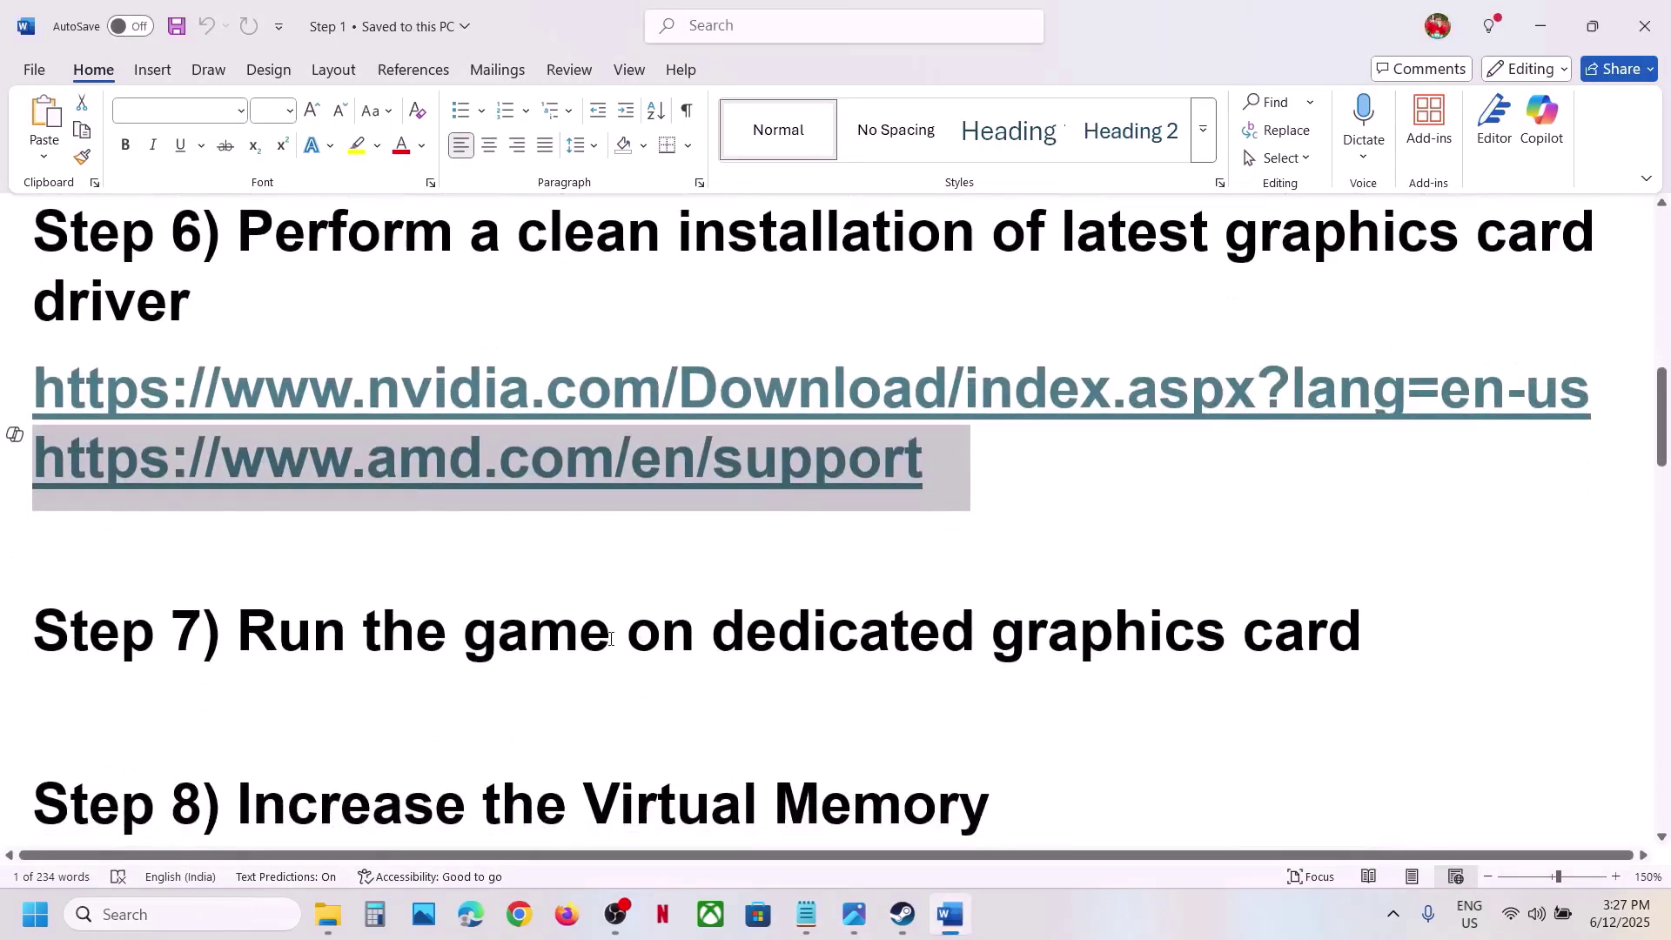
{"action": "scroll", "coordinate": [639, 634], "scroll_direction": "up", "scroll_amount": 1}
{"action": "left_click", "coordinate": [416, 722]}
{"action": "left_click", "coordinate": [1274, 722]}
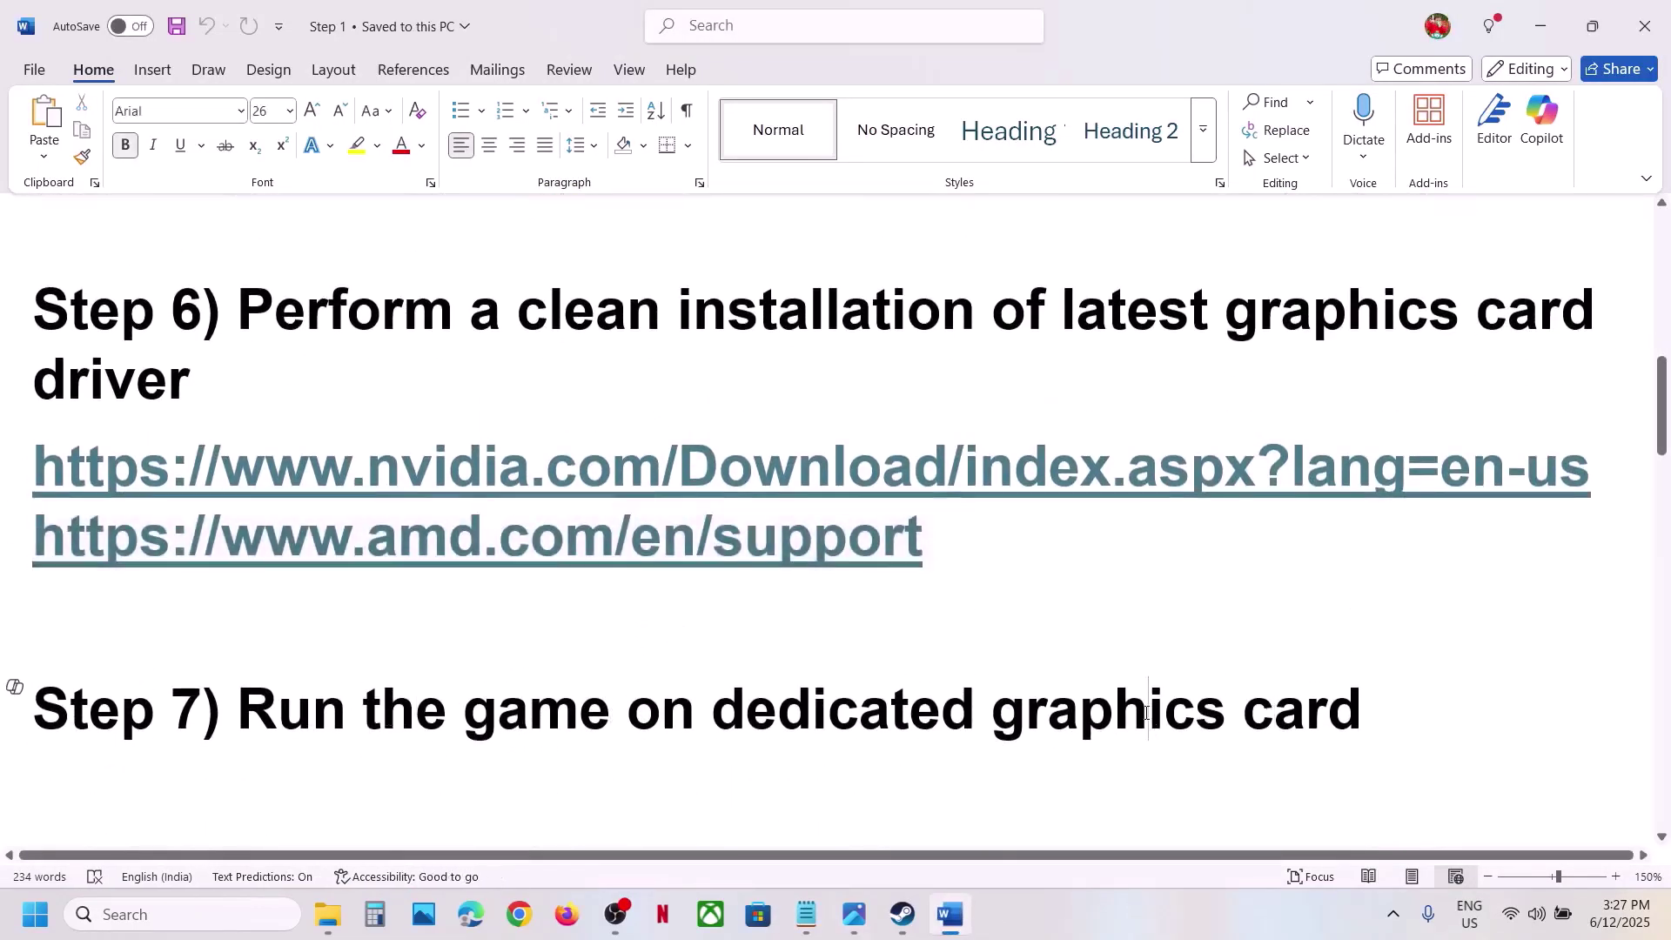
{"action": "double_click", "coordinate": [1149, 727]}
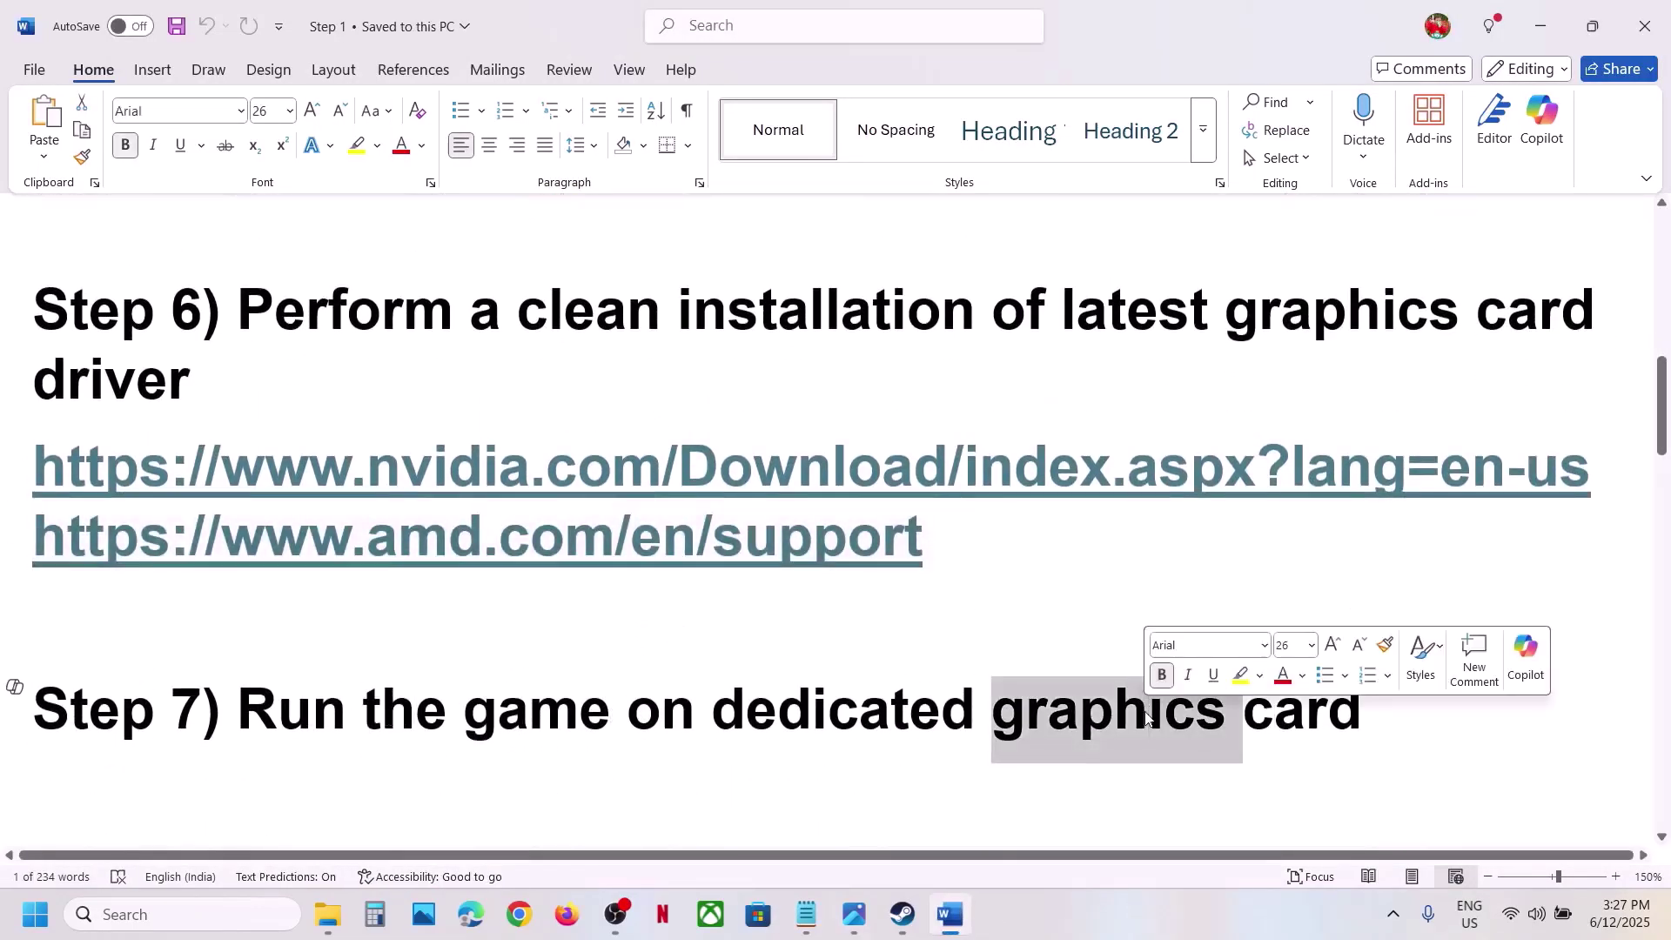
Search Windows for "graphics settings" and open the Graphics settings page.
{"action": "left_click", "coordinate": [123, 912]}
{"action": "type", "text": "graphics settings"}
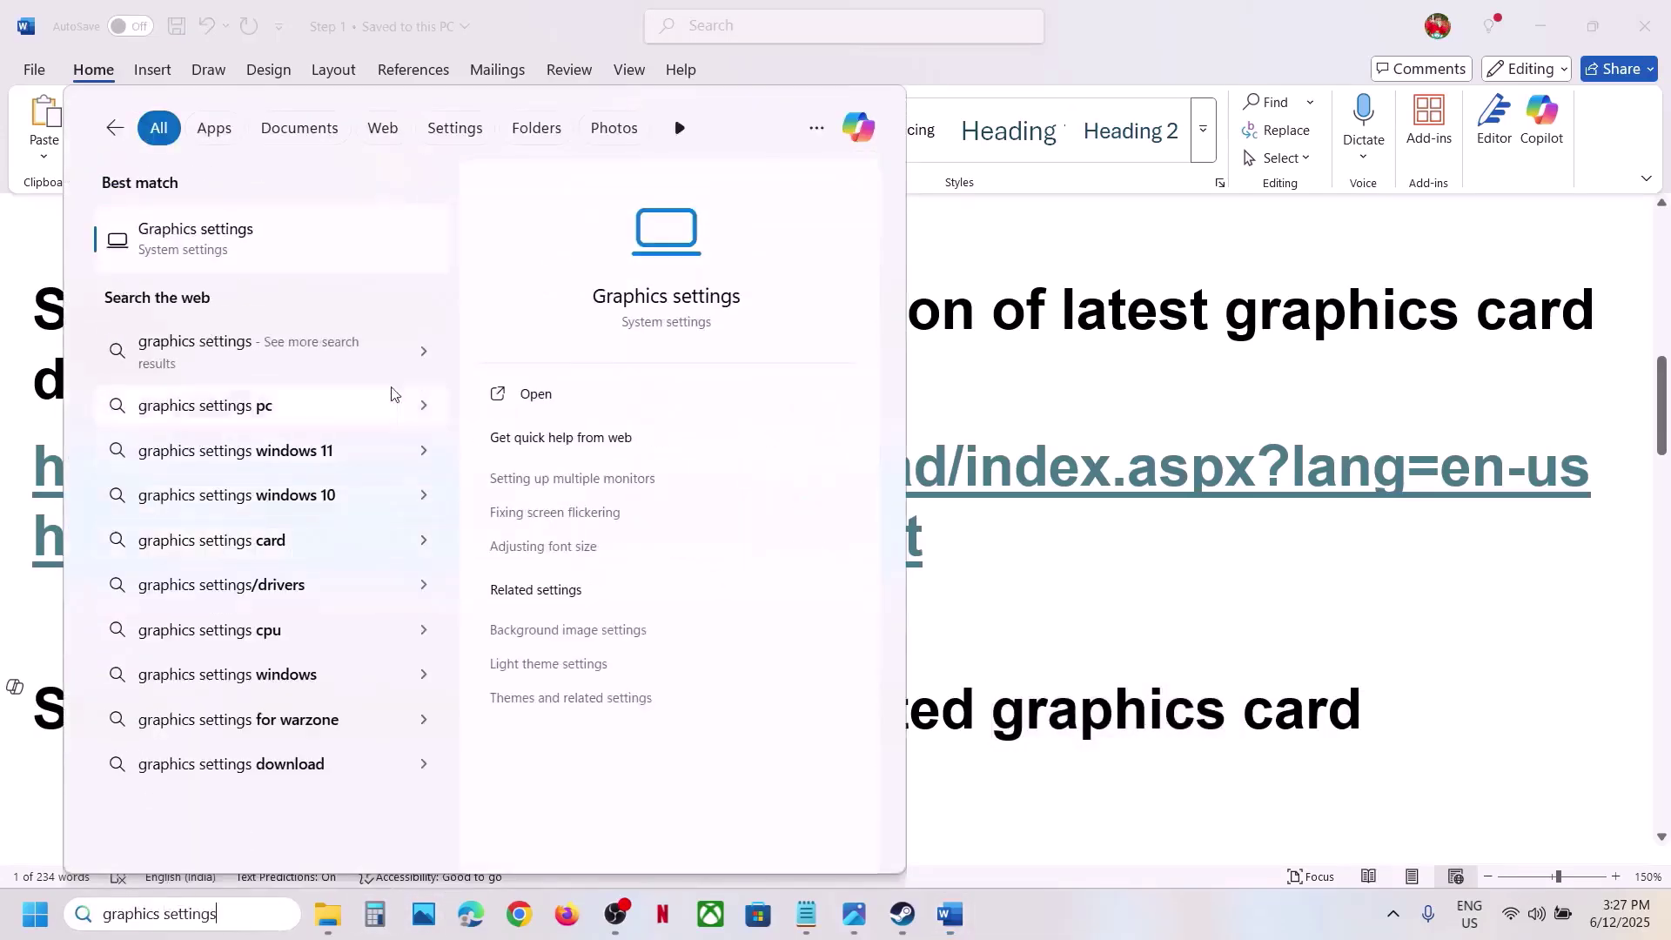
{"action": "left_click", "coordinate": [327, 258]}
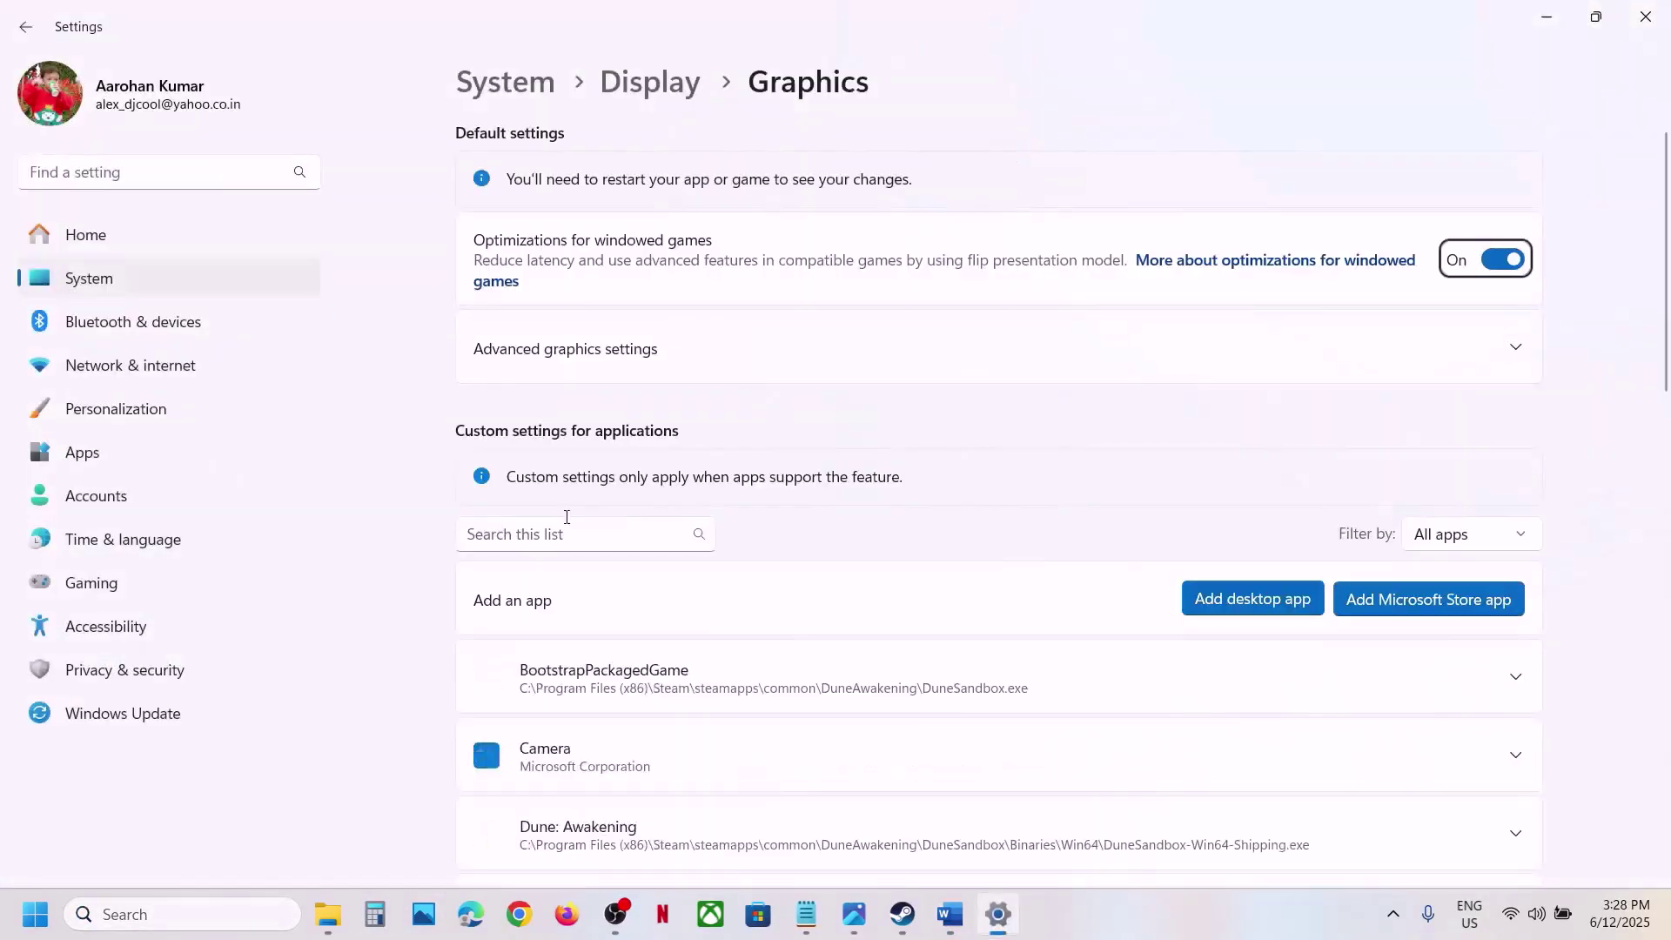
Add NebulaLauncher from the Wildgate Demo folder under steamapps\common as a desktop app with custom graphics settings.
{"action": "left_click", "coordinate": [1276, 607]}
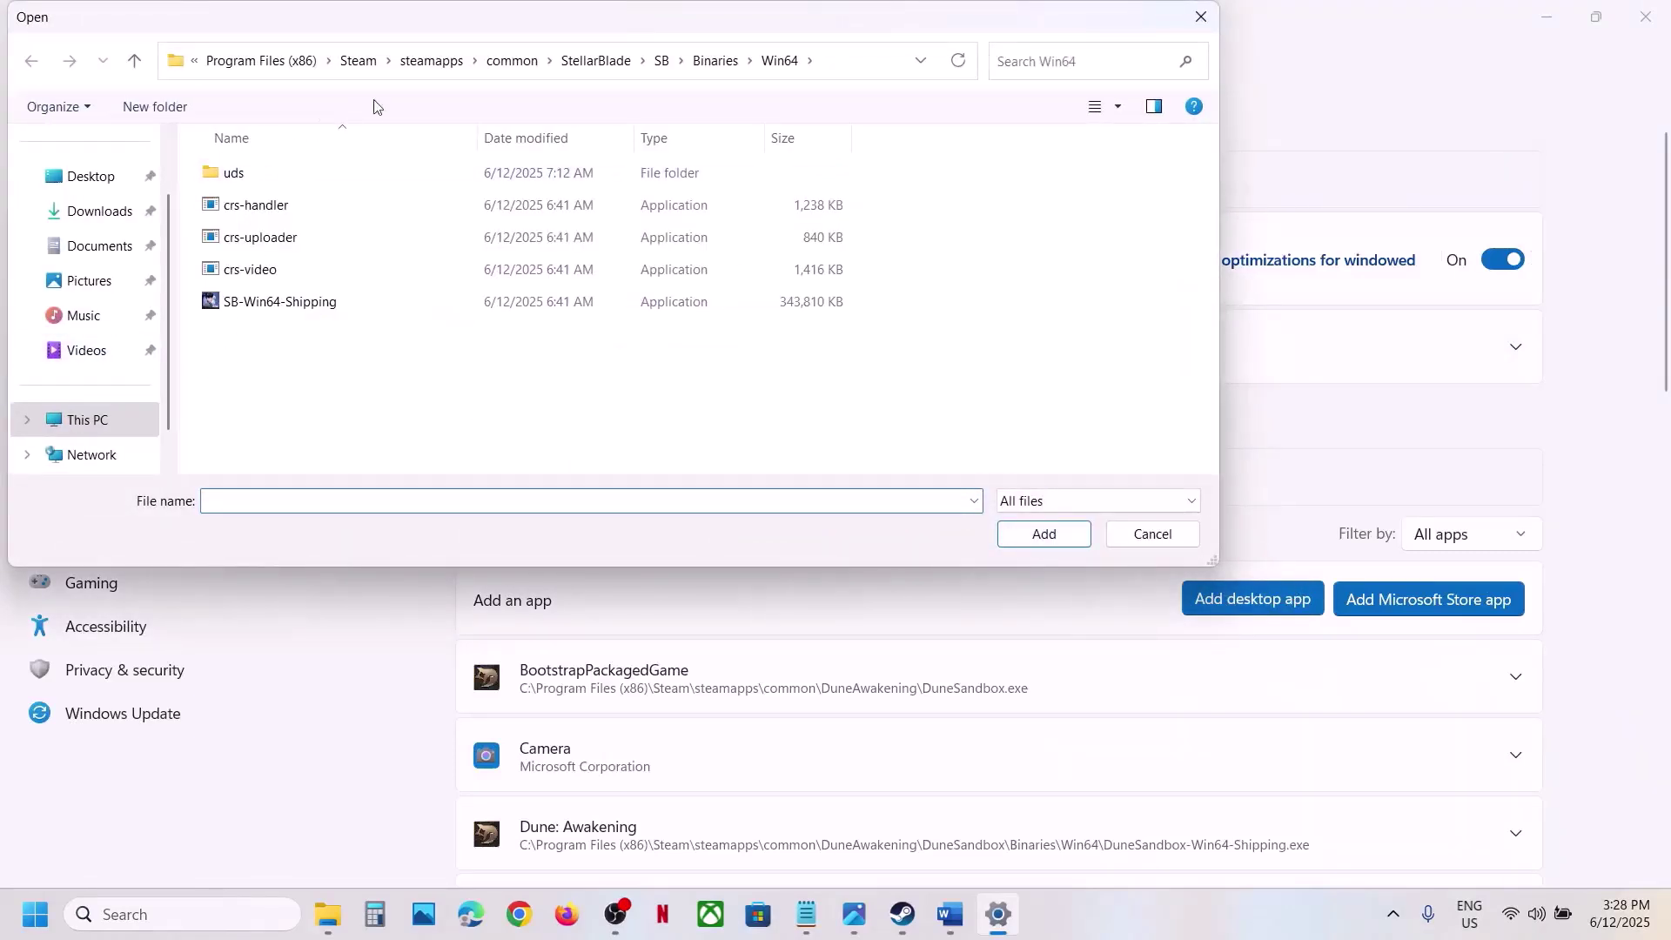
{"action": "left_click", "coordinate": [535, 59]}
{"action": "double_click", "coordinate": [258, 401]}
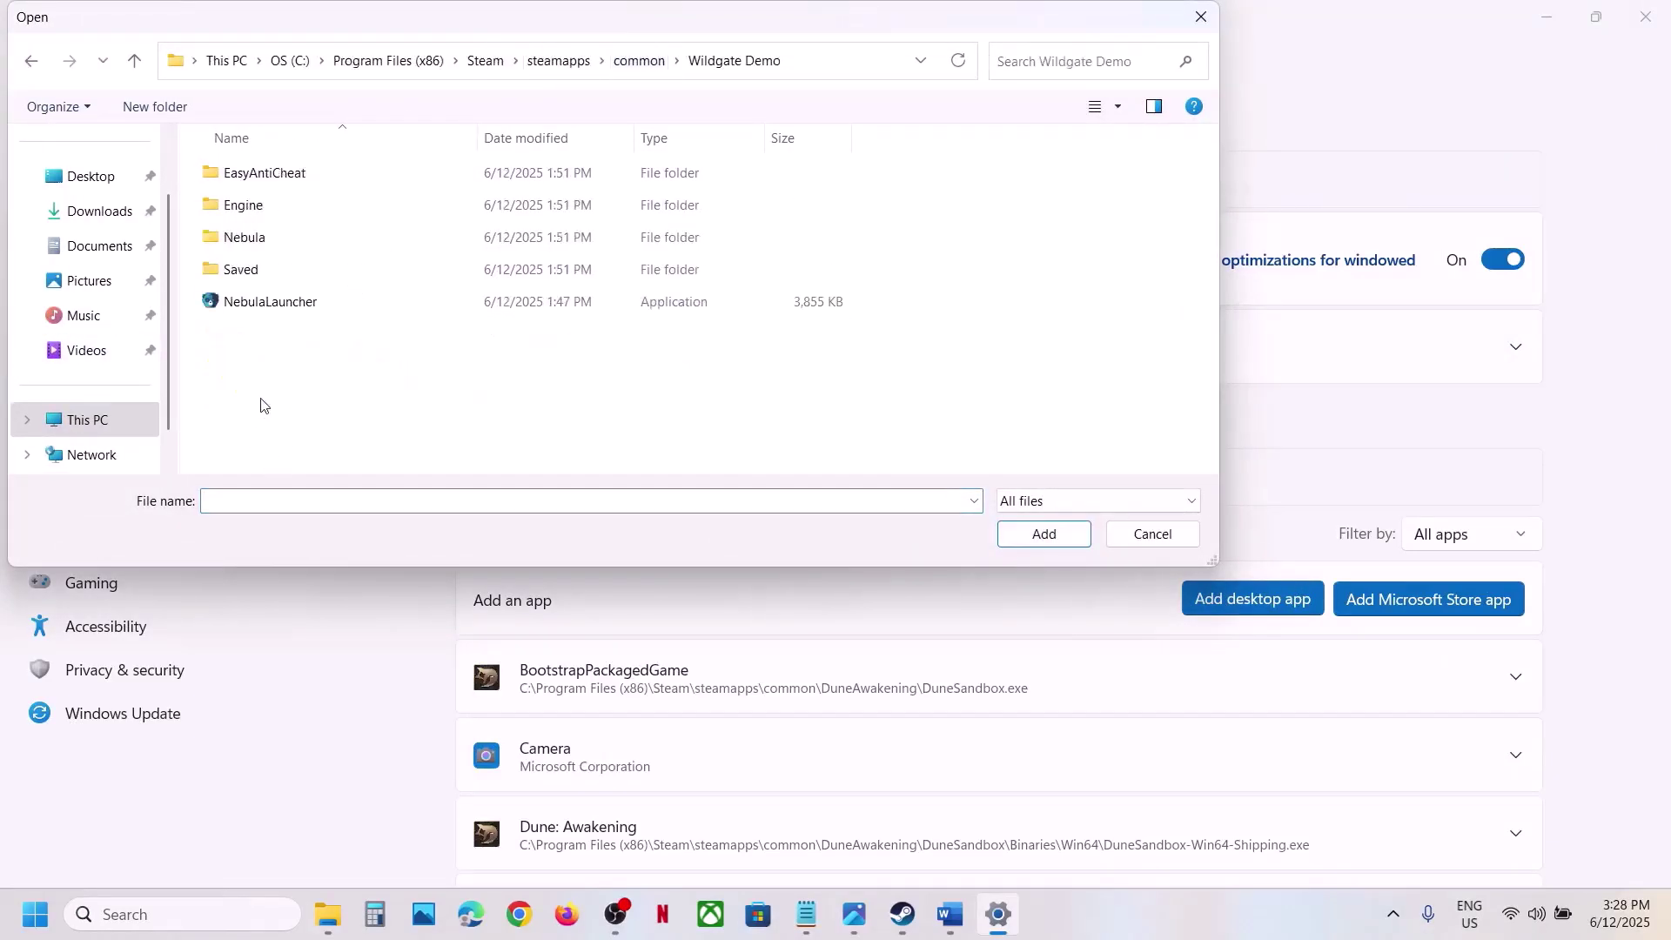
{"action": "left_click", "coordinate": [272, 301]}
{"action": "left_click", "coordinate": [1047, 541]}
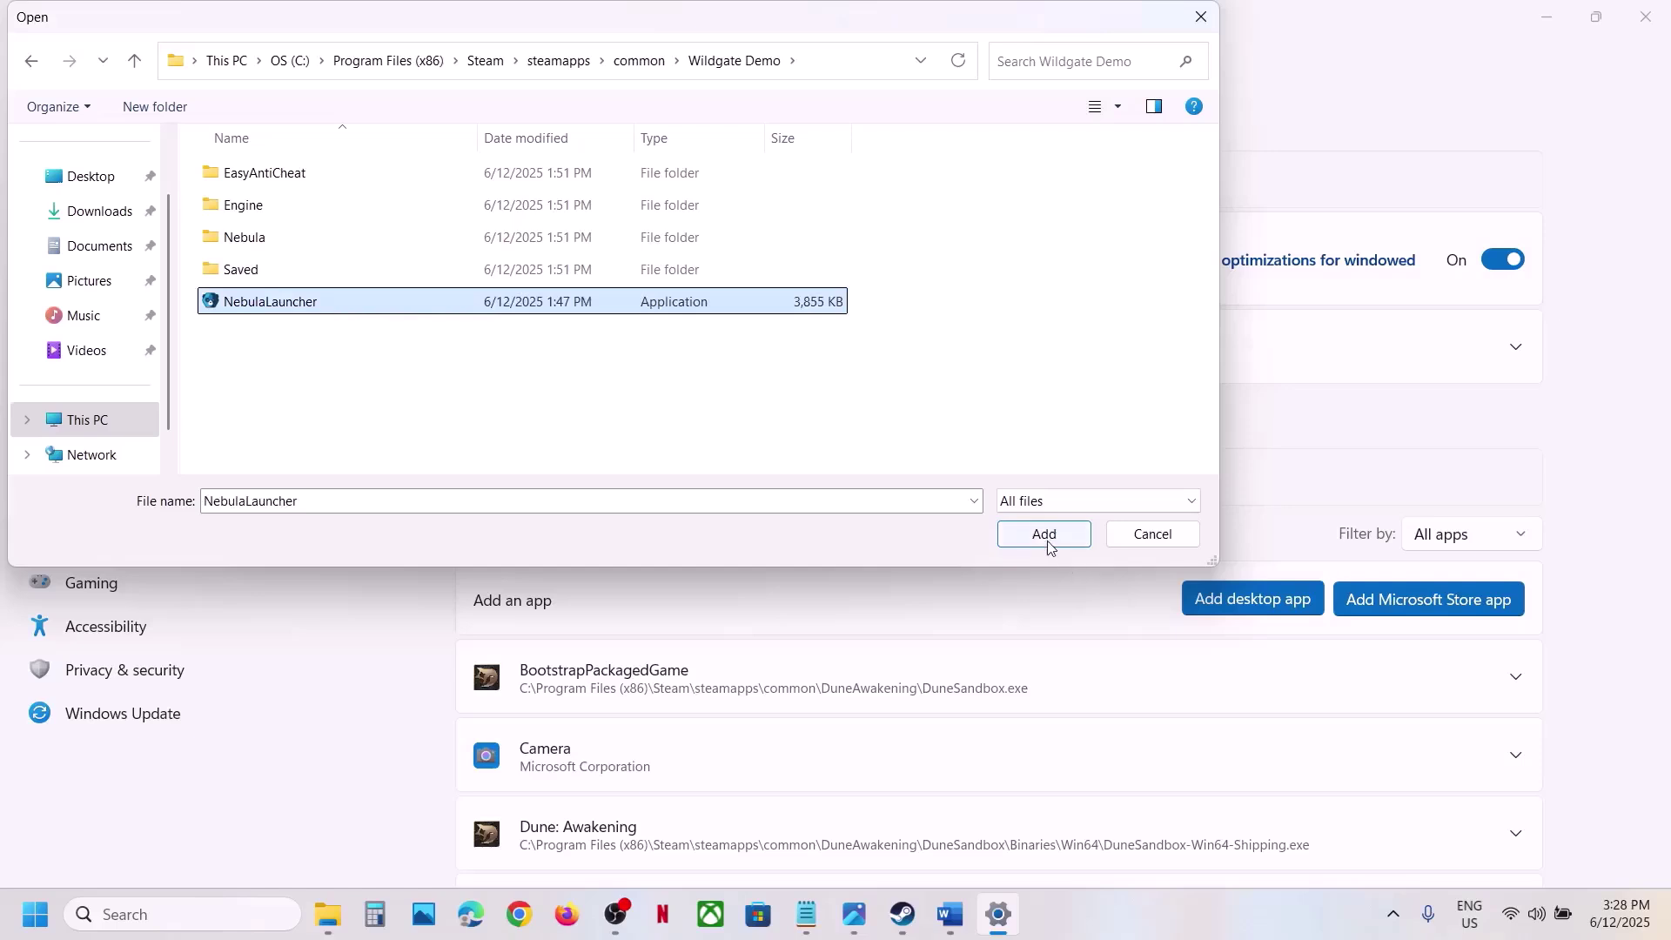
Set the GPU preference of the NebulaLauncher.exe entry to High Performance (NVIDIA GeForce RTX 3050 Laptop GPU).
{"action": "scroll", "coordinate": [971, 581], "scroll_direction": "down", "scroll_amount": 5}
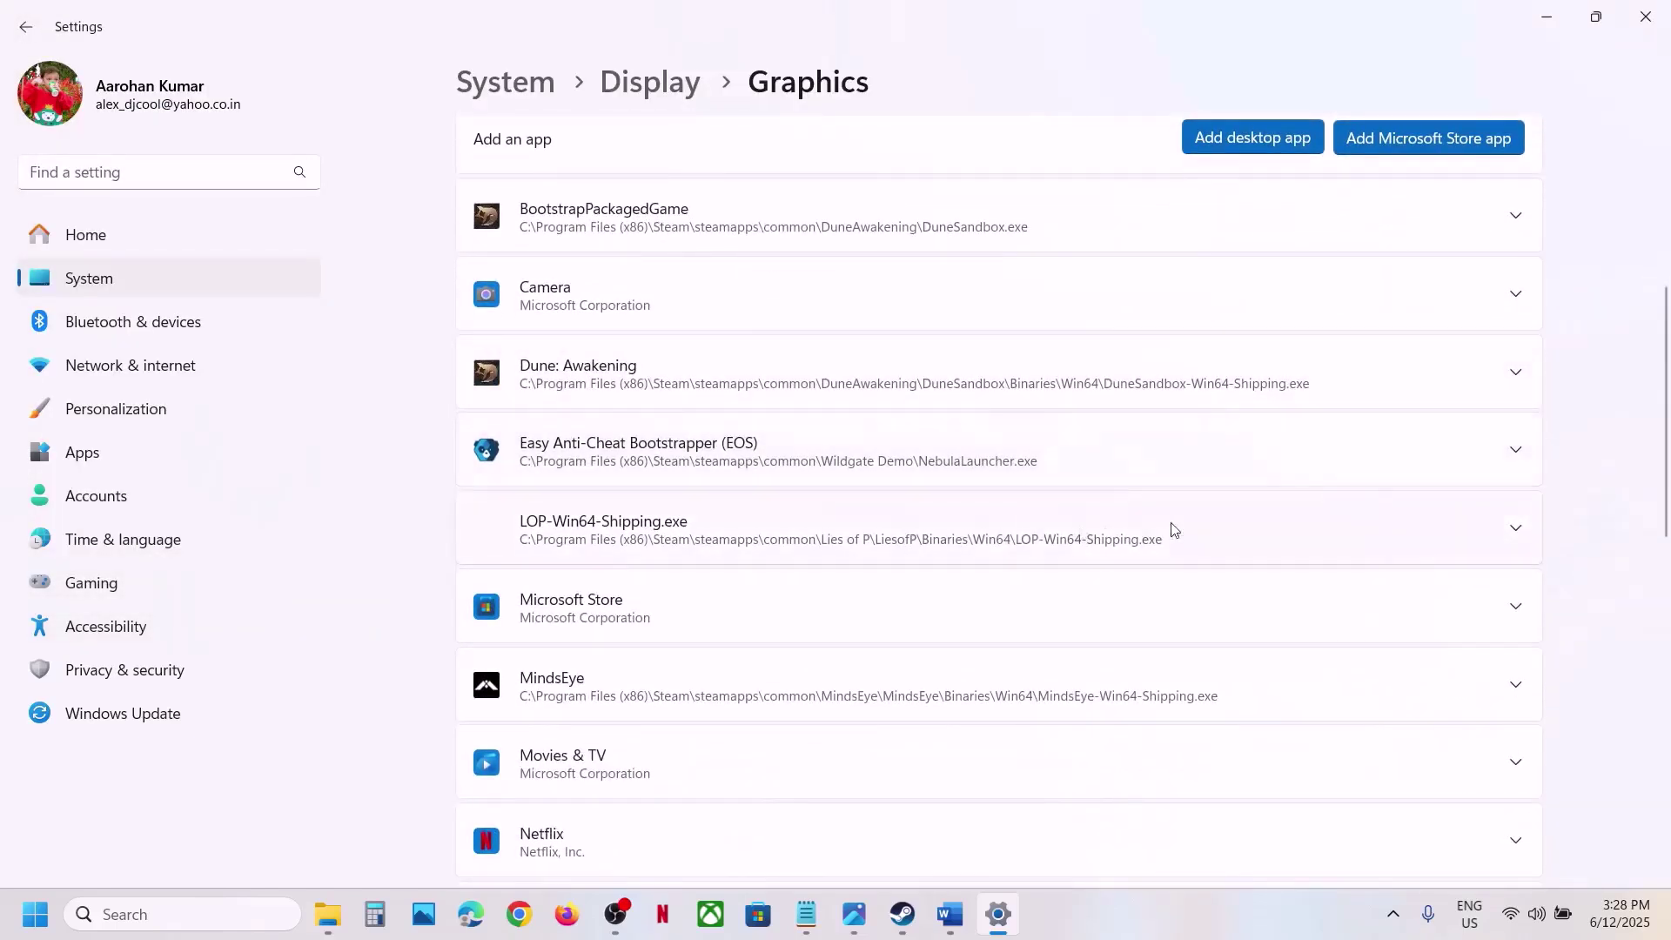
{"action": "left_click", "coordinate": [971, 454]}
{"action": "left_click", "coordinate": [1432, 521]}
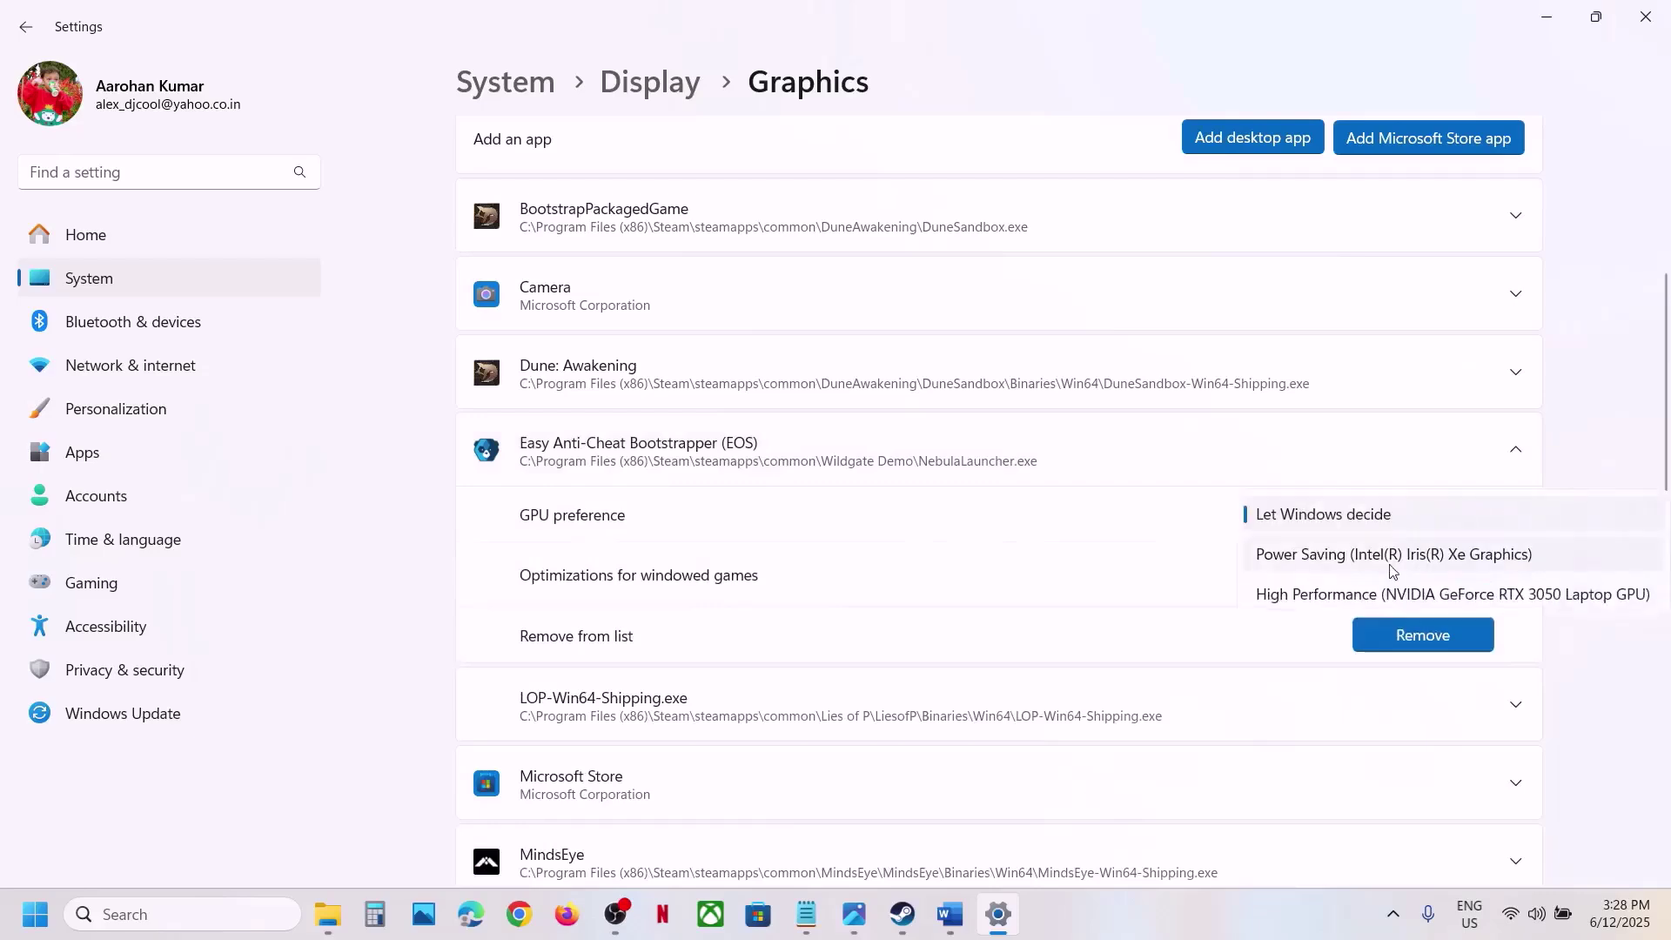
{"action": "left_click", "coordinate": [1342, 591]}
{"action": "scroll", "coordinate": [1119, 400], "scroll_direction": "up", "scroll_amount": 4}
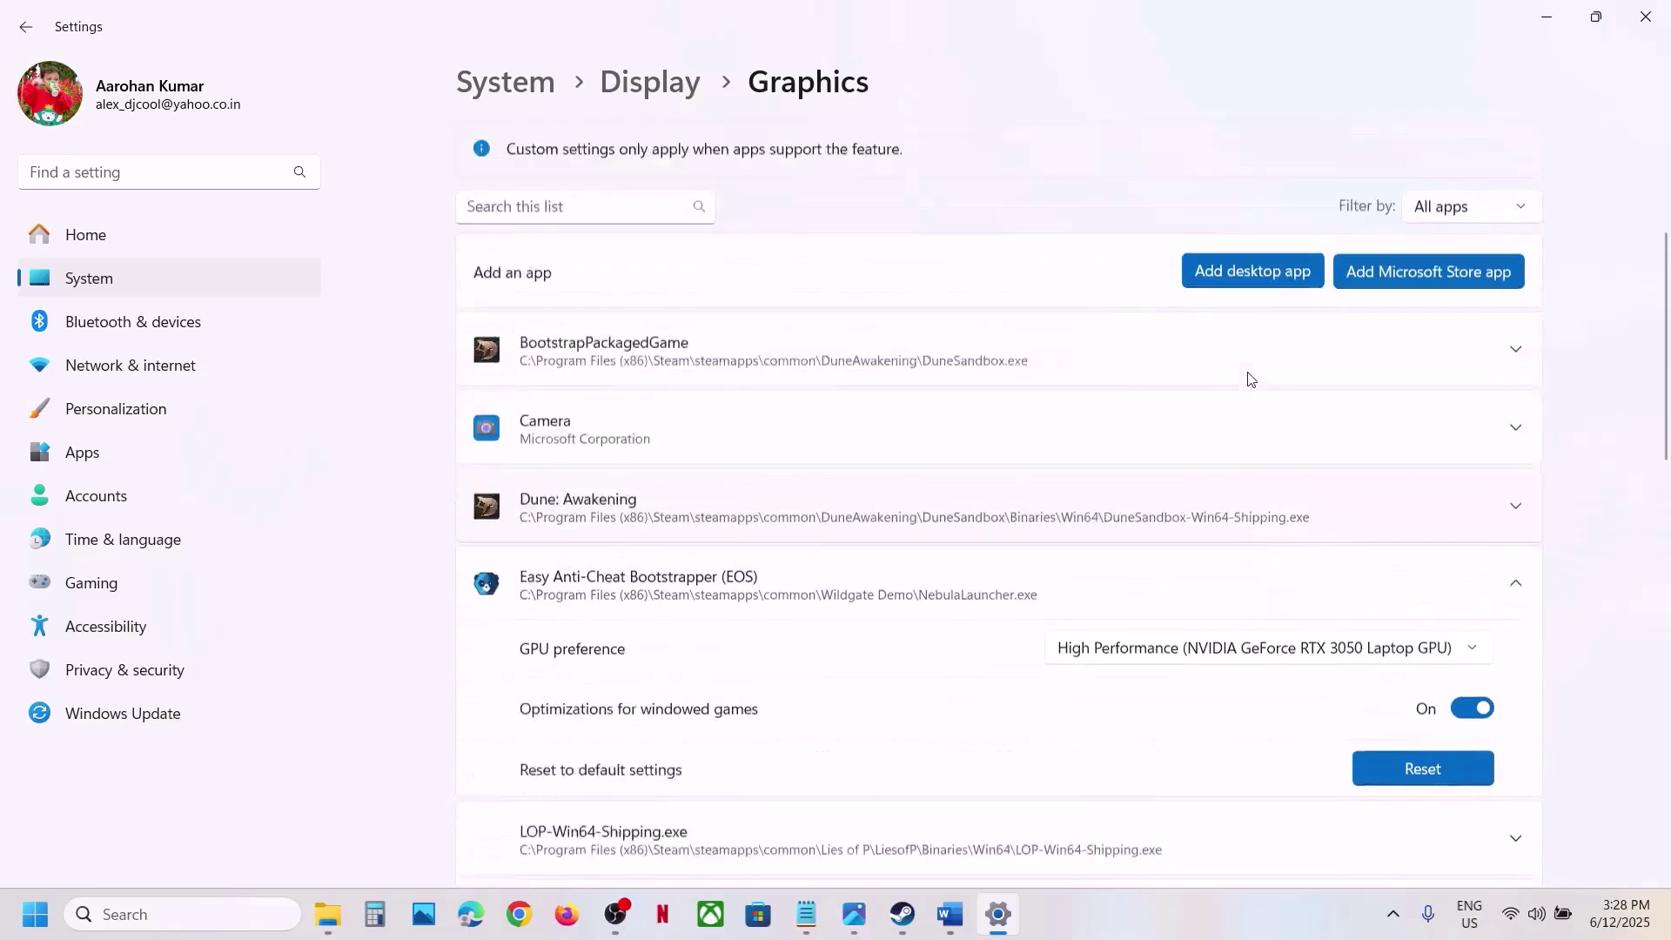
Add NebulaClient-Win64-Shipping from the Wildgate Demo\Nebula\Binaries\Win64 folder as a desktop app with custom graphics settings.
{"action": "left_click", "coordinate": [1226, 489]}
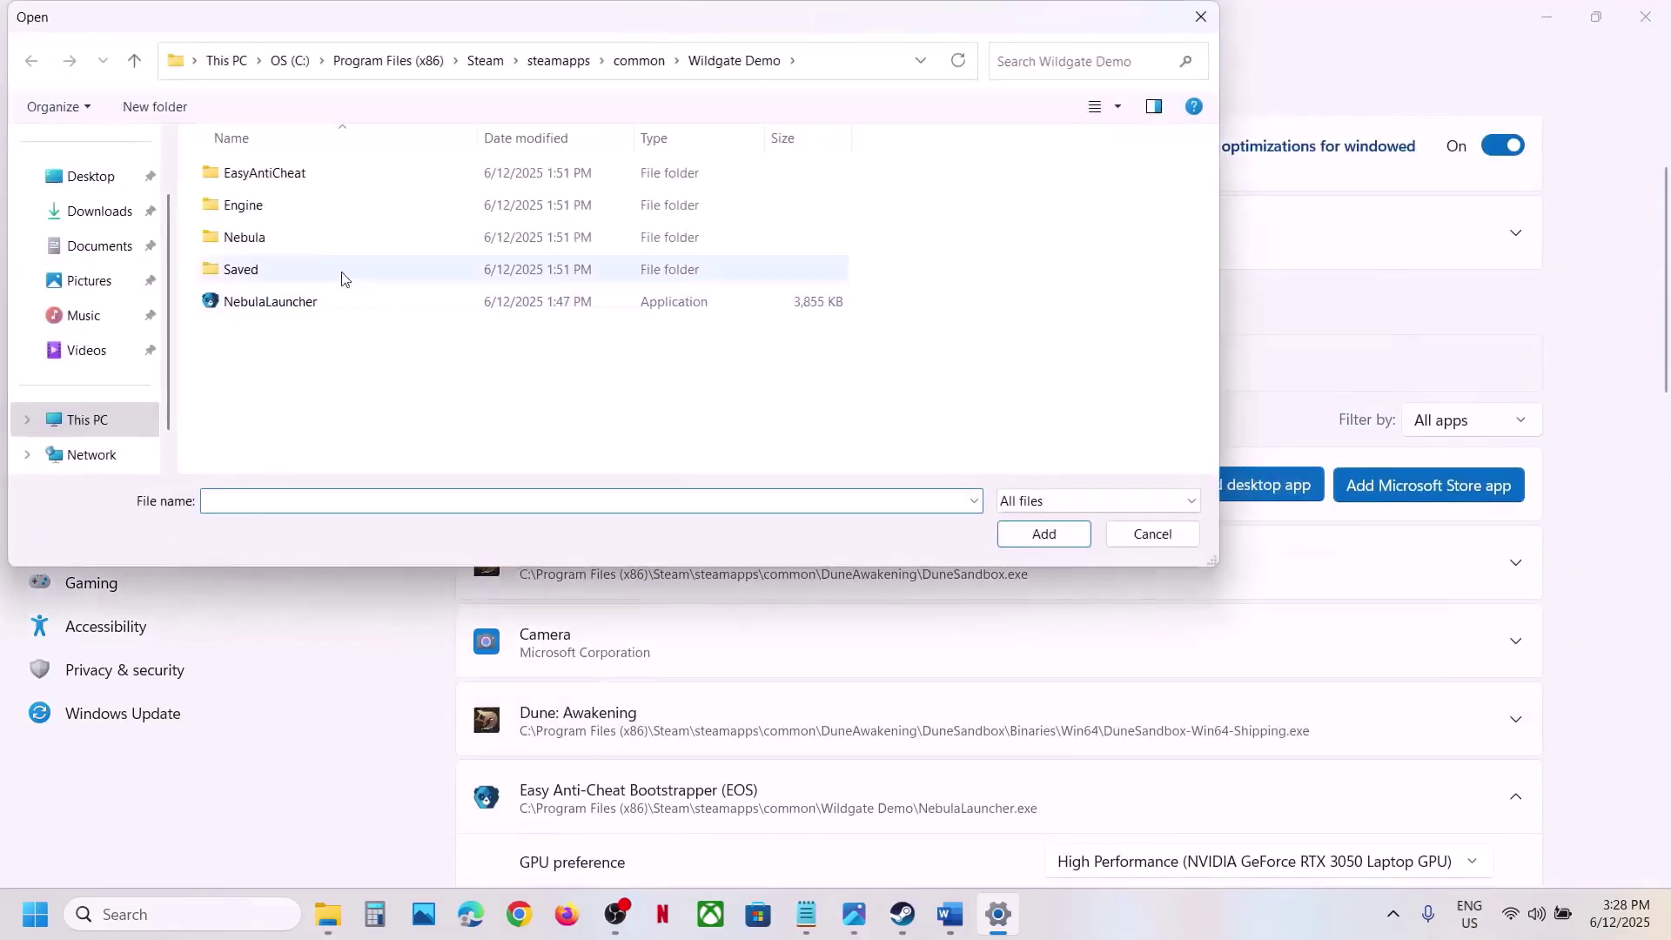
{"action": "left_click", "coordinate": [243, 245]}
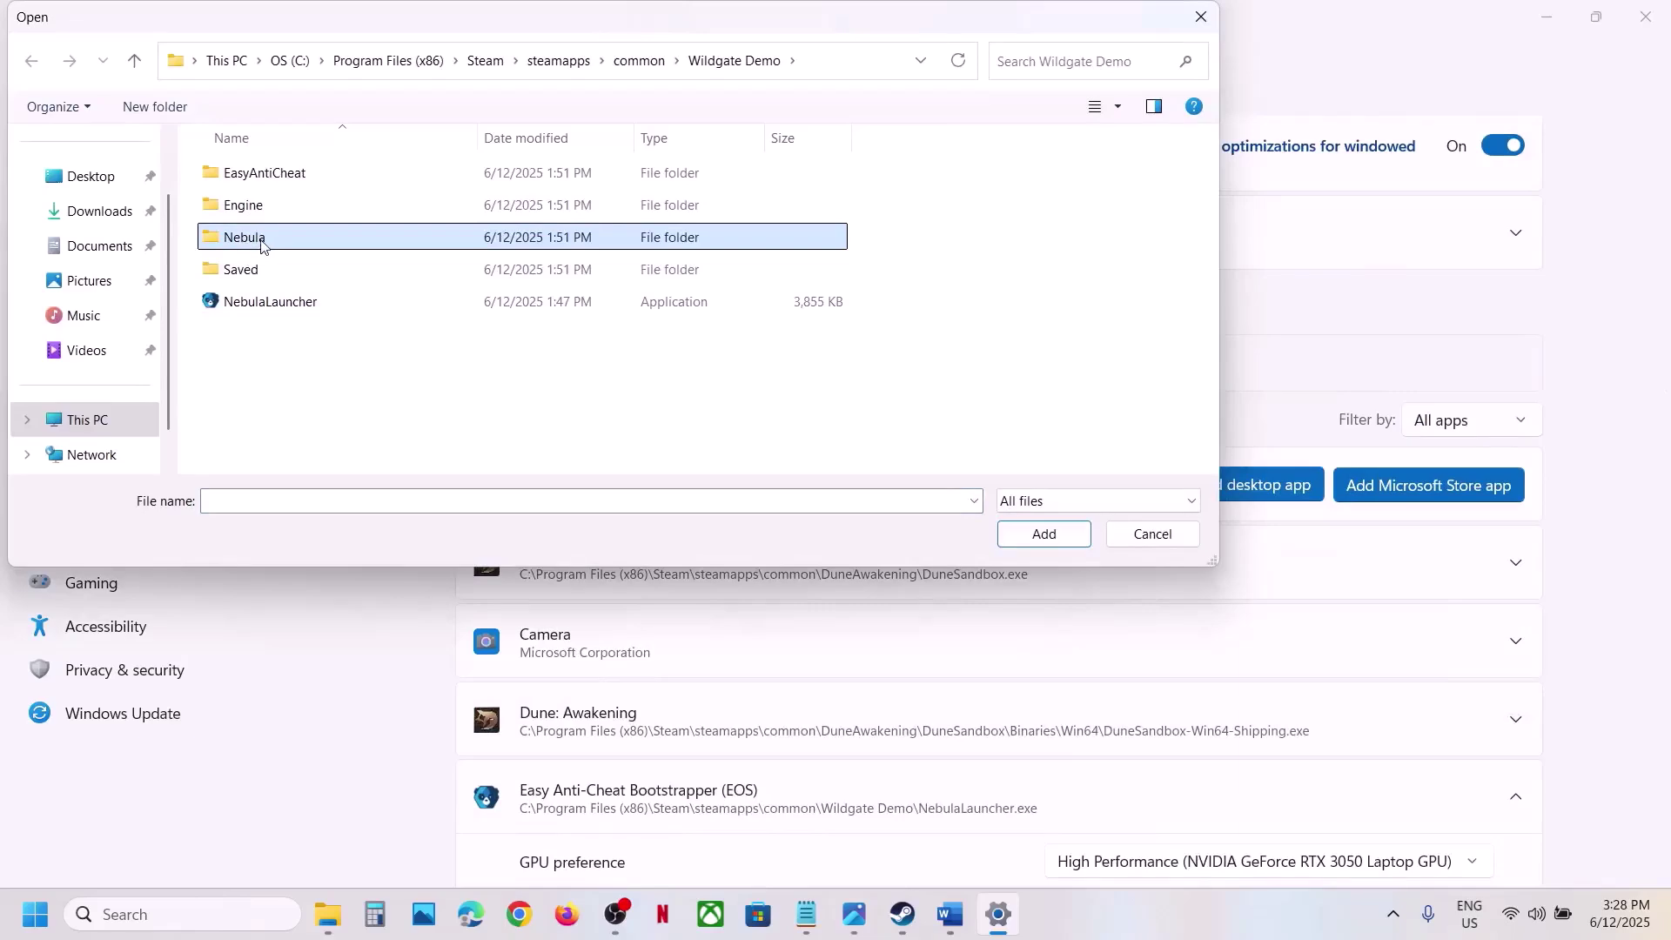
{"action": "double_click", "coordinate": [265, 241]}
{"action": "double_click", "coordinate": [267, 175]}
{"action": "double_click", "coordinate": [267, 174]}
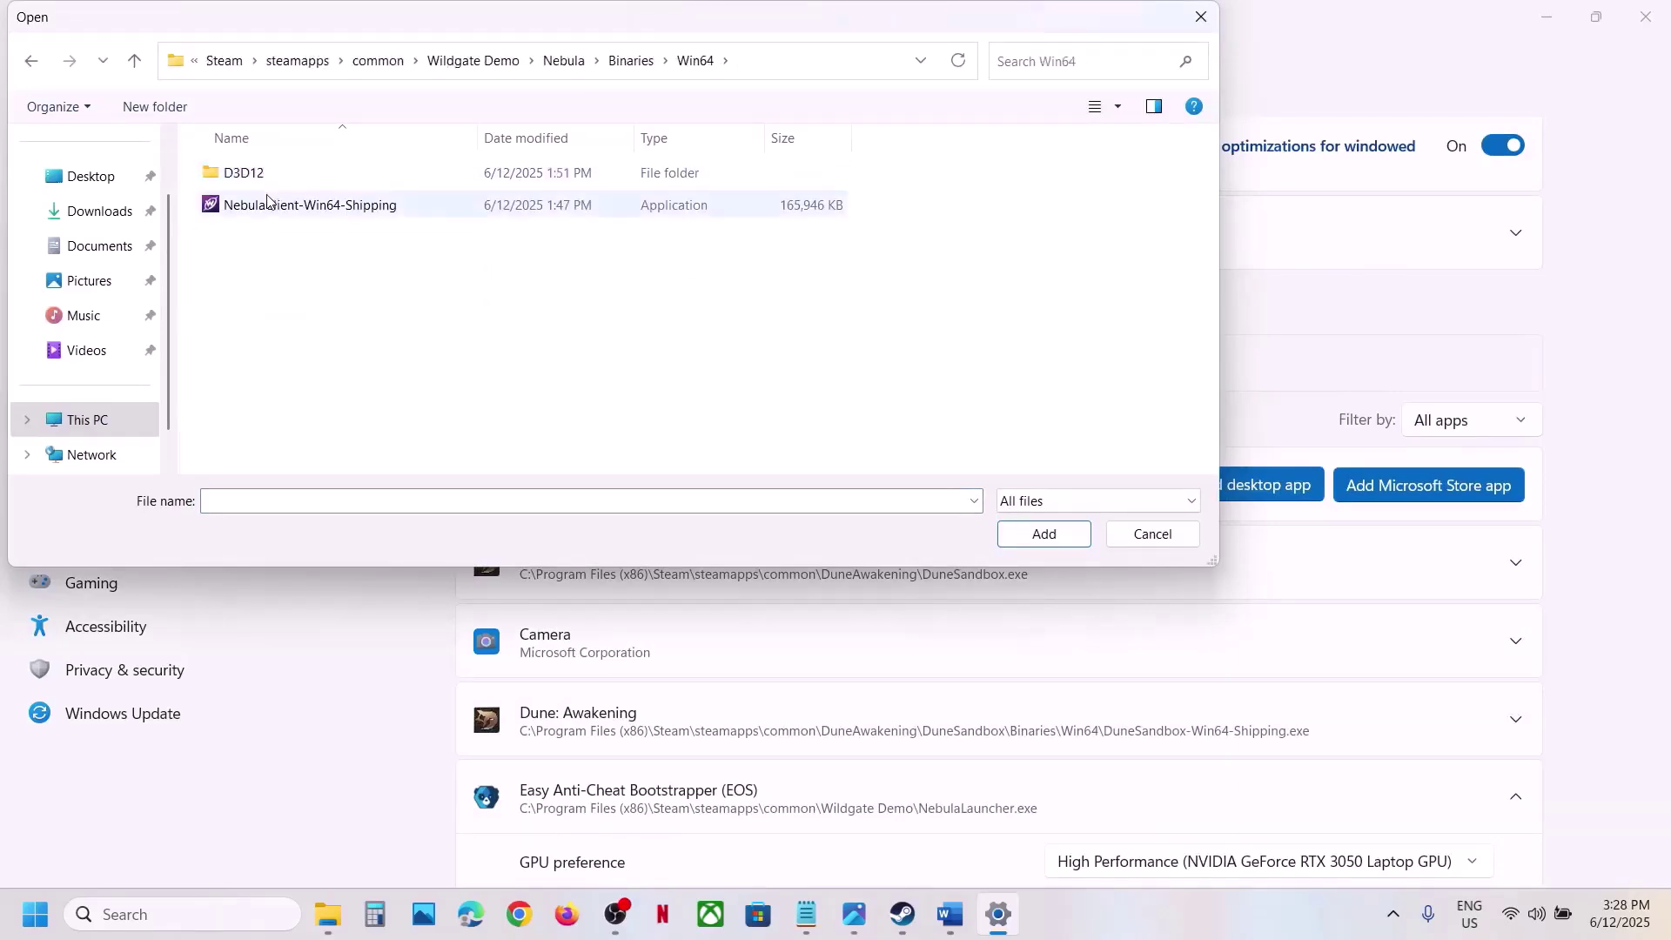
{"action": "left_click", "coordinate": [270, 205]}
{"action": "left_click", "coordinate": [1041, 534]}
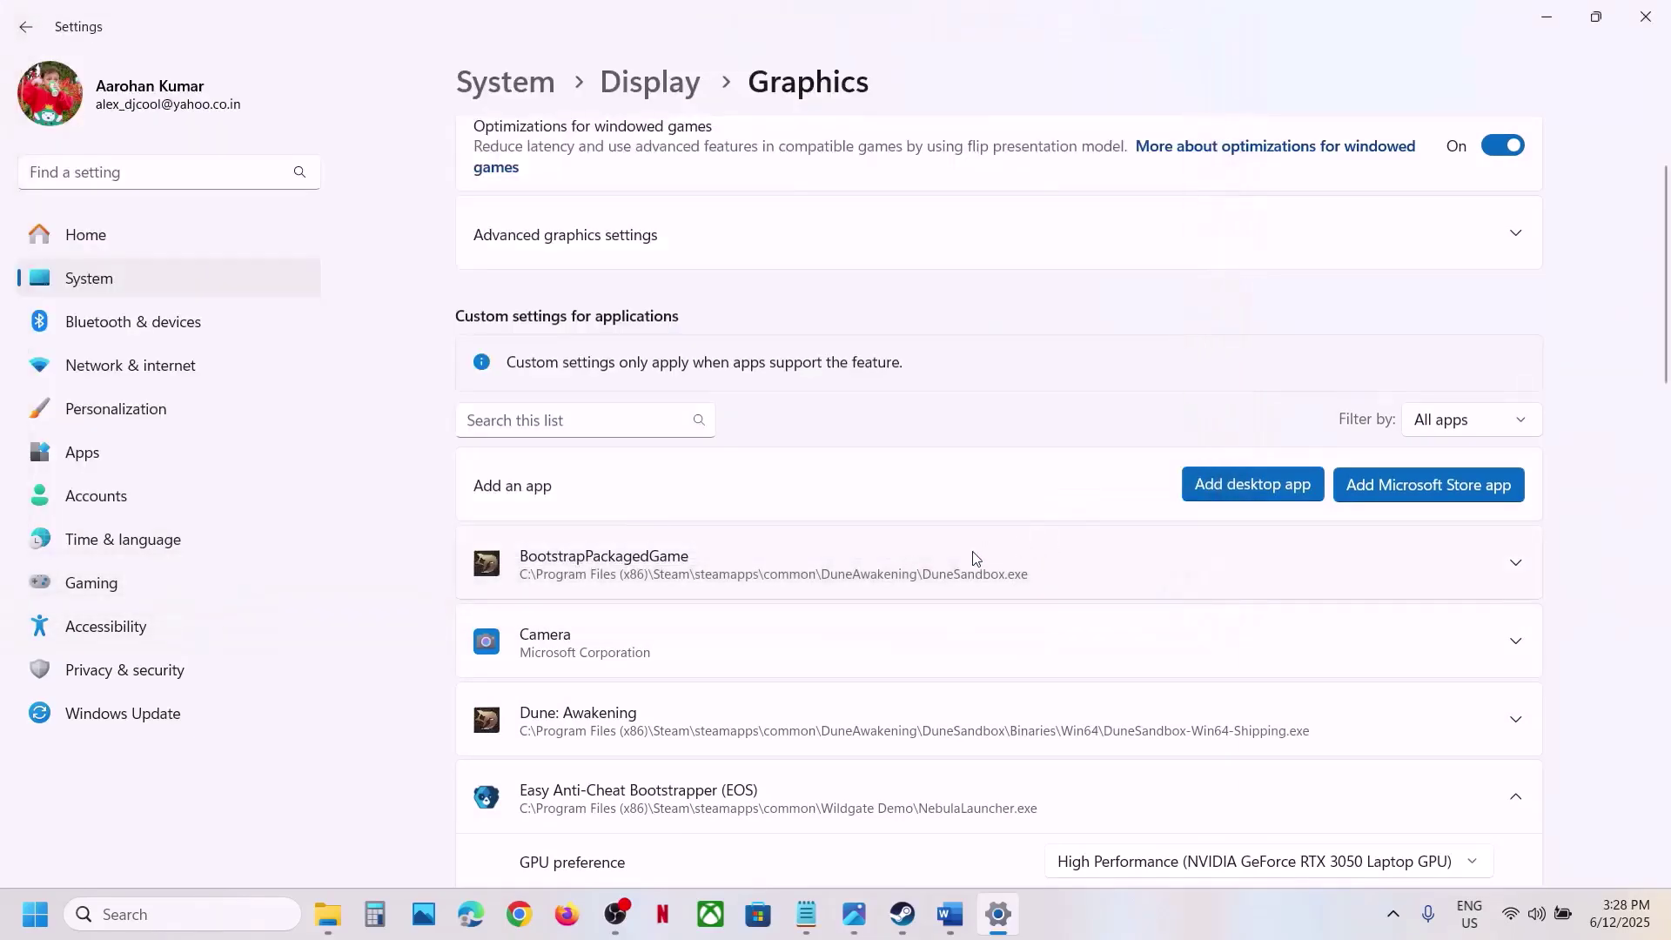
Set the GPU preference of the NebulaClient entry to High Performance (NVIDIA GeForce RTX 3050 Laptop GPU).
{"action": "scroll", "coordinate": [972, 559], "scroll_direction": "down", "scroll_amount": 5}
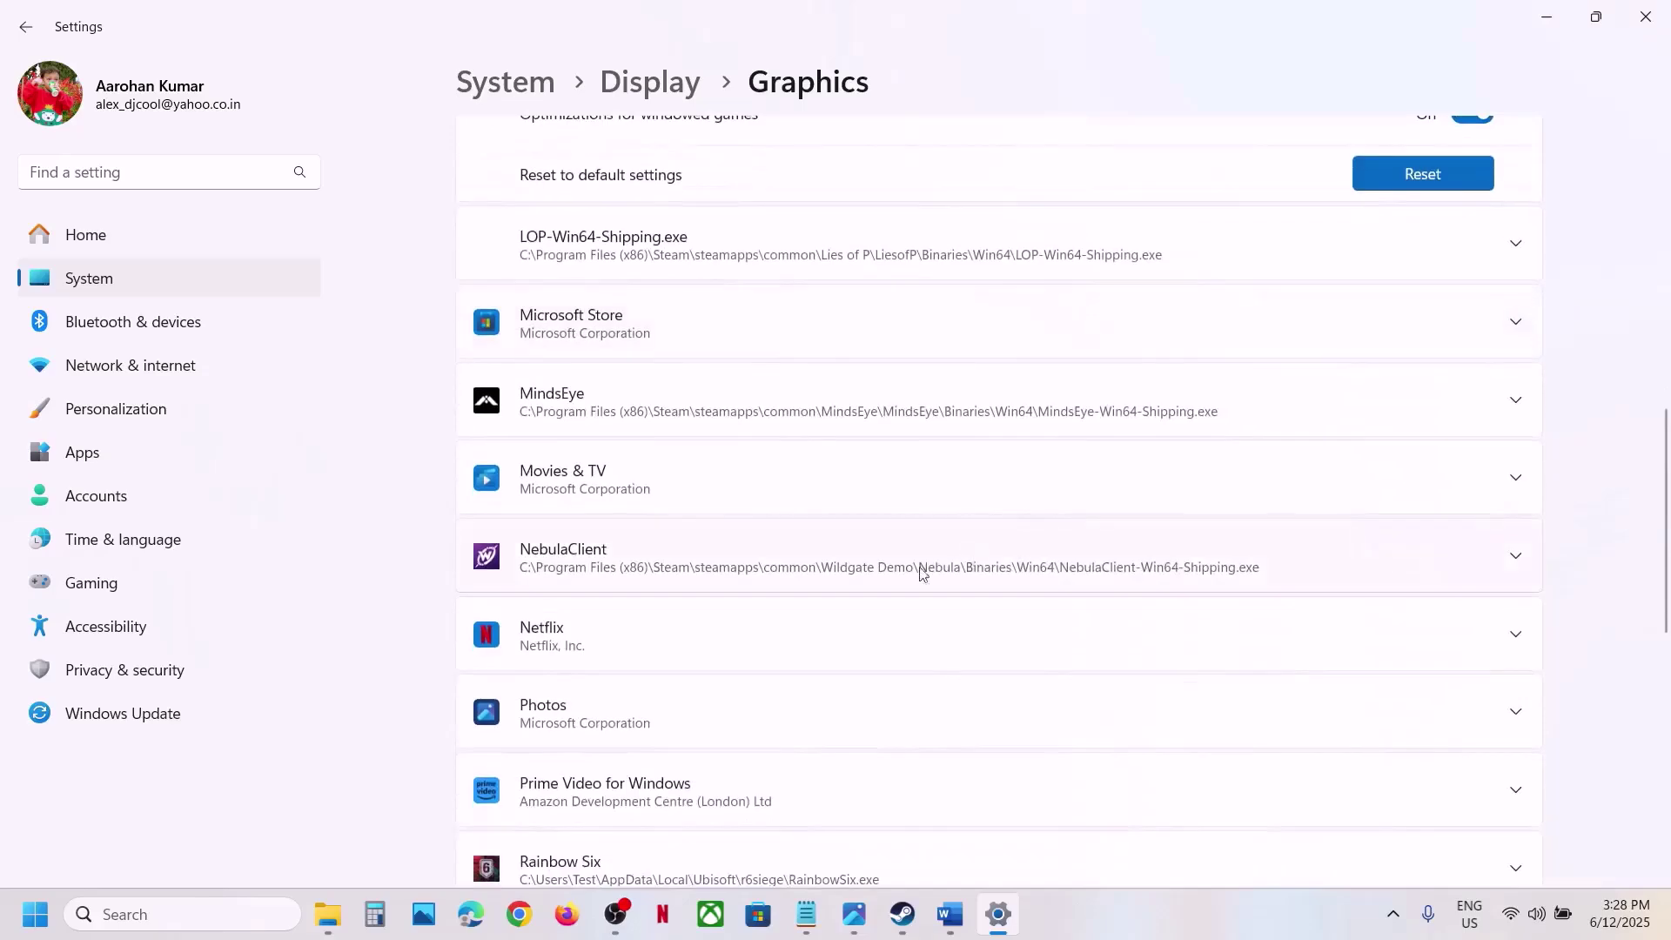
{"action": "left_click", "coordinate": [880, 574]}
{"action": "scroll", "coordinate": [958, 570], "scroll_direction": "down", "scroll_amount": 3}
{"action": "left_click", "coordinate": [1368, 398]}
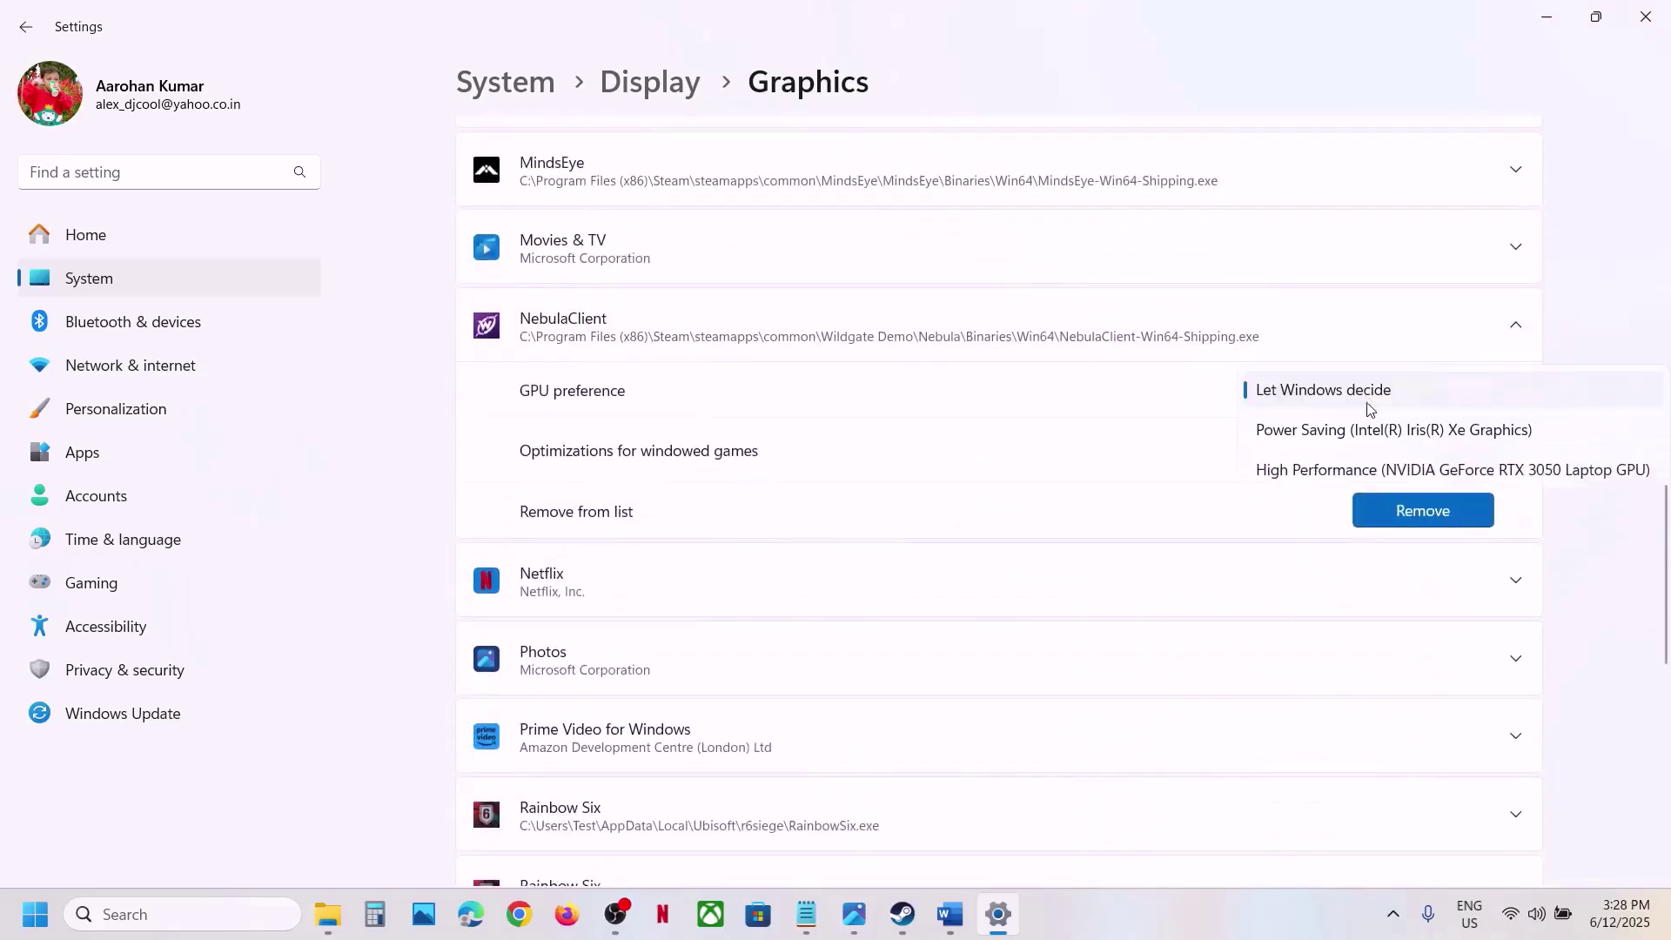
{"action": "left_click", "coordinate": [1353, 474]}
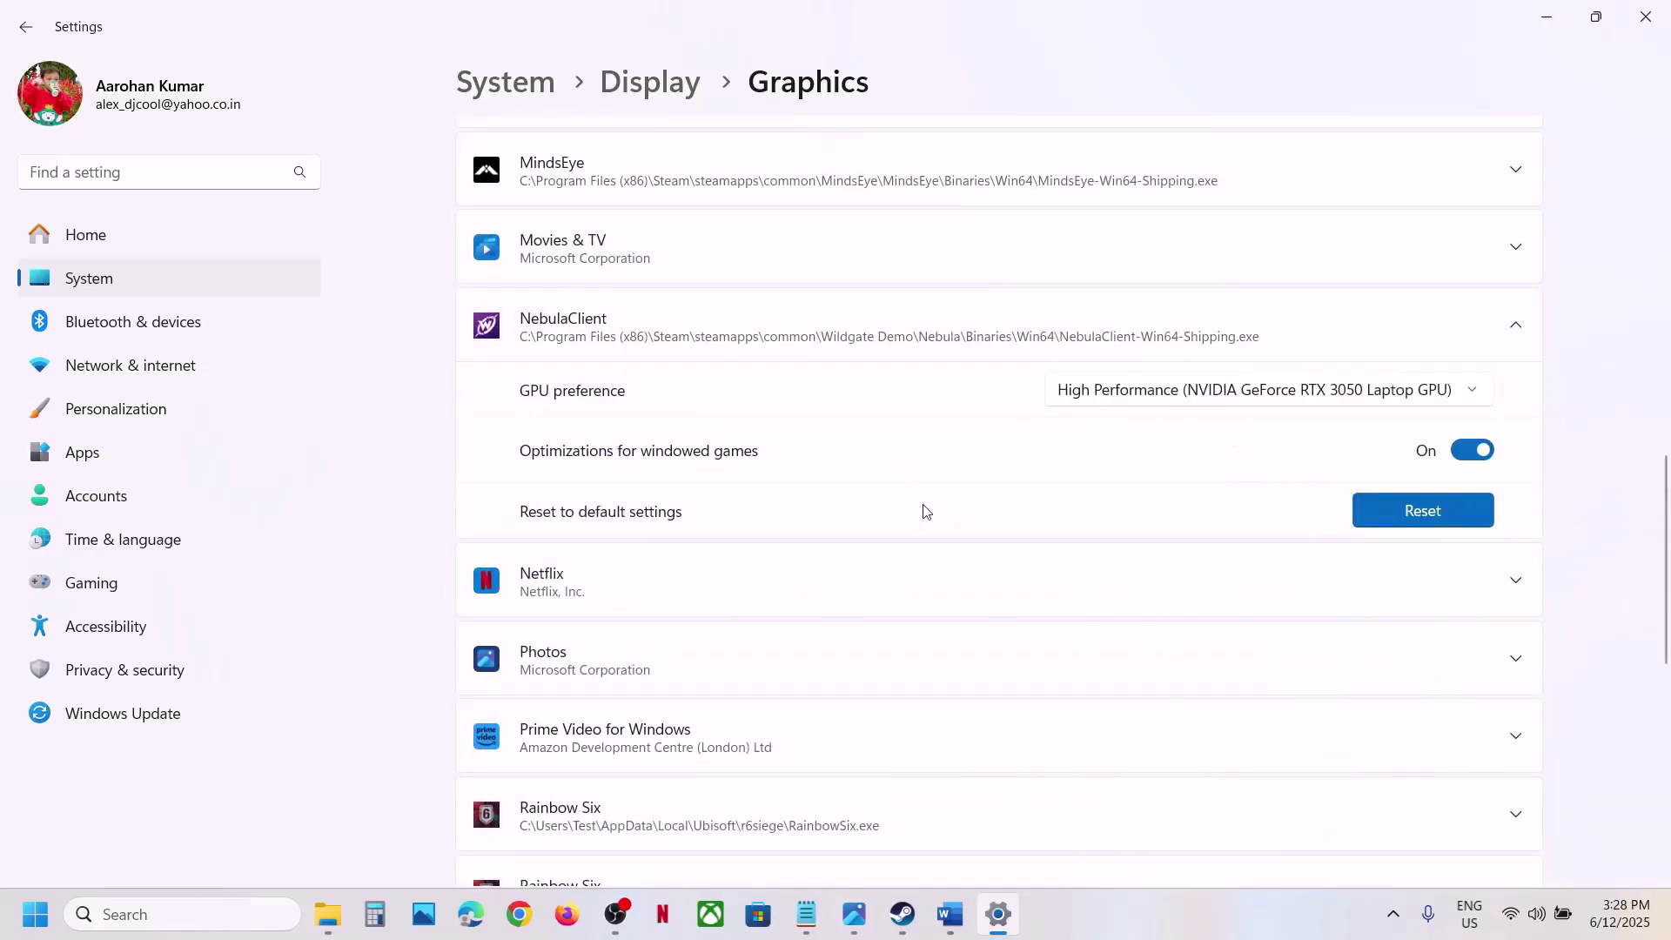
Switch to the Word document with the troubleshooting steps and read Step 8 about increasing the virtual memory.
{"action": "left_click", "coordinate": [903, 913]}
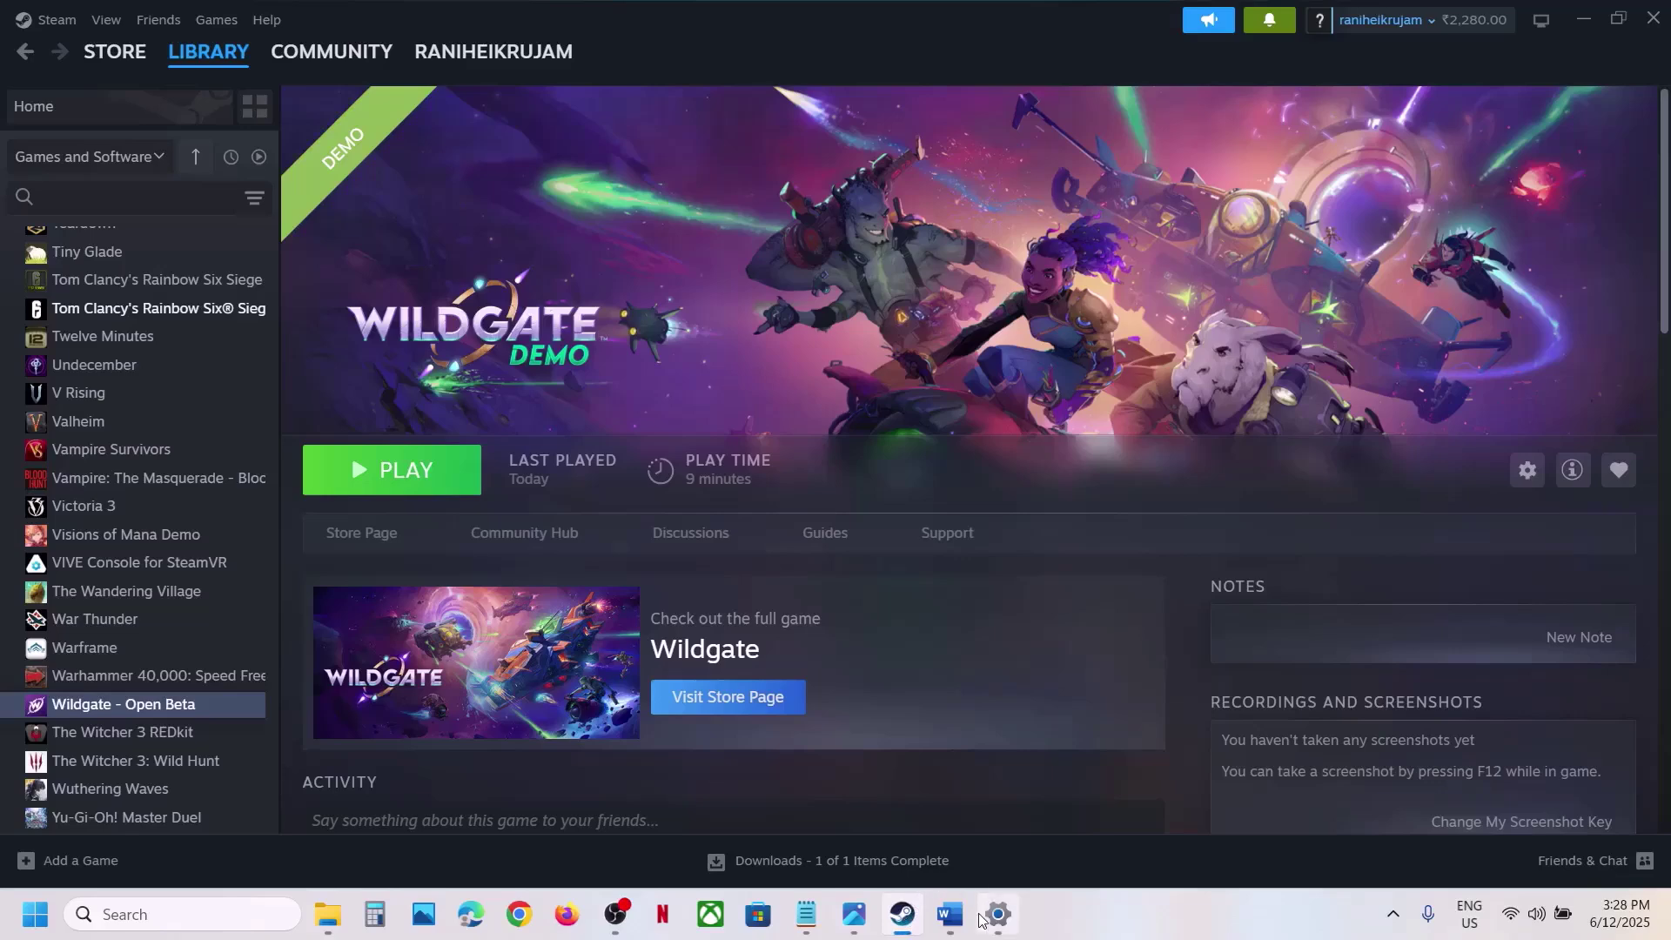
{"action": "left_click", "coordinate": [949, 913]}
{"action": "scroll", "coordinate": [711, 698], "scroll_direction": "down", "scroll_amount": 3}
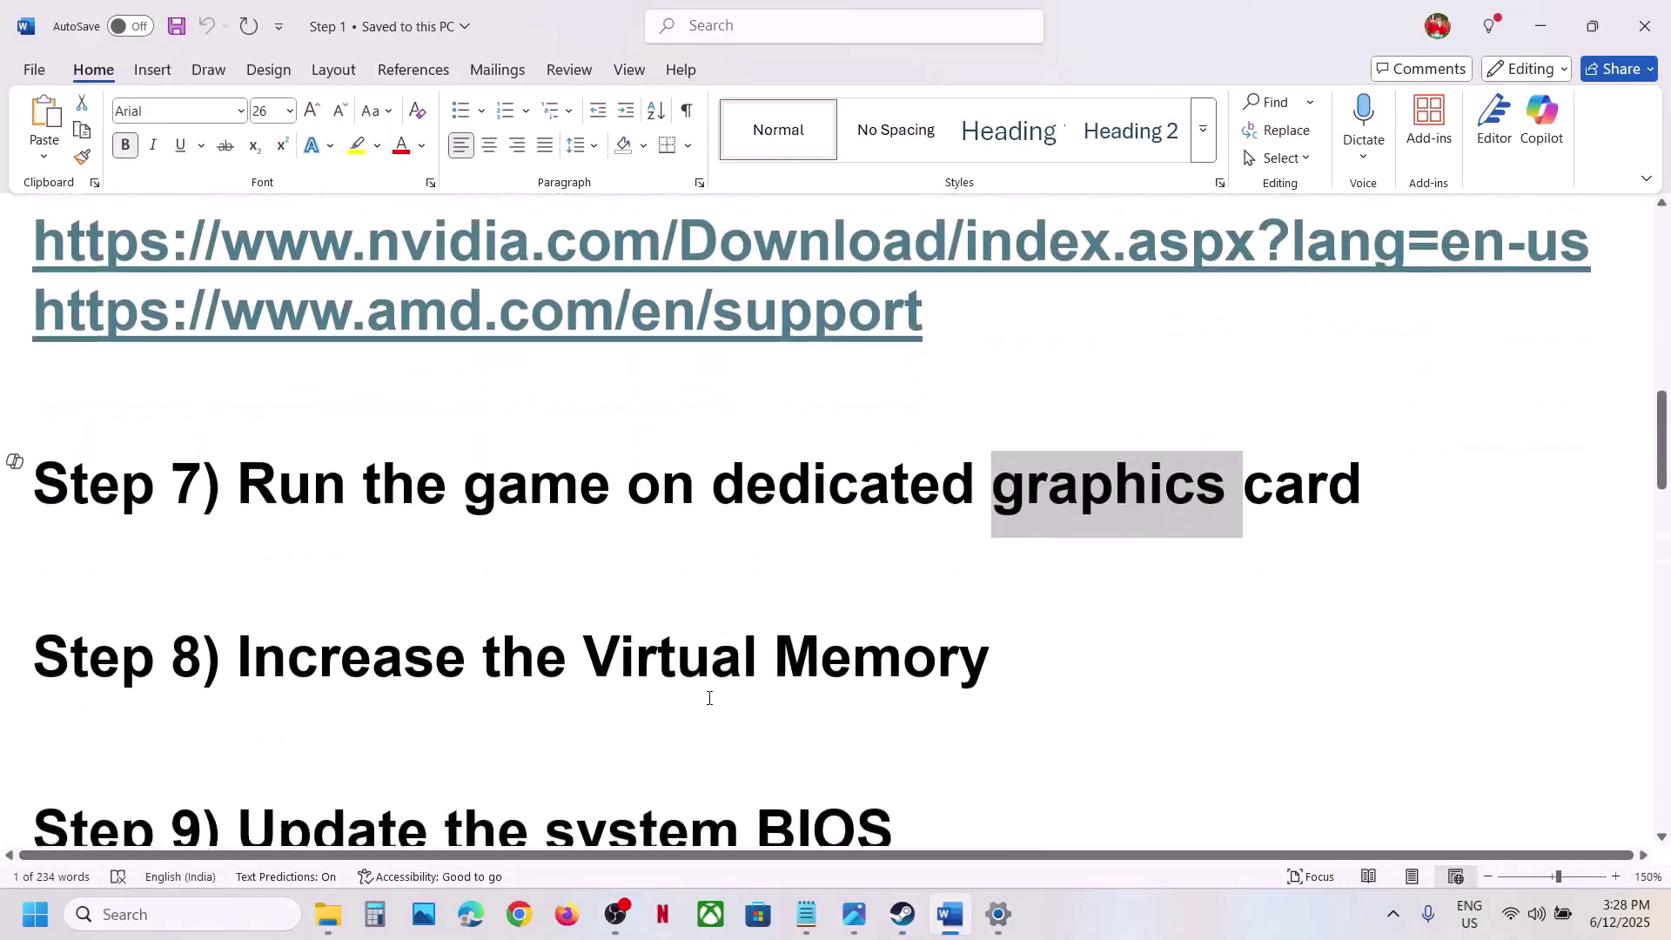
{"action": "left_click_drag", "start_coordinate": [237, 648], "coordinate": [1009, 648]}
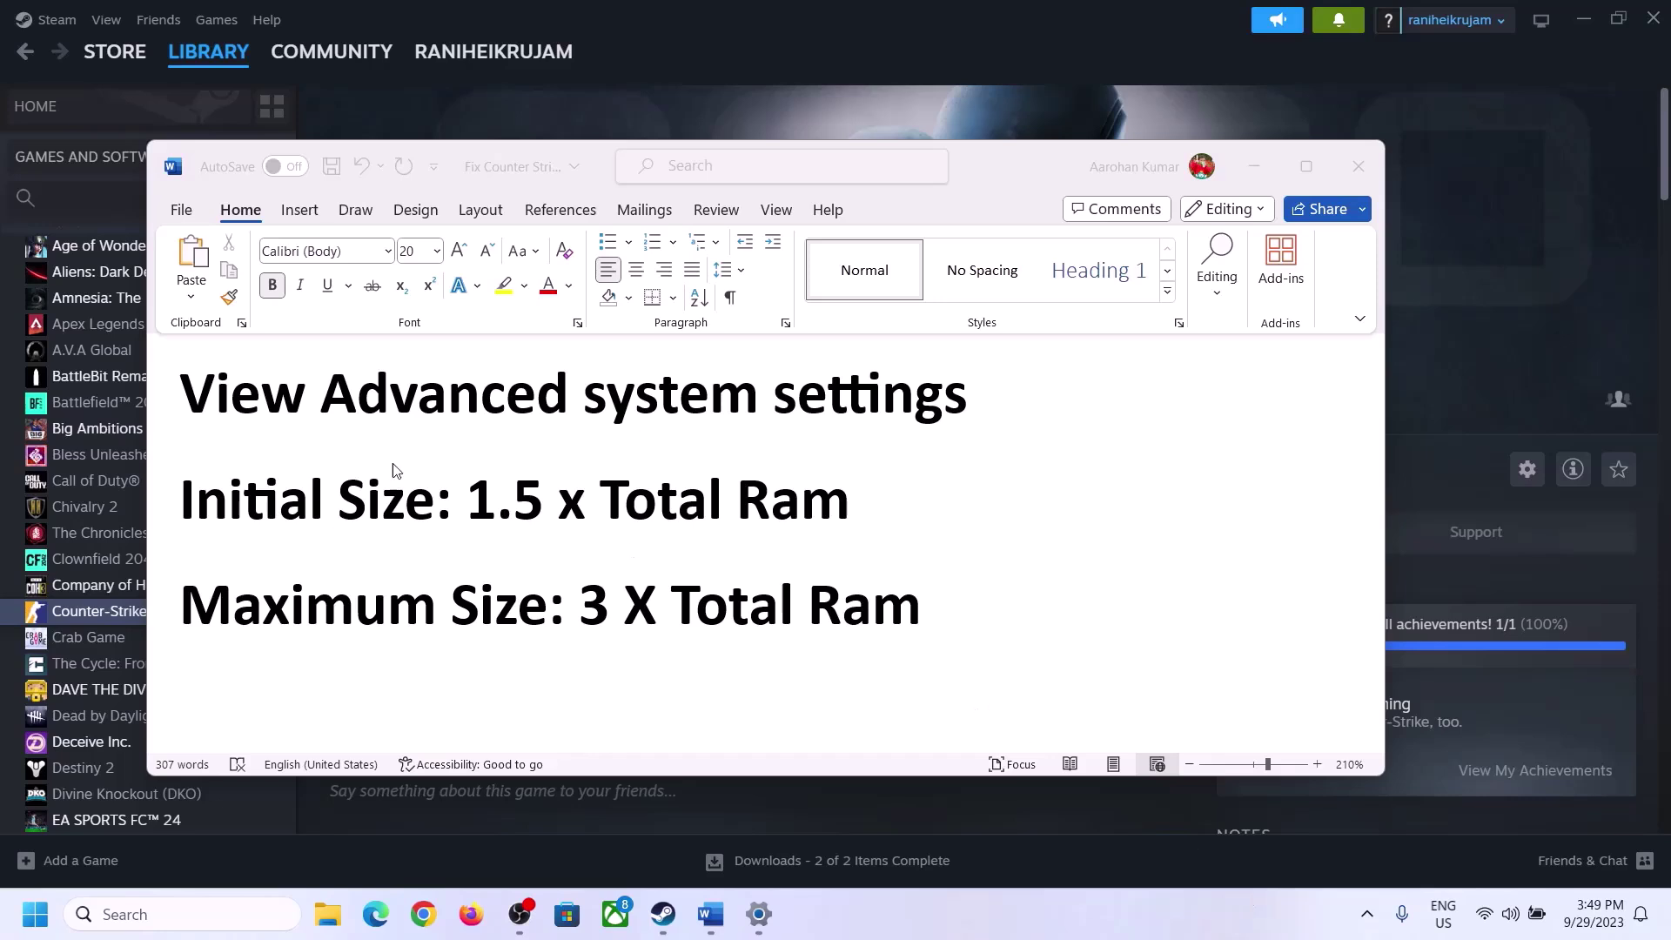
Copy "View Advanced system settings" from the Word document, search Windows for it and open the matching Control Panel result.
{"action": "left_click", "coordinate": [283, 405]}
{"action": "left_click_drag", "start_coordinate": [201, 402], "coordinate": [913, 422]}
{"action": "key", "text": "ctrl+c"}
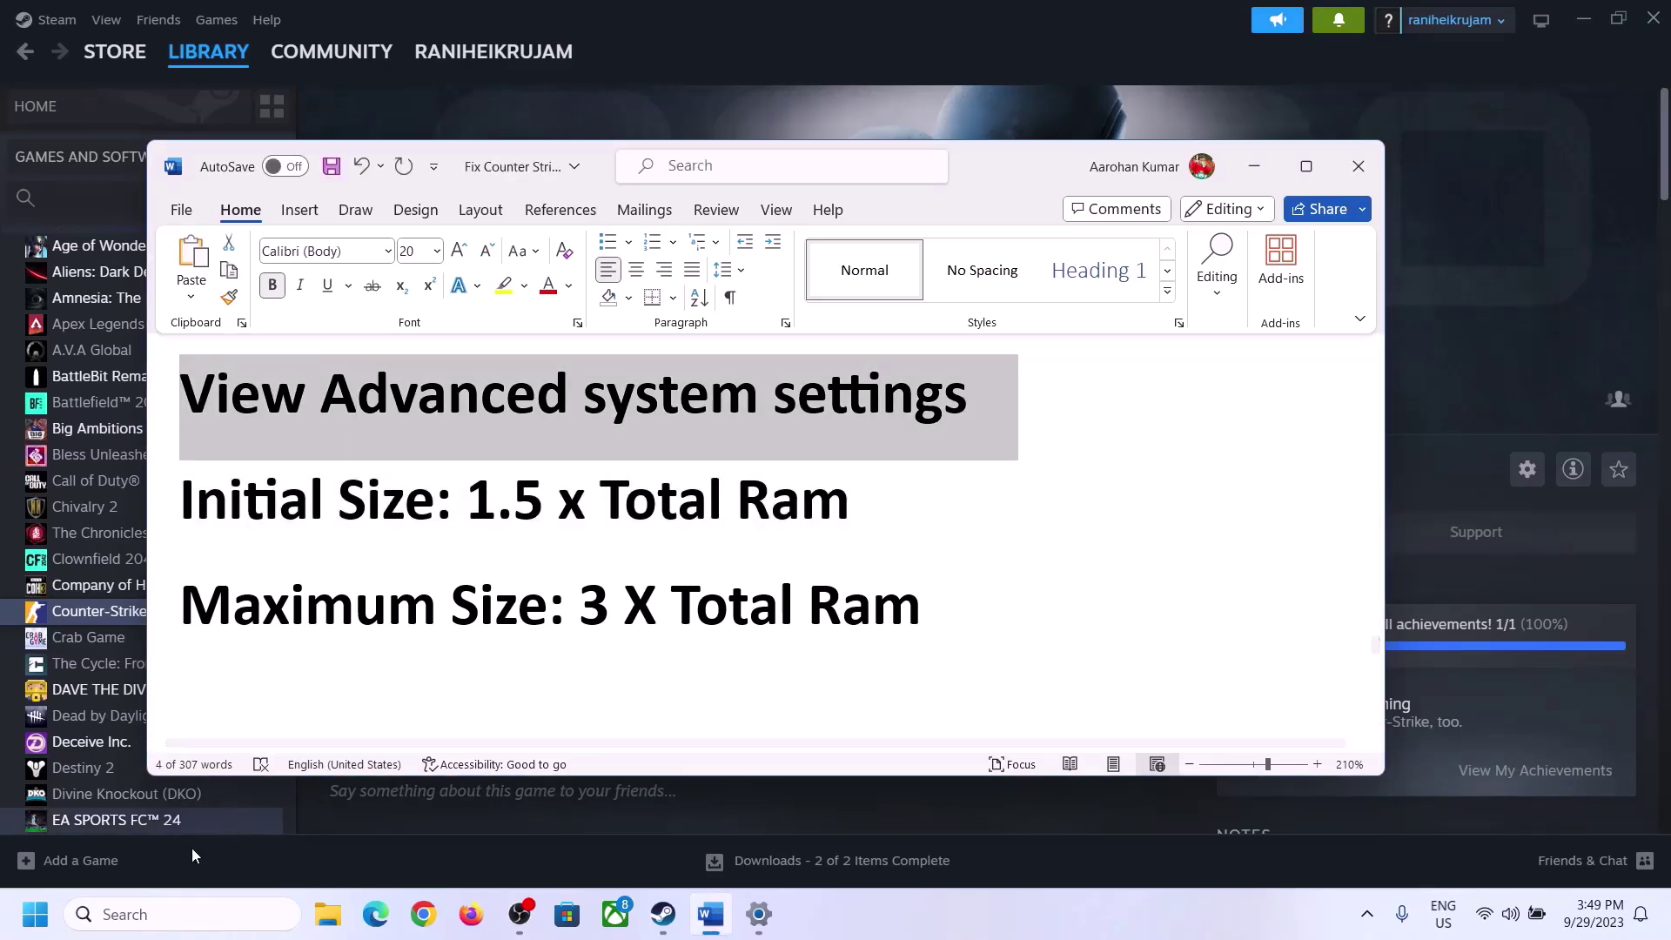
{"action": "left_click", "coordinate": [198, 914]}
{"action": "key", "text": "ctrl+v"}
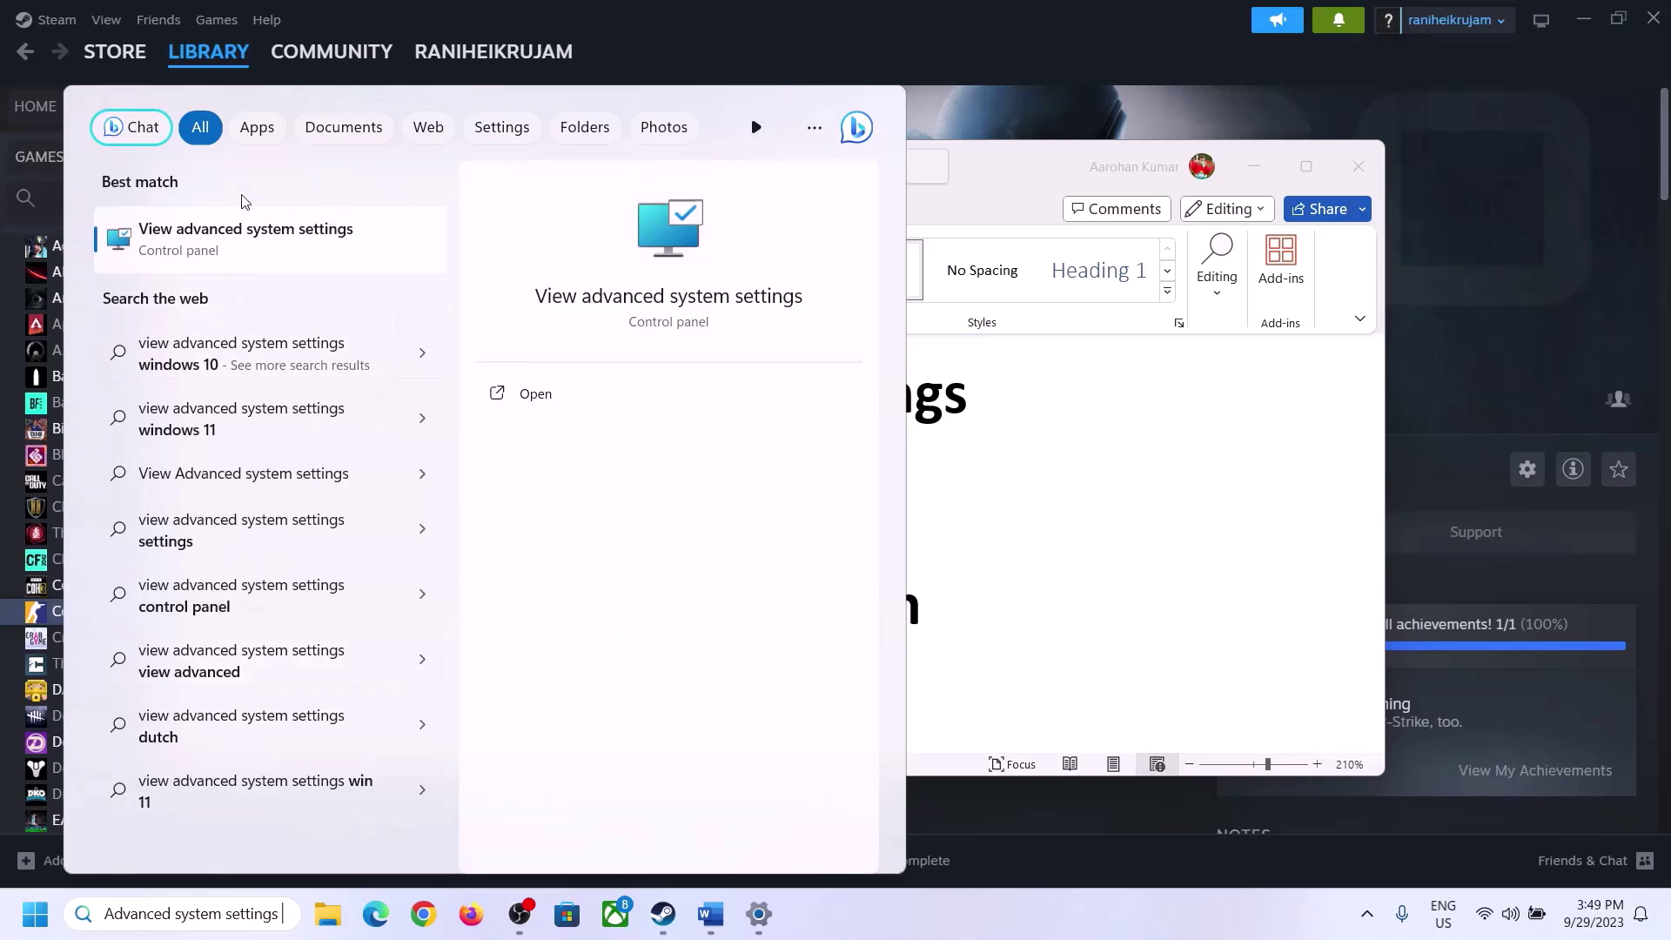
{"action": "left_click", "coordinate": [235, 254]}
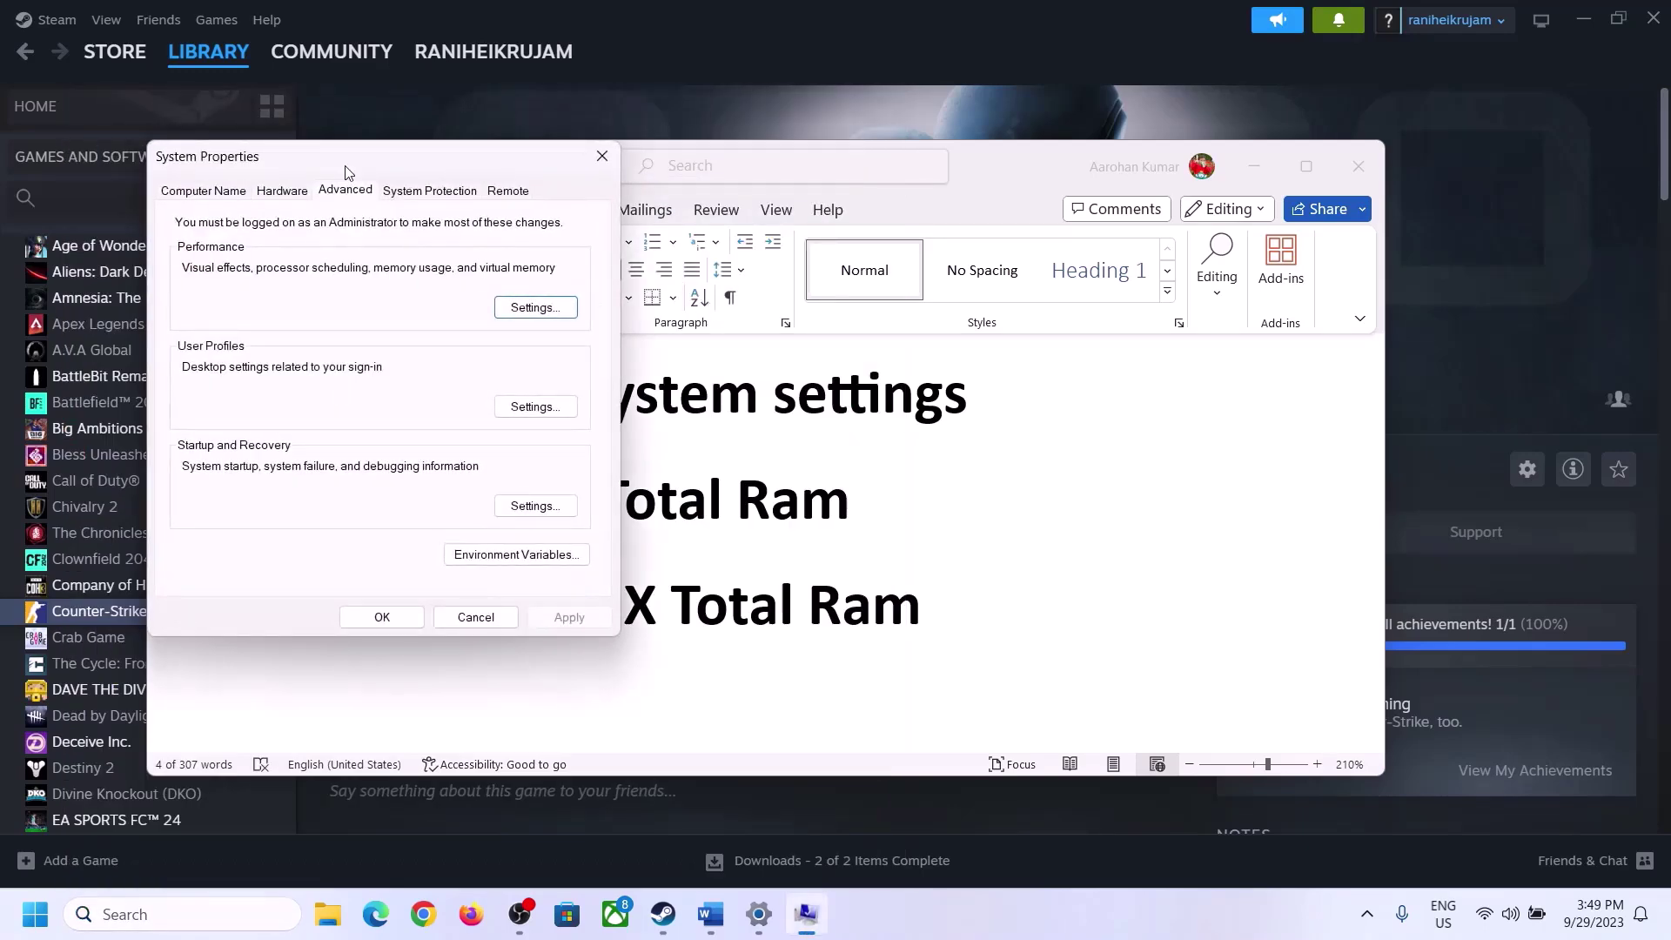
Open the Virtual Memory dialog from the advanced performance options in System Properties.
{"action": "left_click_drag", "start_coordinate": [348, 168], "coordinate": [747, 302]}
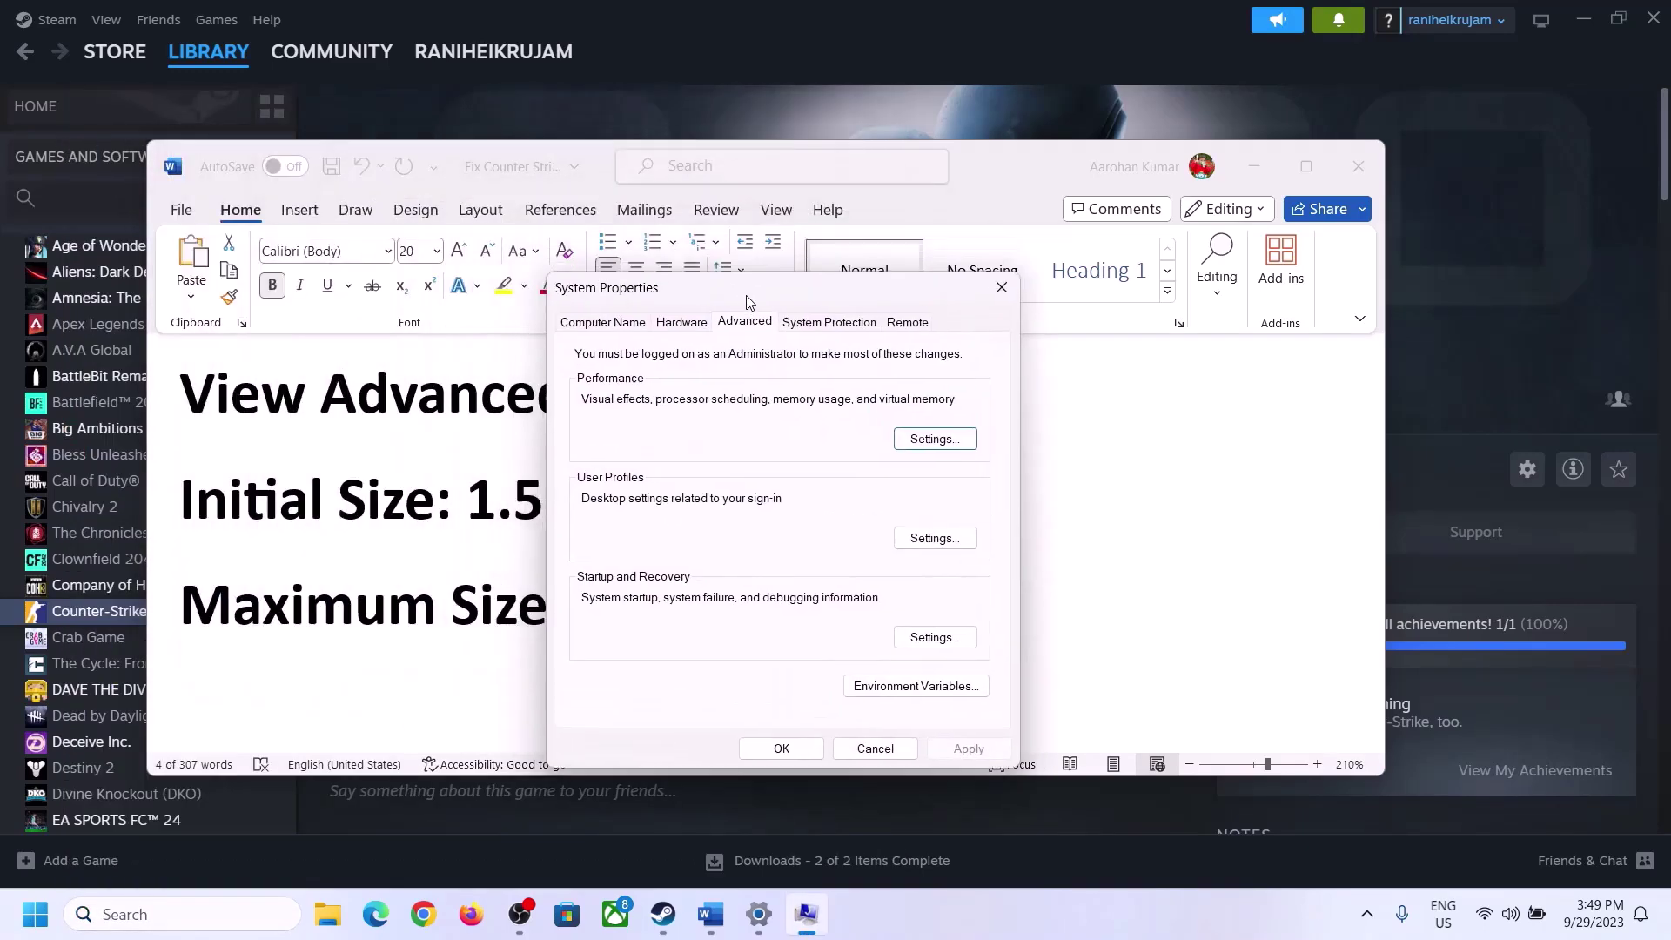
{"action": "left_click", "coordinate": [936, 441]}
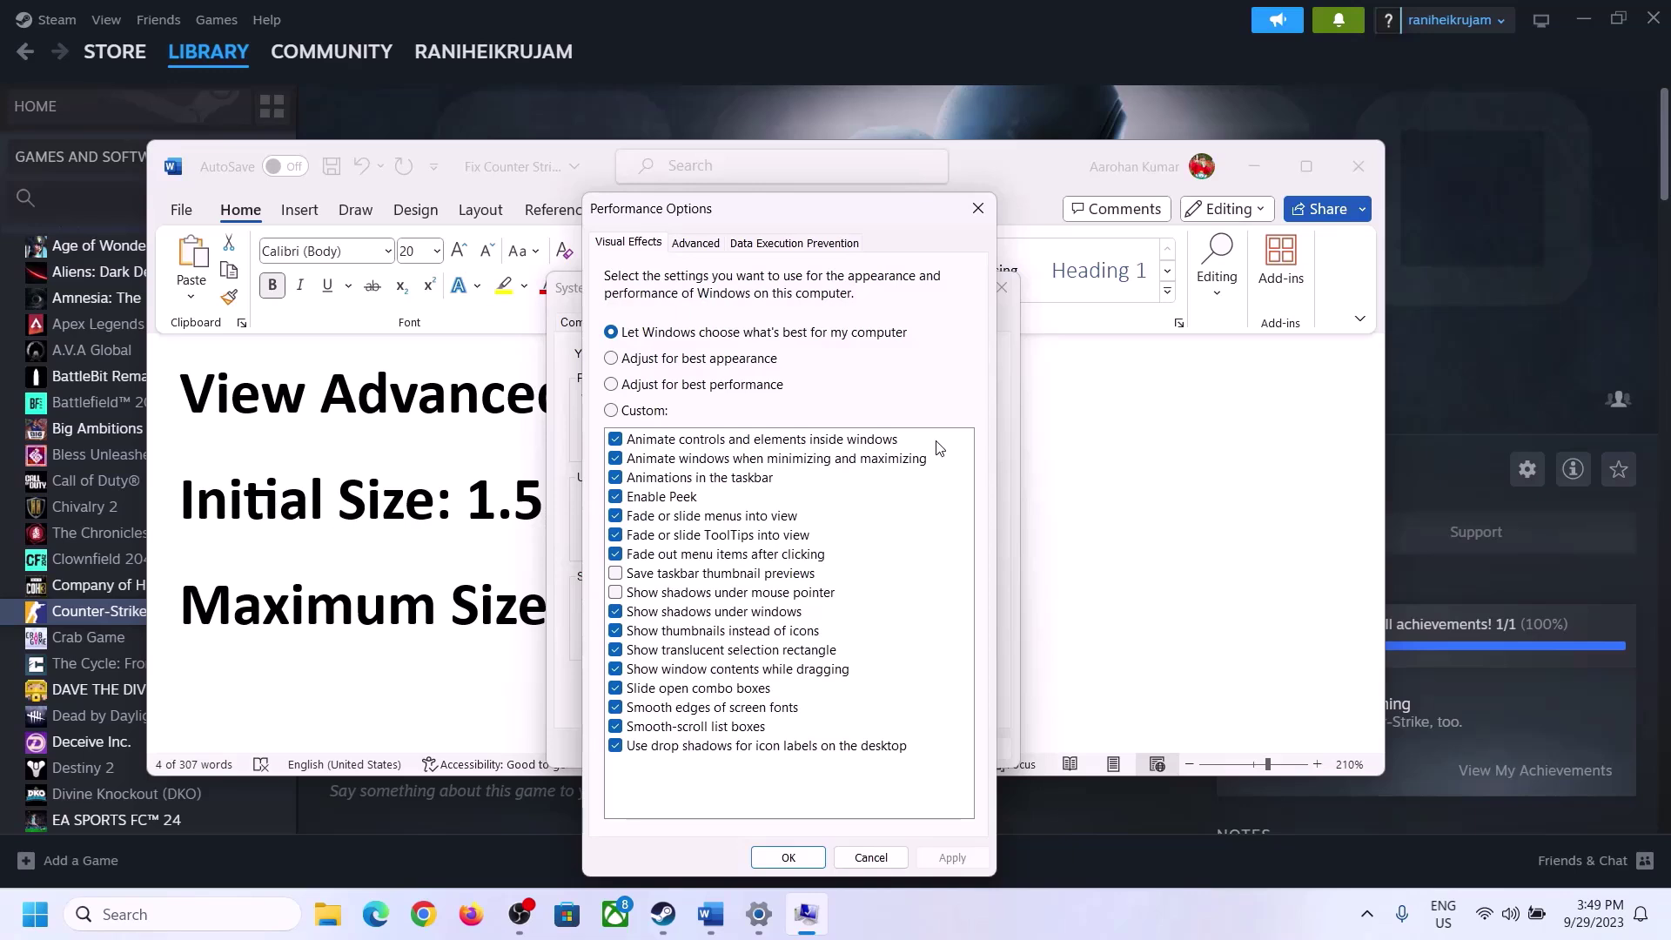
{"action": "left_click", "coordinate": [704, 249]}
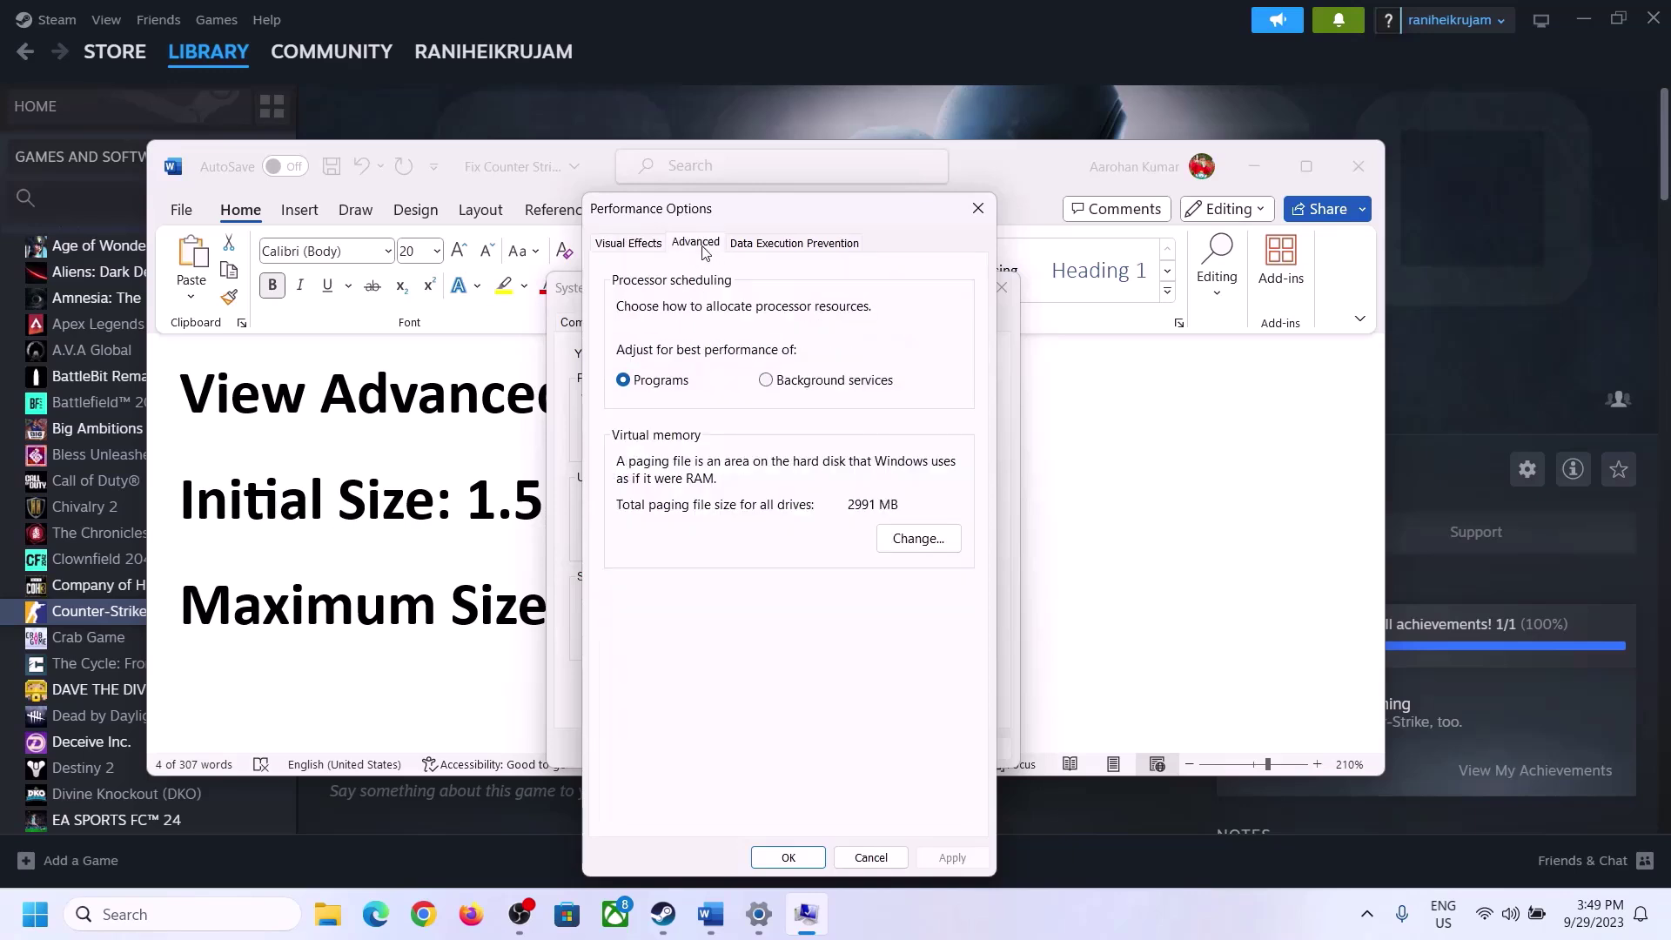
{"action": "left_click", "coordinate": [925, 539]}
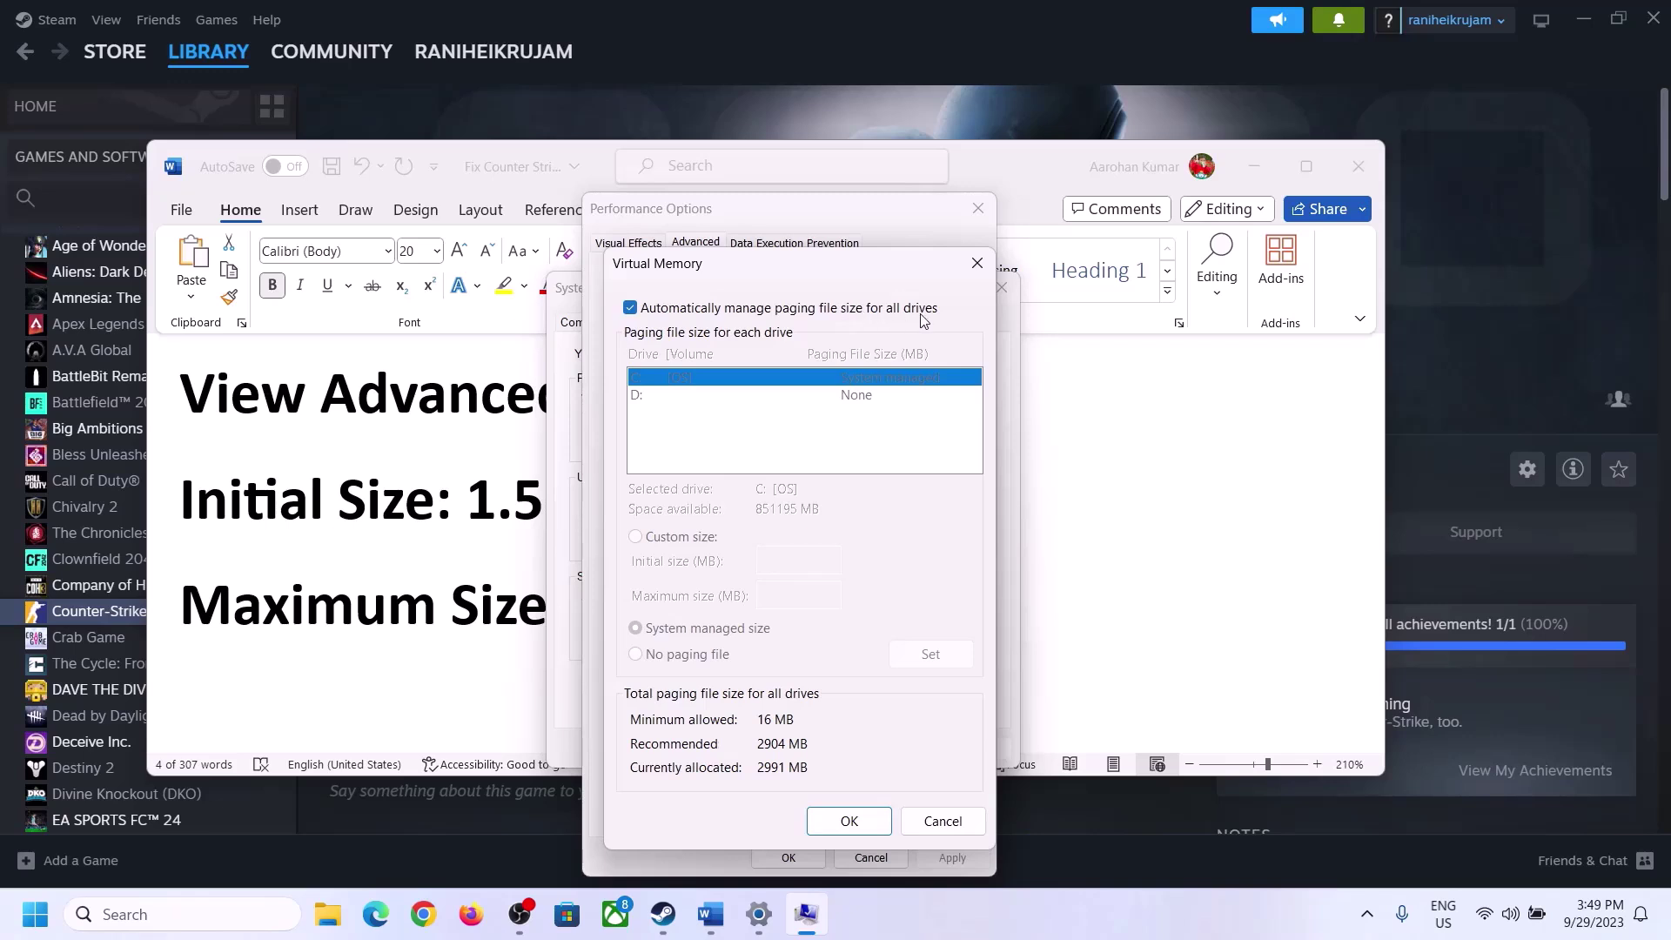
Turn off automatic paging file management for all drives and choose a custom size for drive C:.
{"action": "left_click", "coordinate": [630, 310]}
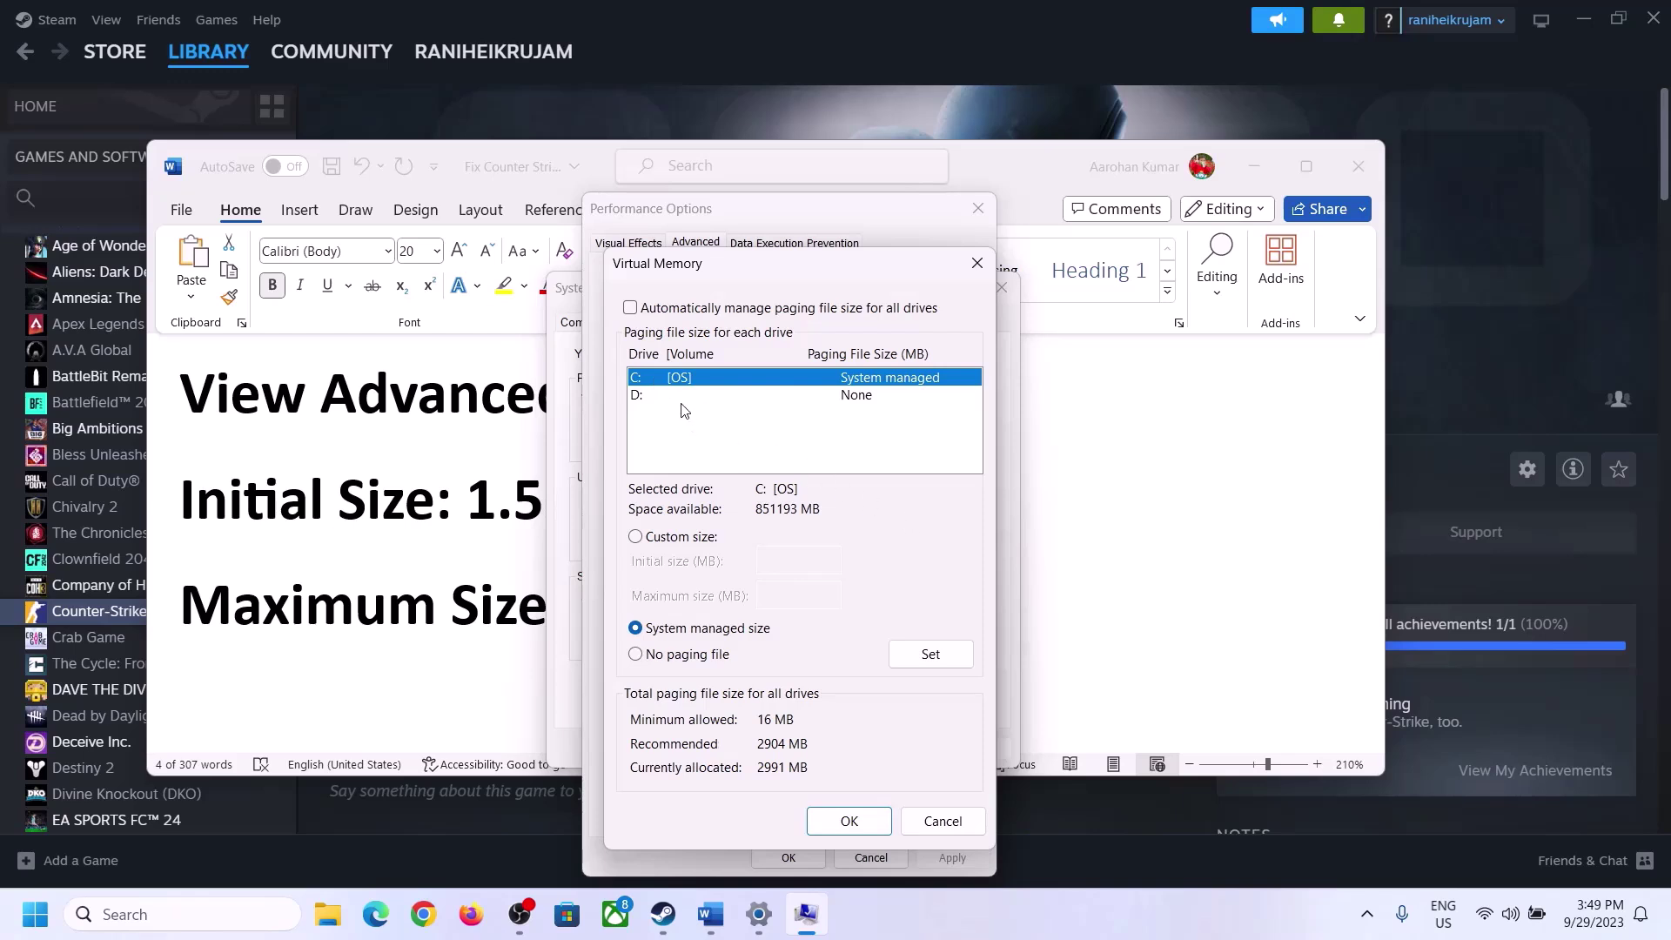
{"action": "left_click", "coordinate": [636, 537]}
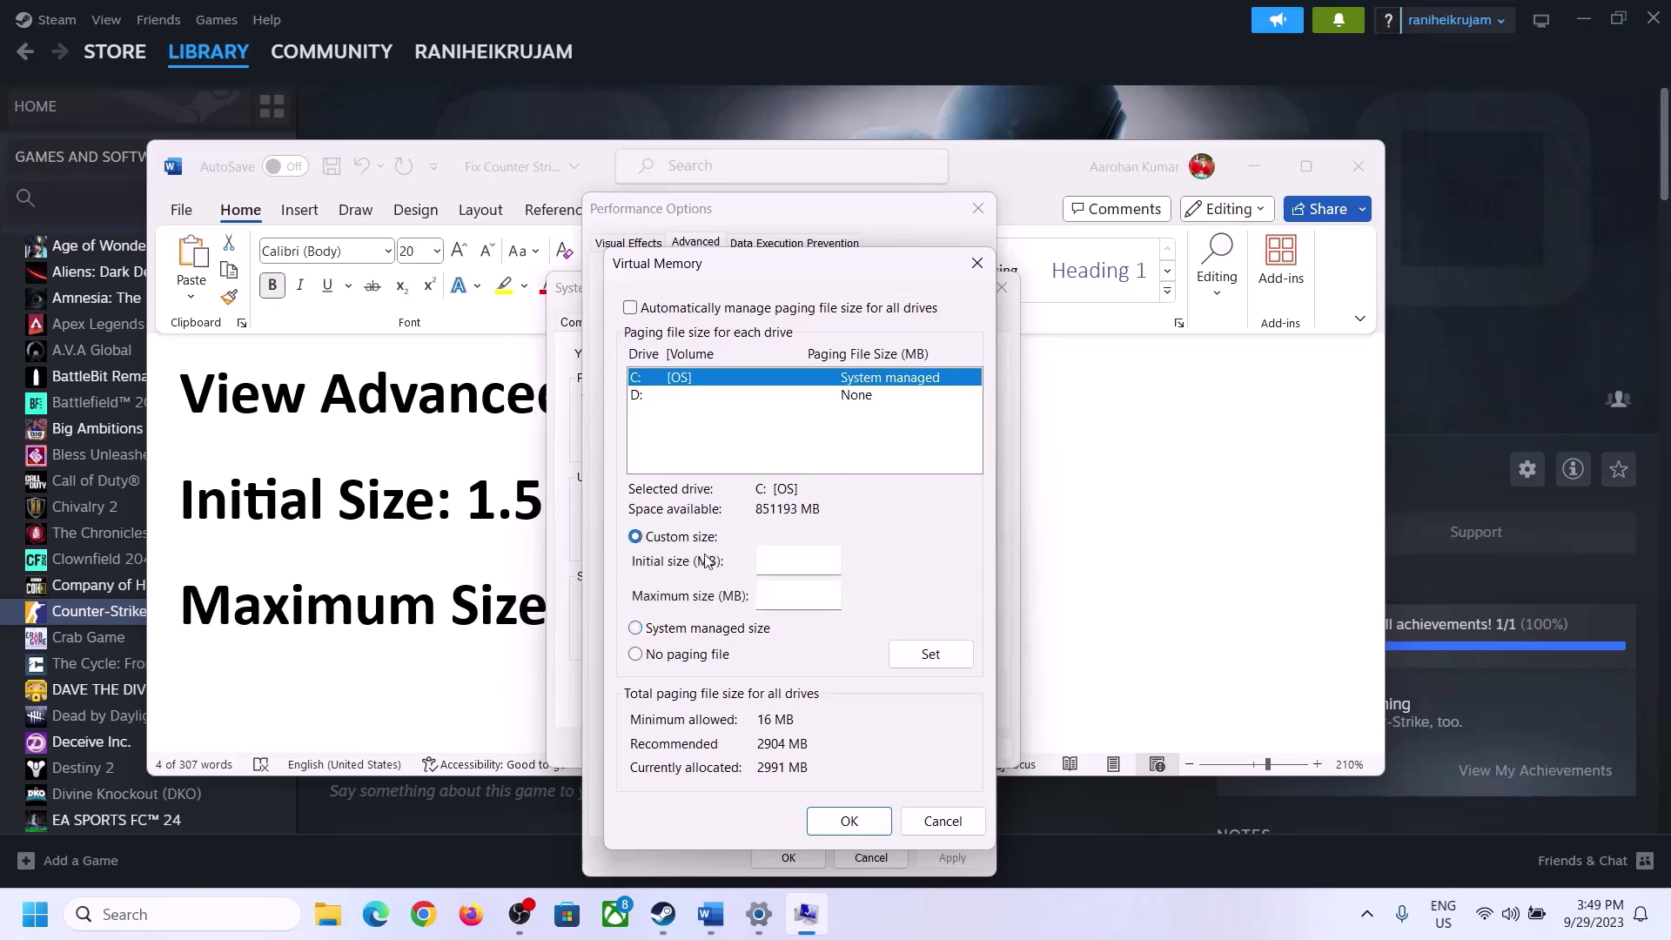
{"action": "left_click", "coordinate": [799, 560]}
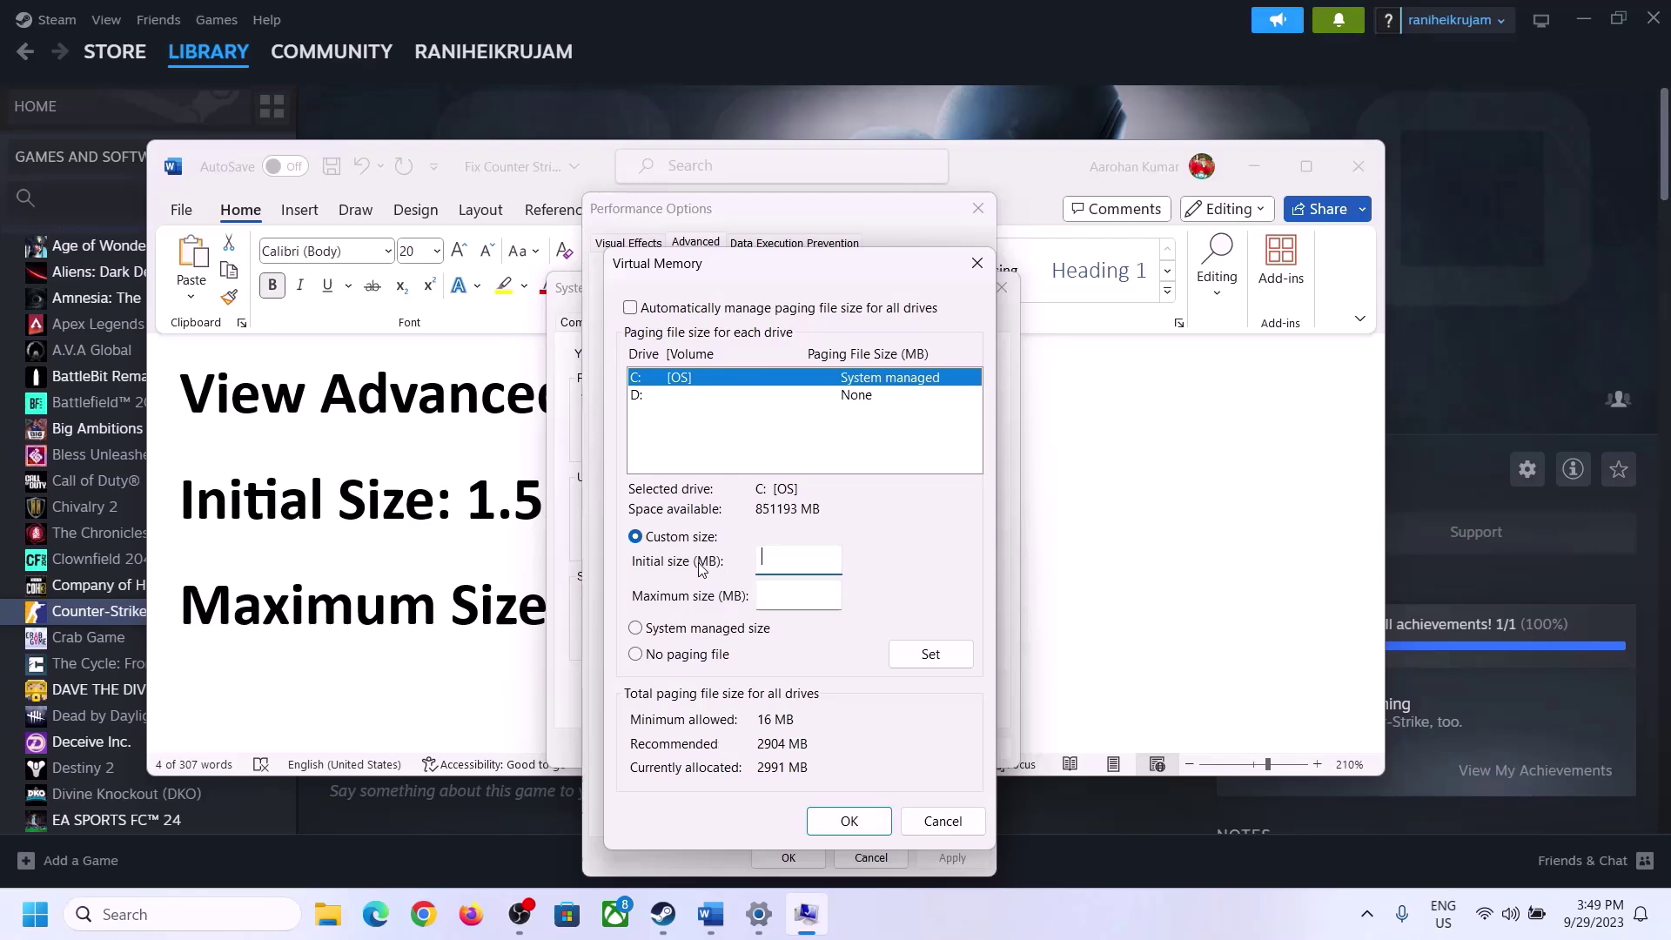
Read the initial size formula in the Word document and look up the installed RAM on the System About page in Settings.
{"action": "left_click", "coordinate": [453, 519]}
{"action": "left_click_drag", "start_coordinate": [466, 519], "coordinate": [774, 519]}
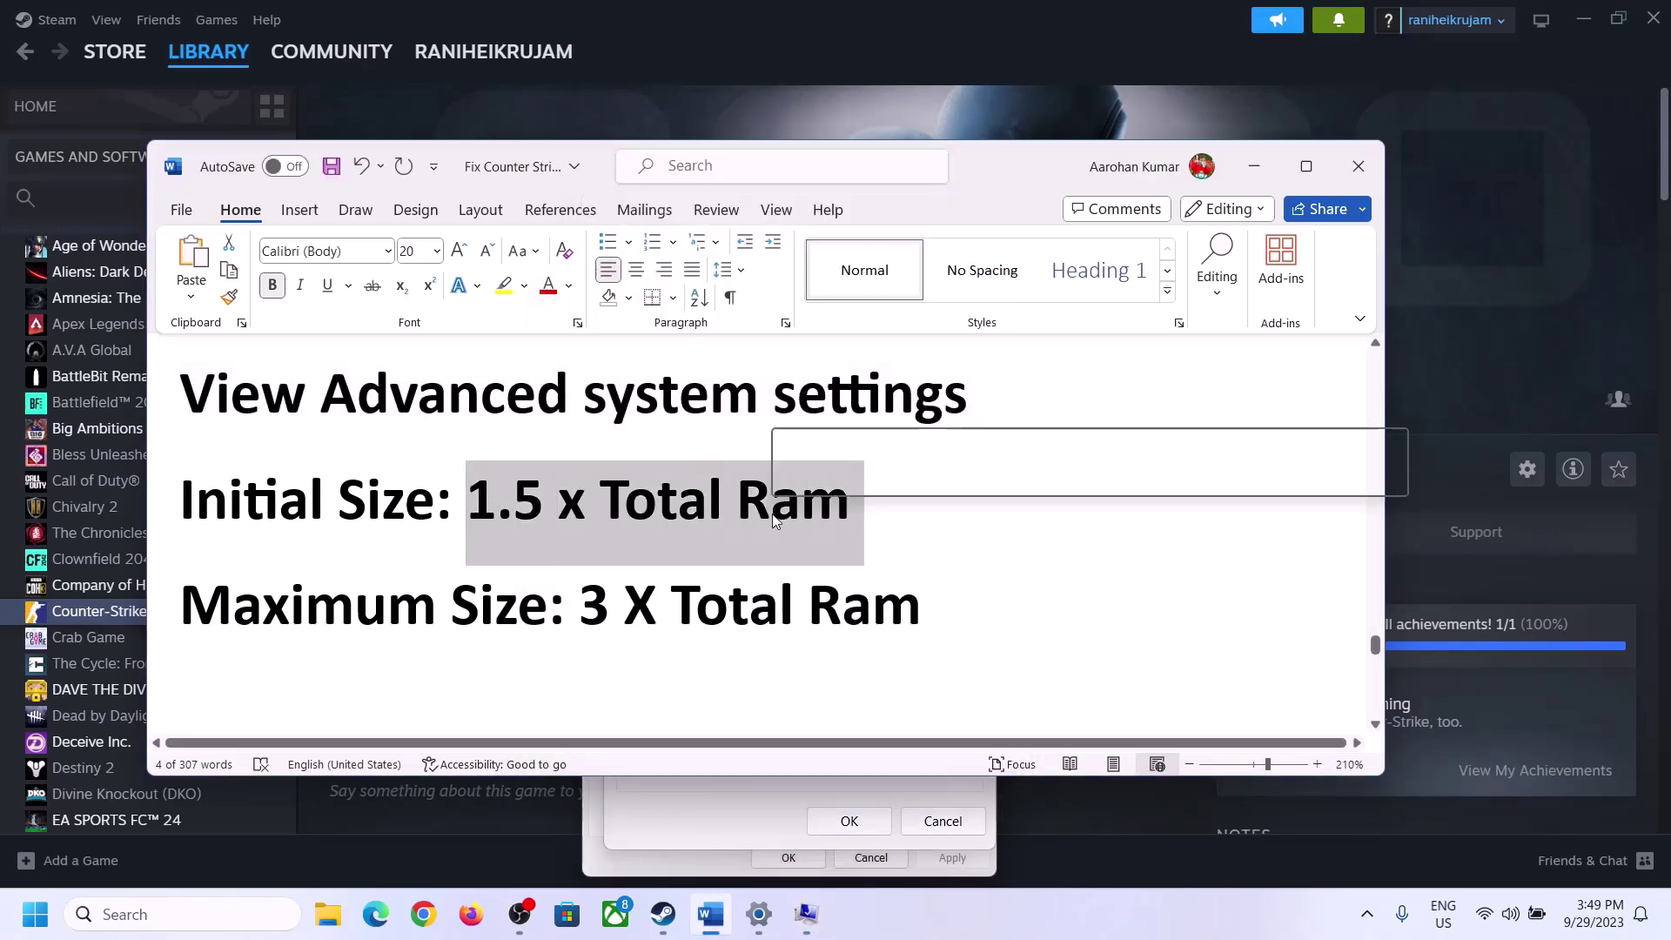
{"action": "left_click", "coordinate": [760, 918]}
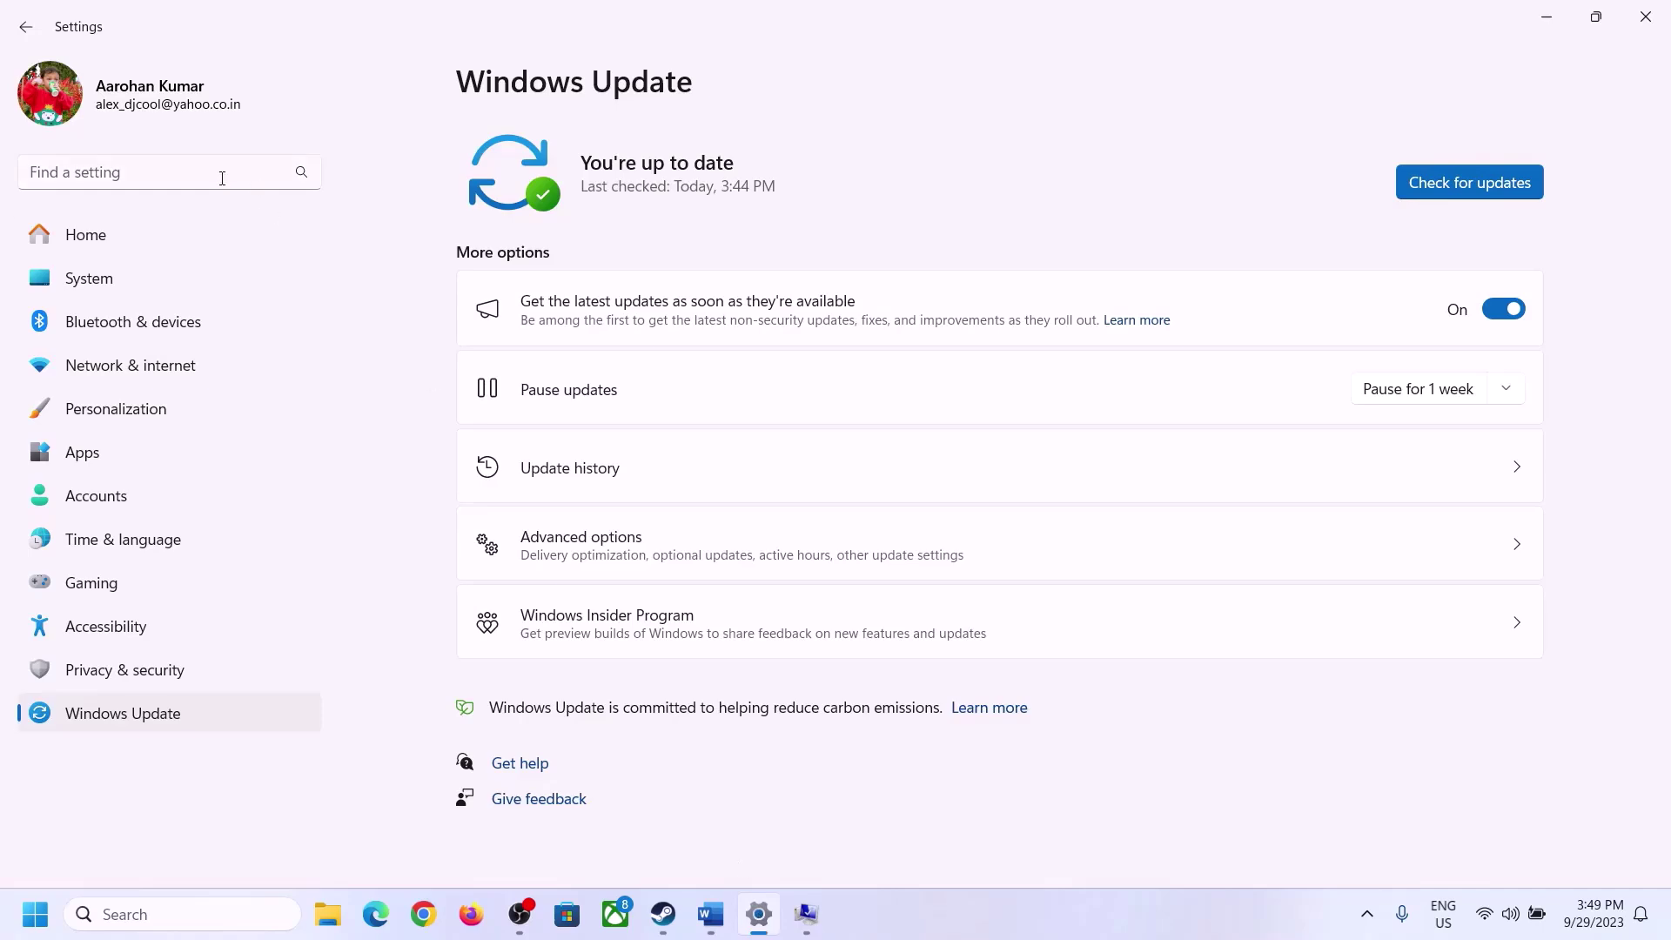
{"action": "left_click", "coordinate": [76, 292]}
{"action": "scroll", "coordinate": [551, 818], "scroll_direction": "down", "scroll_amount": 10}
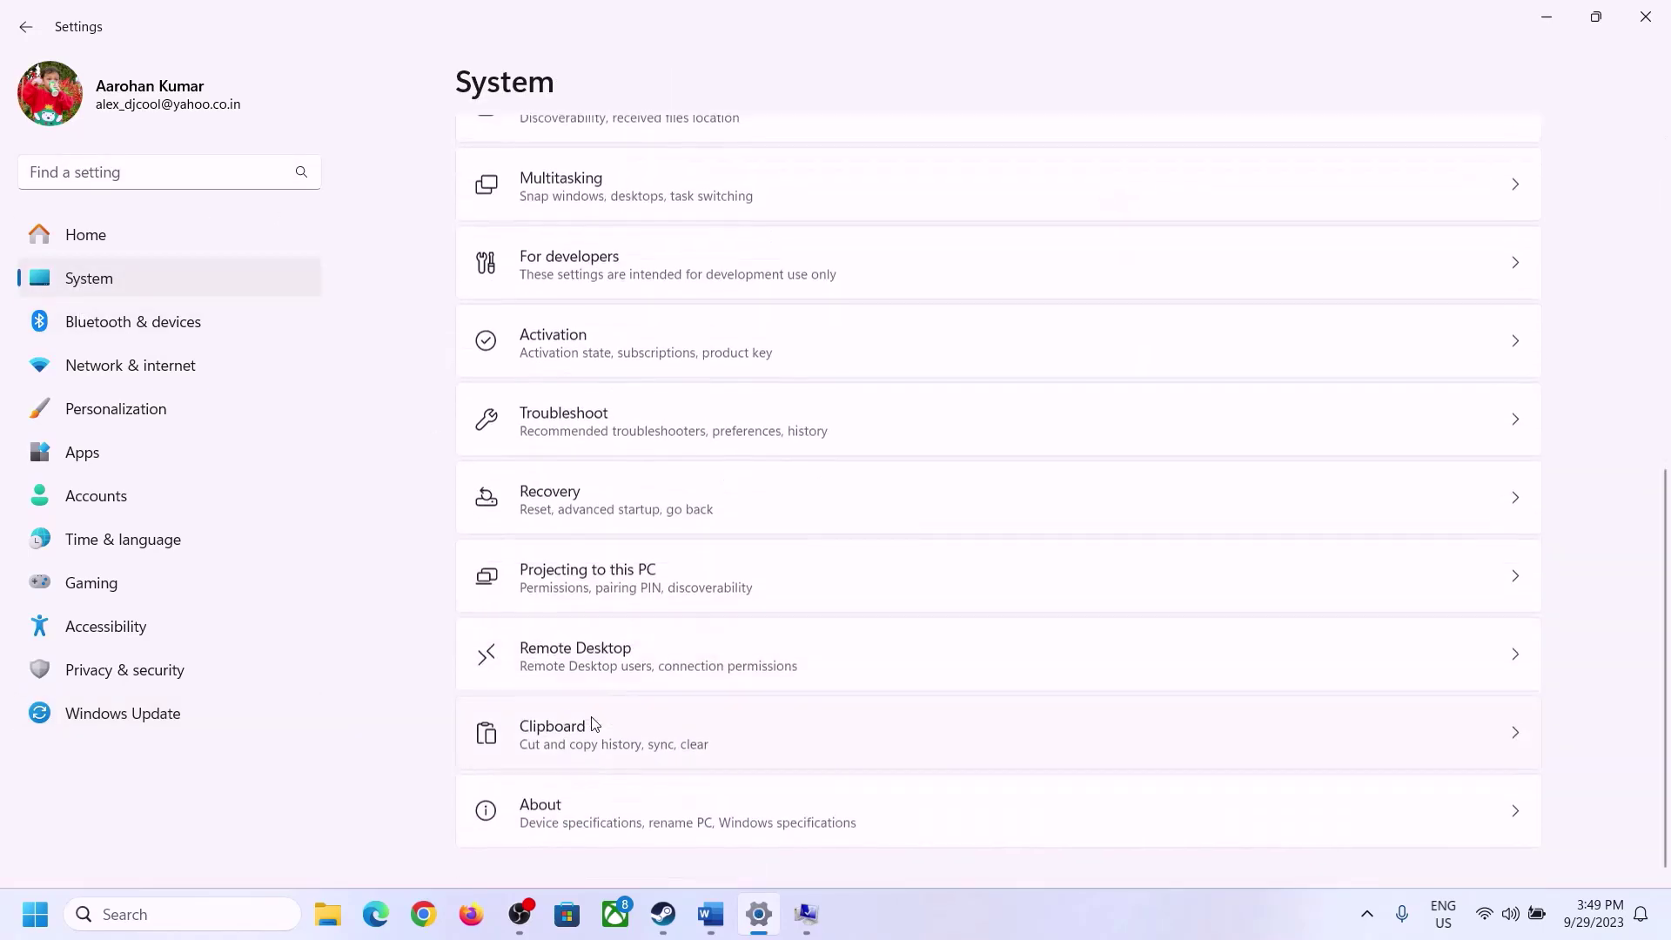
{"action": "left_click", "coordinate": [551, 818]}
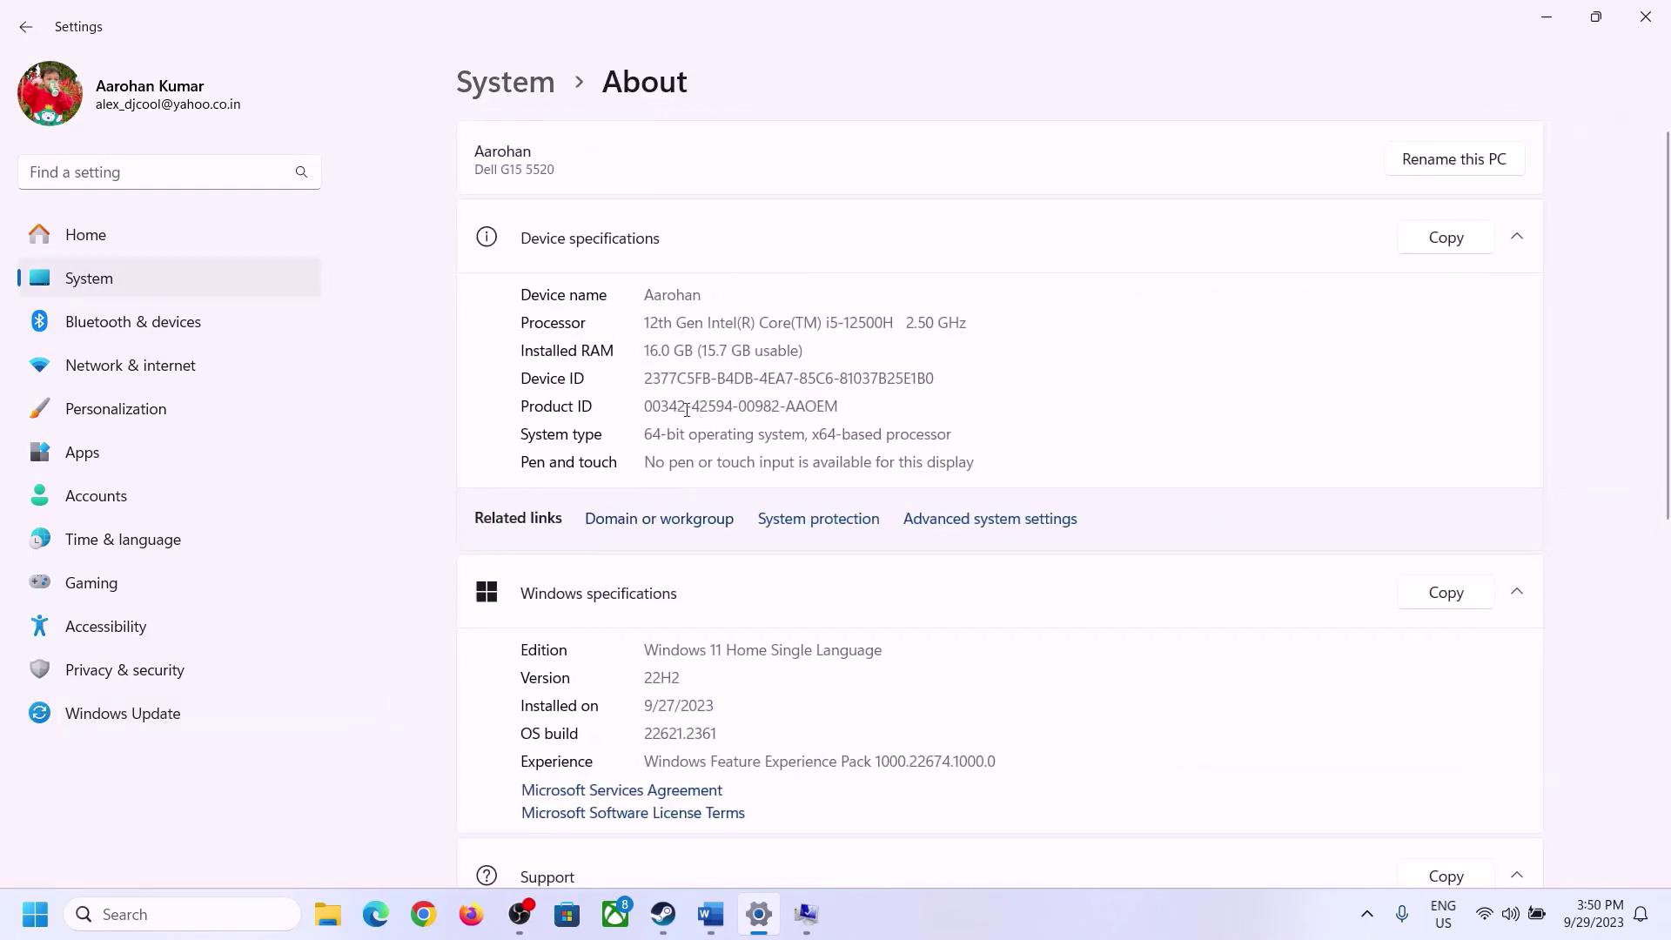
{"action": "left_click_drag", "start_coordinate": [657, 349], "coordinate": [636, 353]}
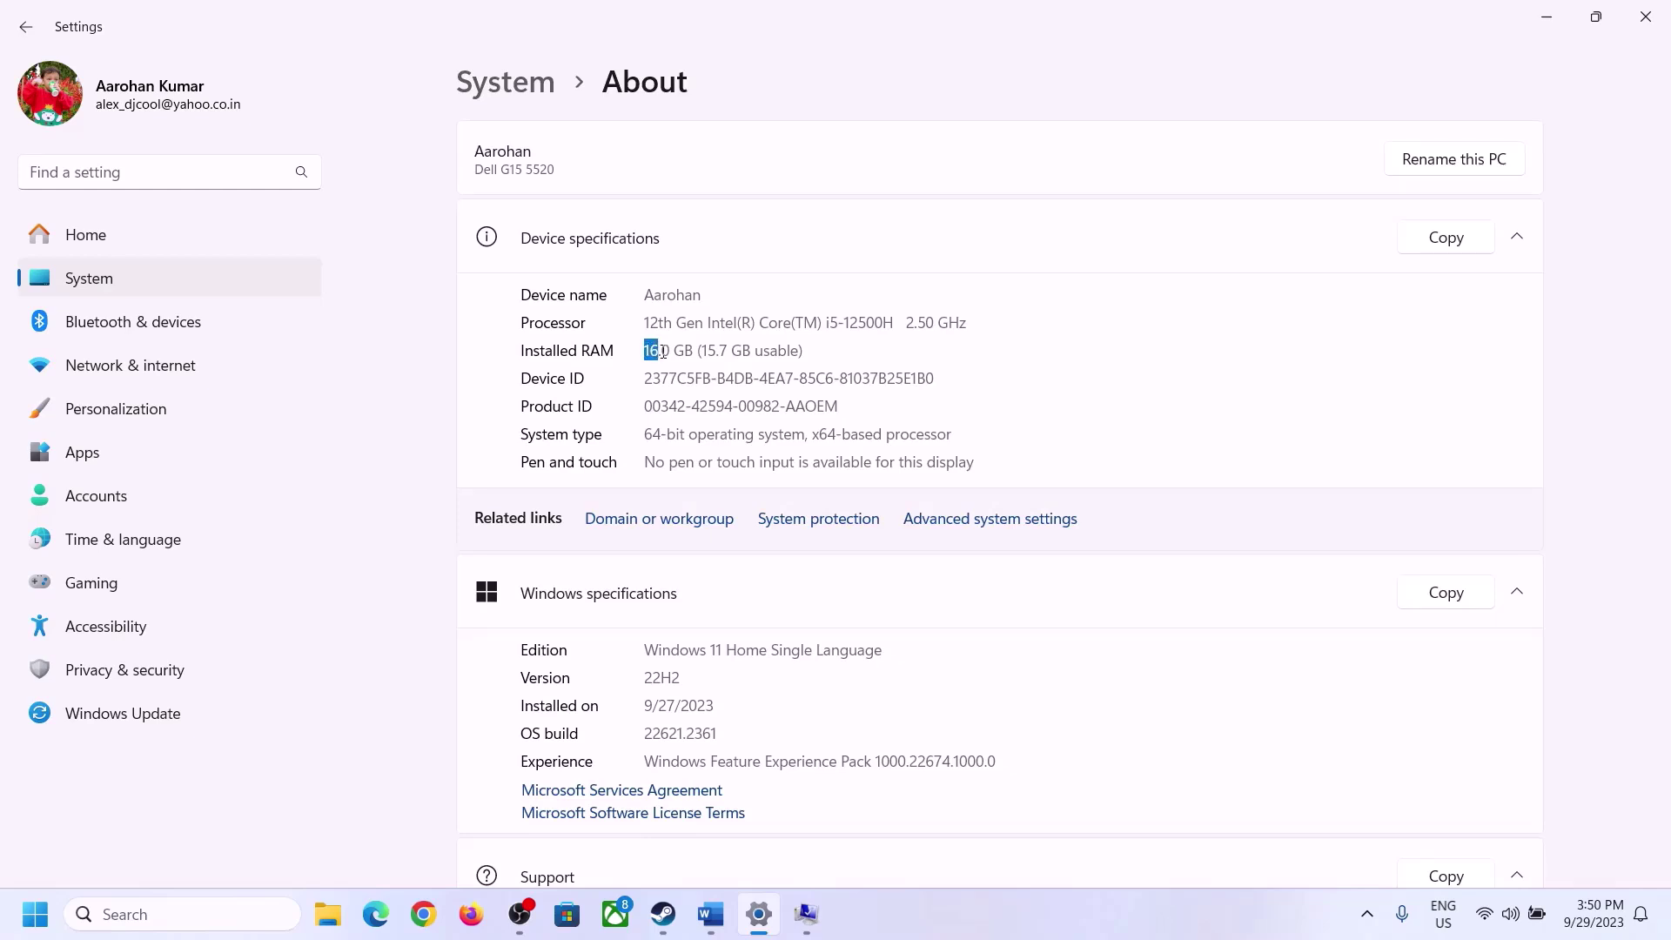
{"action": "left_click", "coordinate": [672, 353]}
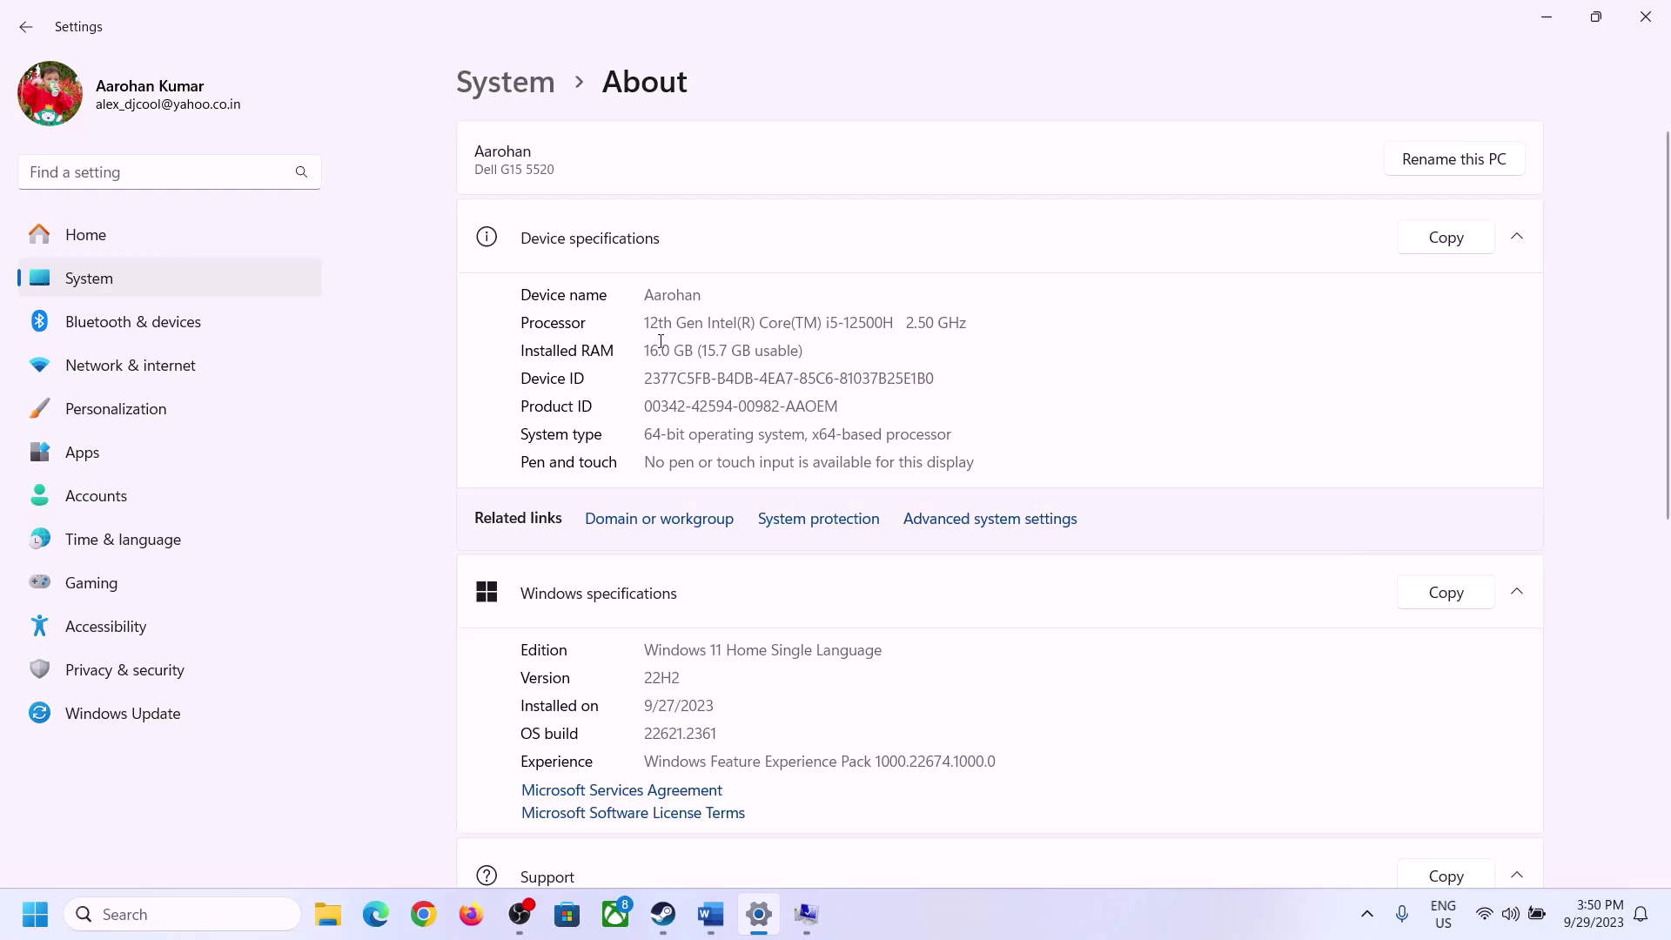
{"action": "left_click_drag", "start_coordinate": [660, 341], "coordinate": [636, 342]}
Launch Calculator with the Run command "calc" and place its window beside the Virtual Memory dialog.
{"action": "left_click", "coordinate": [806, 916]}
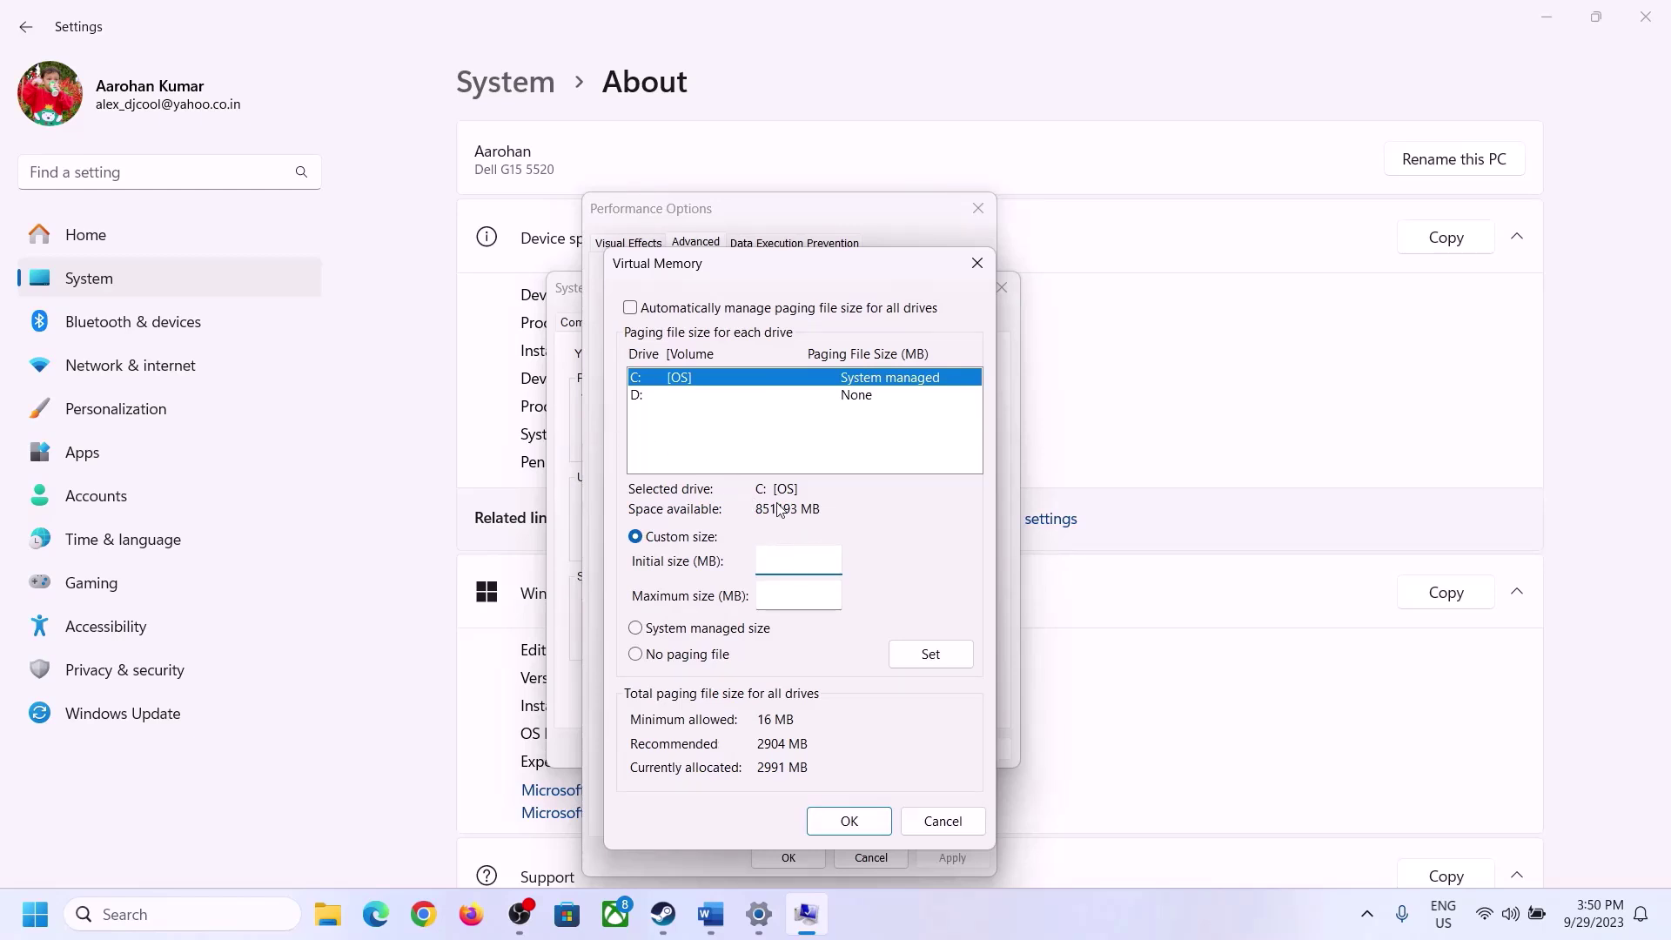
{"action": "mouse_move", "coordinate": [759, 913]}
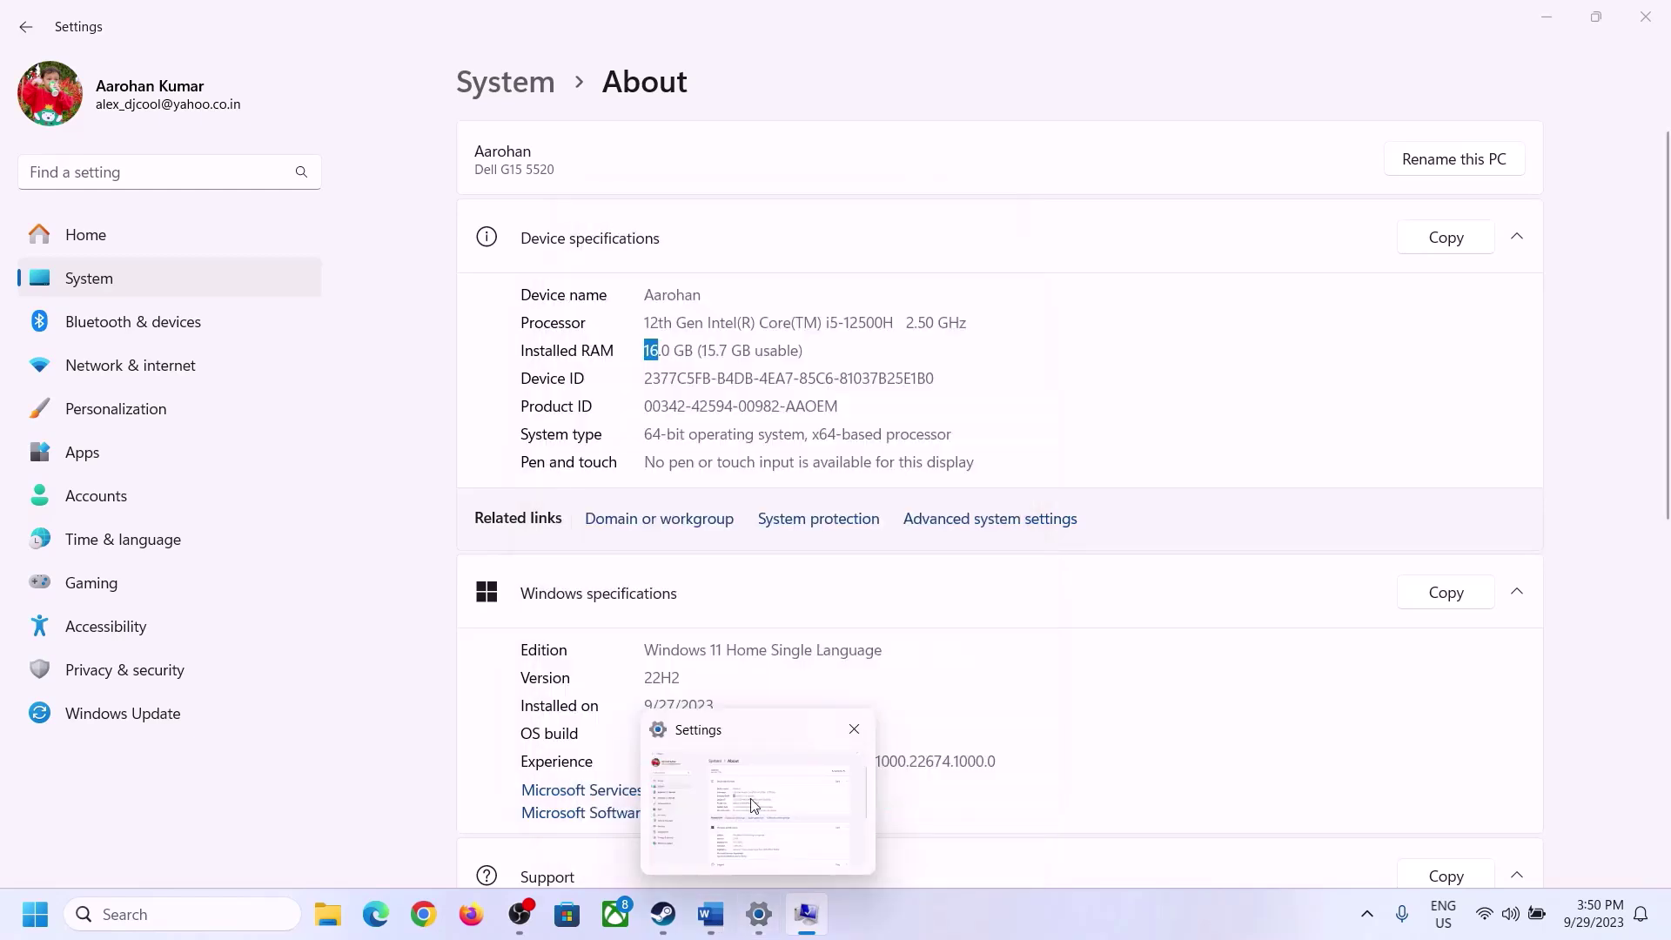
{"action": "left_click", "coordinate": [754, 805]}
{"action": "key", "text": "super+r"}
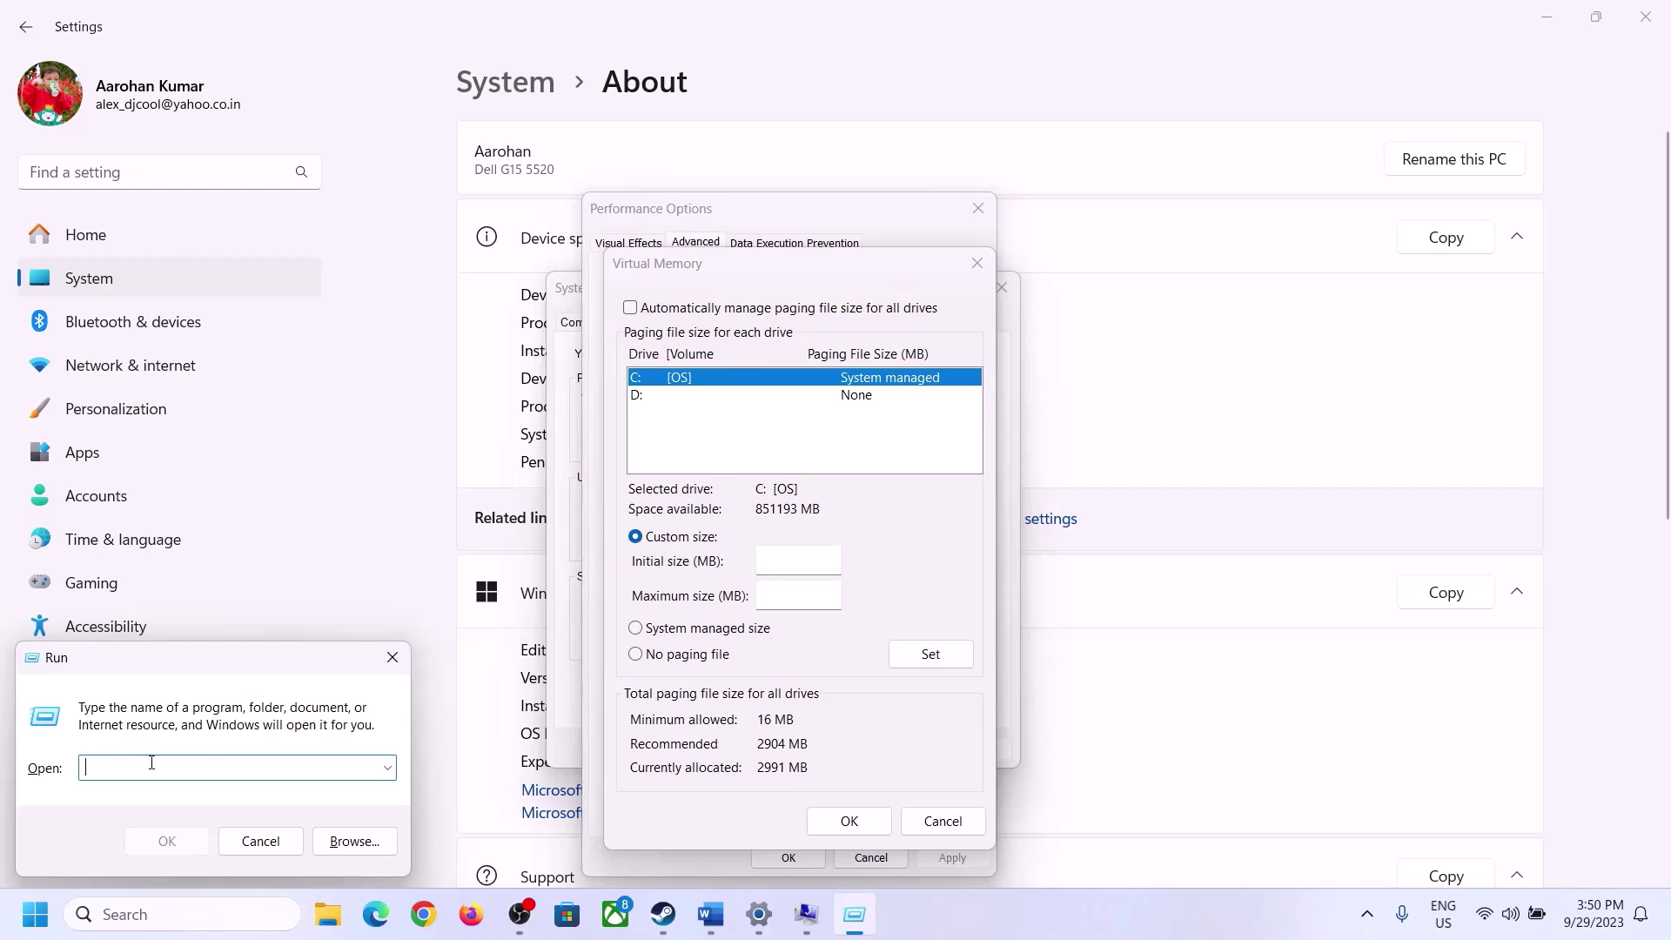
{"action": "type", "text": "calc"}
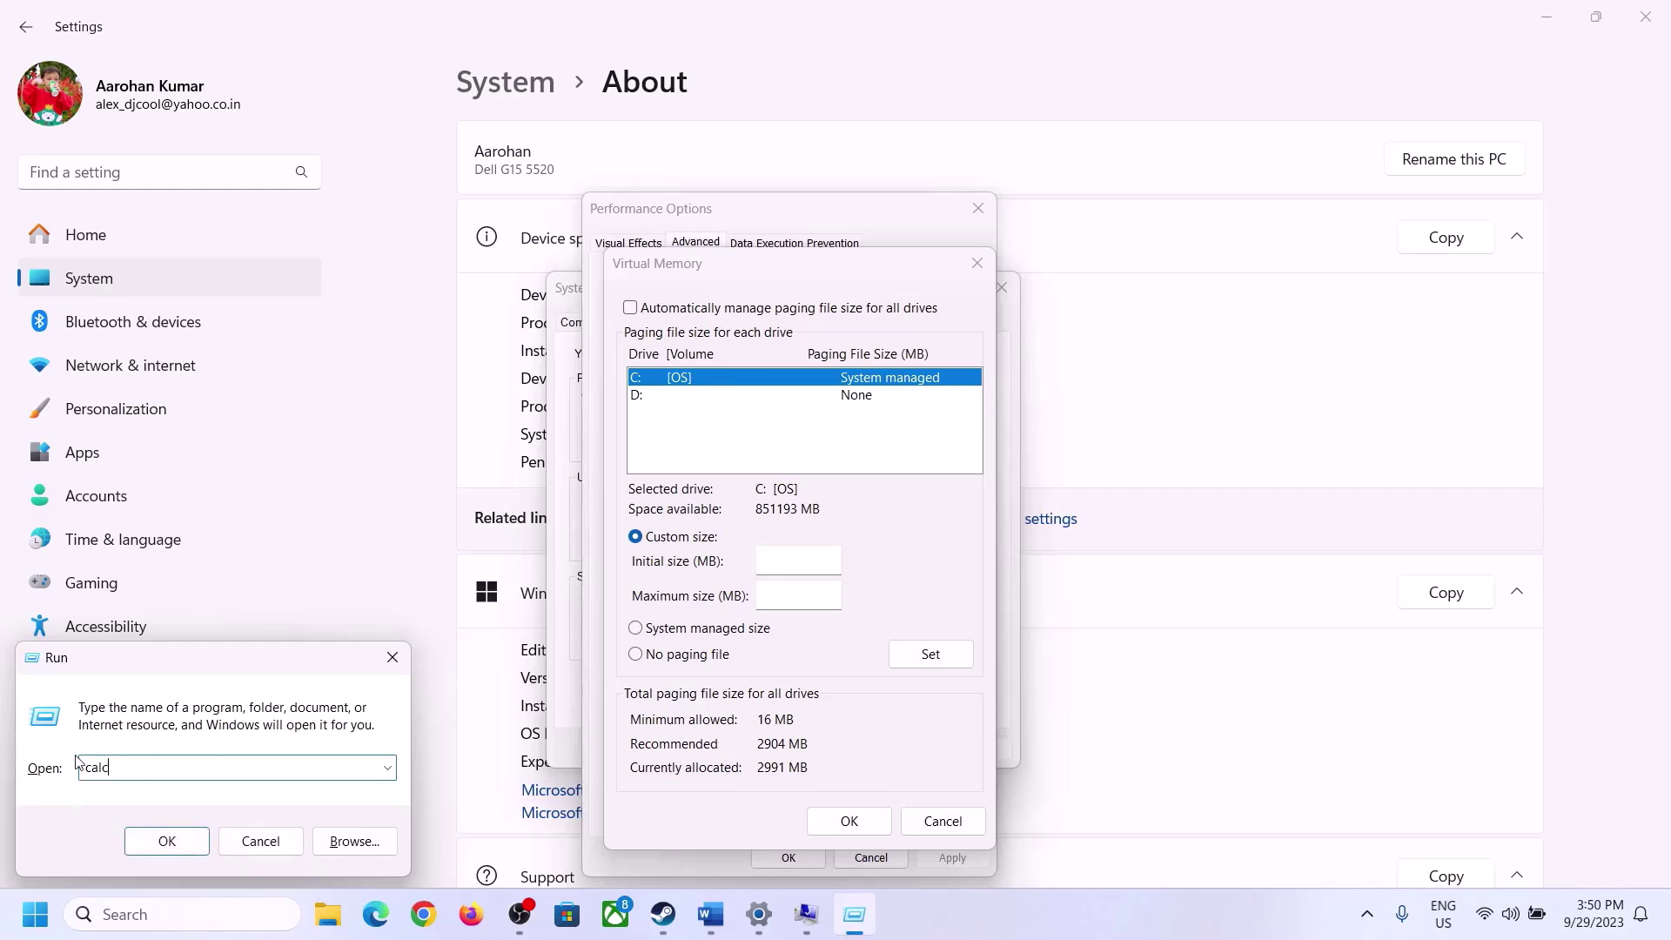
{"action": "left_click", "coordinate": [148, 841]}
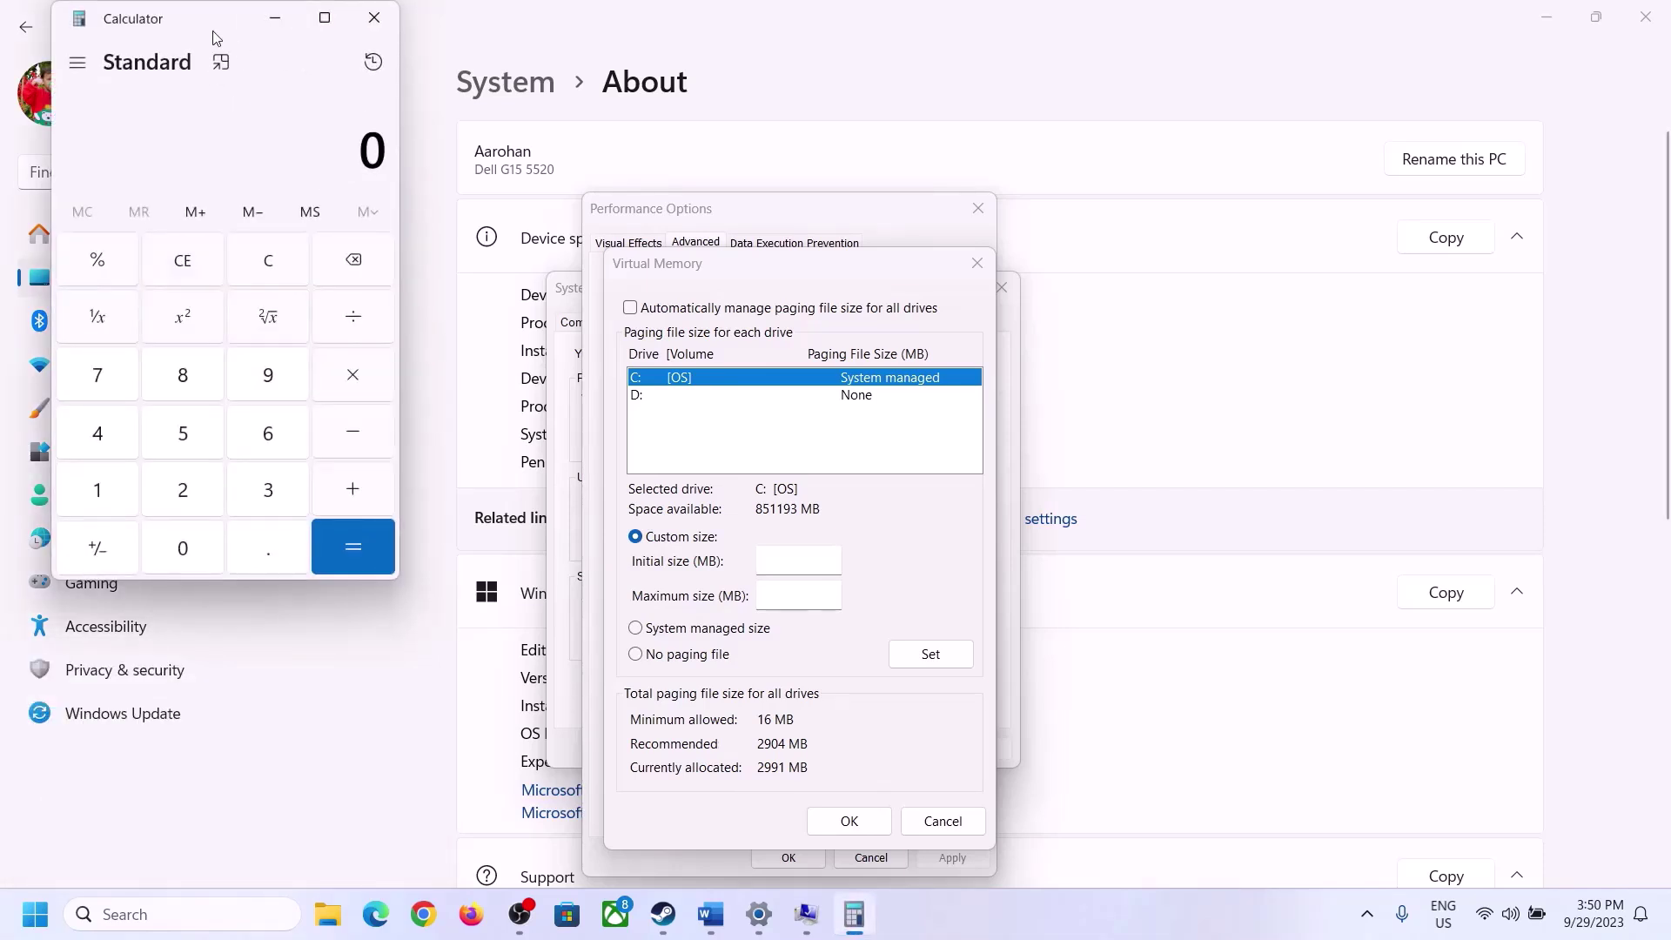
{"action": "left_click_drag", "start_coordinate": [216, 37], "coordinate": [1221, 290]}
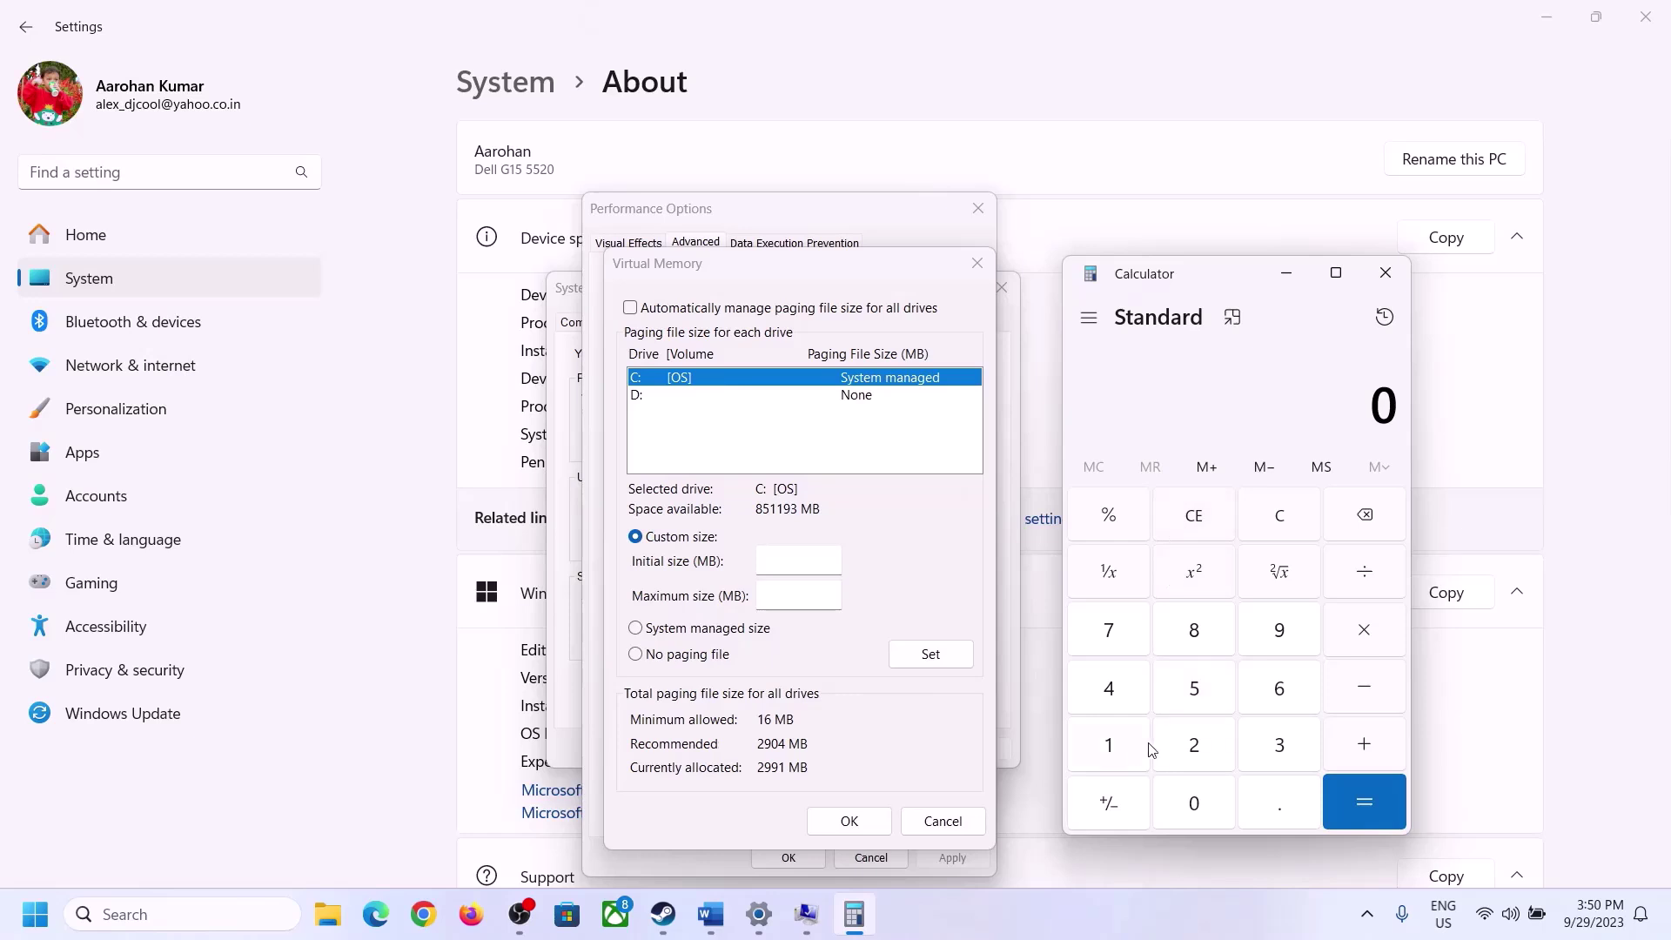
Review the initial size formula in the Word document and switch back to Calculator.
{"action": "left_click", "coordinate": [711, 916]}
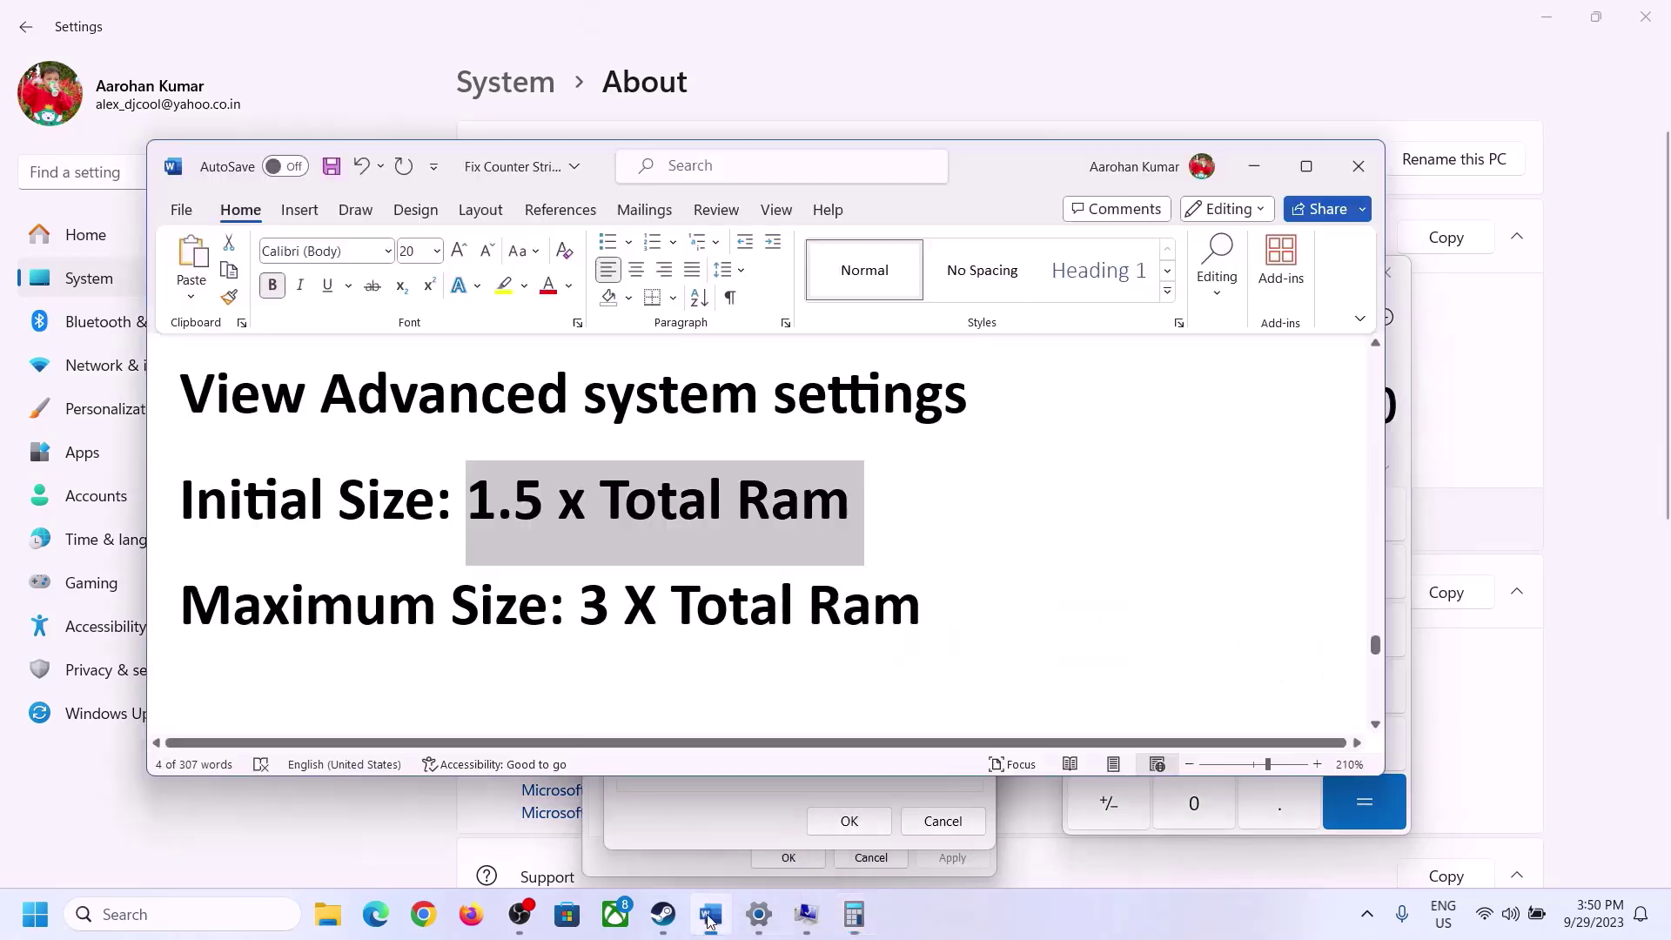
{"action": "left_click", "coordinate": [870, 914]}
{"action": "left_click", "coordinate": [1110, 747]}
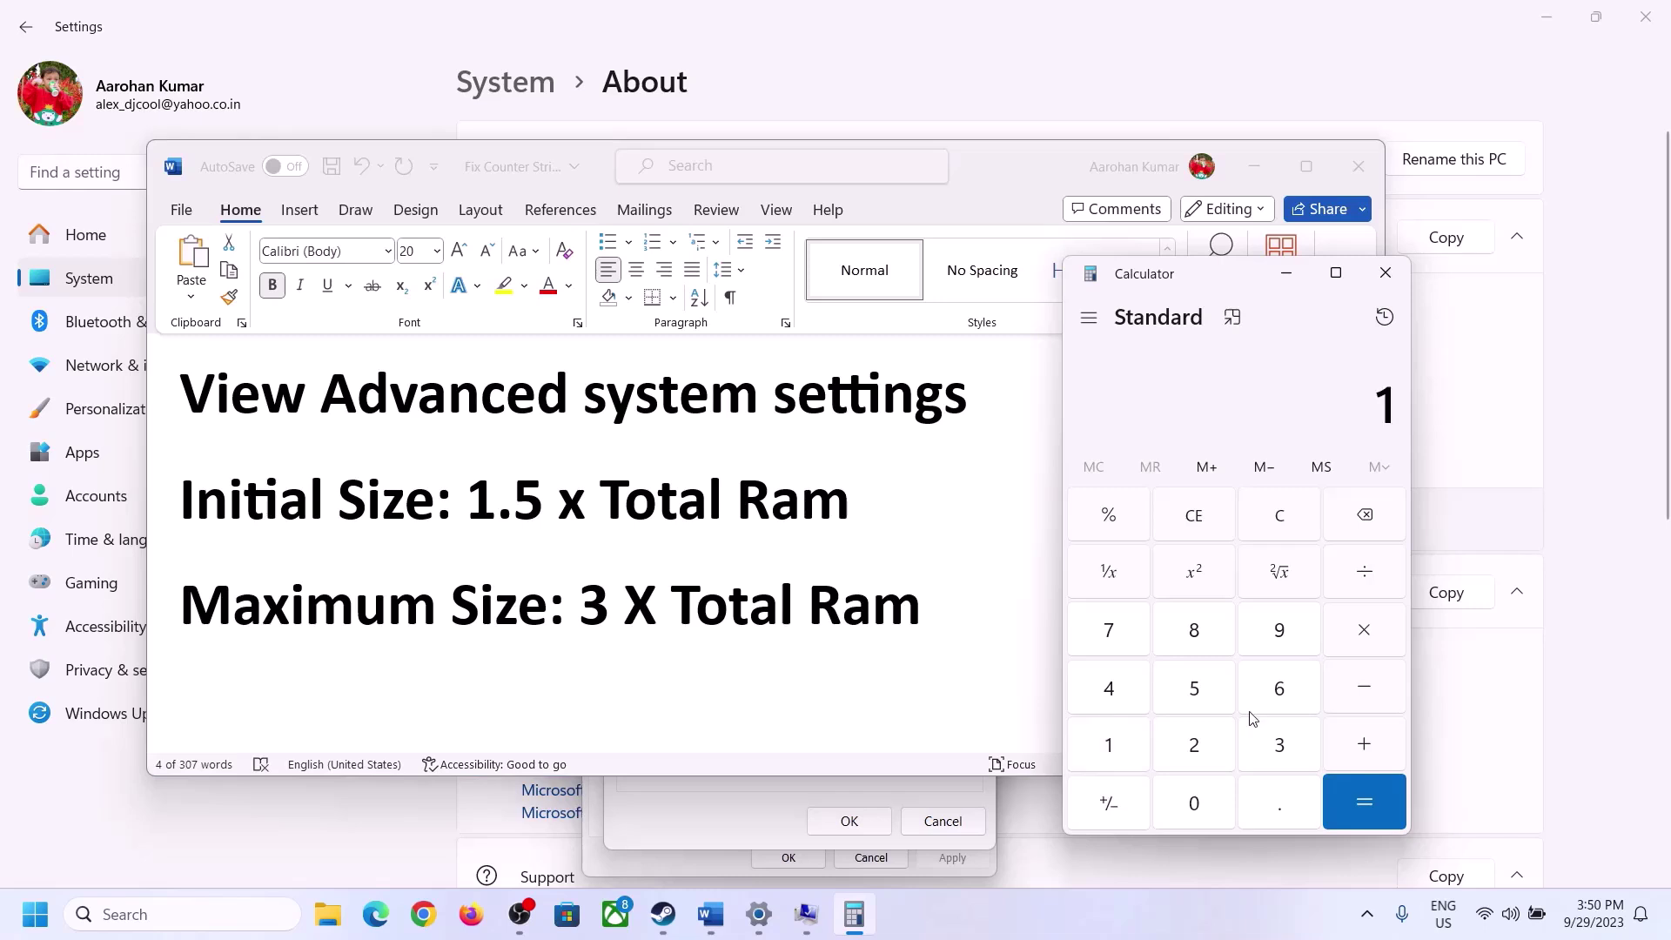
{"action": "left_click", "coordinate": [1275, 697]}
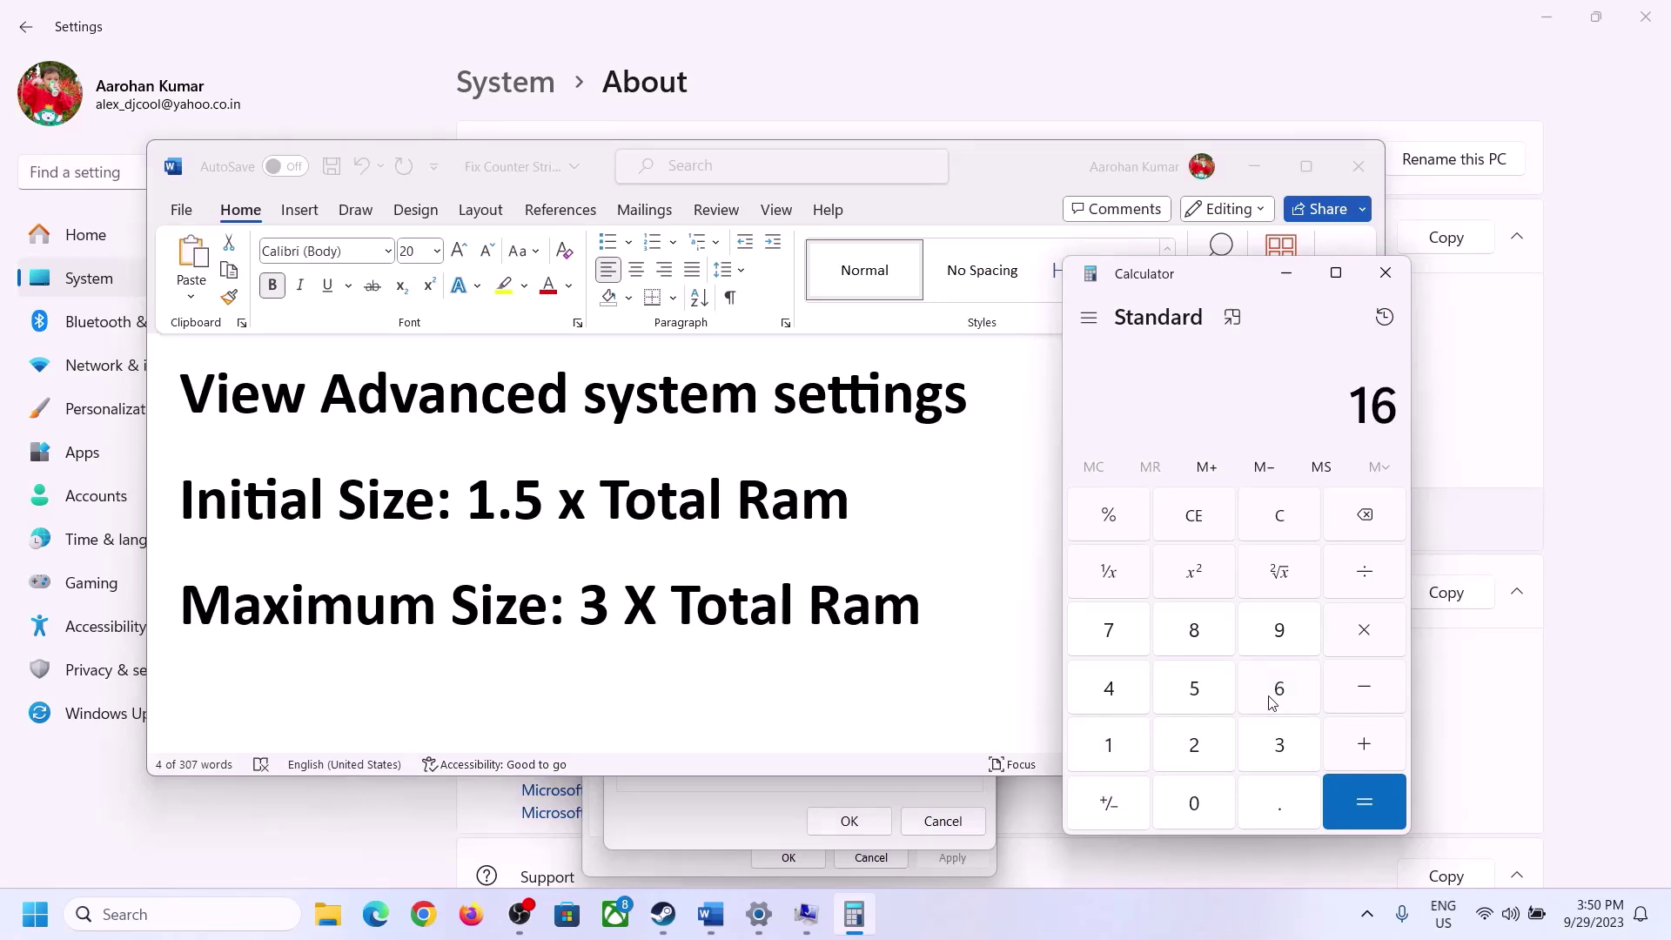
{"action": "left_click", "coordinate": [1285, 533]}
Convert the 16 GB of installed RAM to megabytes in Calculator by multiplying 16 by 1024.
{"action": "left_click", "coordinate": [1116, 745]}
{"action": "left_click", "coordinate": [1275, 696]}
{"action": "left_click", "coordinate": [1365, 643]}
{"action": "left_click", "coordinate": [1110, 753]}
{"action": "left_click", "coordinate": [1195, 805]}
{"action": "left_click", "coordinate": [1194, 745]}
{"action": "left_click", "coordinate": [1111, 691]}
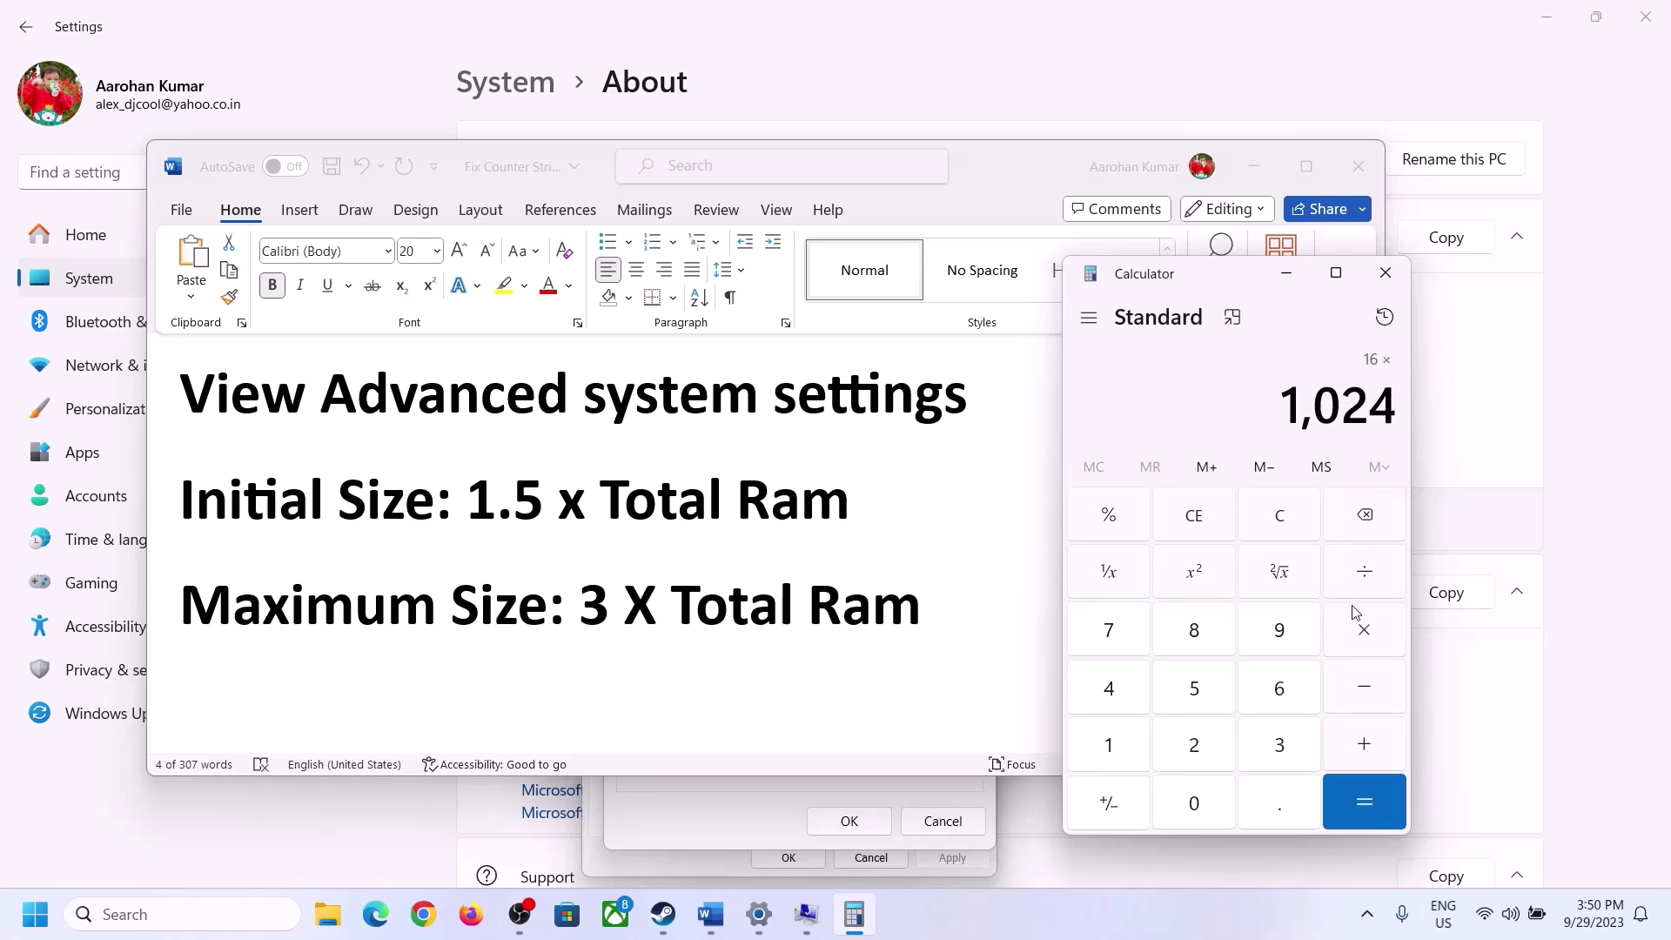
{"action": "left_click", "coordinate": [1363, 803]}
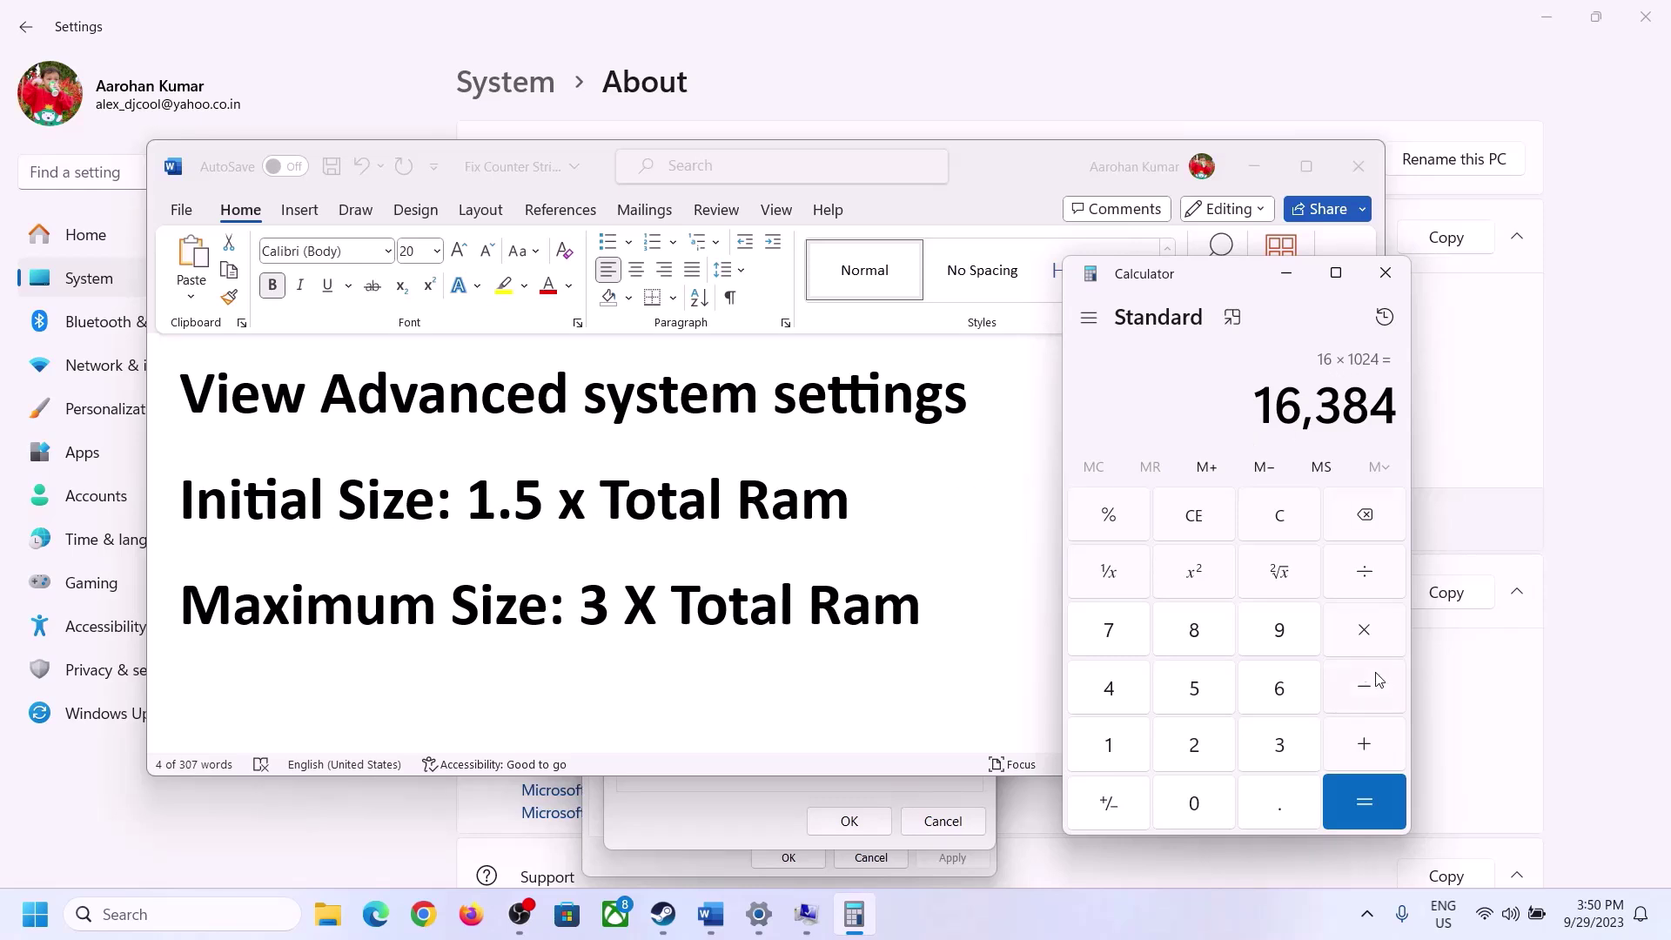
Multiply the RAM size in megabytes by 1.5 to calculate the initial paging file size.
{"action": "left_click", "coordinate": [1366, 636]}
{"action": "left_click", "coordinate": [1131, 752]}
{"action": "left_click", "coordinate": [1272, 802]}
{"action": "left_click", "coordinate": [1208, 702]}
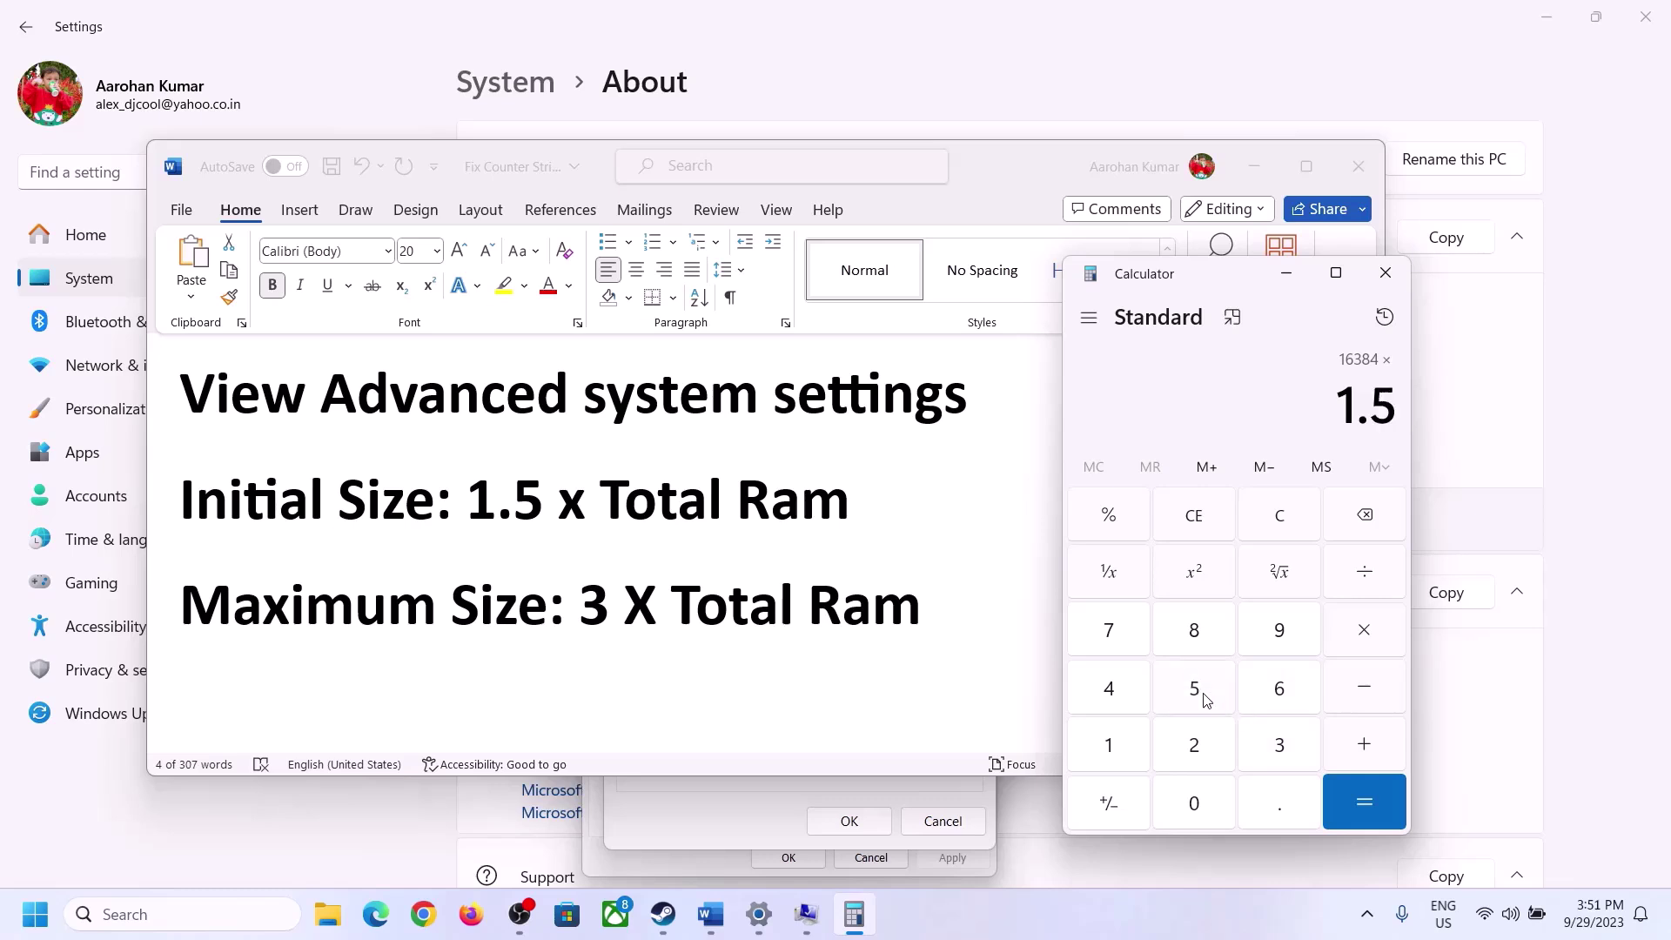
{"action": "left_click", "coordinate": [1362, 795]}
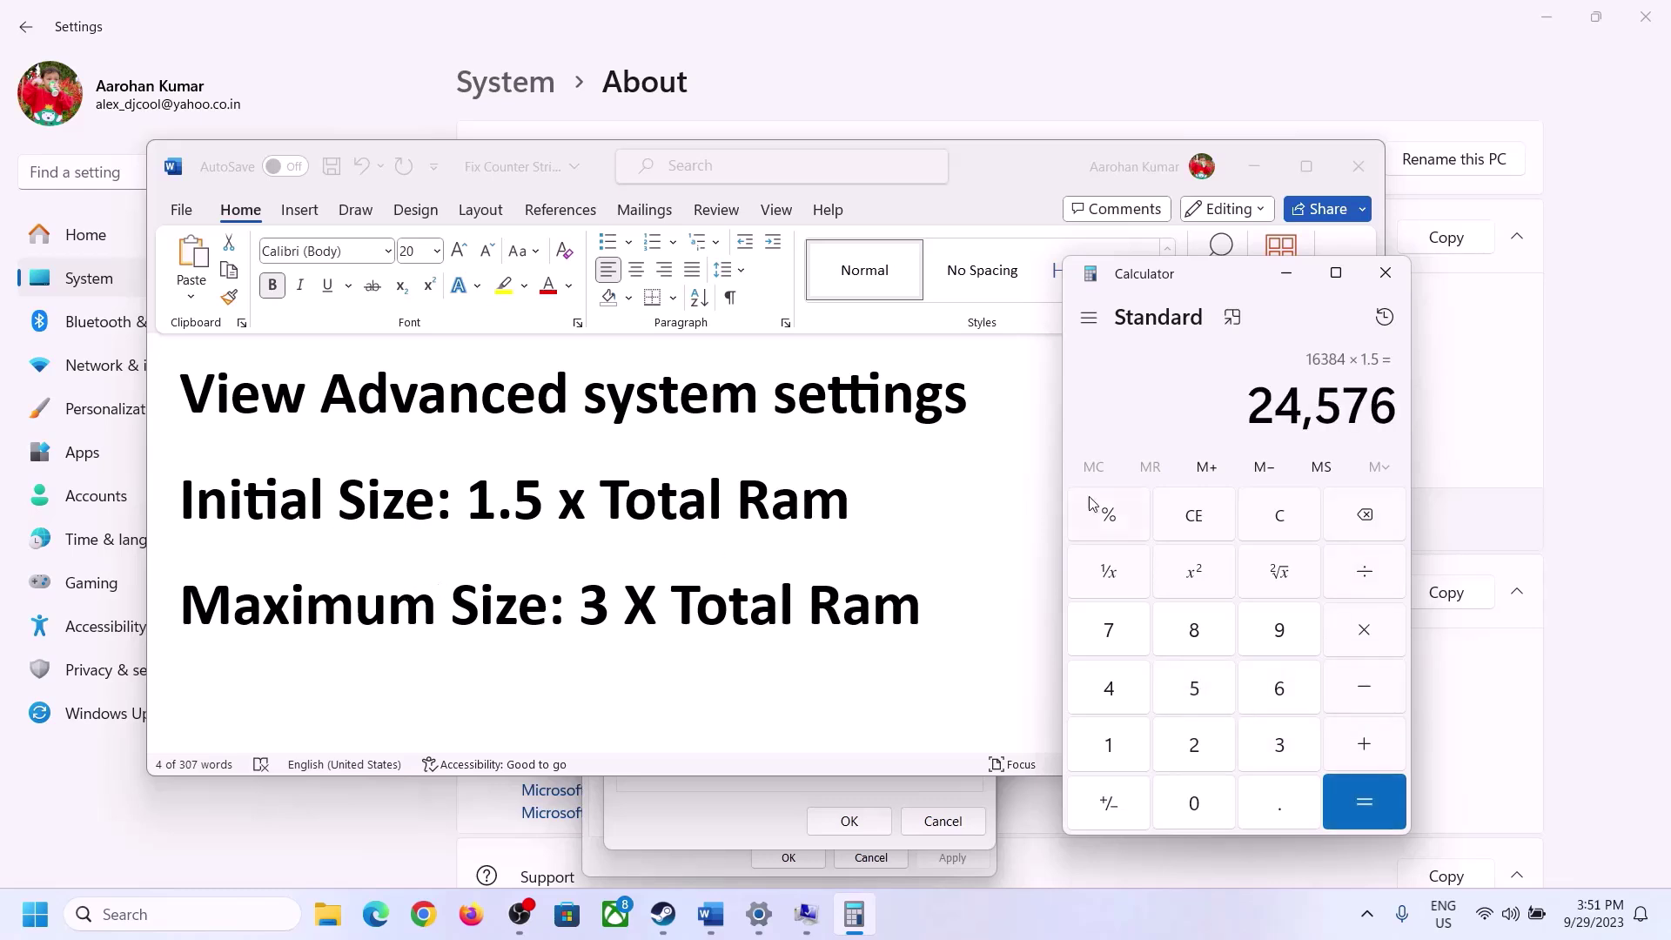
Switch to the Virtual Memory dialog and enter 24576 MB as the initial size for drive C:.
{"action": "left_click", "coordinate": [771, 785]}
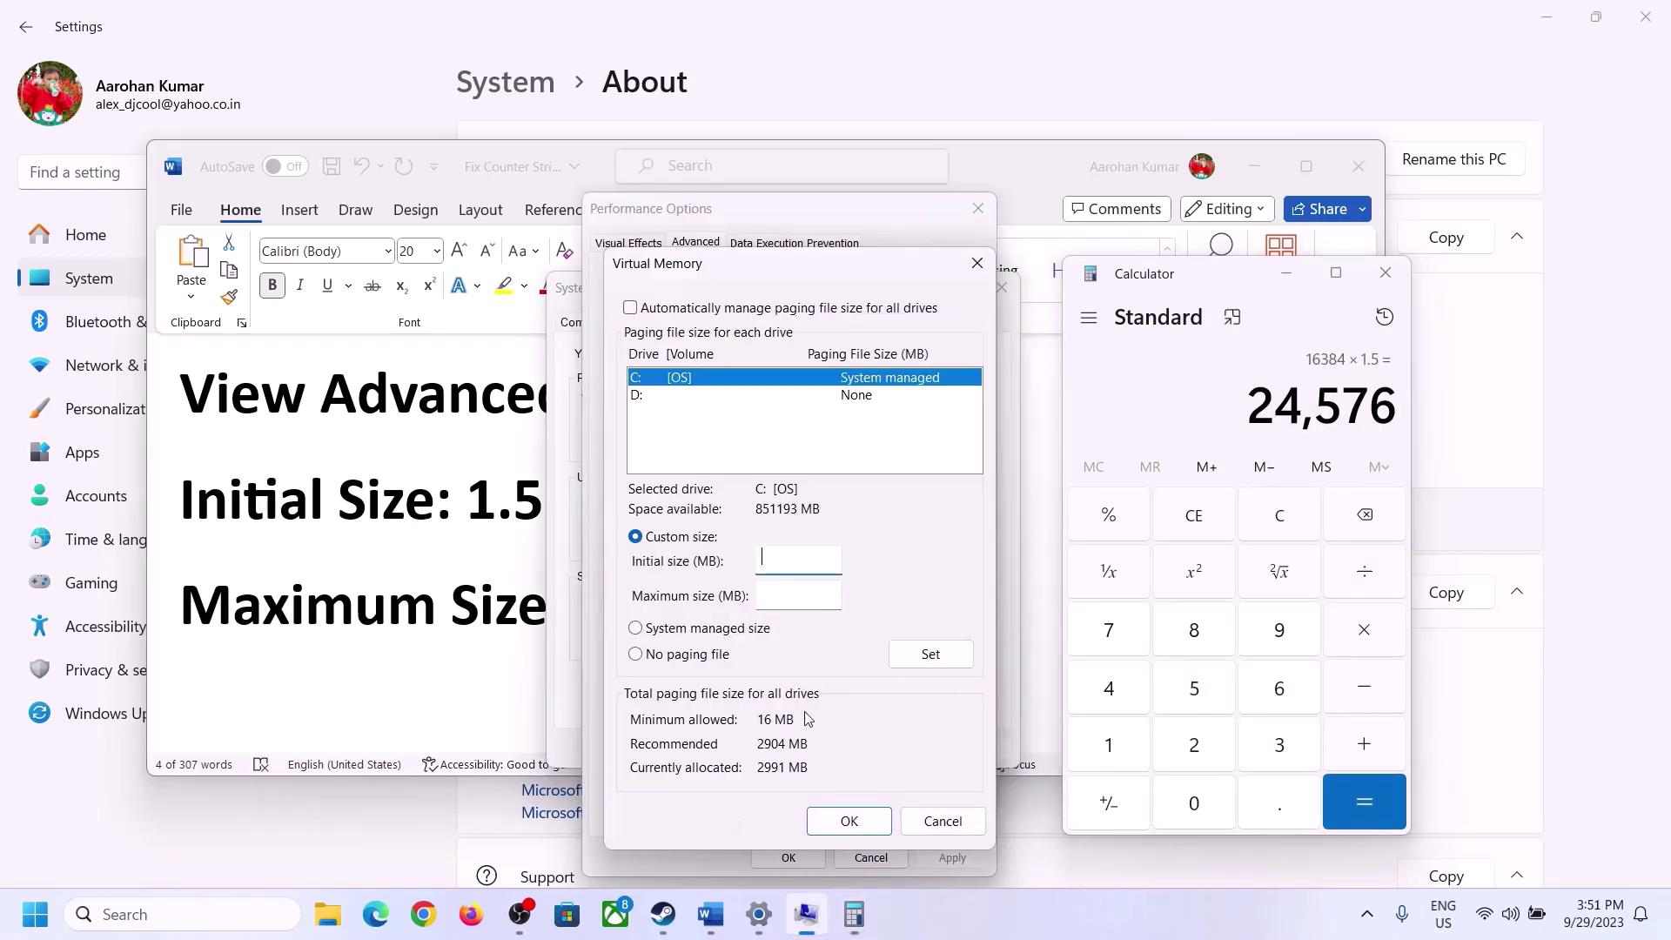
{"action": "left_click", "coordinate": [787, 559]}
{"action": "type", "text": "24576"}
{"action": "left_click", "coordinate": [836, 594]}
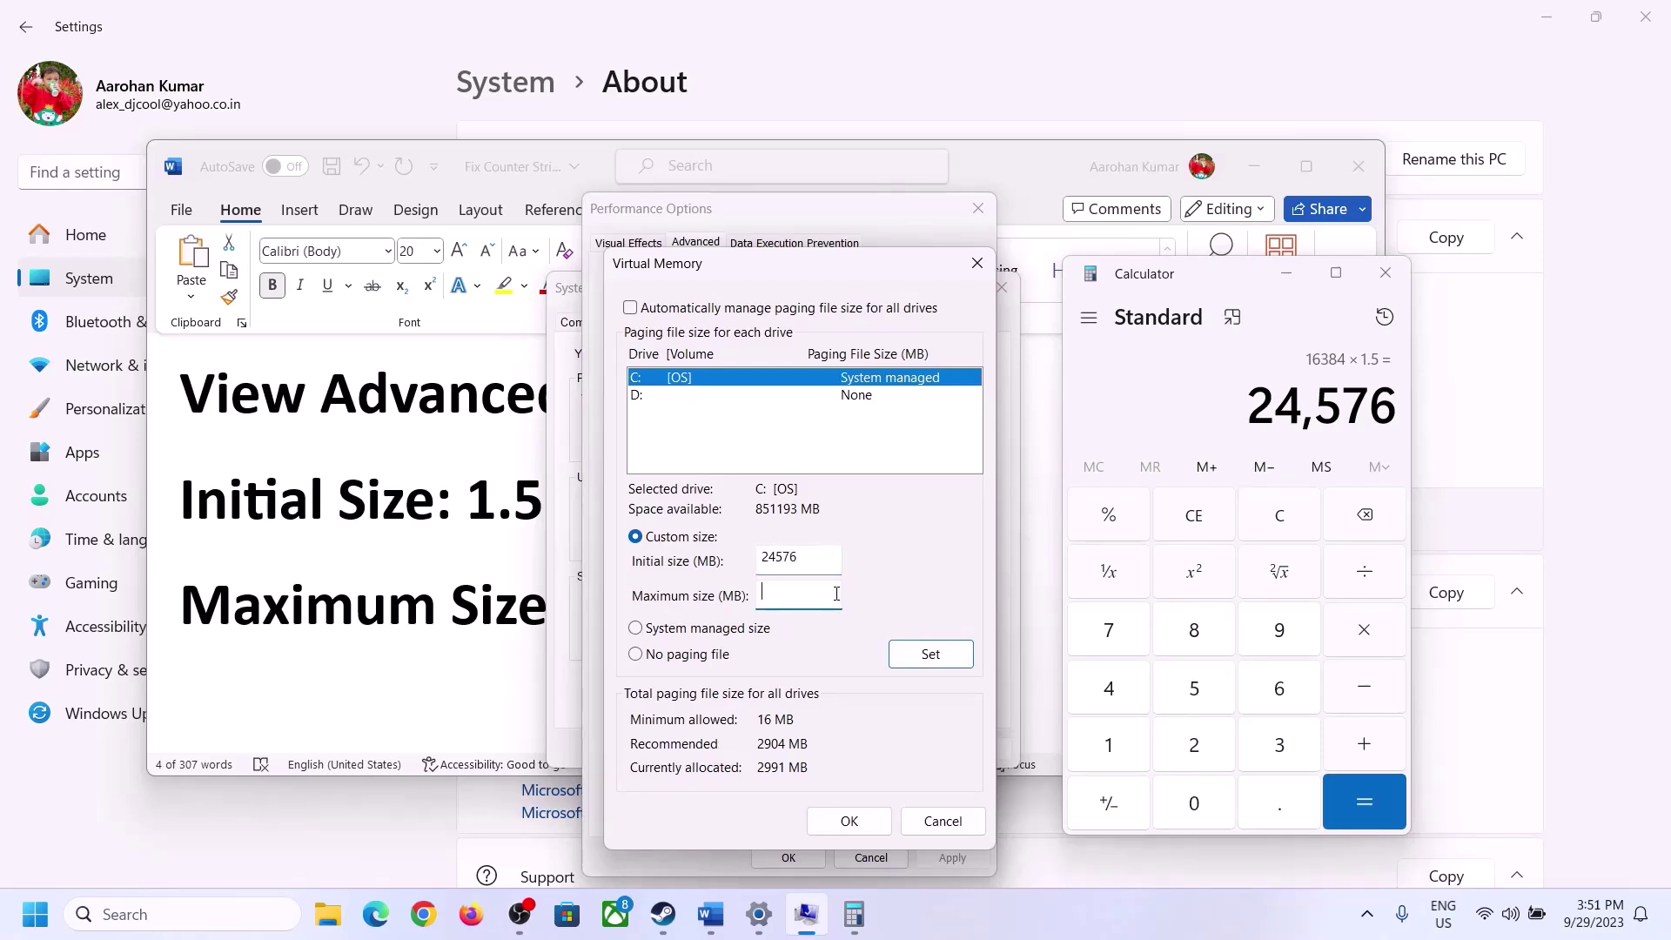
Read the maximum size formula in the Word document and recheck the installed RAM in Settings, clearing Calculator in between.
{"action": "left_click", "coordinate": [480, 614]}
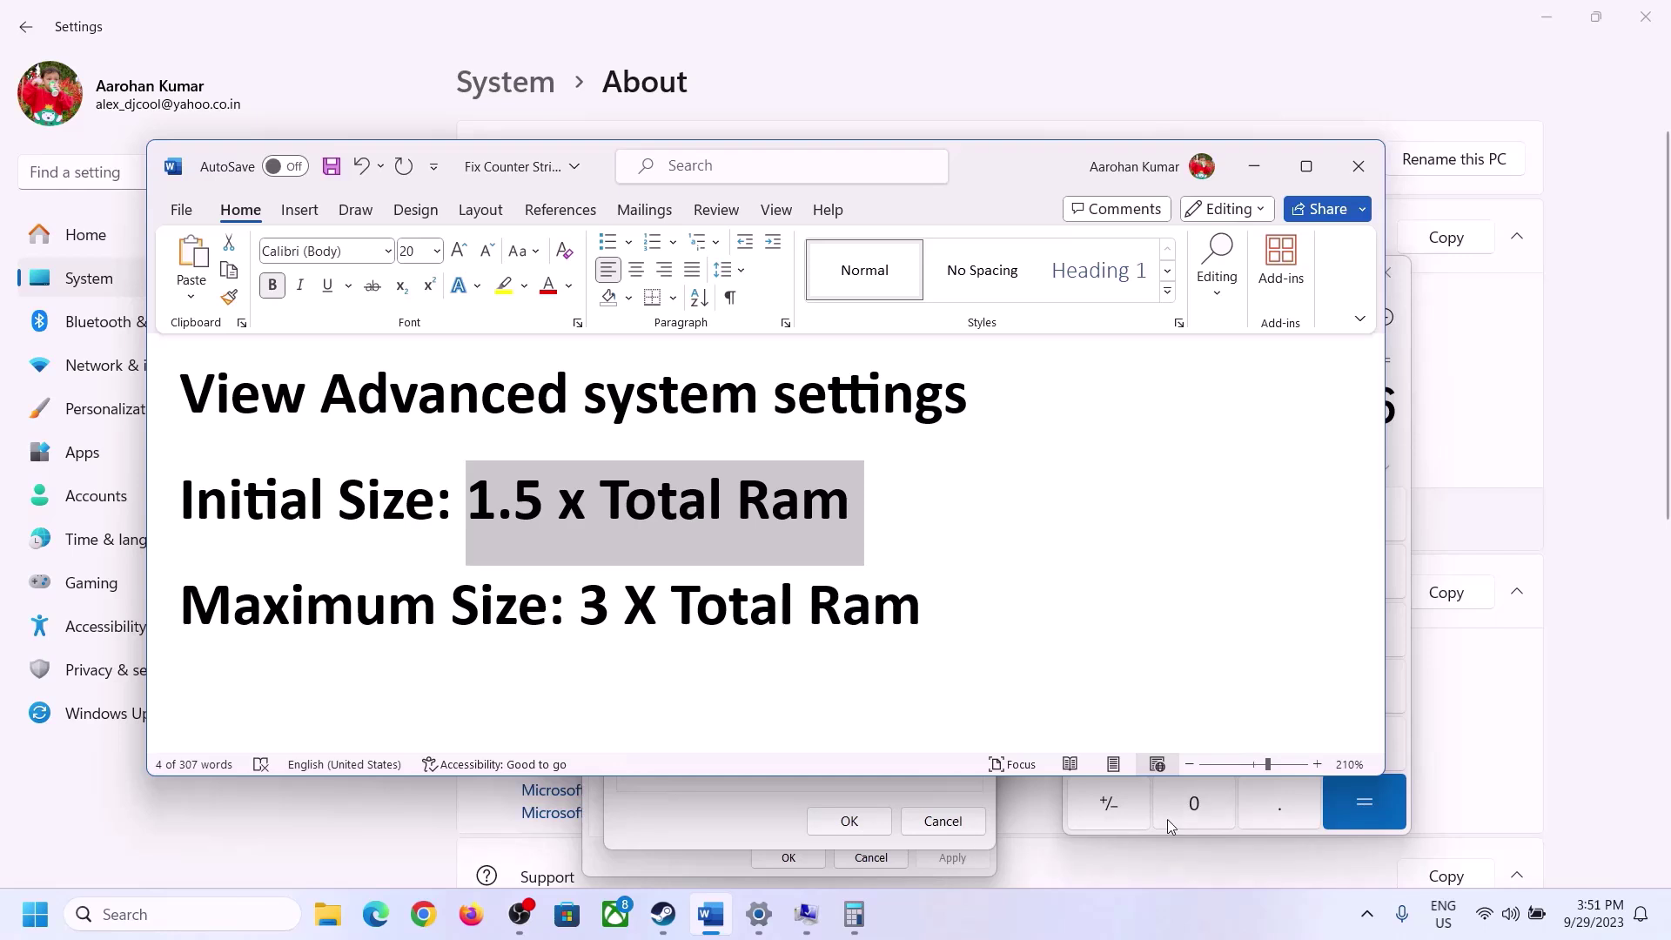
{"action": "left_click", "coordinate": [1392, 453]}
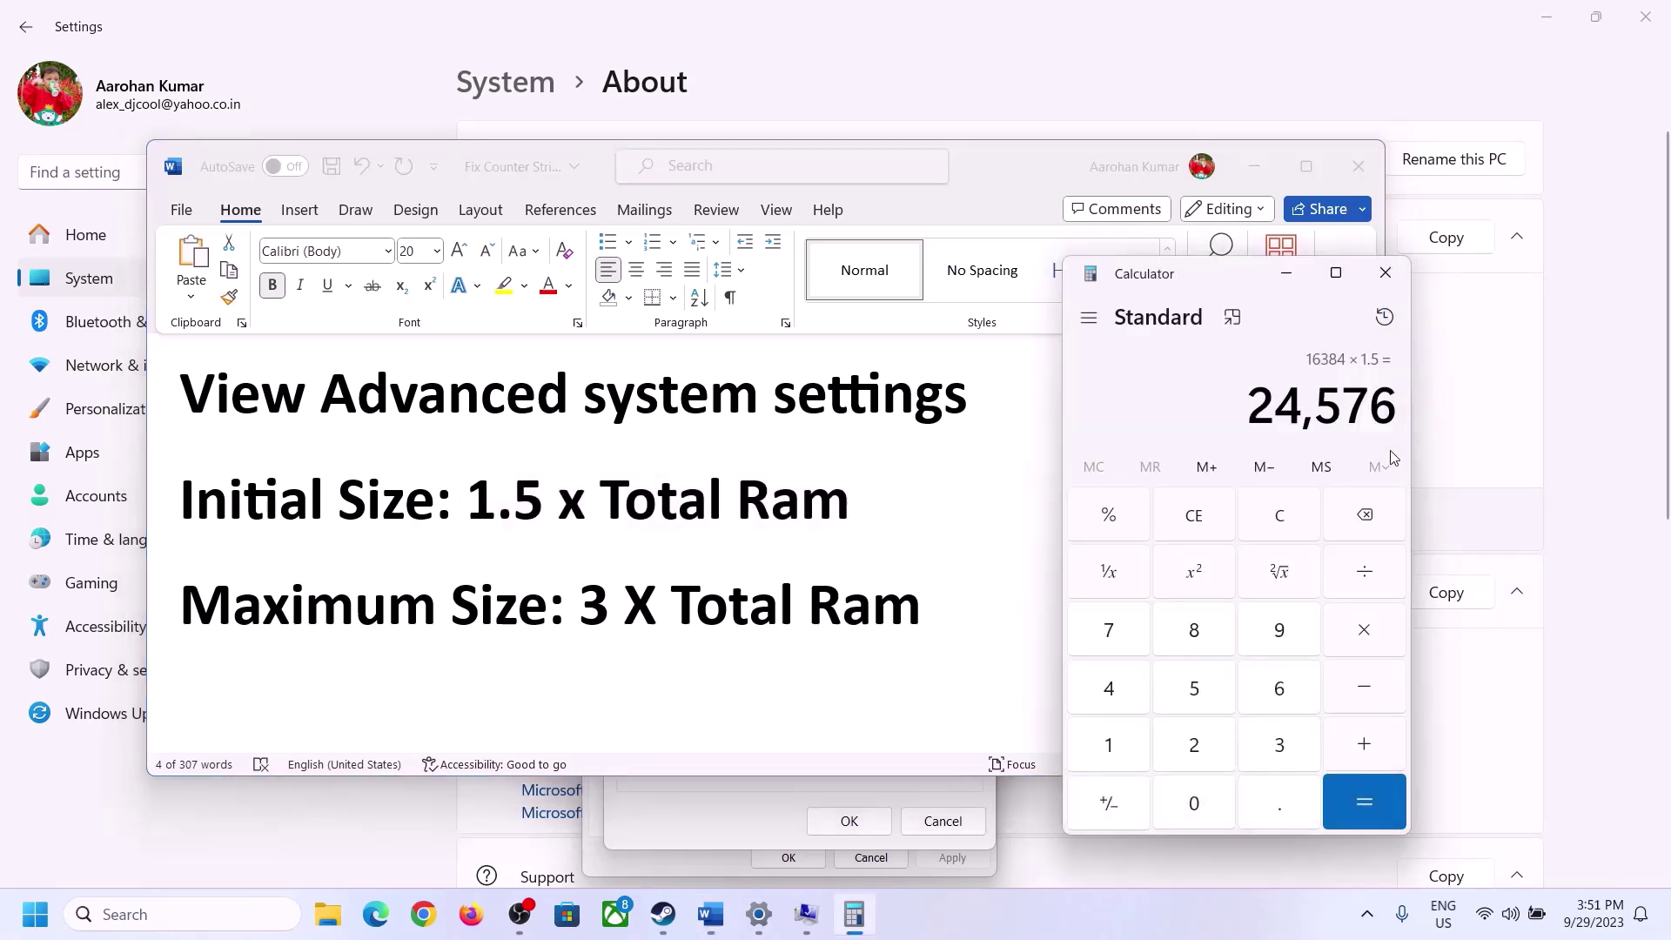
{"action": "left_click", "coordinate": [1292, 520]}
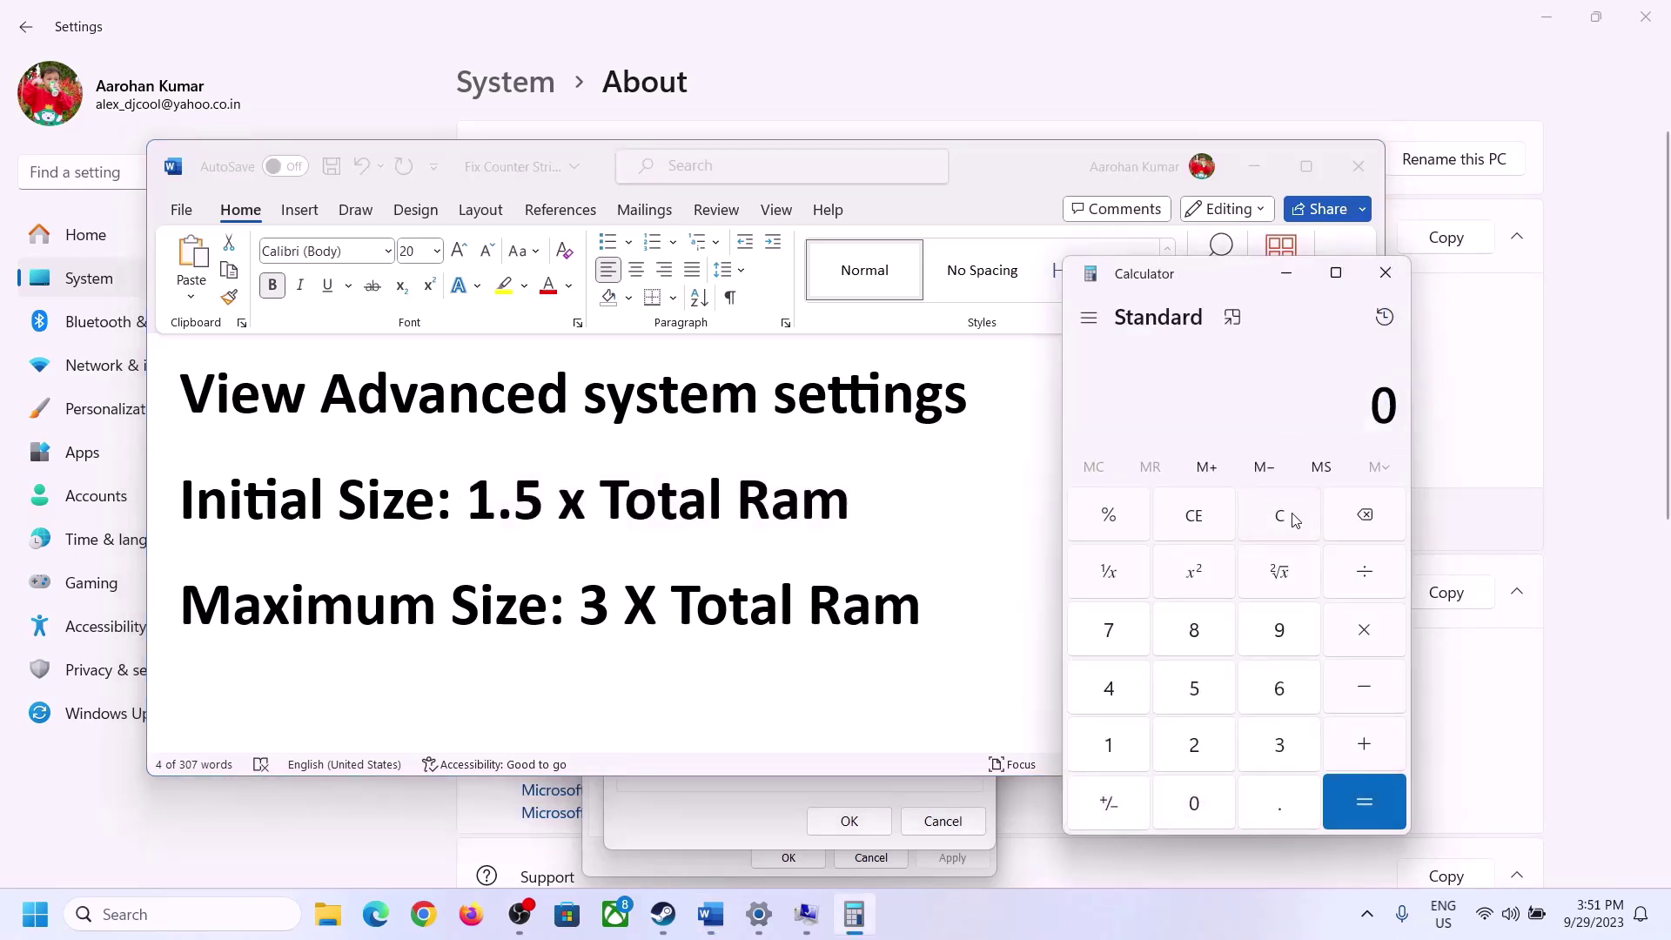
{"action": "left_click", "coordinate": [759, 914]}
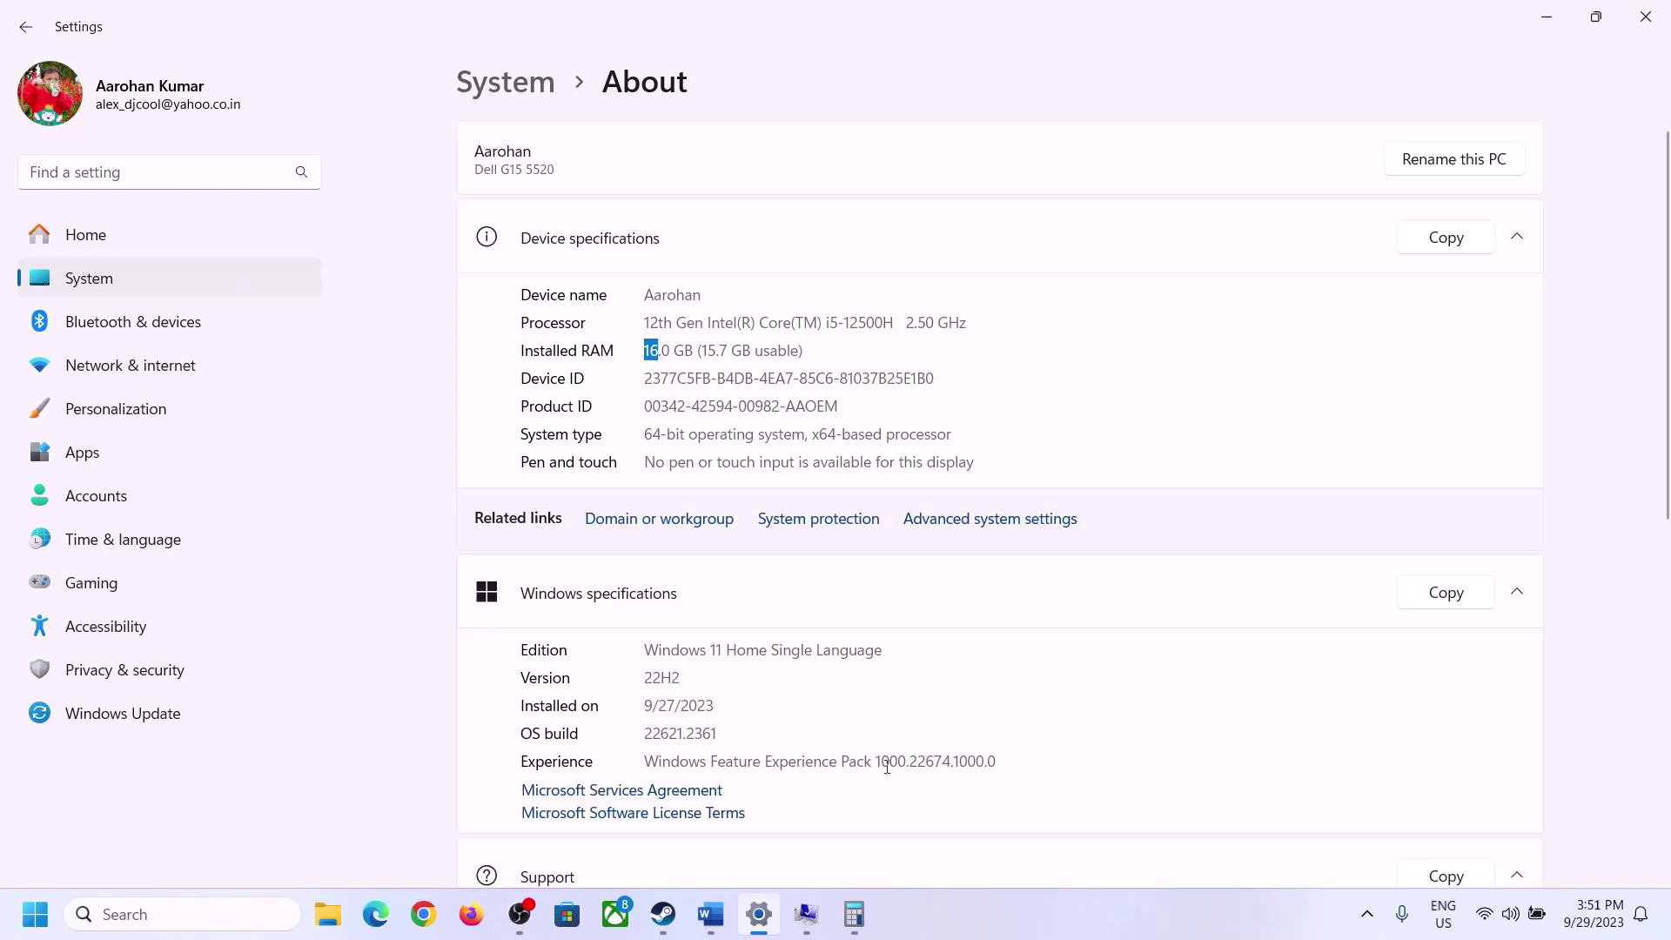
Switch to Calculator and multiply 16 by 1024 again as the base for the maximum paging file size.
{"action": "left_click", "coordinate": [854, 914]}
{"action": "left_click", "coordinate": [1122, 740]}
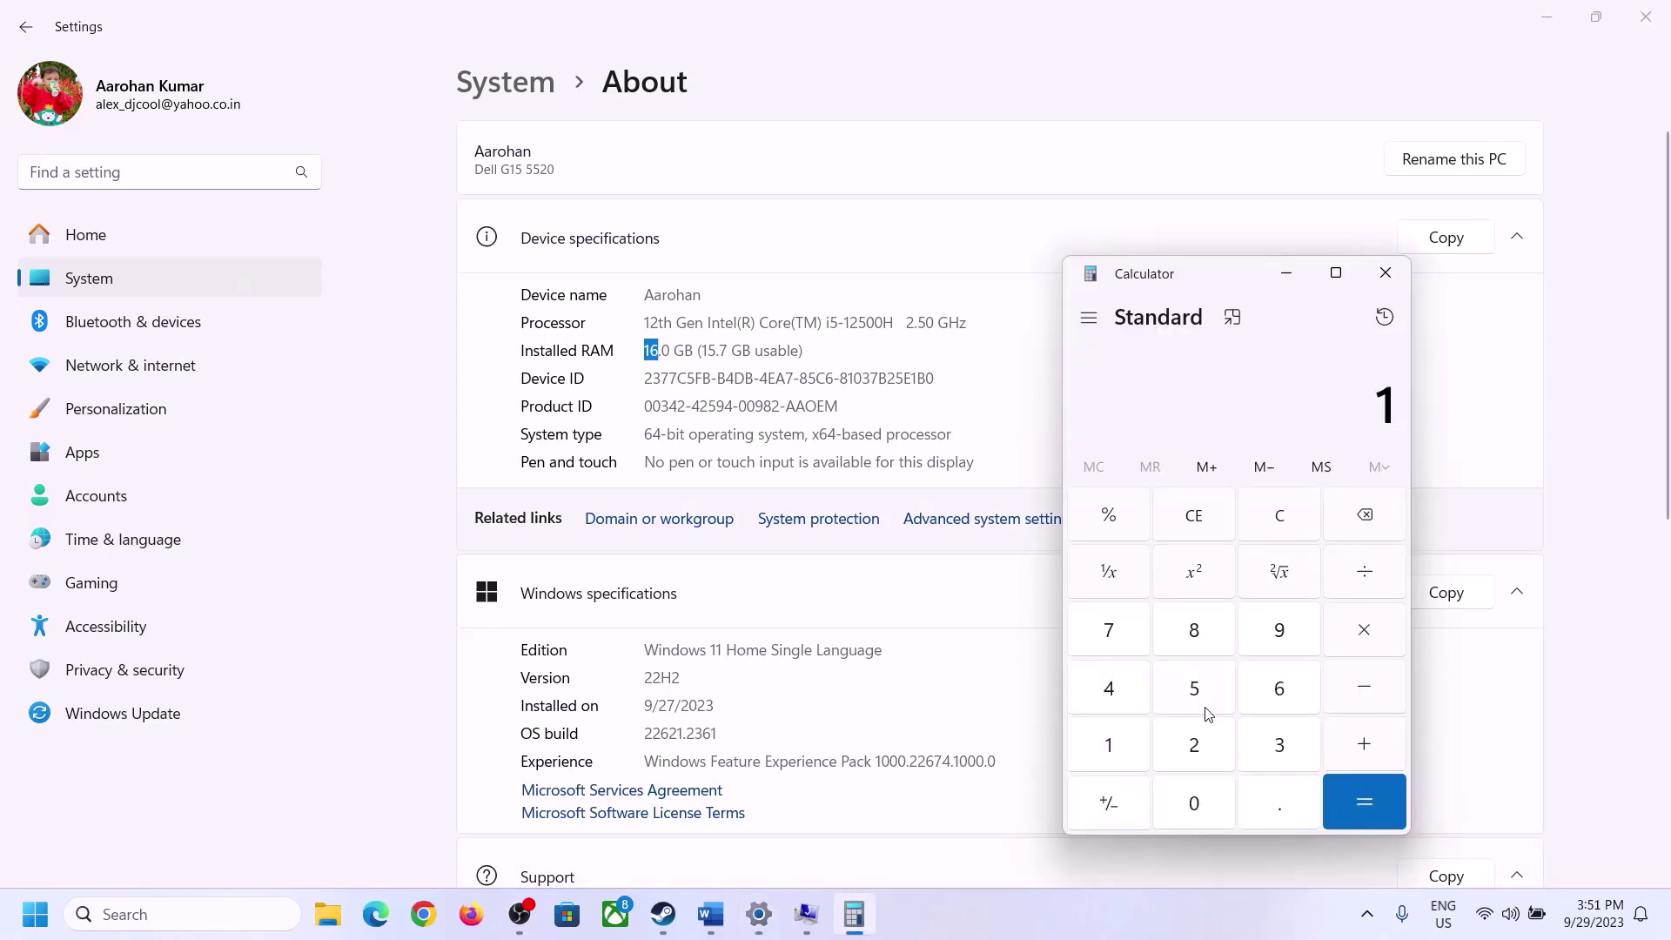
{"action": "left_click", "coordinate": [1276, 690]}
{"action": "left_click", "coordinate": [1364, 629]}
{"action": "left_click", "coordinate": [1122, 735]}
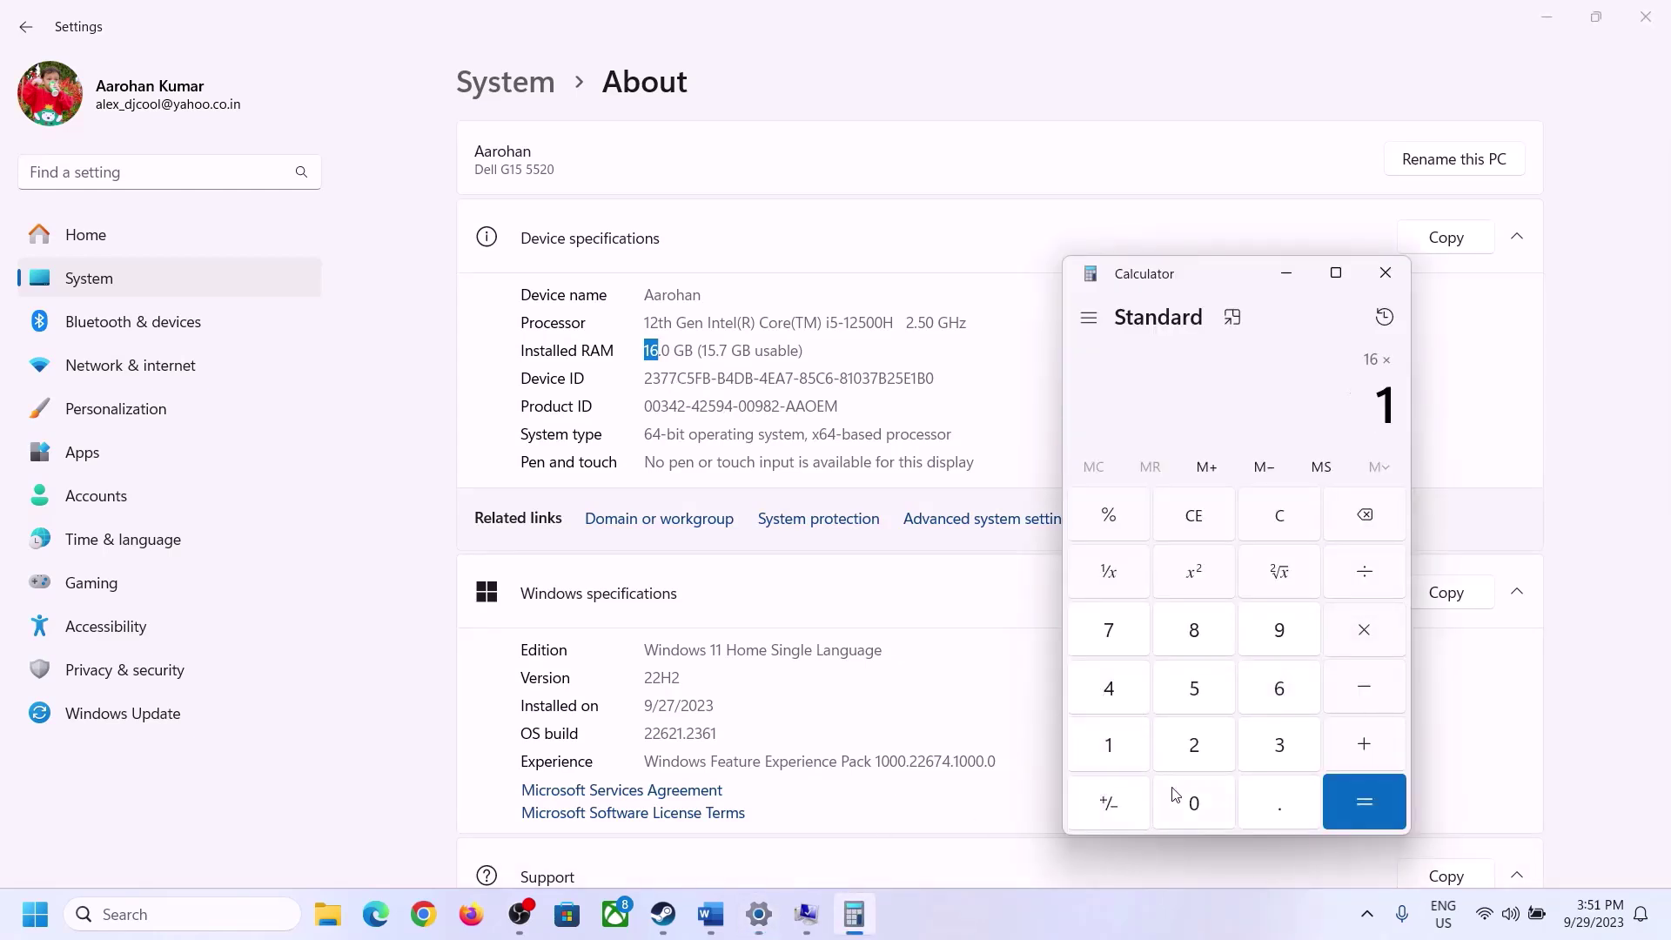
{"action": "left_click", "coordinate": [1176, 796]}
{"action": "left_click", "coordinate": [1190, 740]}
{"action": "left_click", "coordinate": [1111, 690]}
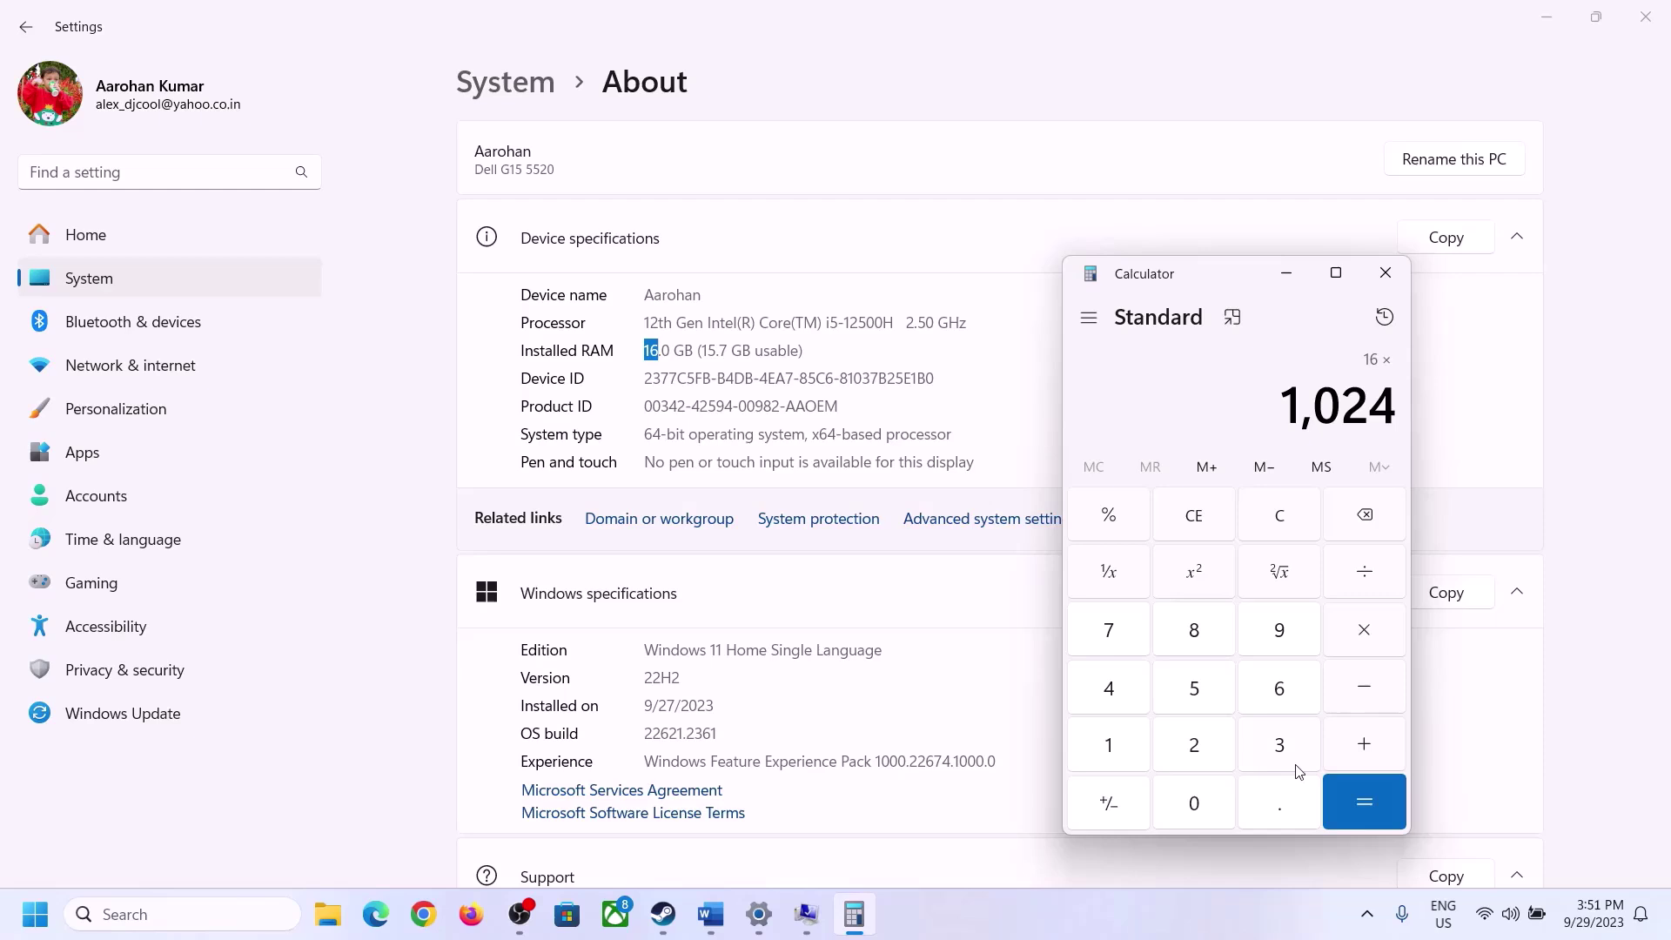
{"action": "left_click", "coordinate": [1350, 813]}
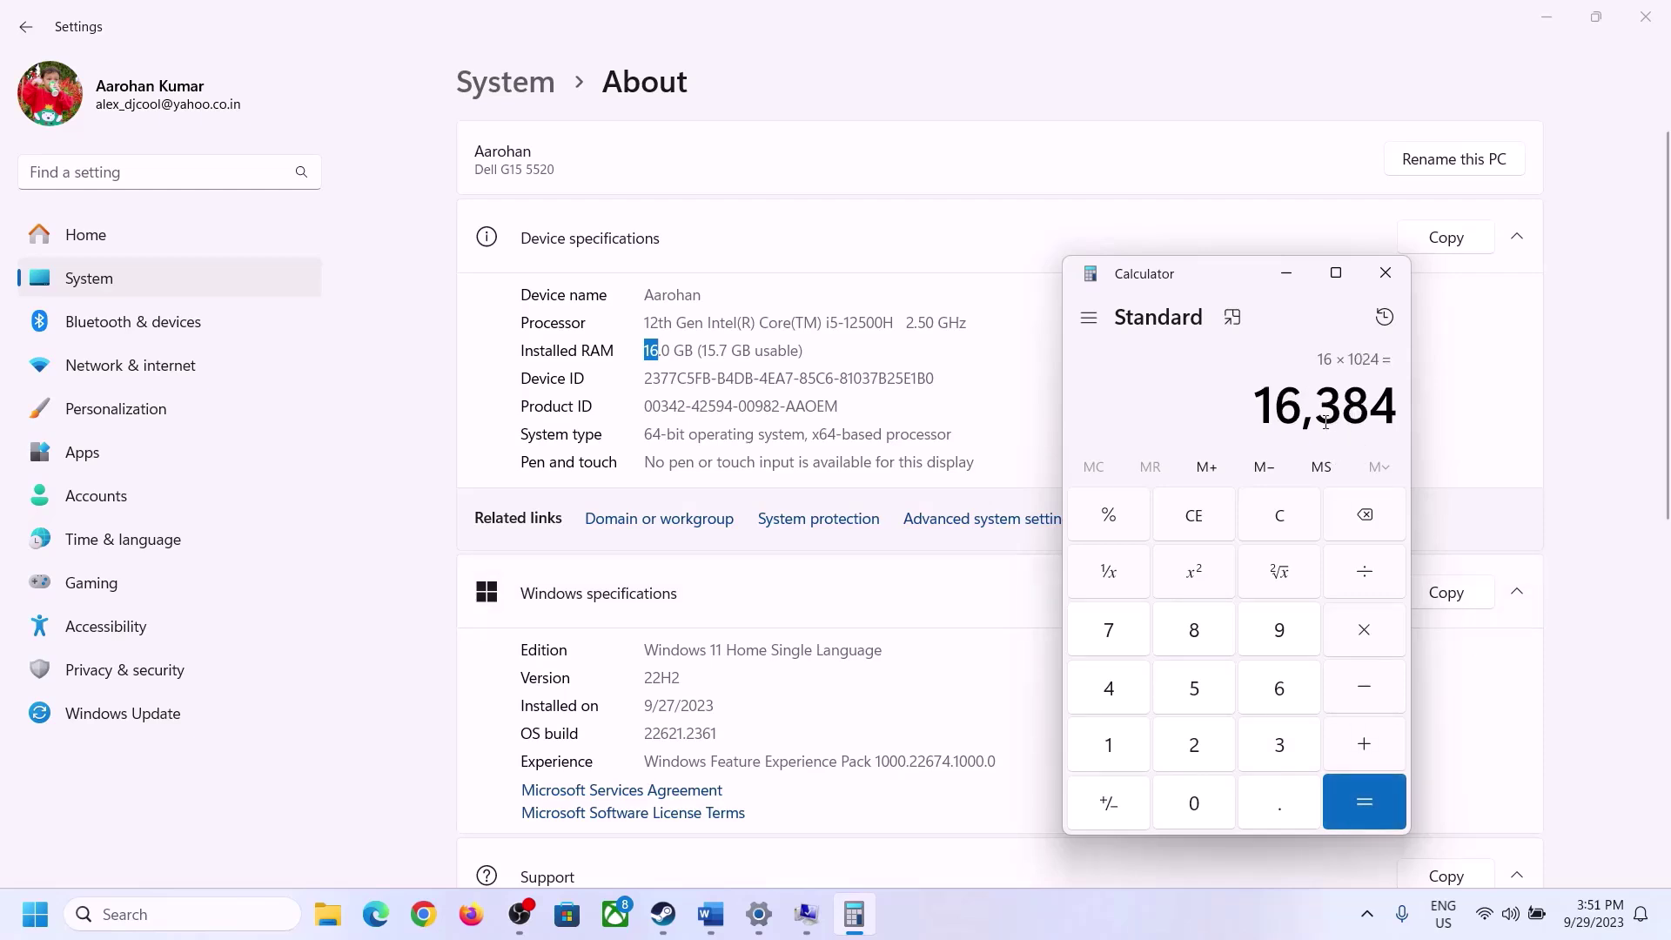
Recheck the maximum size formula in Word and multiply the RAM size in megabytes by 3 in Calculator.
{"action": "left_click", "coordinate": [710, 914]}
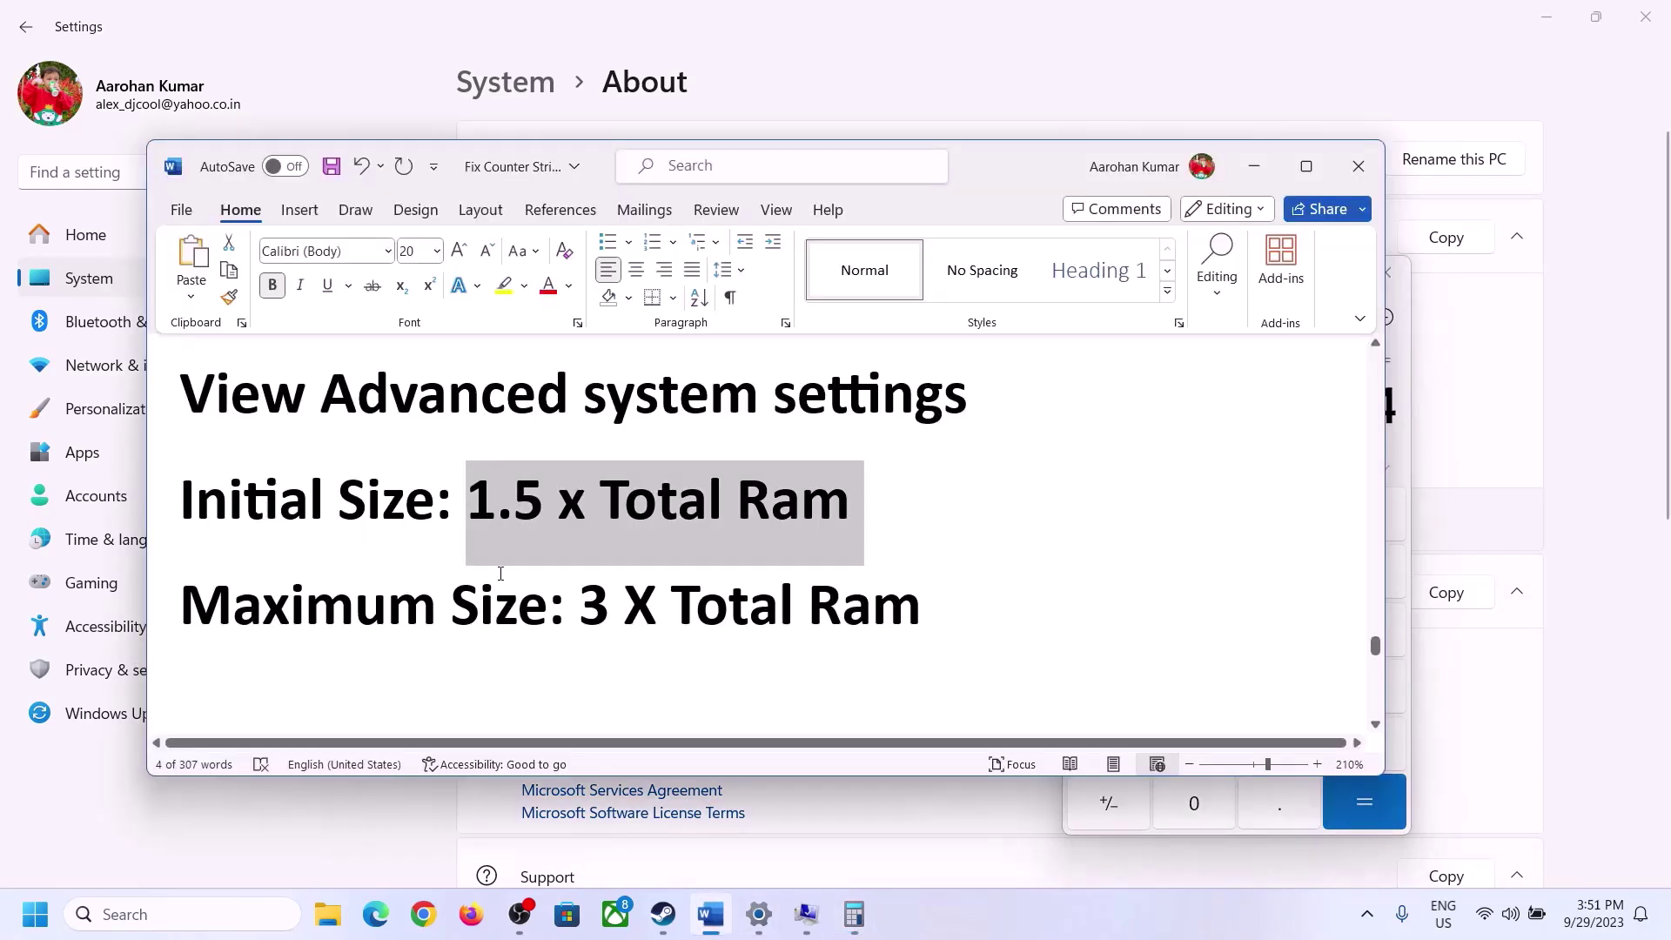
{"action": "left_click", "coordinate": [854, 914]}
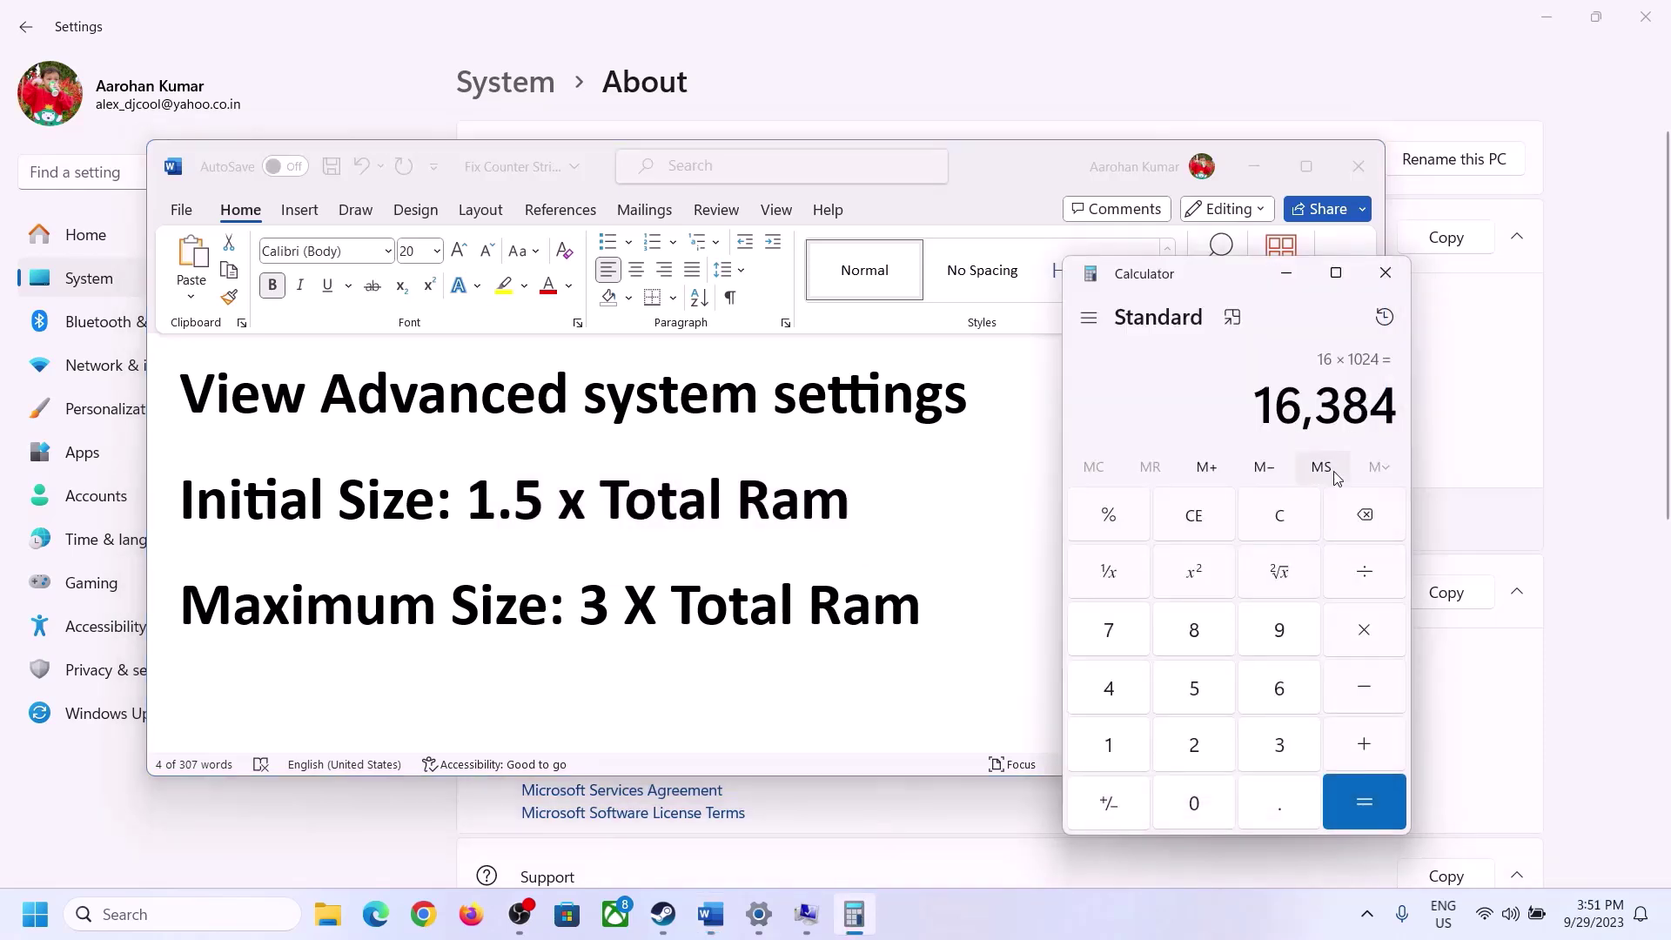
{"action": "left_click", "coordinate": [1365, 631]}
{"action": "left_click", "coordinate": [1251, 753]}
{"action": "left_click", "coordinate": [1384, 802]}
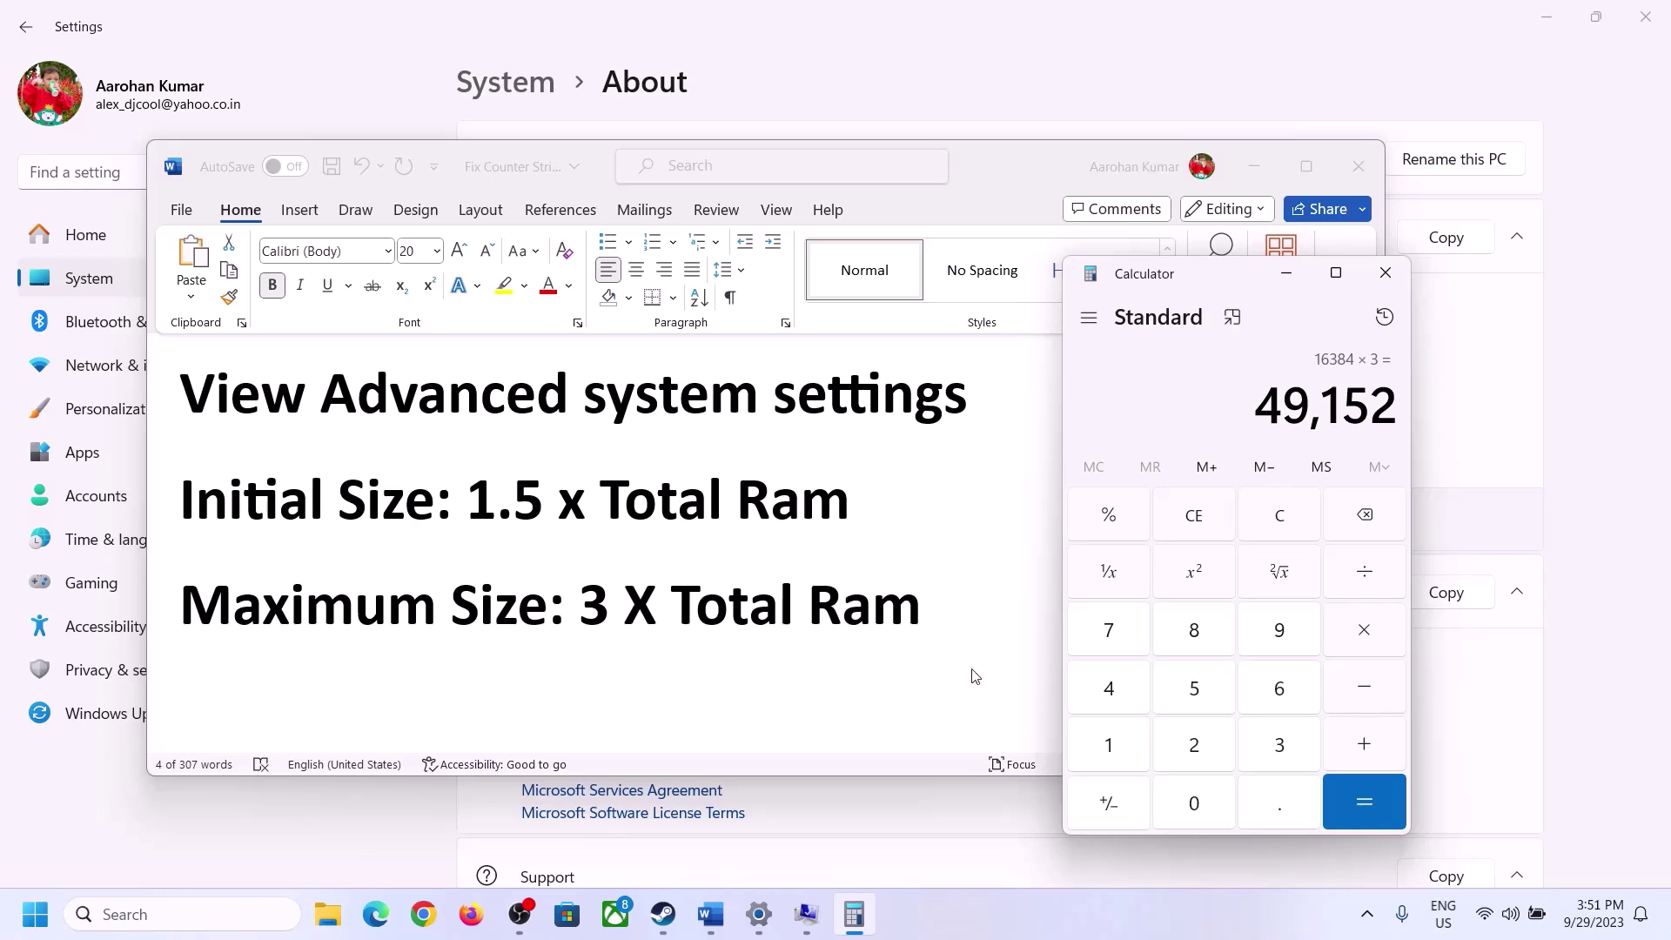
Enter 49152 MB as the maximum size in the Virtual Memory dialog and set the custom paging file for drive C:.
{"action": "left_click", "coordinate": [806, 914]}
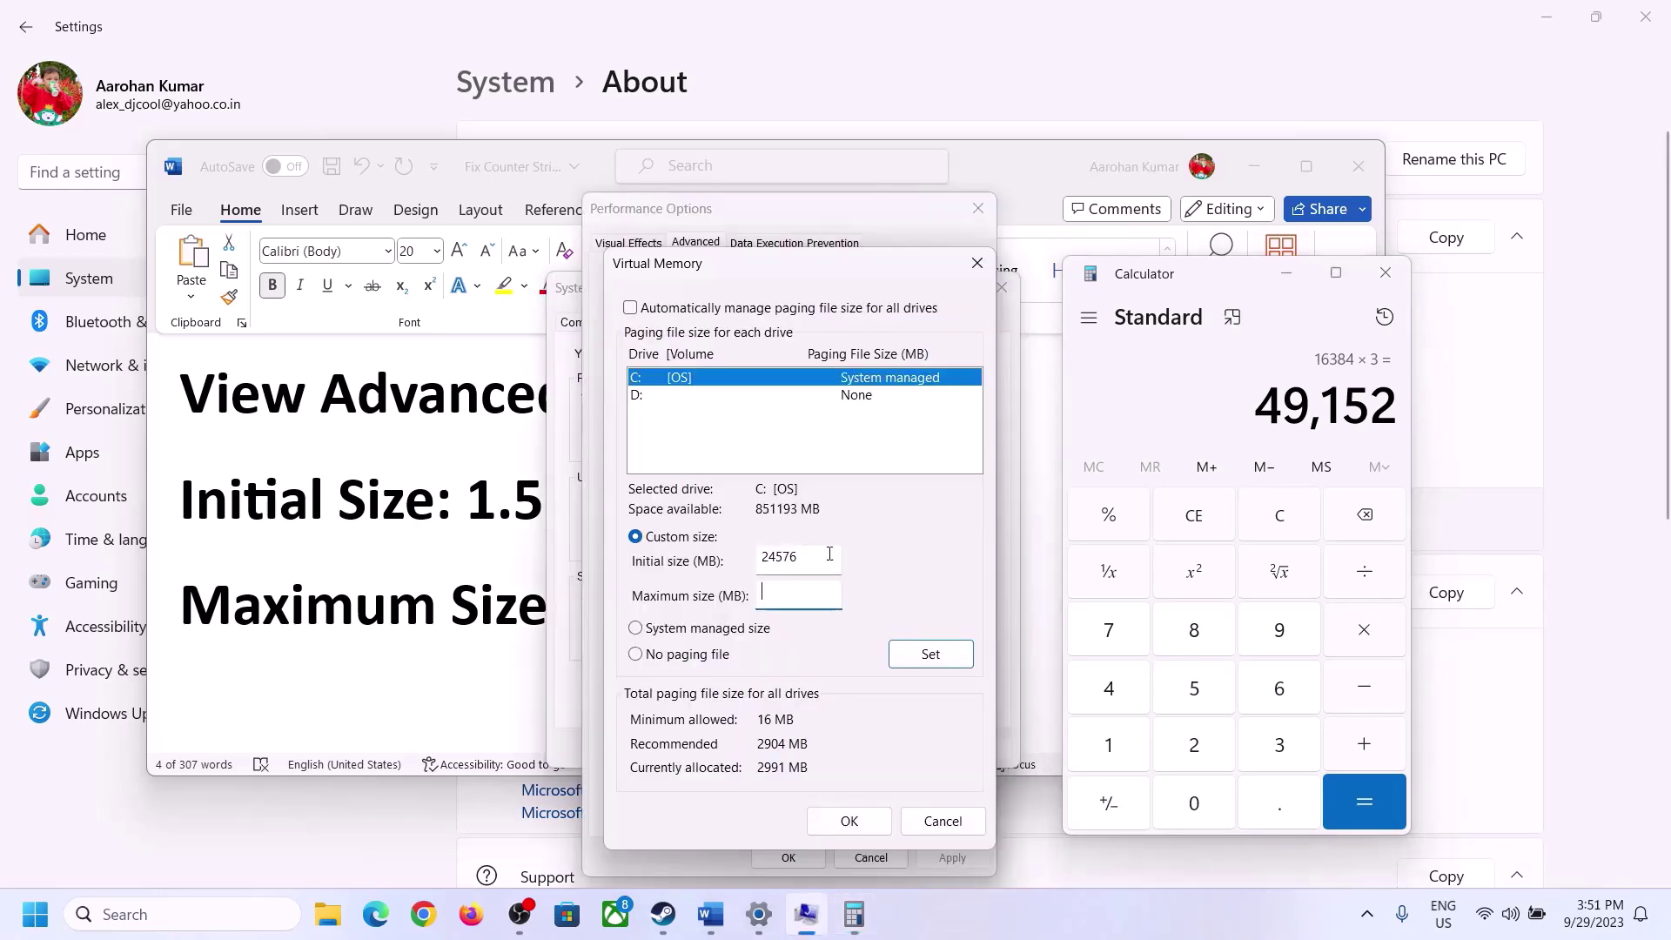
{"action": "type", "text": "49152"}
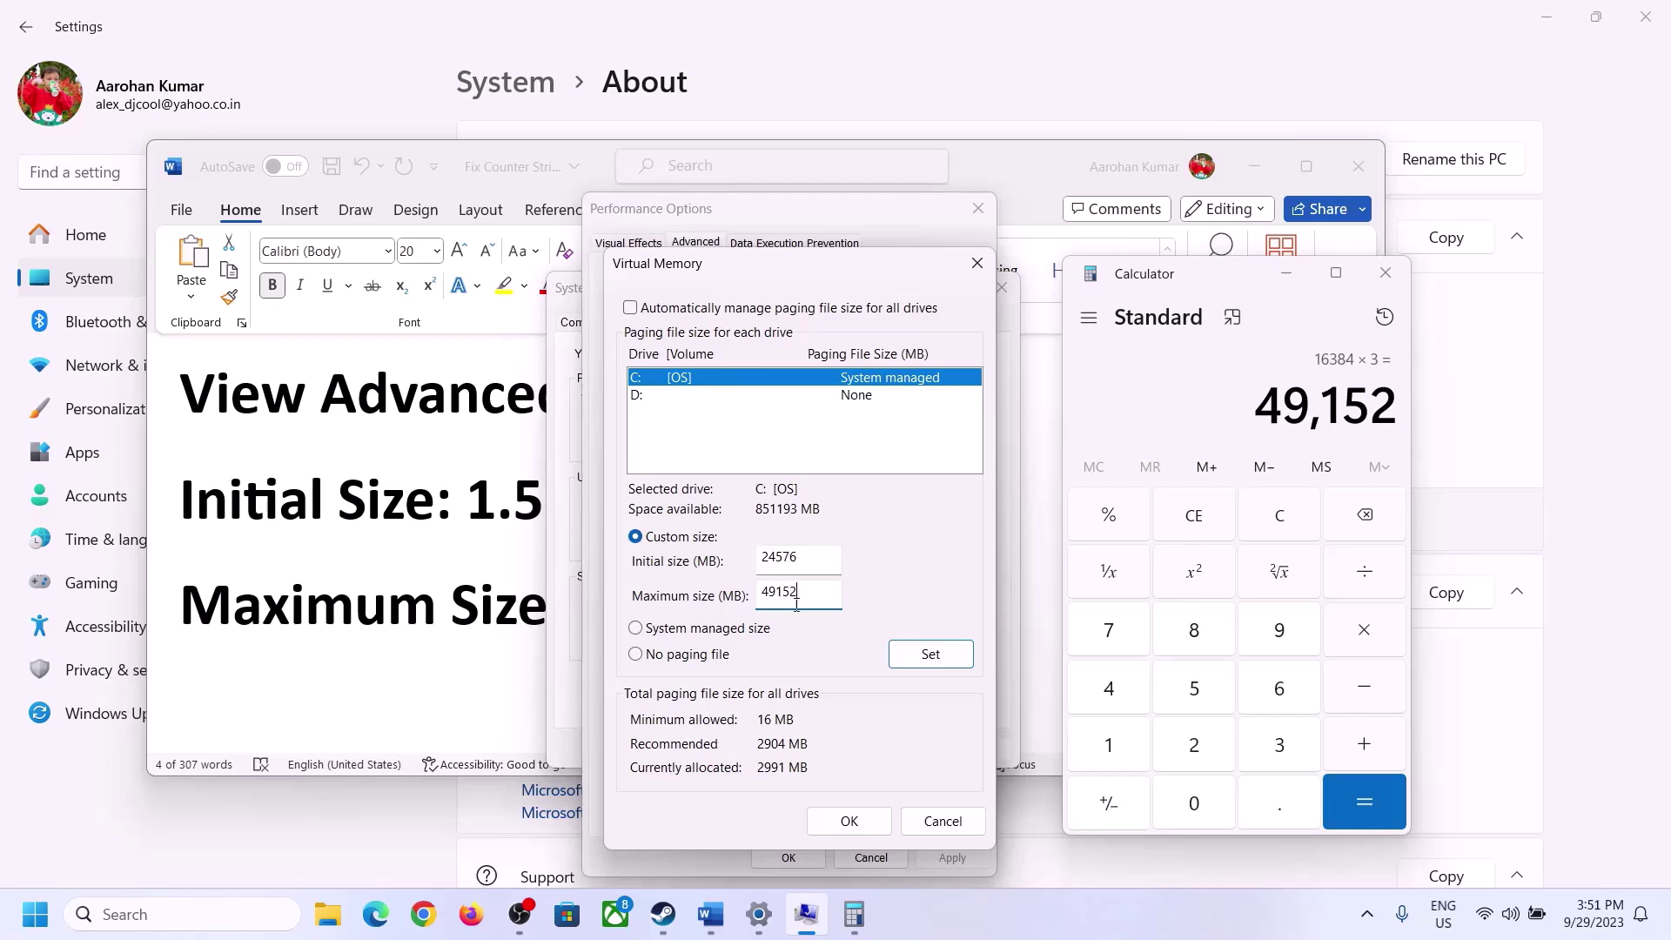
{"action": "left_click", "coordinate": [930, 659]}
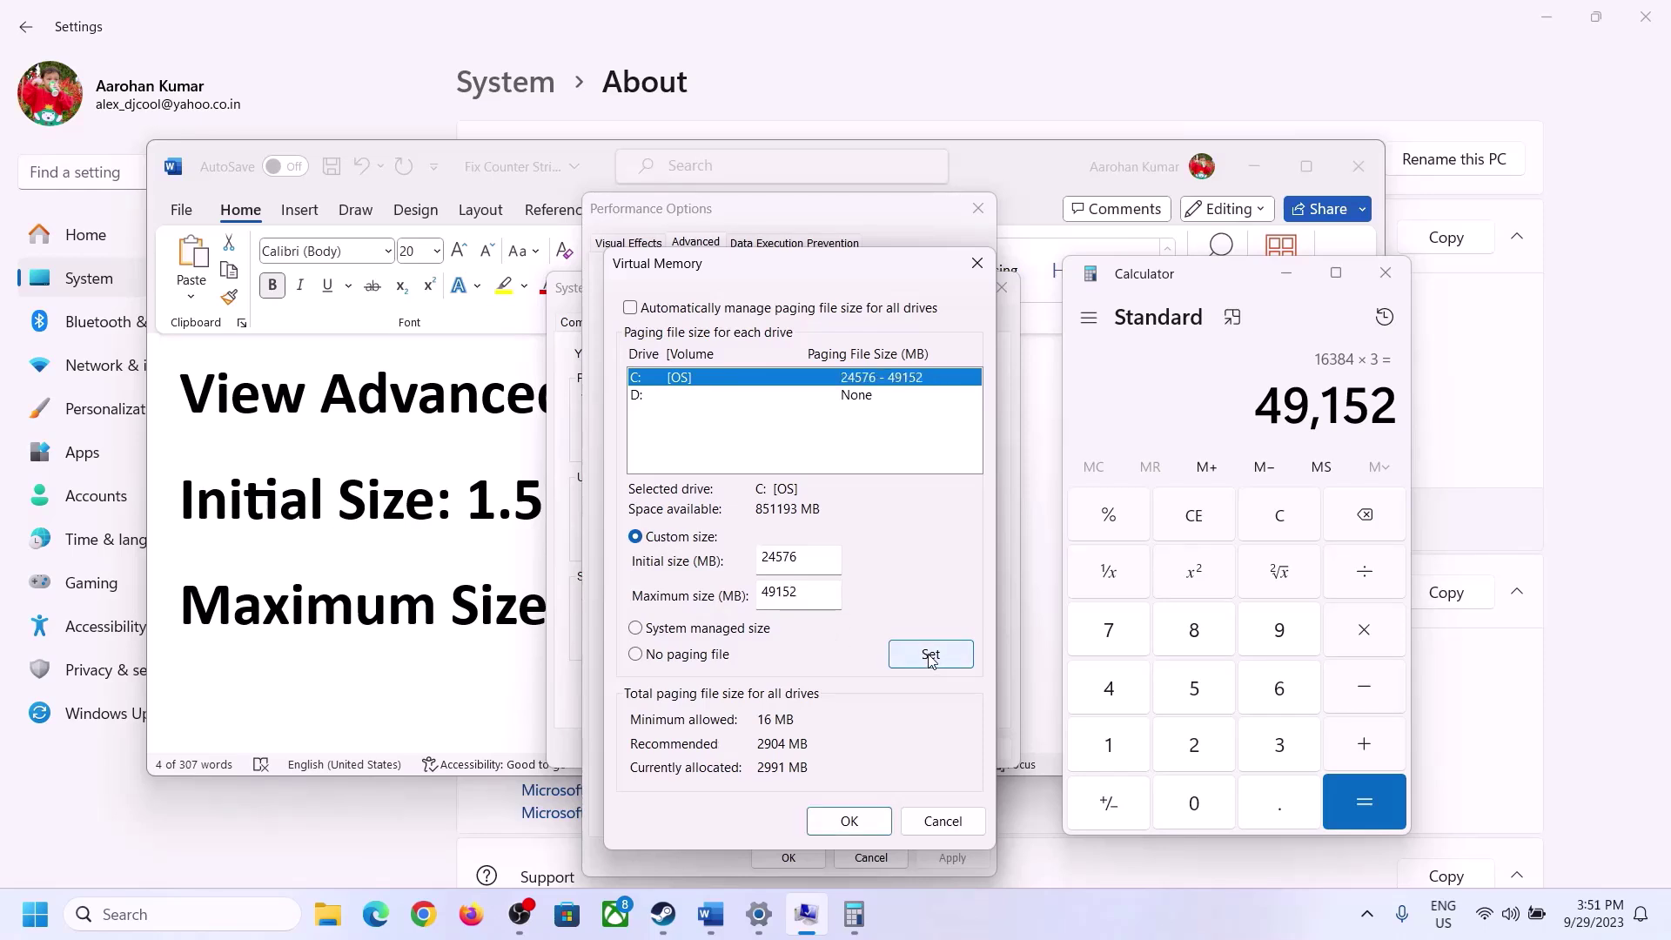
Confirm the Virtual Memory, Performance Options and System Properties dialogs, and dismiss the restart prompt without restarting.
{"action": "left_click", "coordinate": [851, 821]}
{"action": "left_click", "coordinate": [1027, 534]}
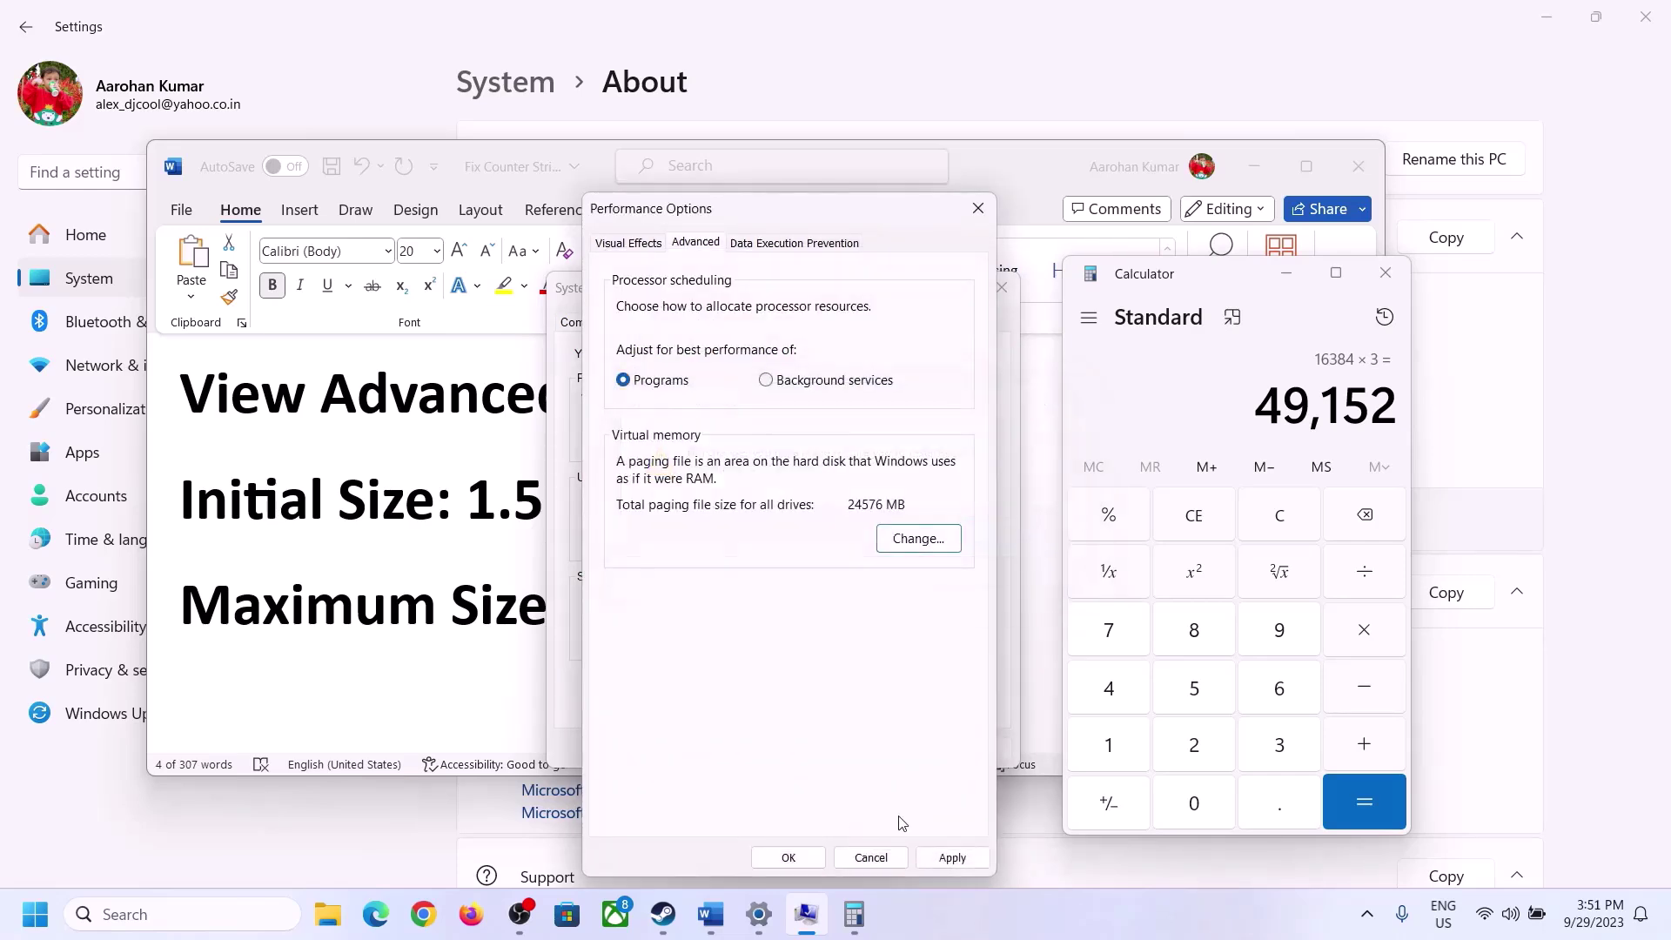
{"action": "left_click", "coordinate": [794, 860]}
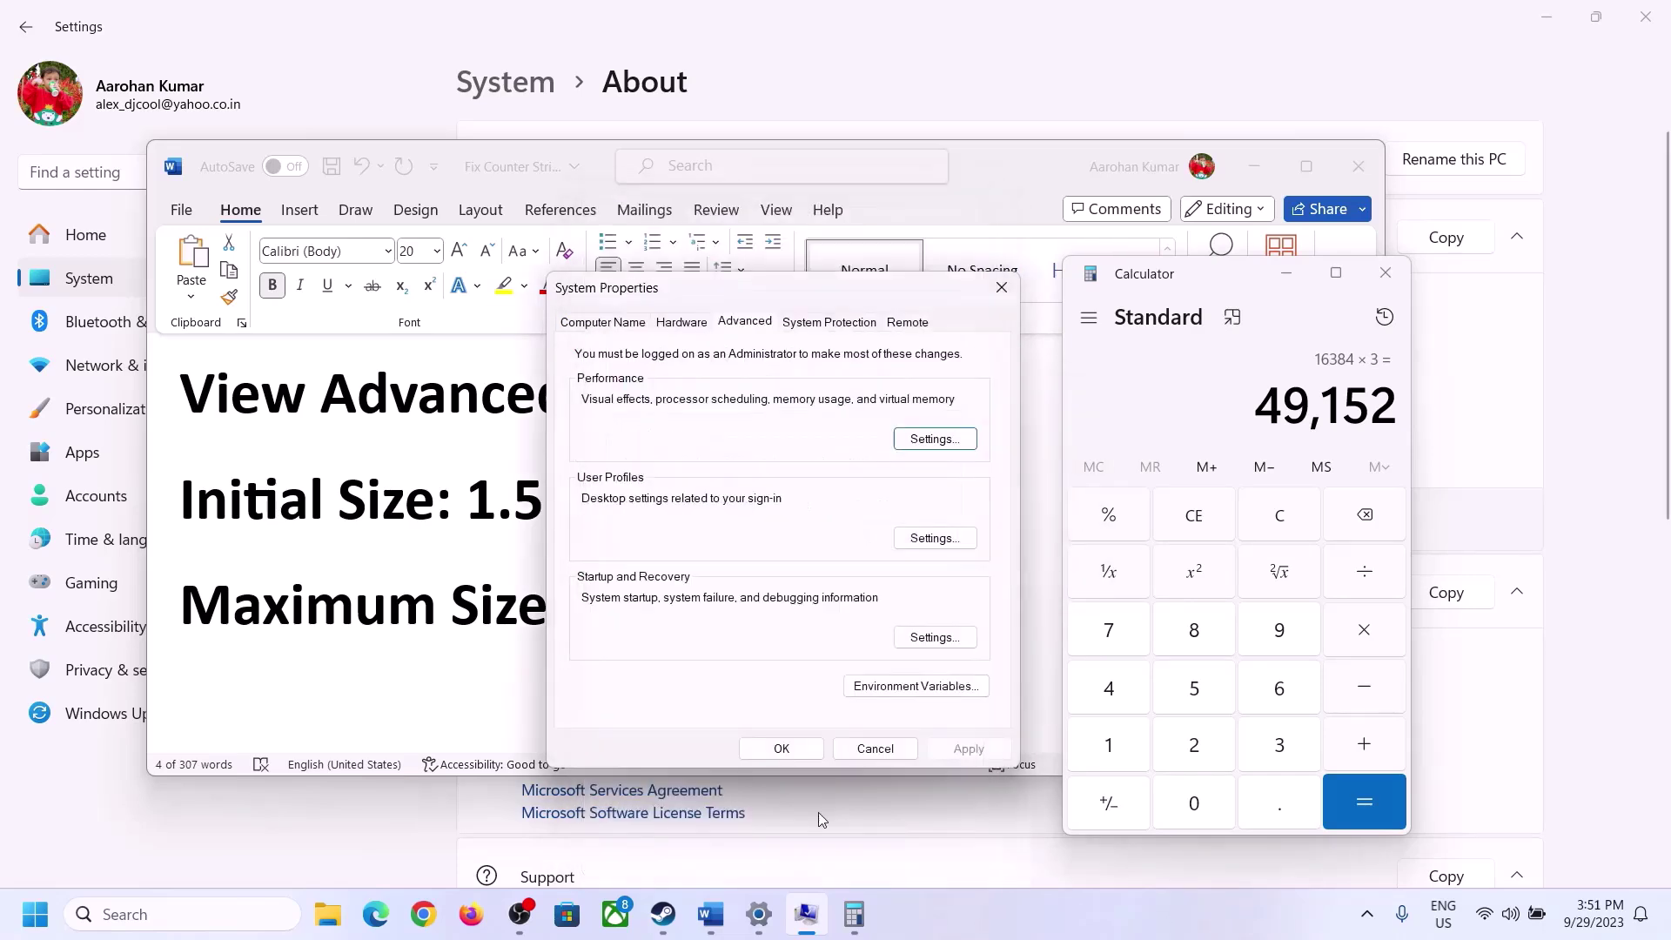
{"action": "left_click", "coordinate": [793, 747]}
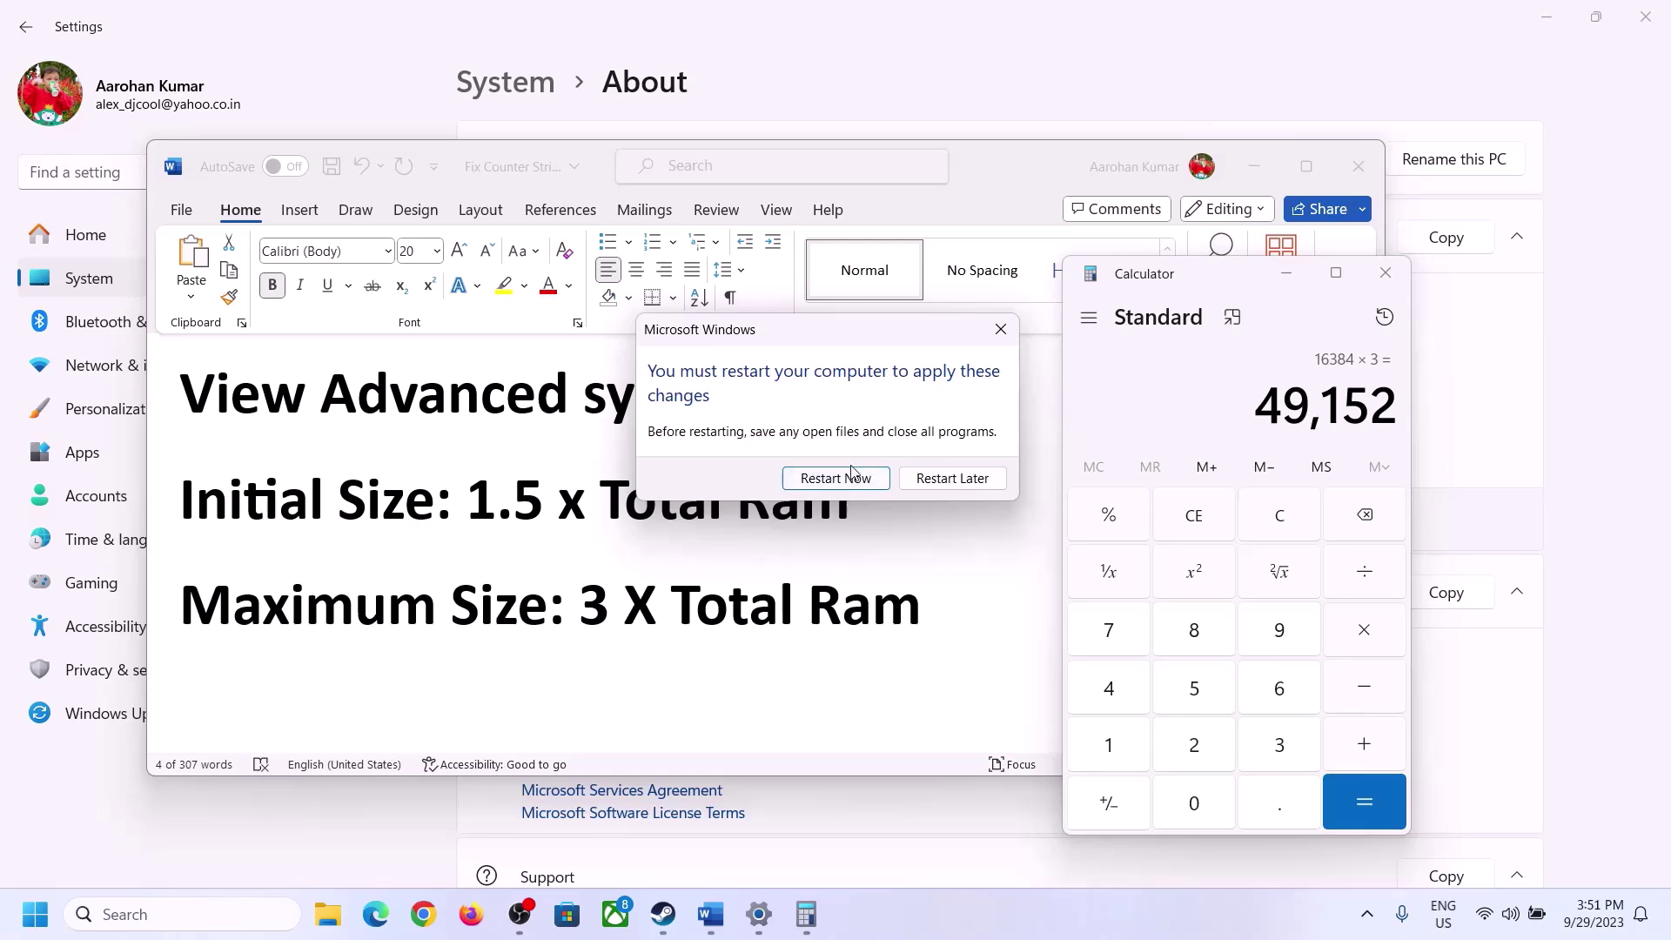
{"action": "left_click", "coordinate": [1000, 329]}
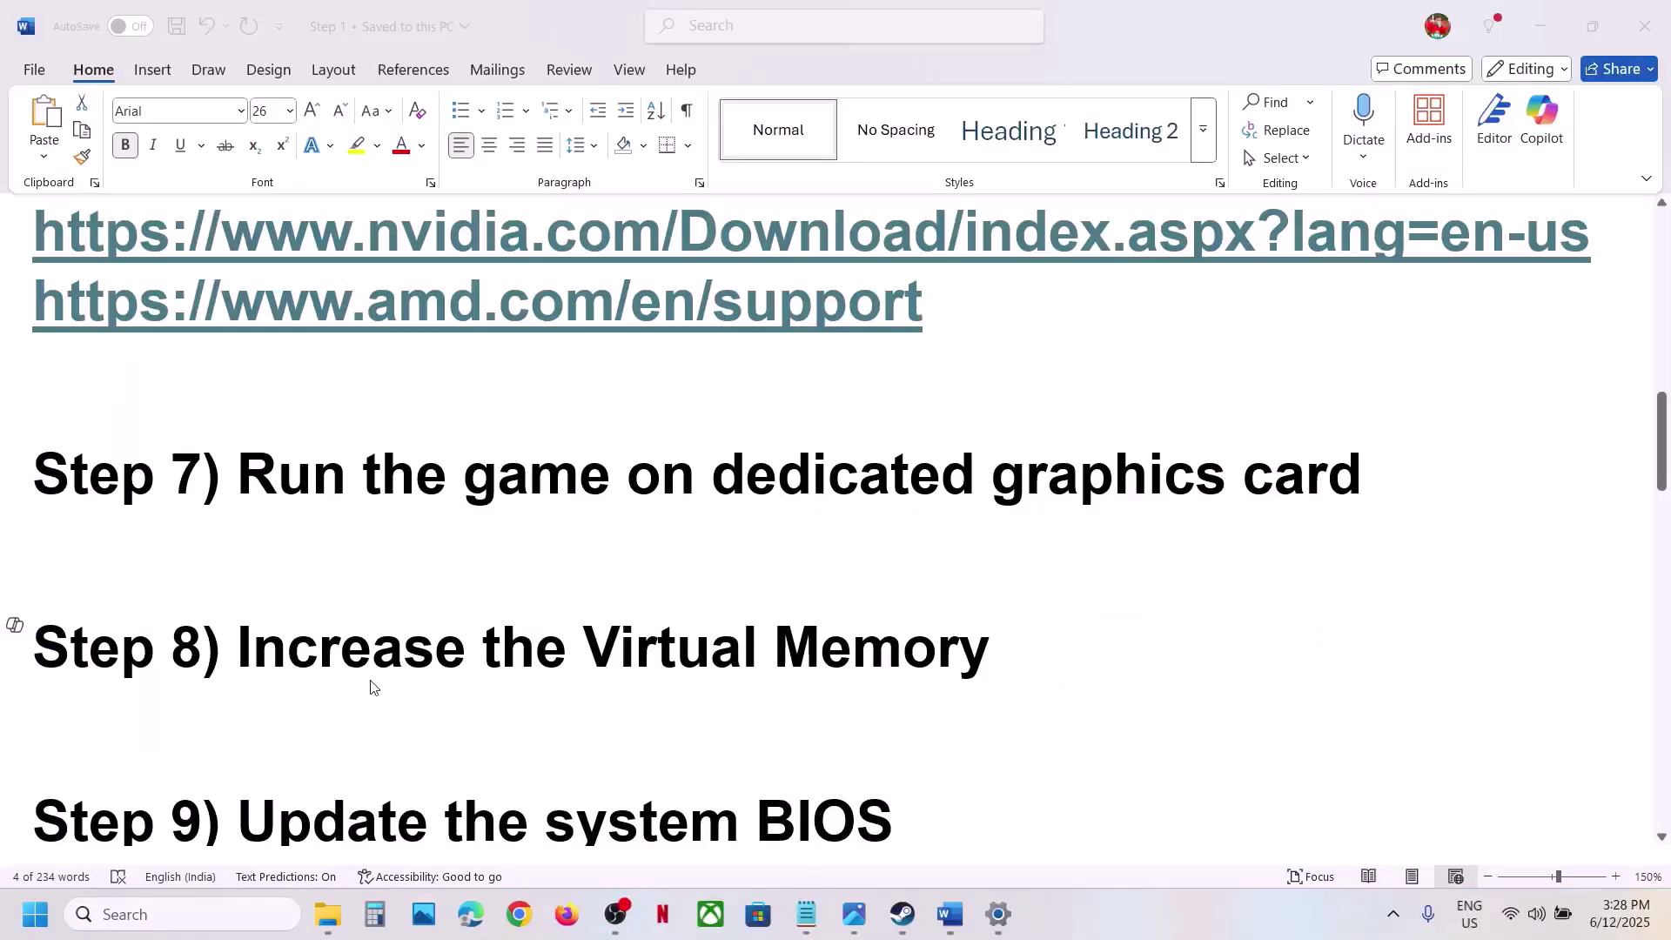
Highlight the Step 9 text "Update the system BIOS" in the Word troubleshooting document.
{"action": "scroll", "coordinate": [375, 688], "scroll_direction": "down", "scroll_amount": 1}
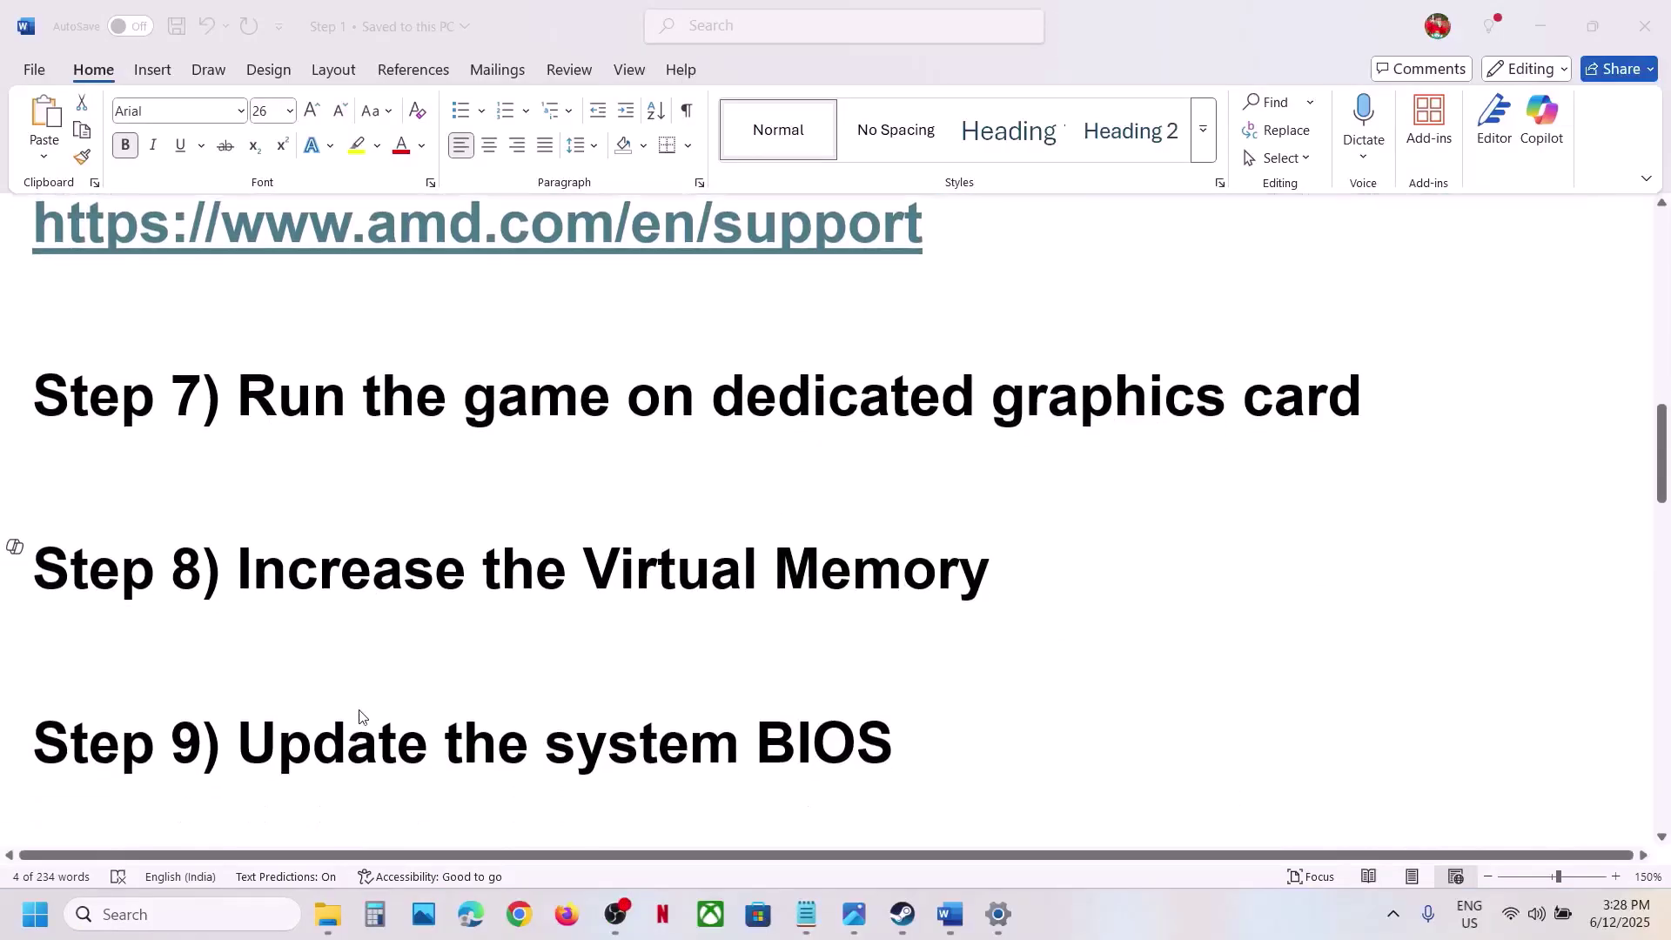
{"action": "left_click_drag", "start_coordinate": [272, 742], "coordinate": [818, 744]}
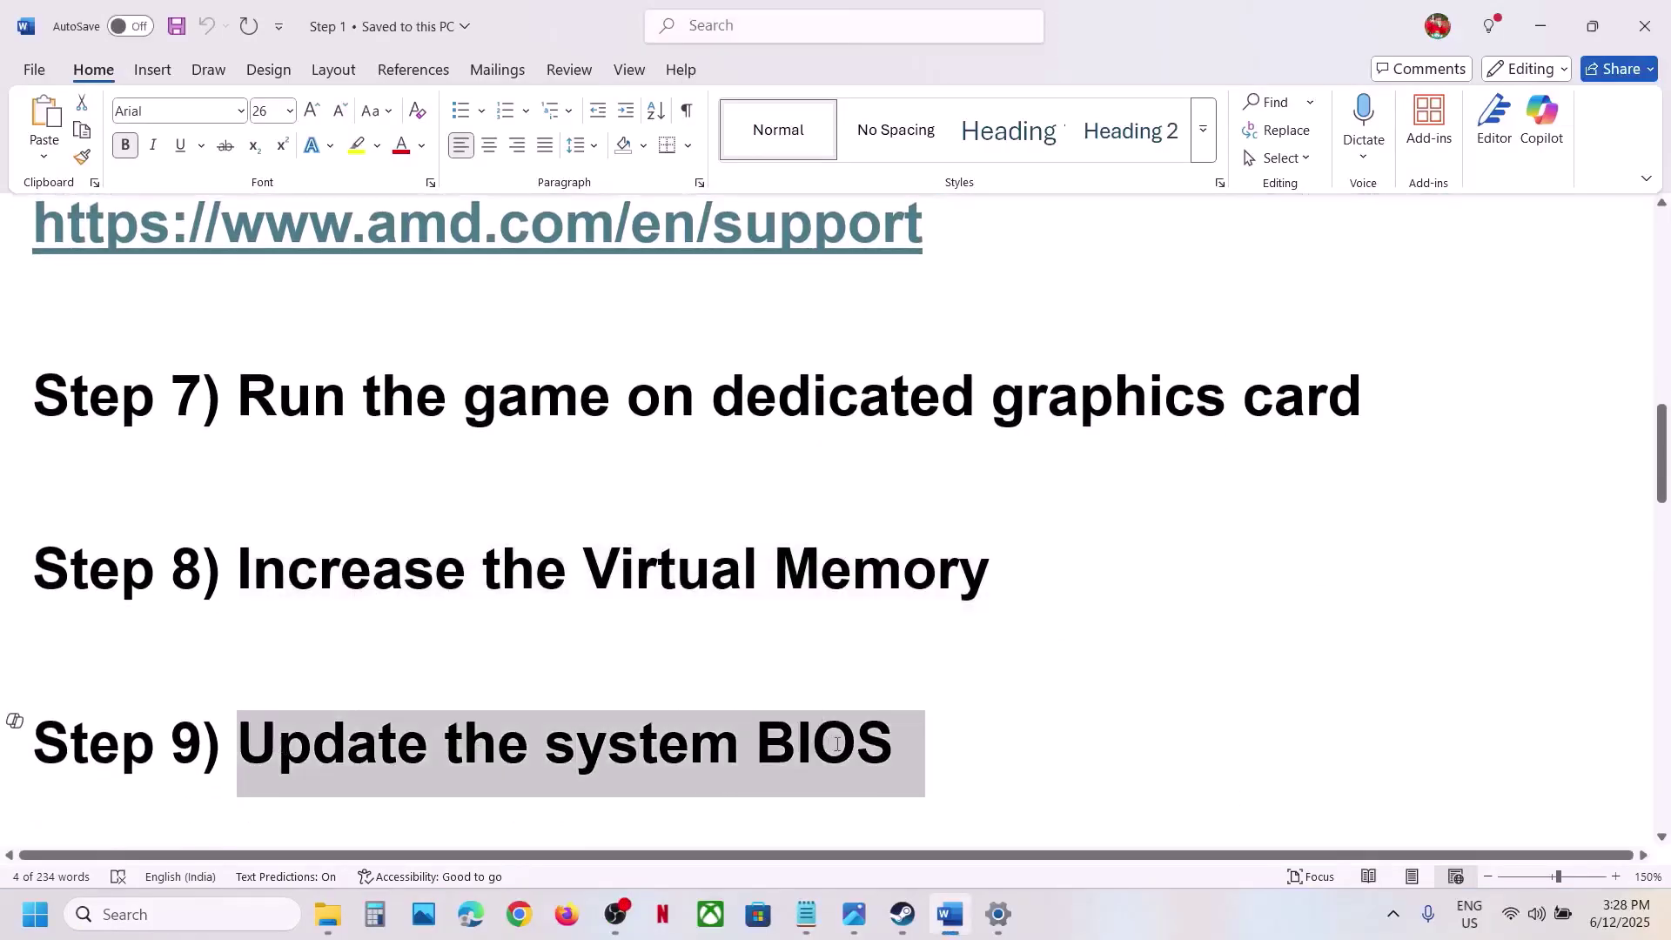